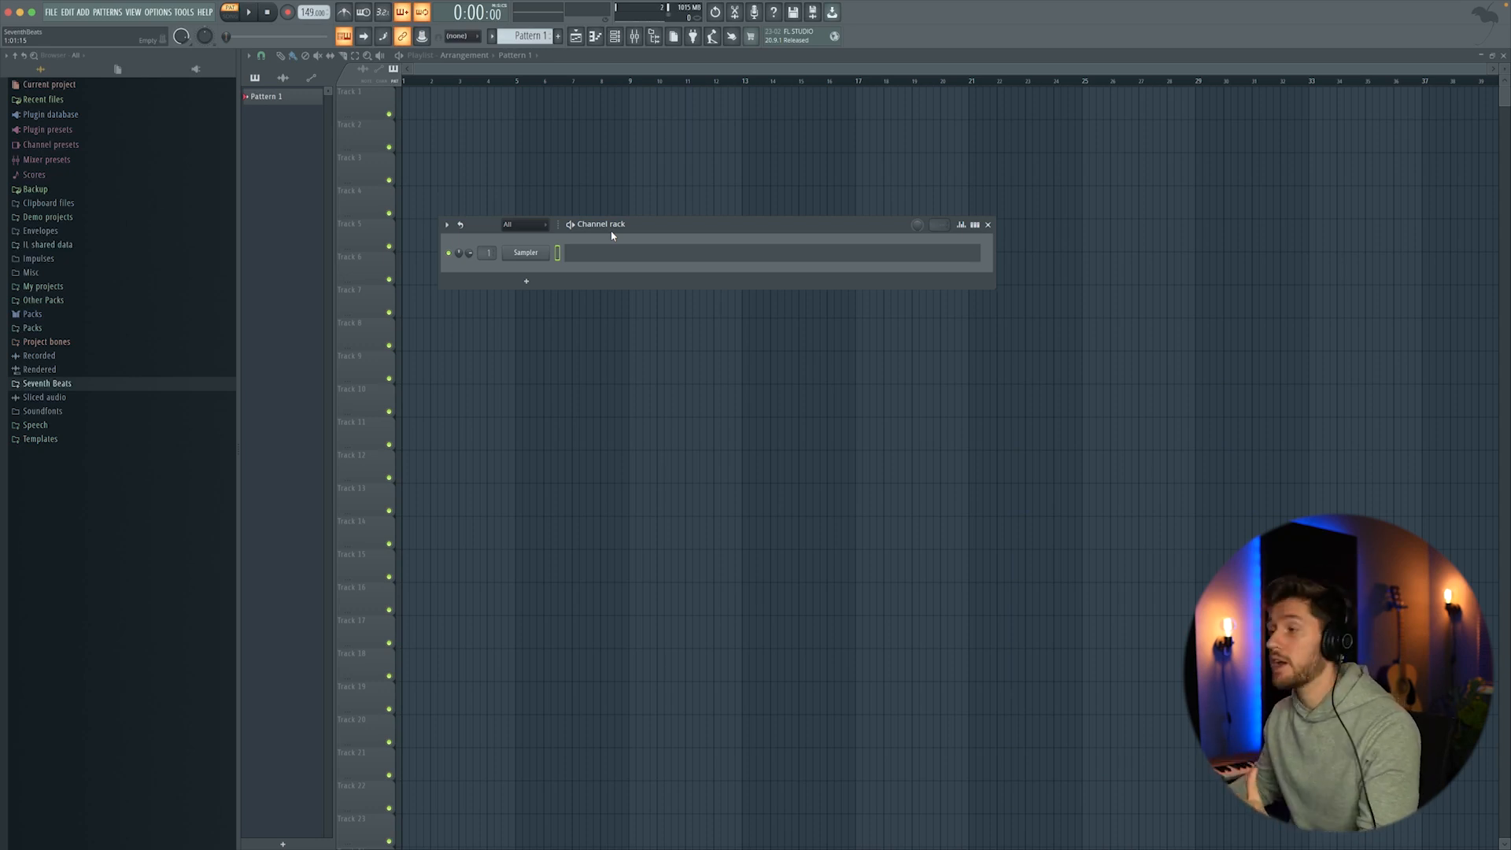
Step: Replace the Sampler channel with Piano V2 and draw one-bar root notes D5, C#5, G5 and A5 over four bars
{"action": "right_click", "coordinate": [533, 258]}
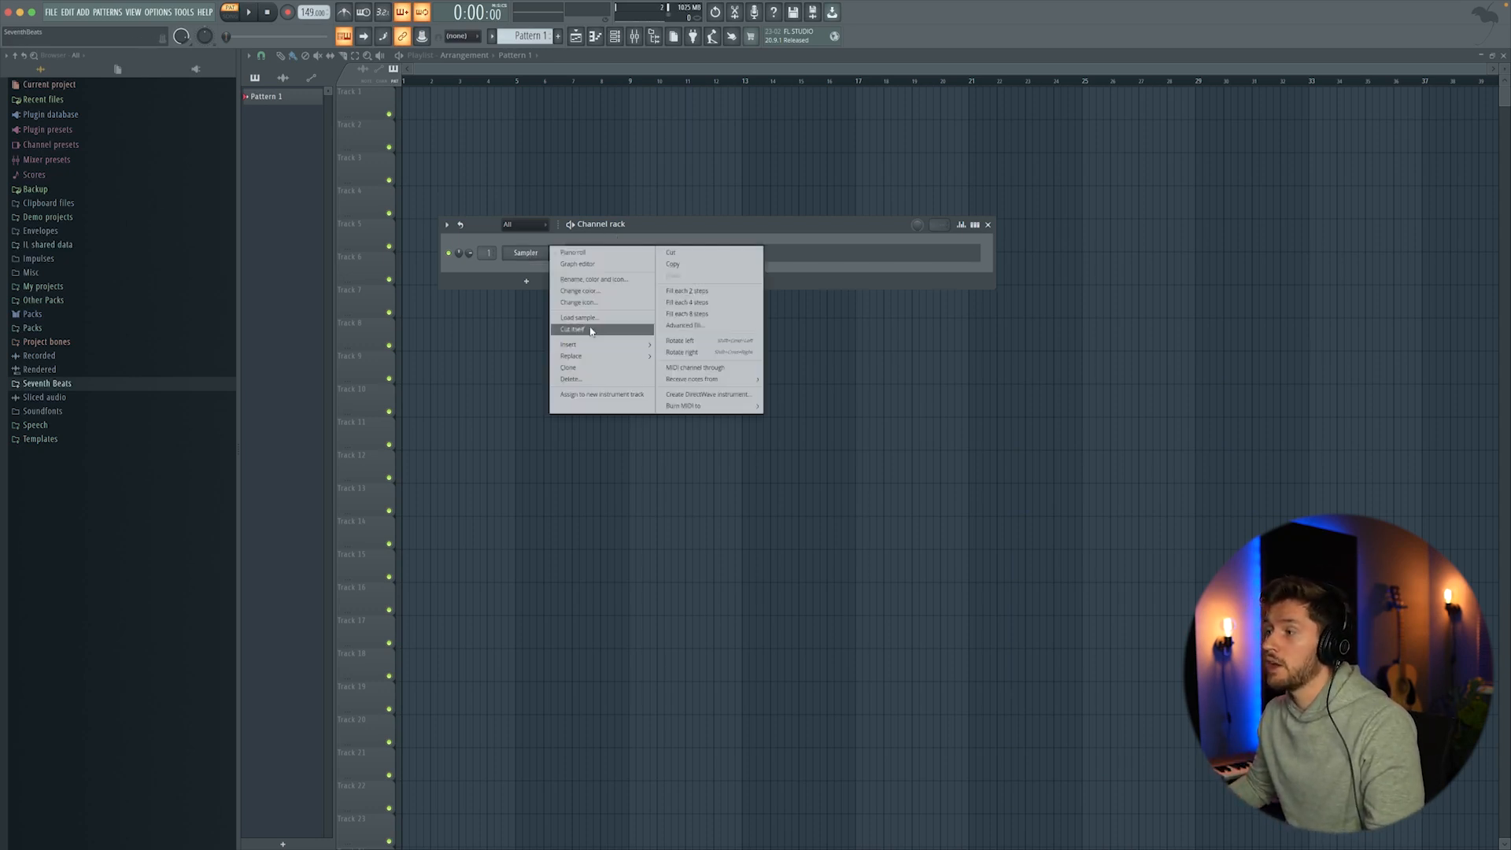
{"action": "mouse_move", "coordinate": [598, 356]}
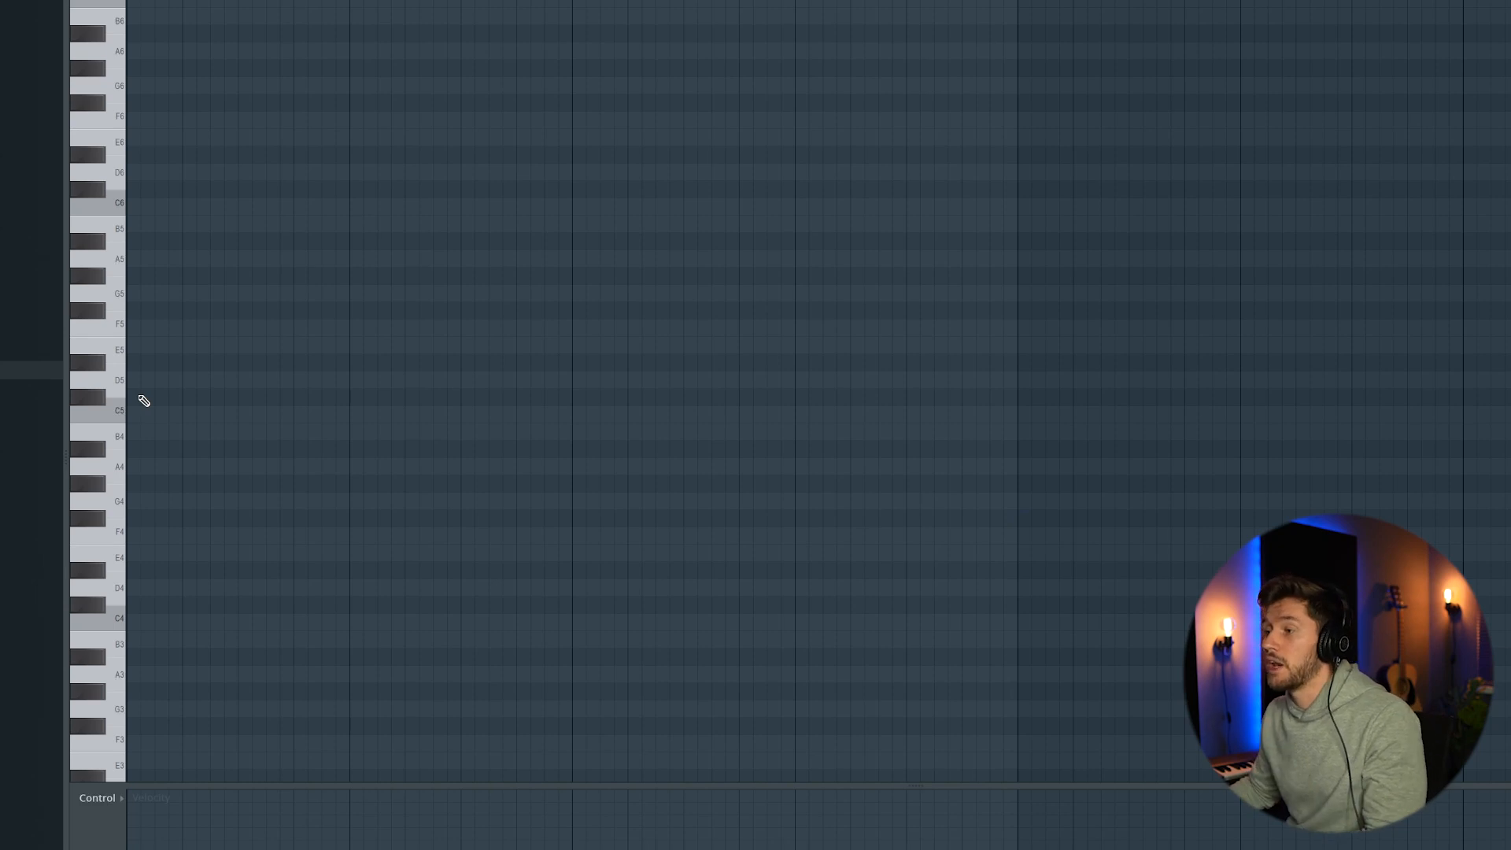
{"action": "left_click", "coordinate": [153, 385]}
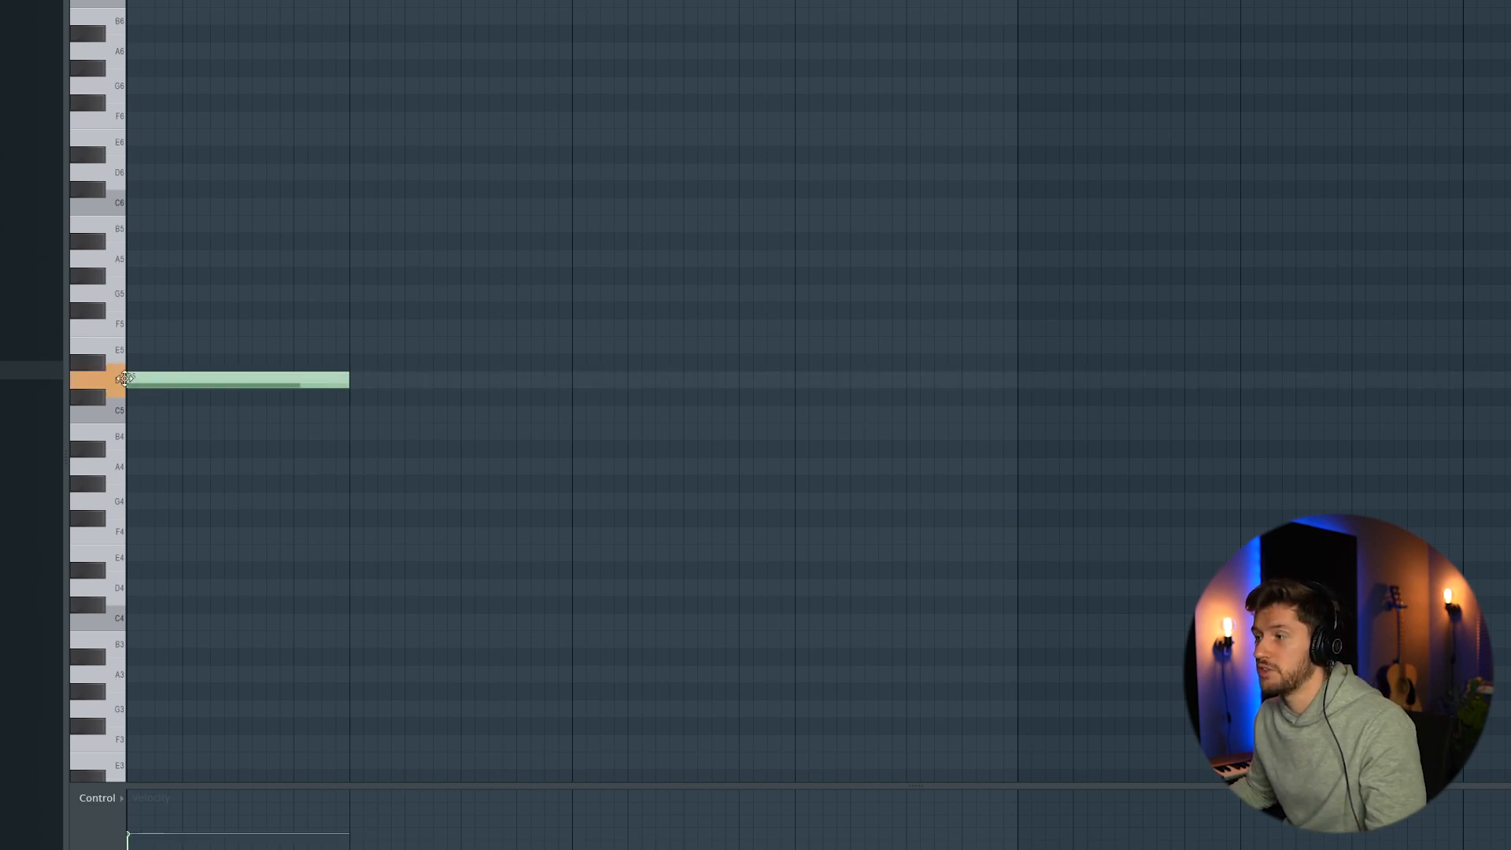
{"action": "left_click", "coordinate": [352, 398]}
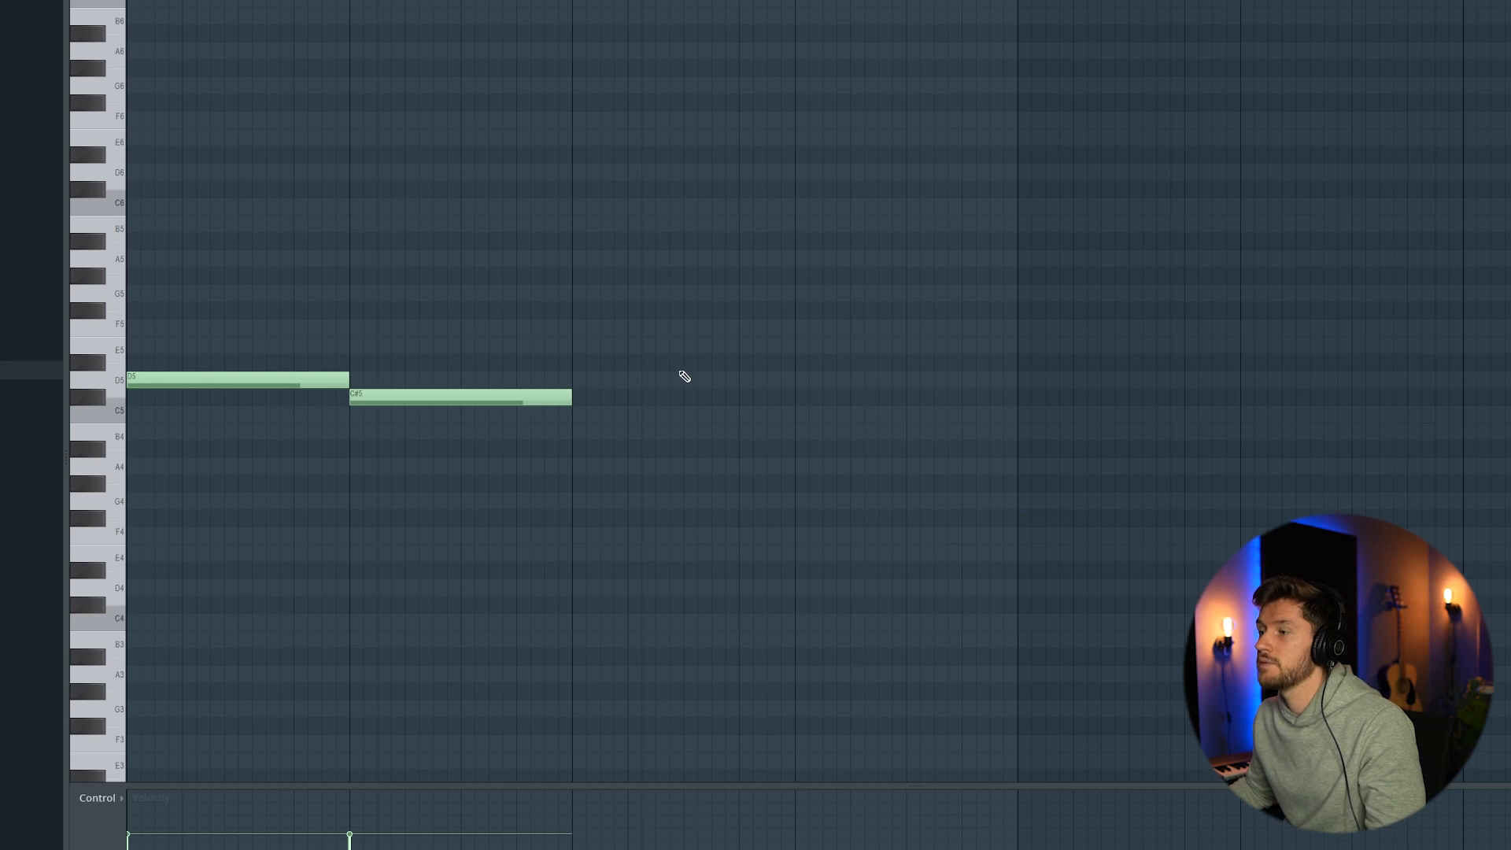
{"action": "left_click", "coordinate": [577, 295]}
{"action": "left_click", "coordinate": [798, 259]}
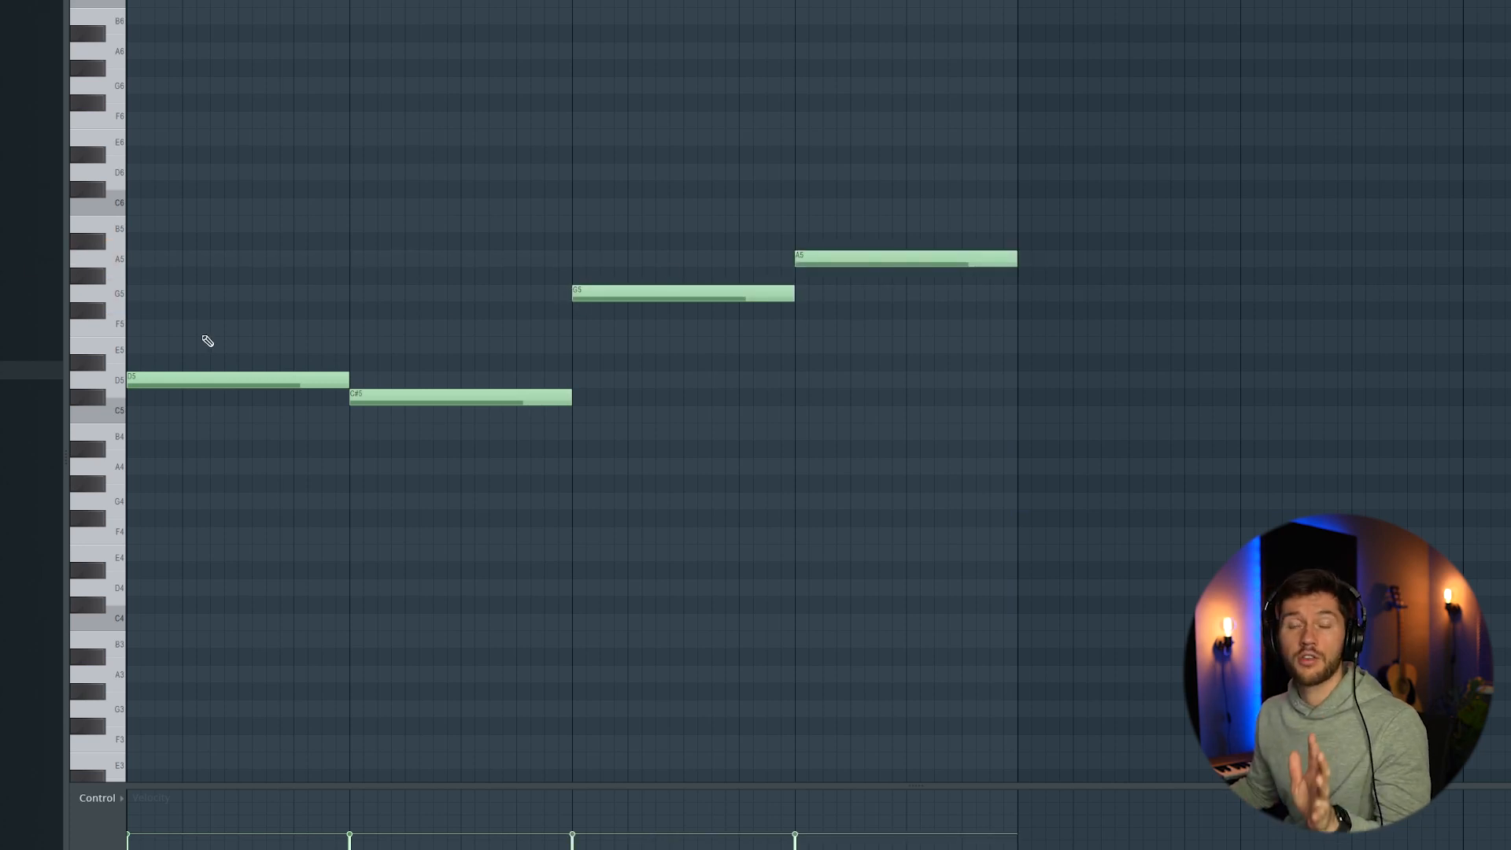
Step: Complete the first-bar chord by adding F5 and A5 above the D5 root, and play the pattern
{"action": "left_click", "coordinate": [129, 329]}
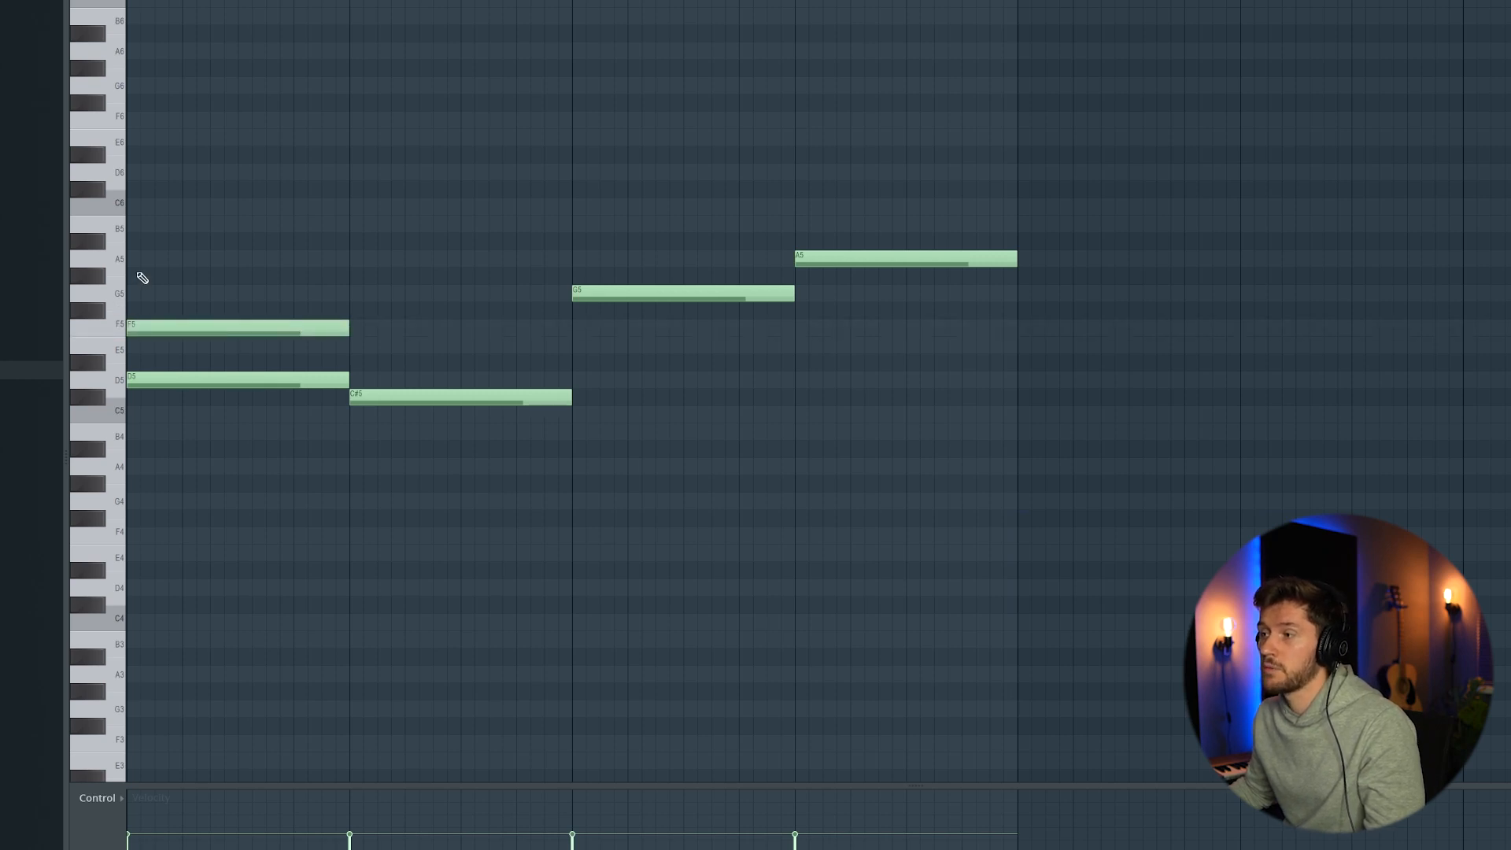
{"action": "left_click", "coordinate": [142, 260]}
{"action": "key", "text": "space"}
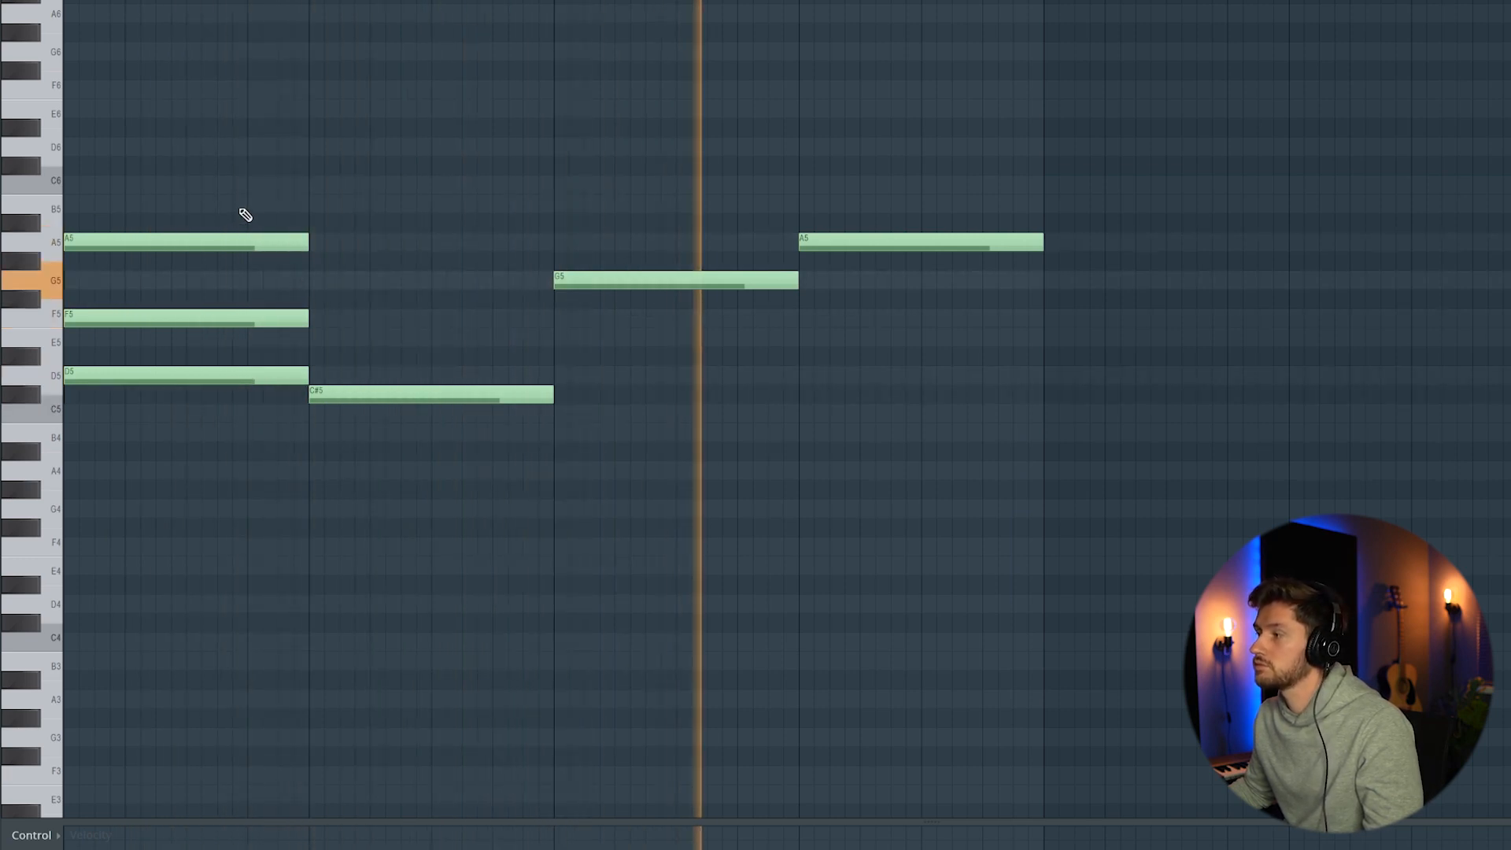
{"action": "key", "text": "space"}
Step: Duplicate the F5 and A5 notes into the second bar, lower the copied F5 to E5, and play the pattern
{"action": "left_click_drag", "start_coordinate": [230, 194], "coordinate": [233, 316]}
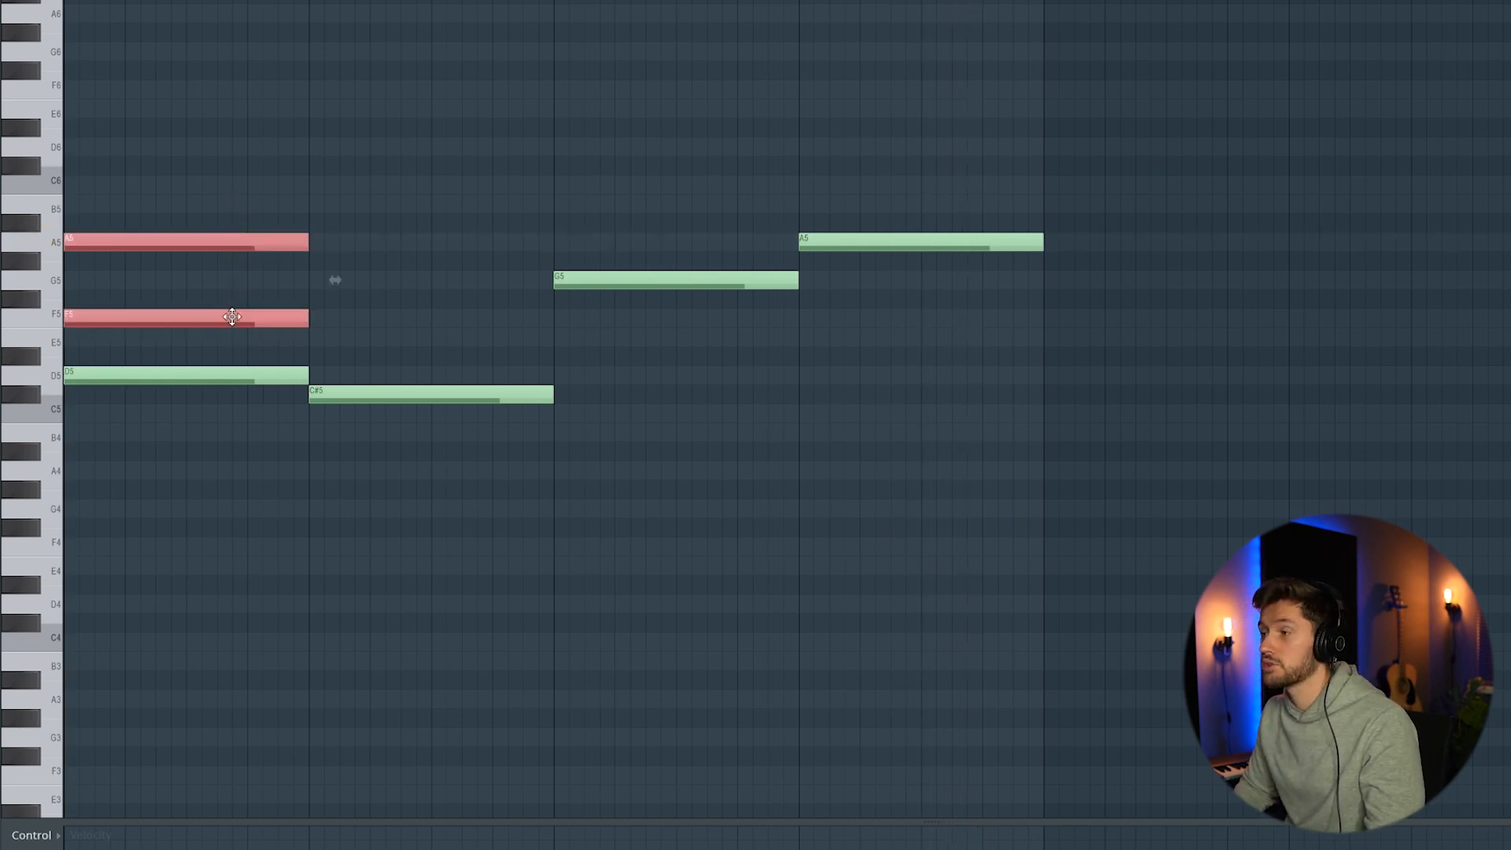
{"action": "key", "text": "ctrl+b"}
{"action": "left_click", "coordinate": [380, 185]}
{"action": "left_click_drag", "start_coordinate": [365, 316], "coordinate": [365, 339]}
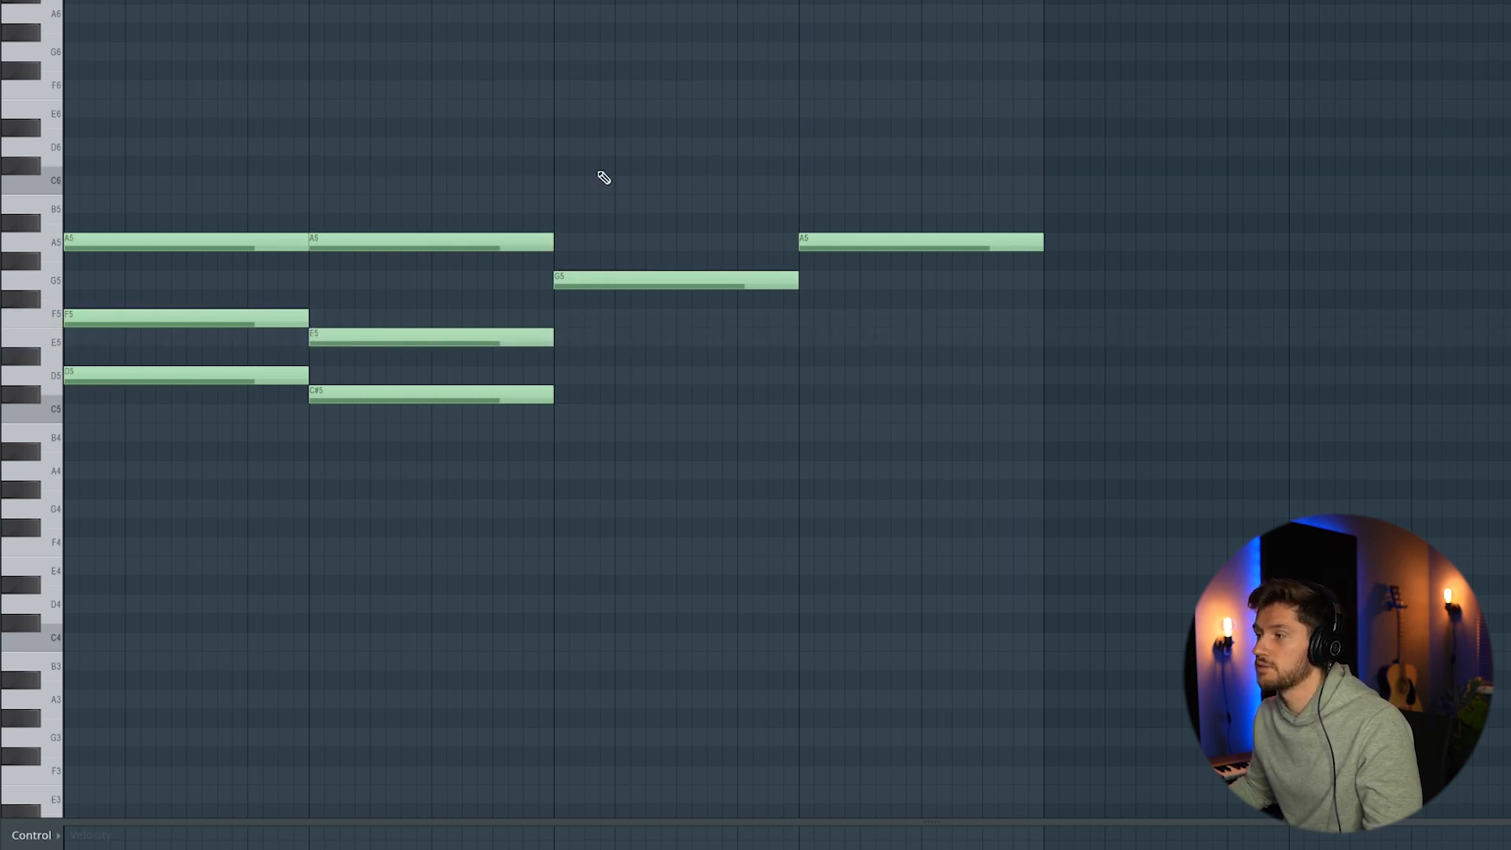
{"action": "key", "text": "space"}
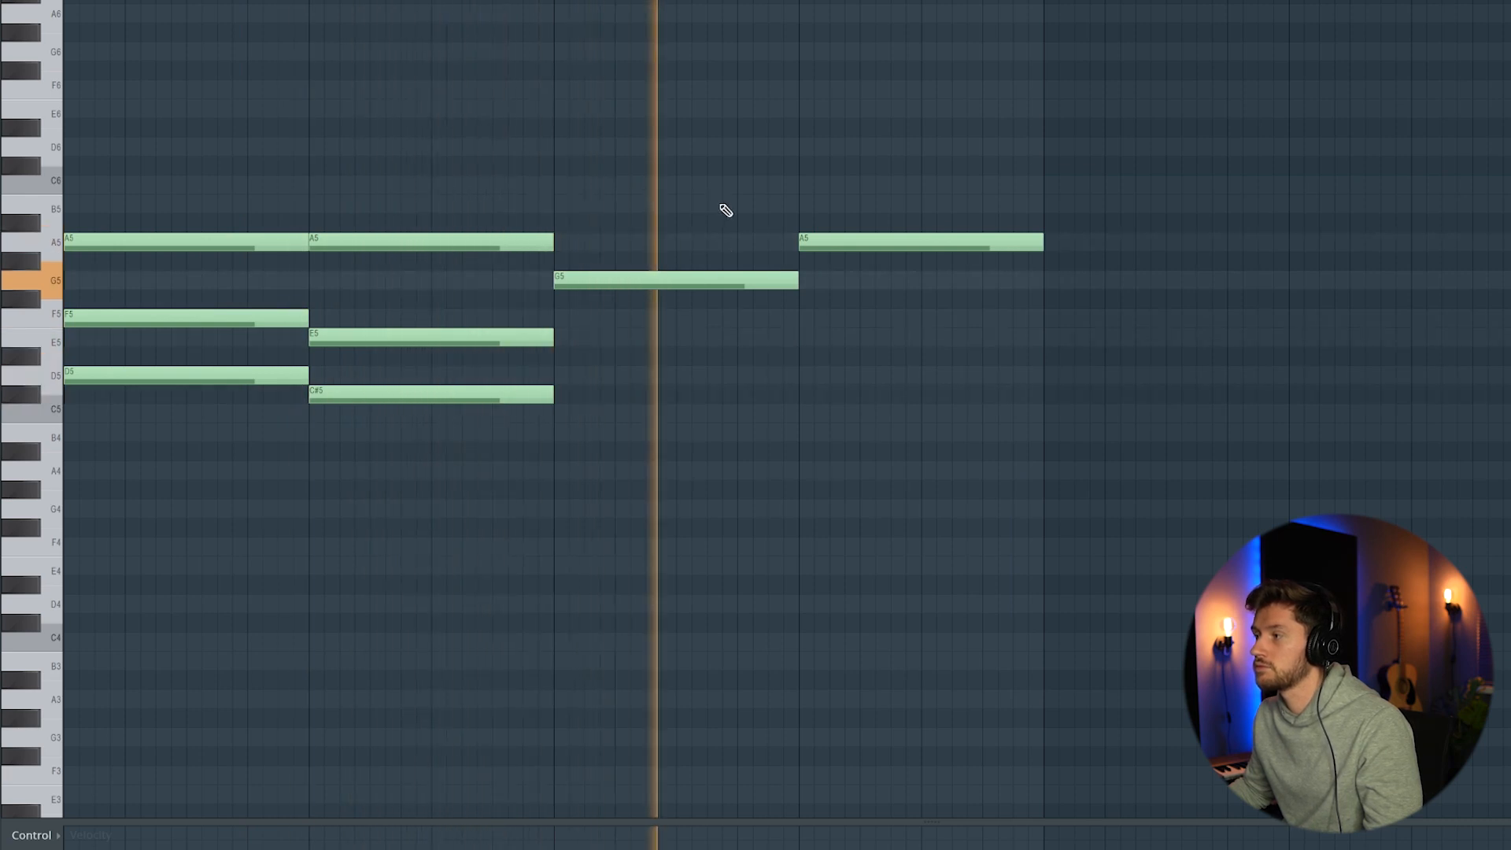
{"action": "key", "text": "space"}
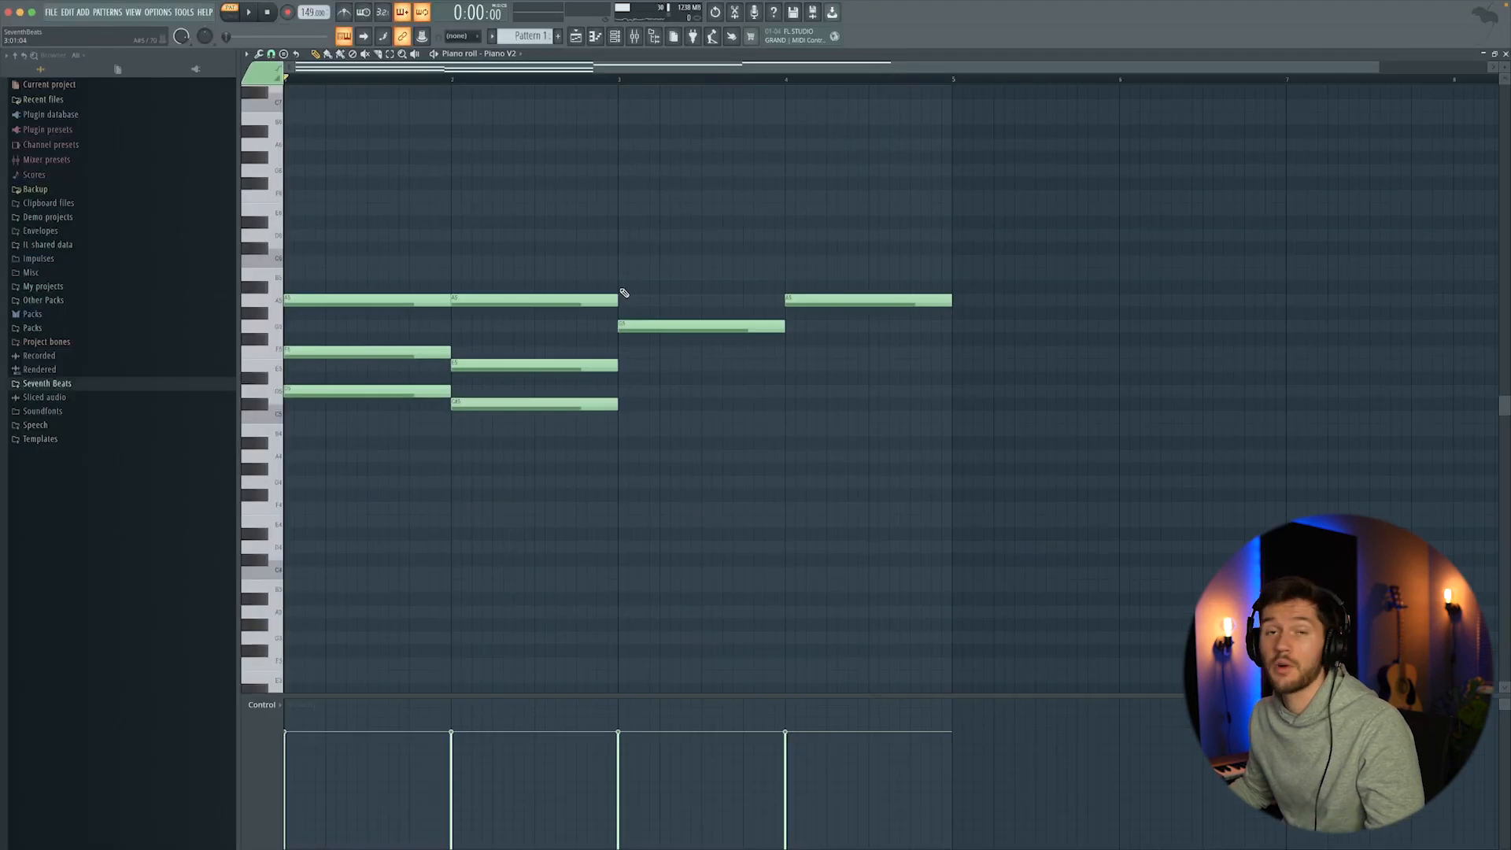
Step: Add A#5 and D6 above the third-bar root and C#6 and E6 above the fourth-bar root, and play the progression
{"action": "left_click", "coordinate": [620, 288]}
{"action": "left_click", "coordinate": [621, 236]}
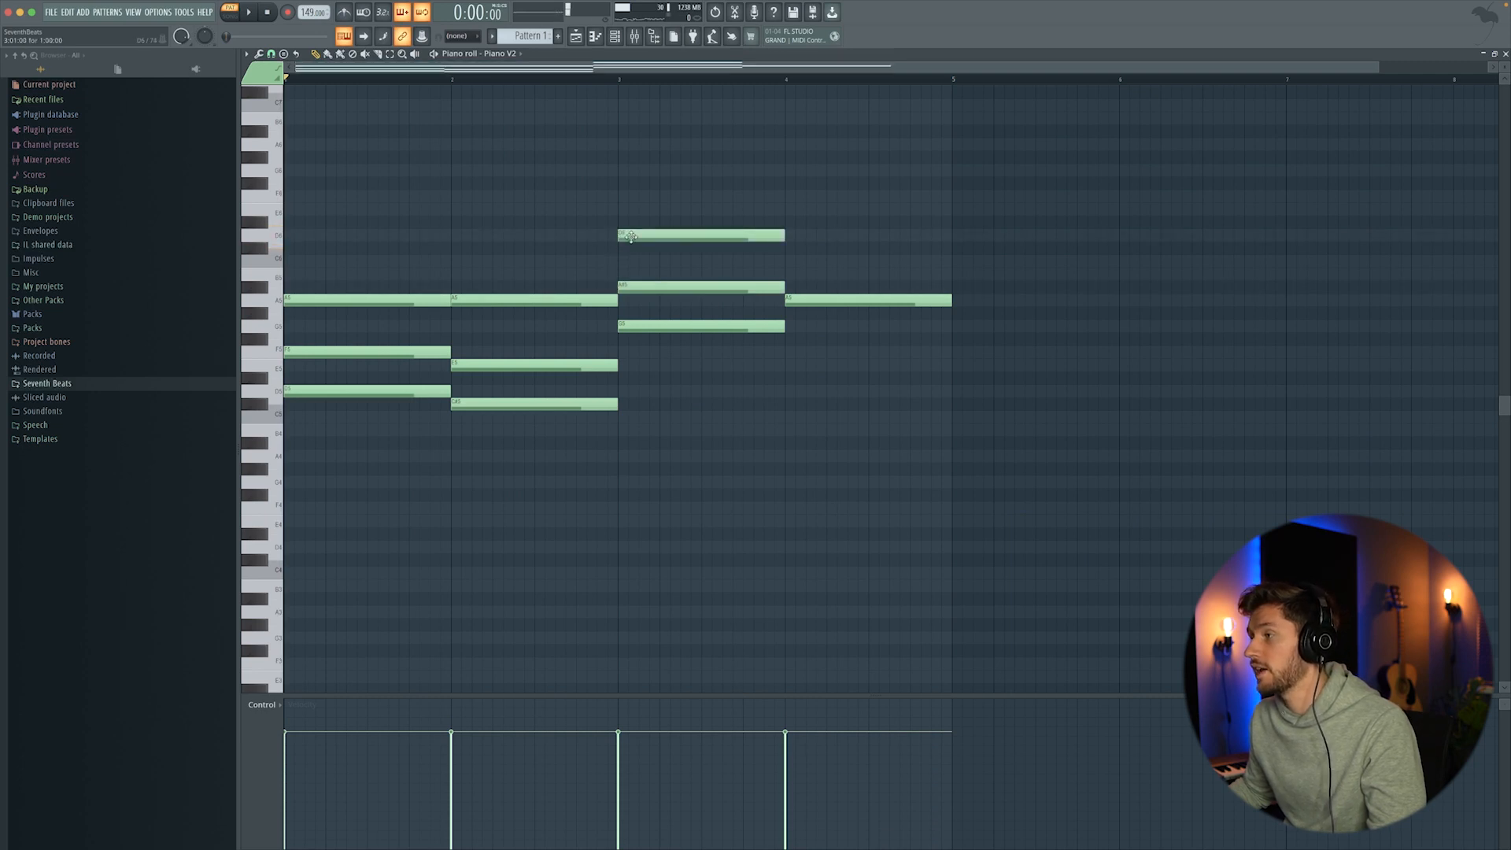
{"action": "left_click", "coordinate": [786, 248]}
{"action": "left_click", "coordinate": [784, 211]}
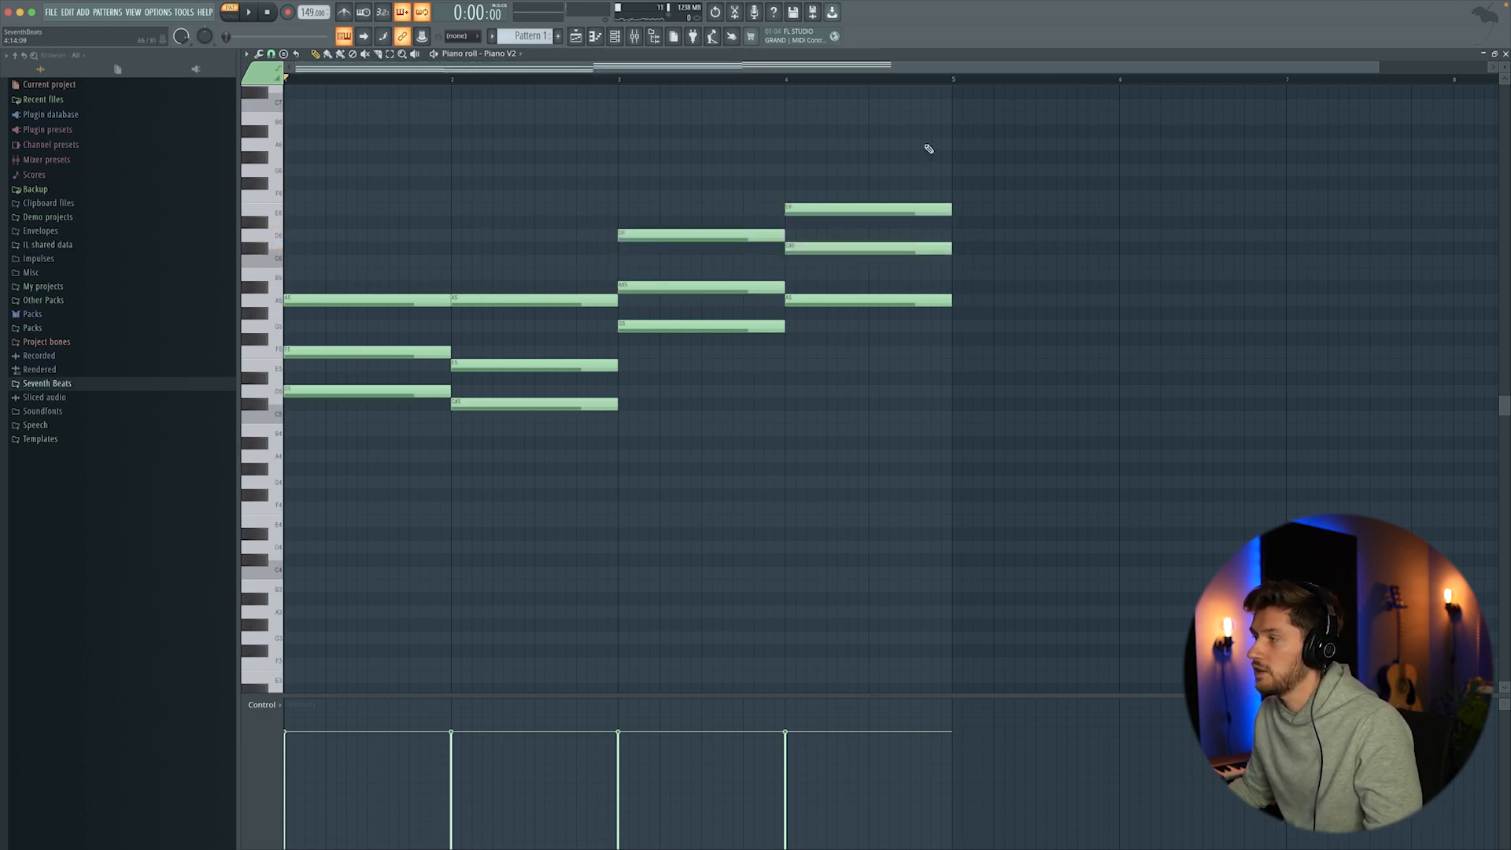
{"action": "key", "text": "space"}
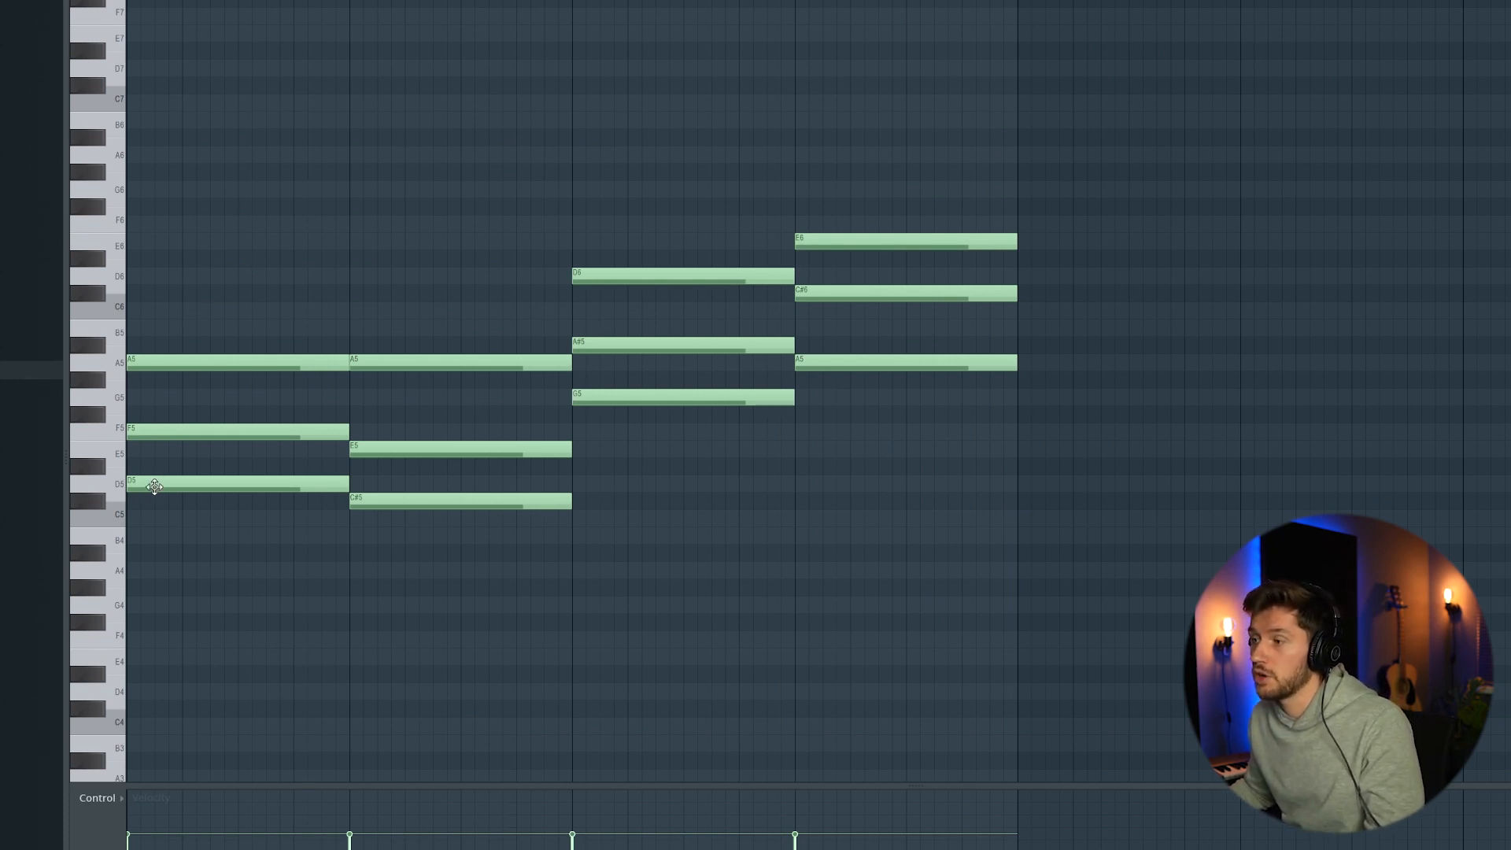
Step: Widen all four chords by duplicating each one's two lowest notes an octave higher, and play the result
{"action": "left_click", "coordinate": [145, 277]}
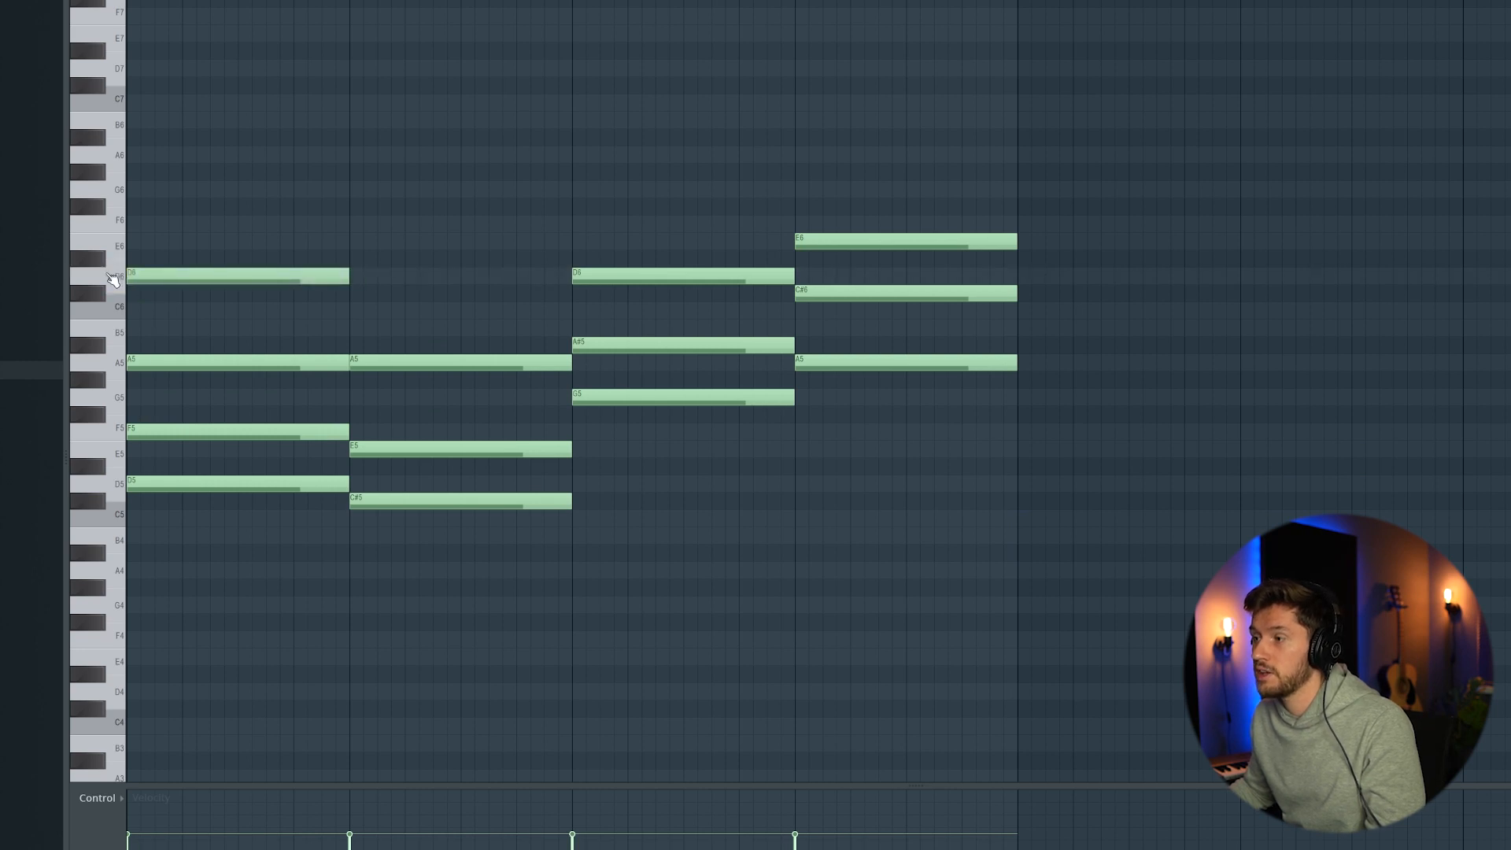
{"action": "left_click", "coordinate": [145, 225]}
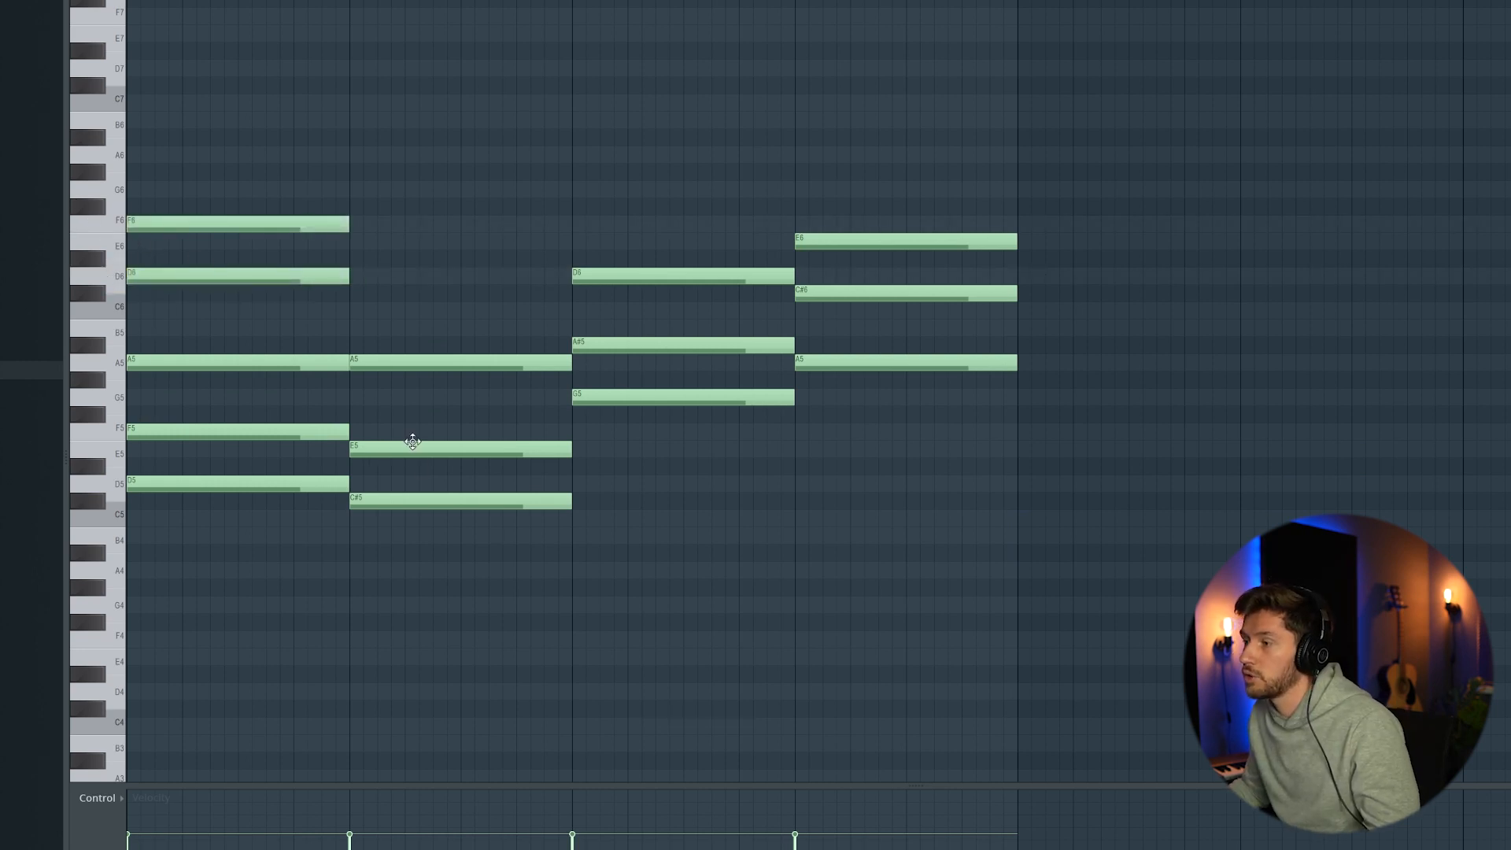
{"action": "left_click_drag", "start_coordinate": [412, 425], "coordinate": [412, 512]}
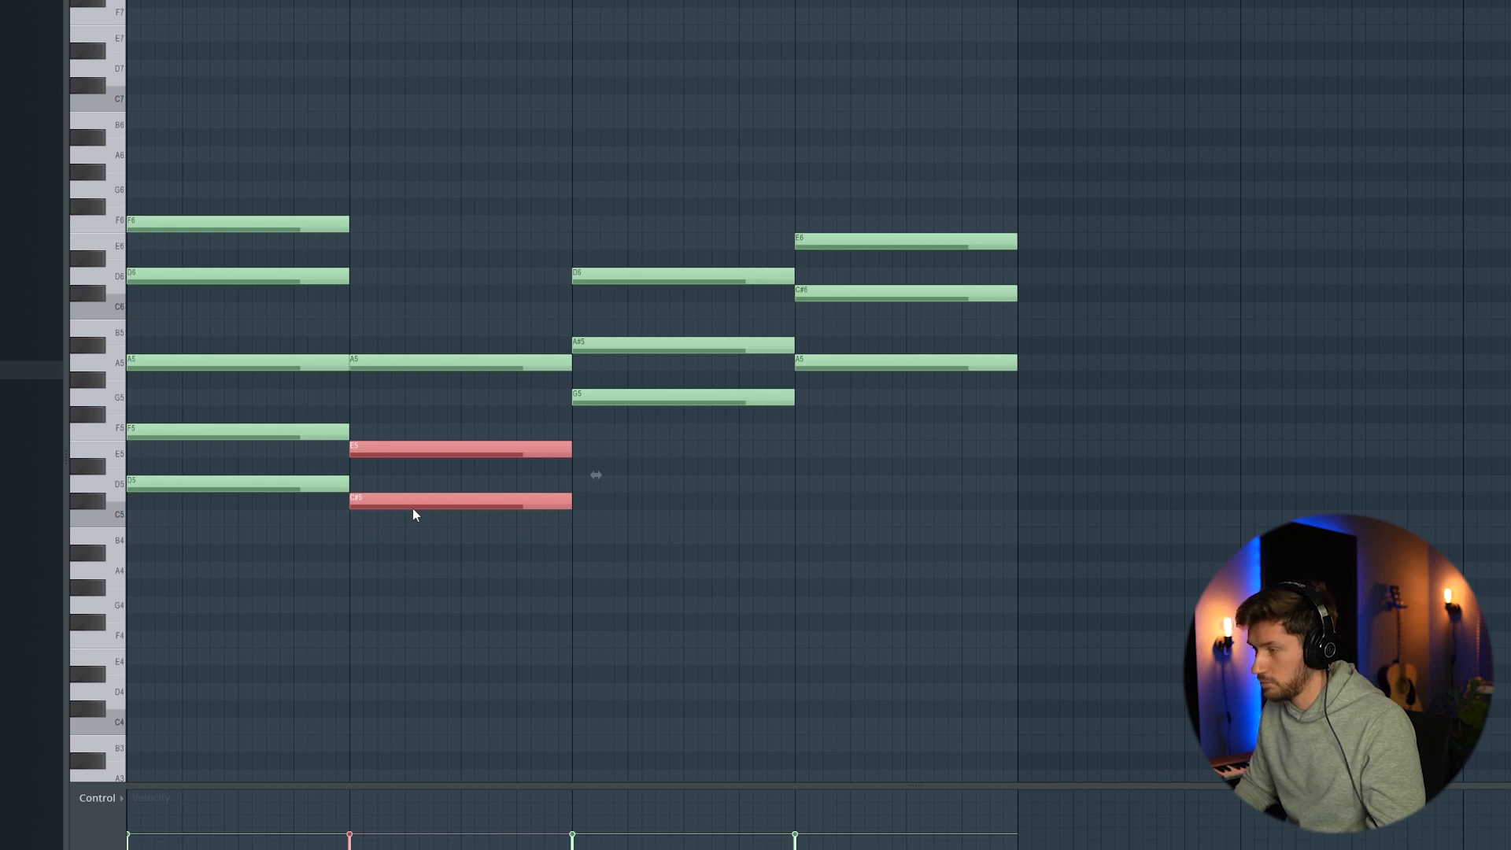
{"action": "key", "text": "ctrl+v"}
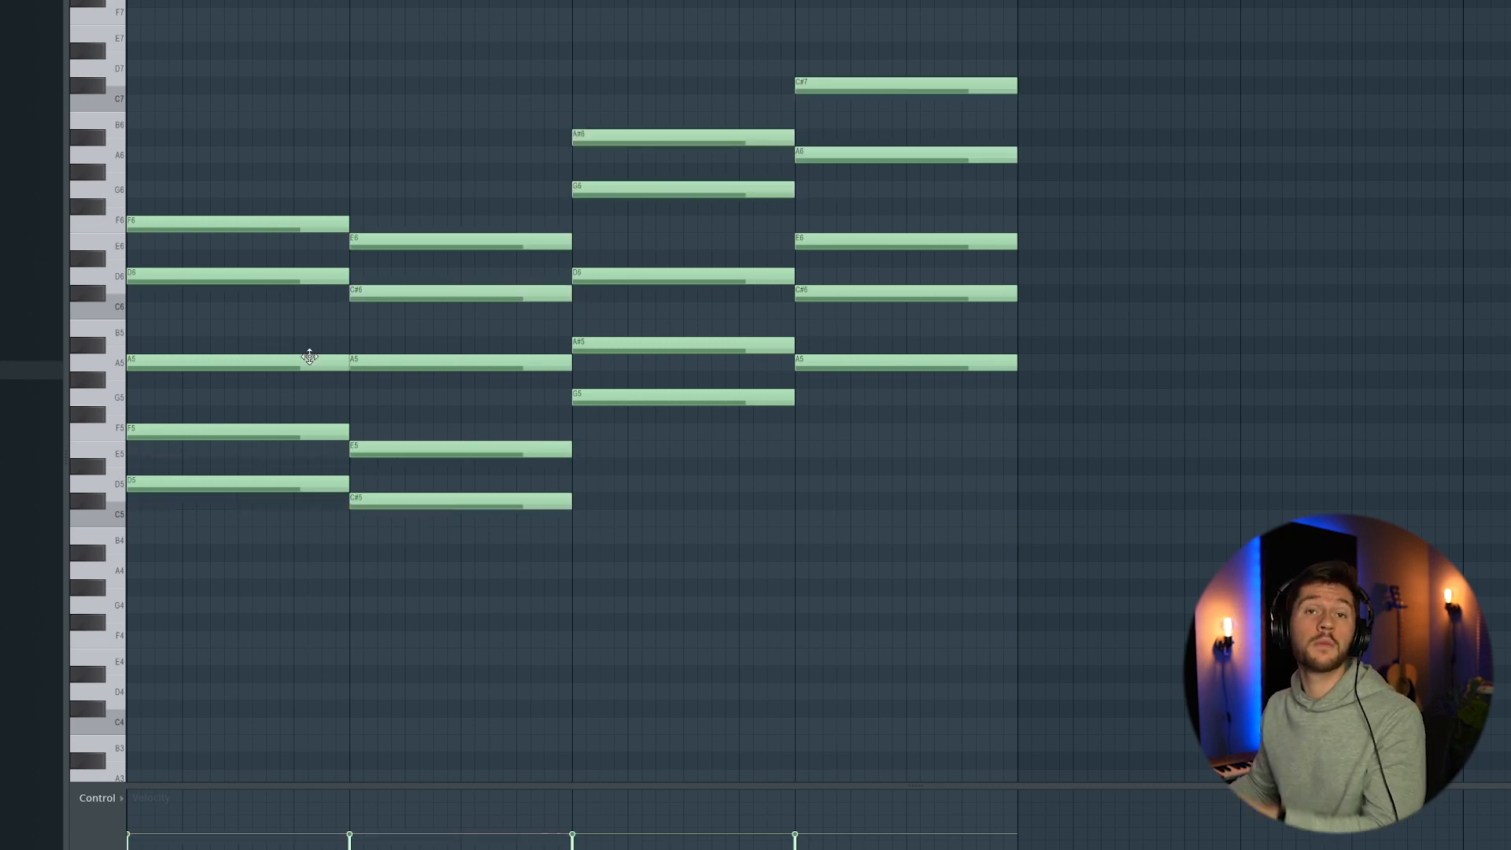
{"action": "key", "text": "space"}
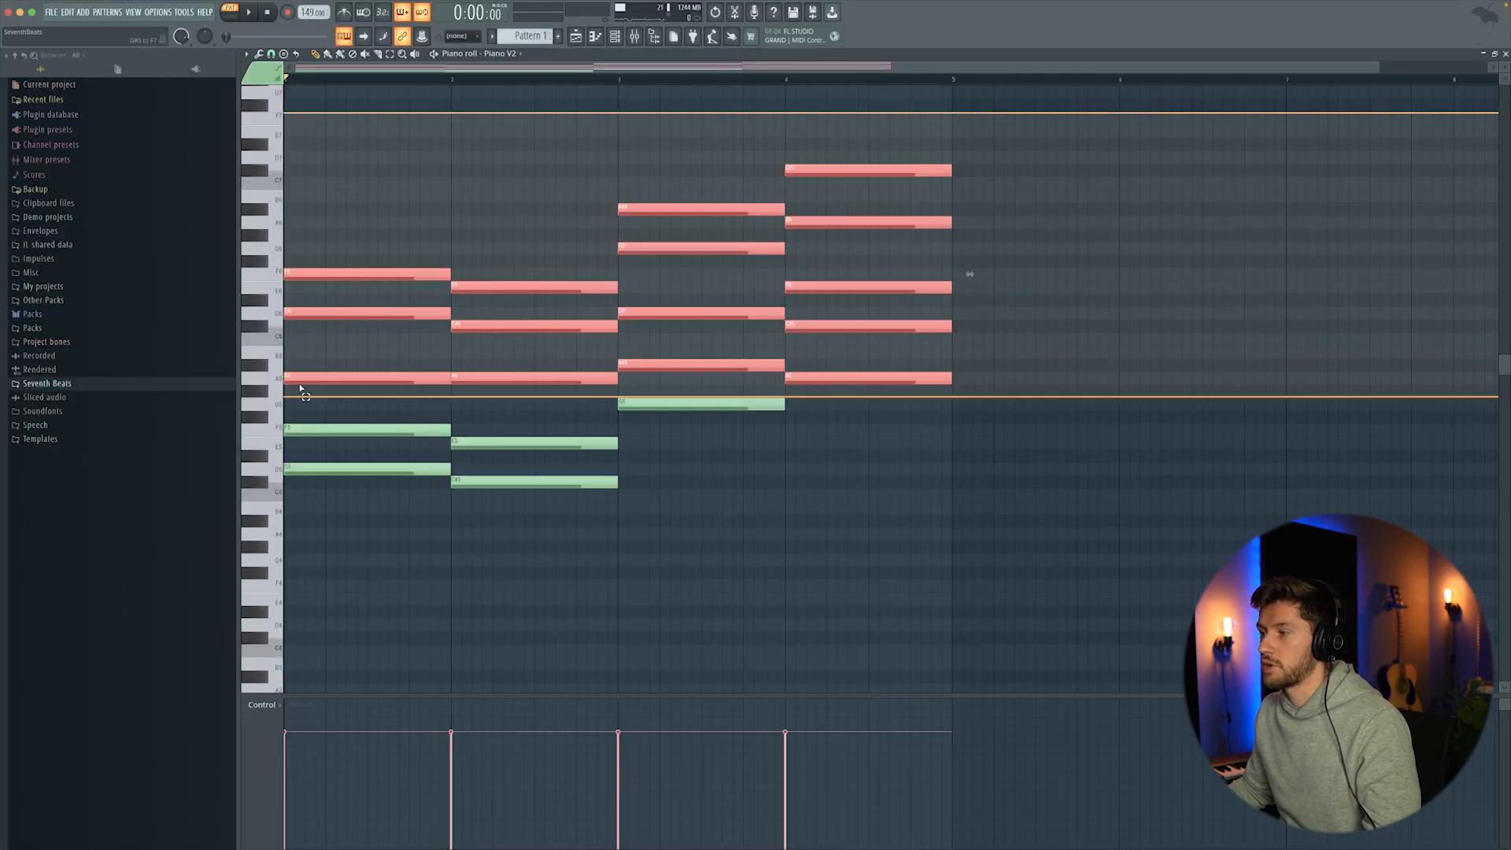
Step: Shorten every chord note together to half a bar, then clear the selection
{"action": "left_click_drag", "start_coordinate": [301, 390], "coordinate": [301, 495]}
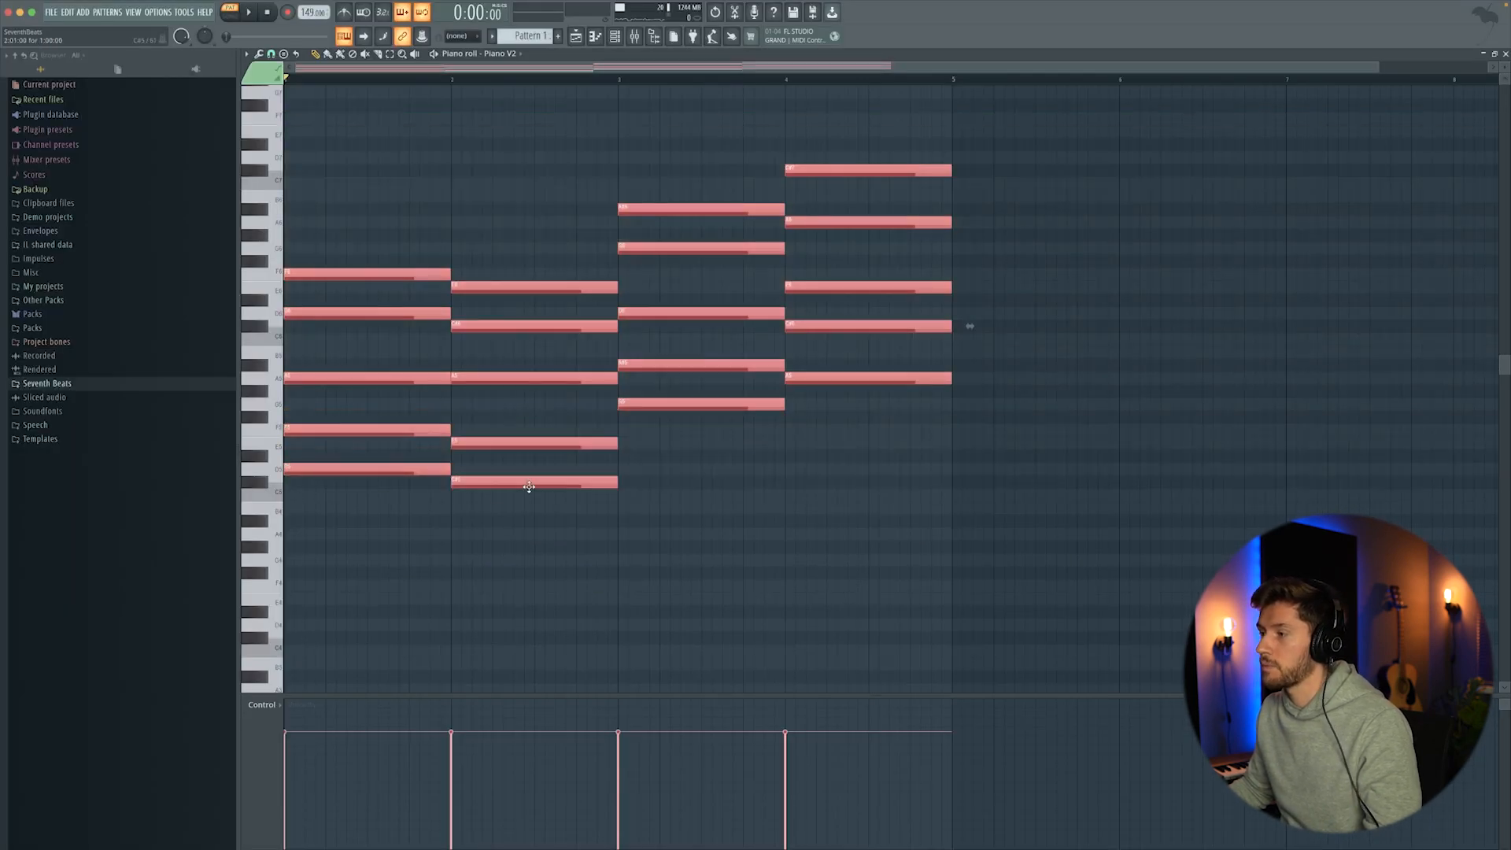
{"action": "left_click_drag", "start_coordinate": [616, 484], "coordinate": [535, 483]}
{"action": "left_click", "coordinate": [341, 412]}
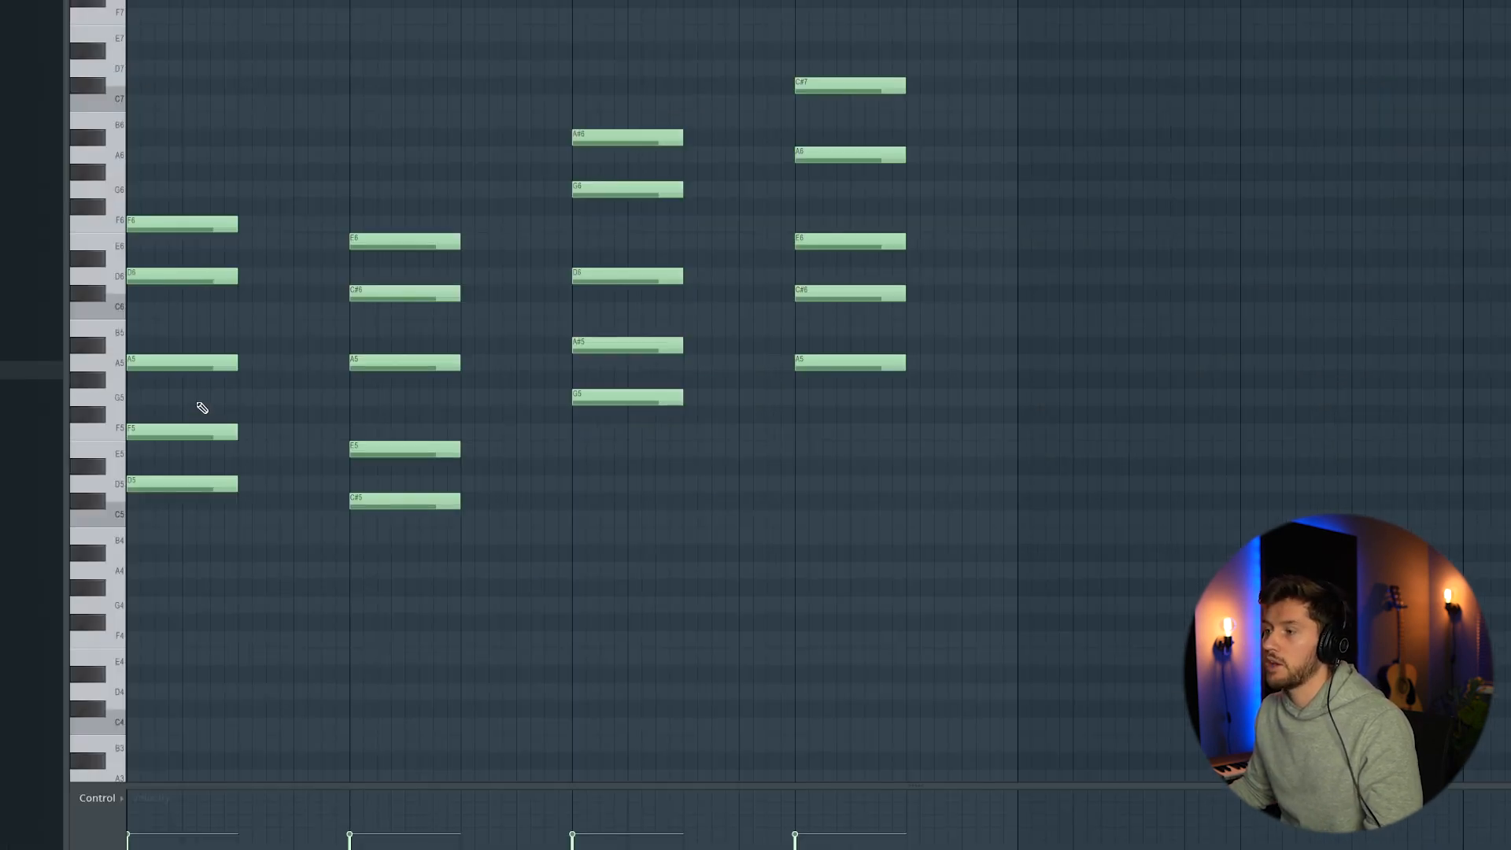
Step: Stagger the first chord from low to high so each note starts an eighth of a bar after the previous one, and play it
{"action": "left_click_drag", "start_coordinate": [167, 429], "coordinate": [196, 429]}
{"action": "left_click_drag", "start_coordinate": [189, 363], "coordinate": [227, 361]}
{"action": "left_click_drag", "start_coordinate": [189, 279], "coordinate": [272, 277]}
{"action": "left_click_drag", "start_coordinate": [212, 225], "coordinate": [323, 225]}
{"action": "key", "text": "space"}
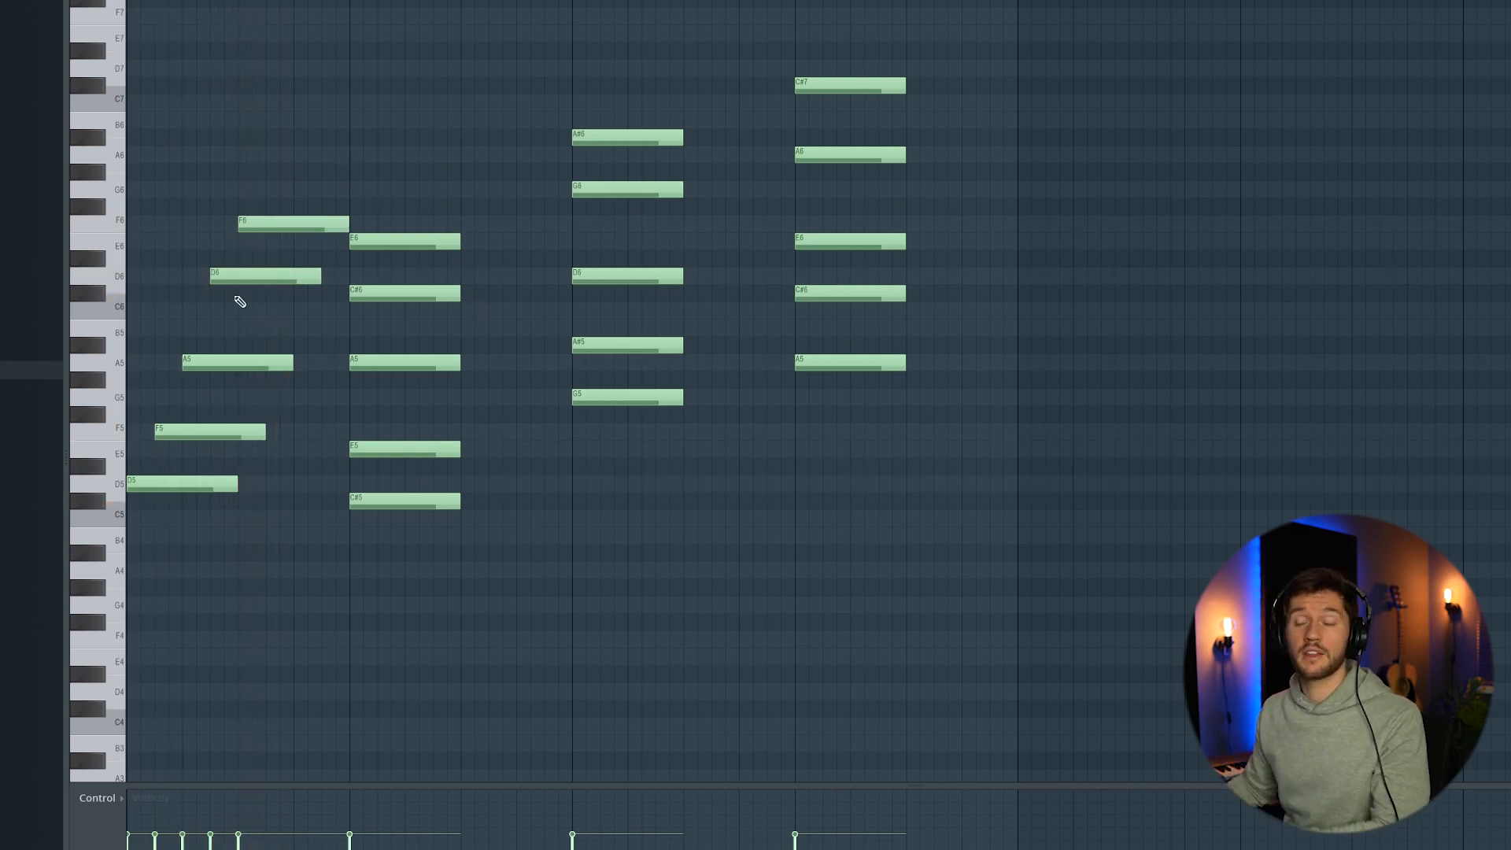
{"action": "key", "text": "space"}
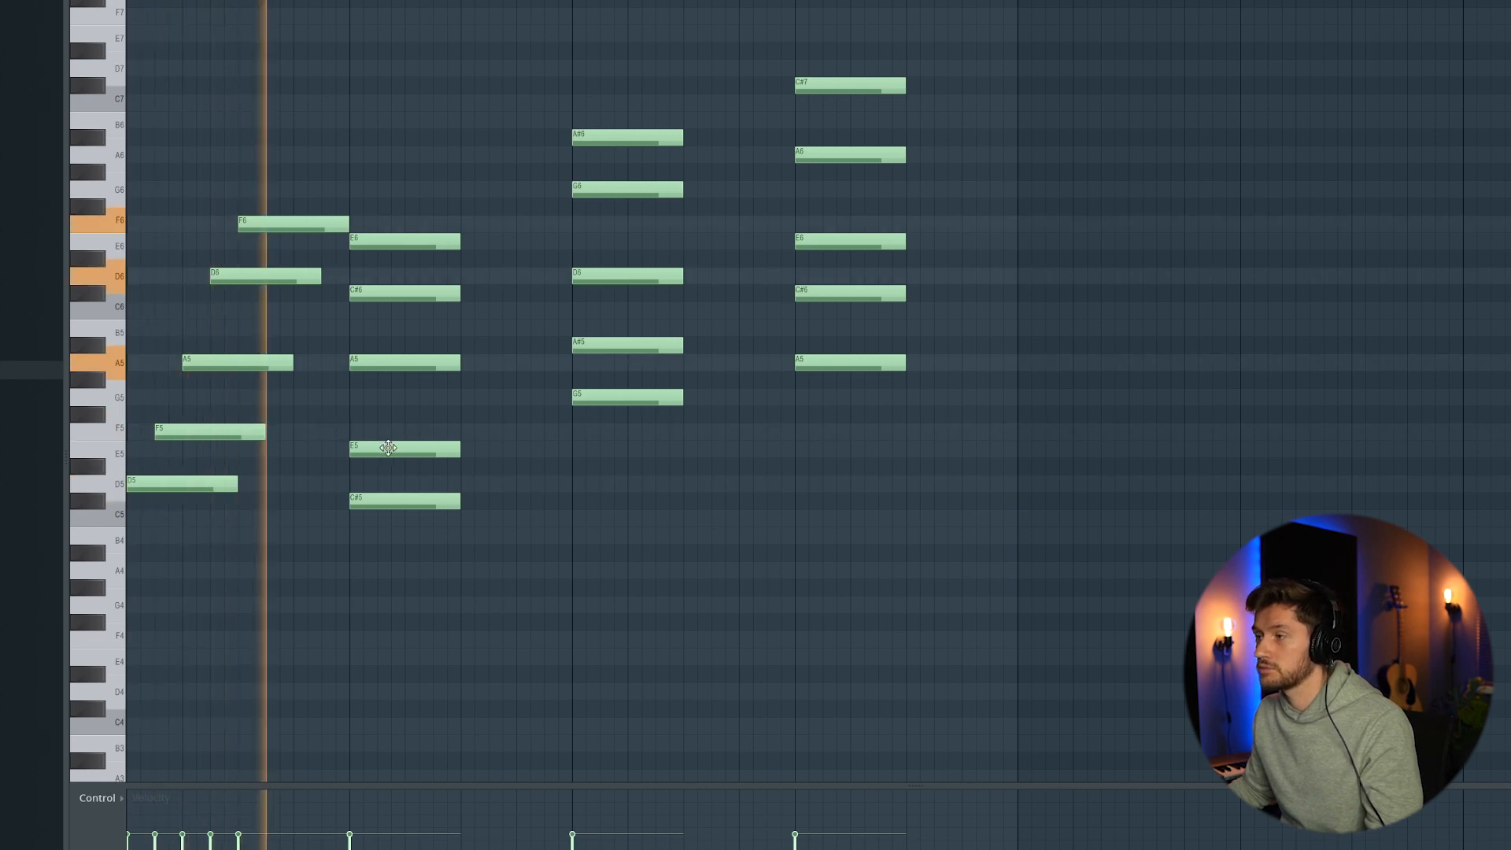
{"action": "key", "text": "space"}
Step: Stagger the second chord's notes from low to high in the same eighth-of-a-bar offsets
{"action": "left_click_drag", "start_coordinate": [389, 446], "coordinate": [418, 443]}
{"action": "left_click_drag", "start_coordinate": [393, 361], "coordinate": [449, 361]}
{"action": "left_click_drag", "start_coordinate": [403, 293], "coordinate": [485, 294]}
{"action": "left_click_drag", "start_coordinate": [410, 242], "coordinate": [513, 240]}
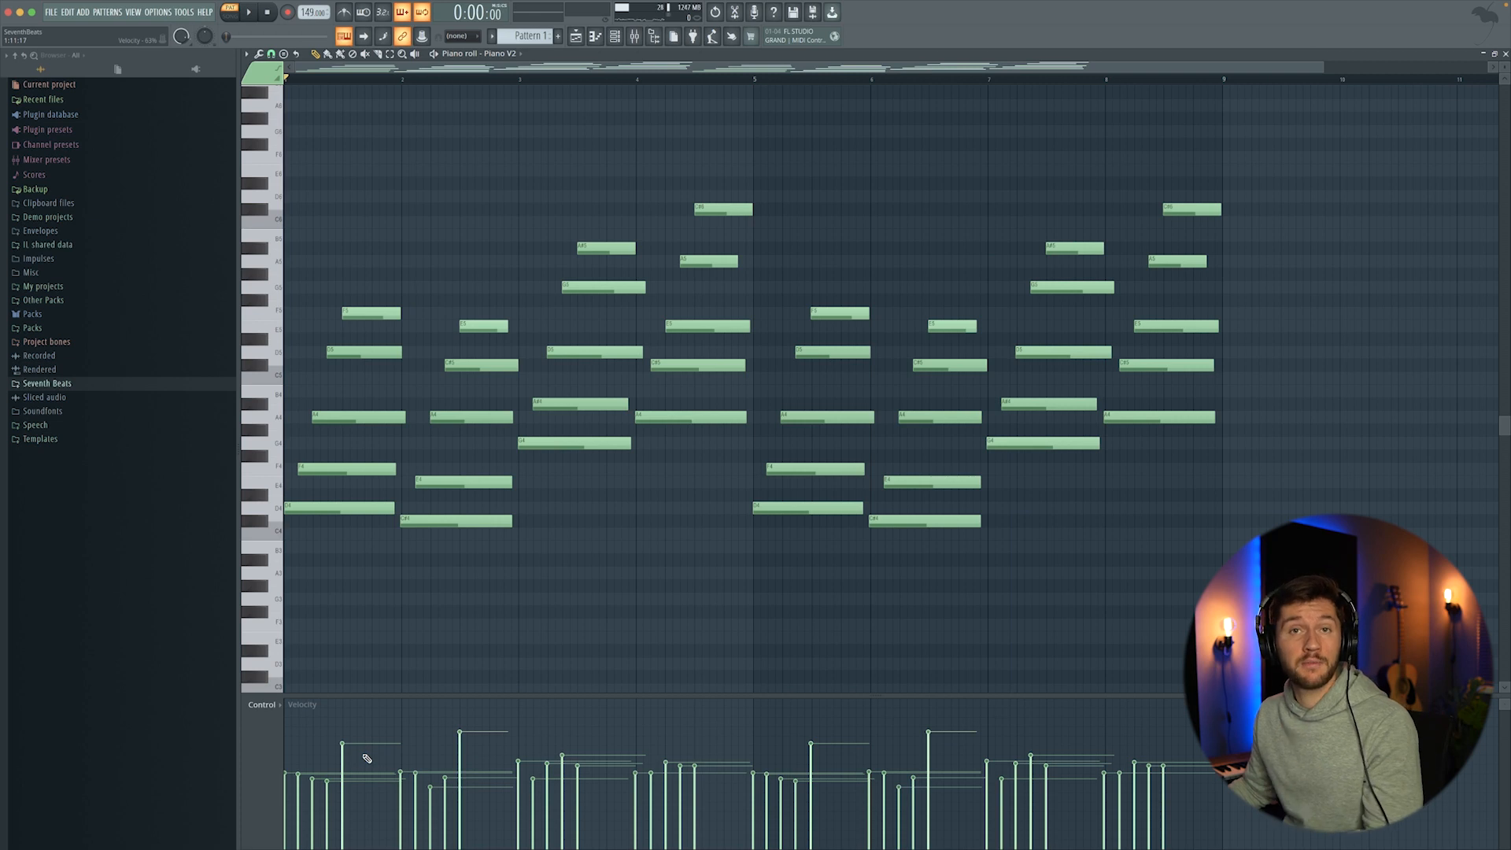
Step: Slightly adjust the velocity of the first chord's highest note and play the eight-bar piano pattern
{"action": "left_click_drag", "start_coordinate": [354, 745], "coordinate": [355, 746]}
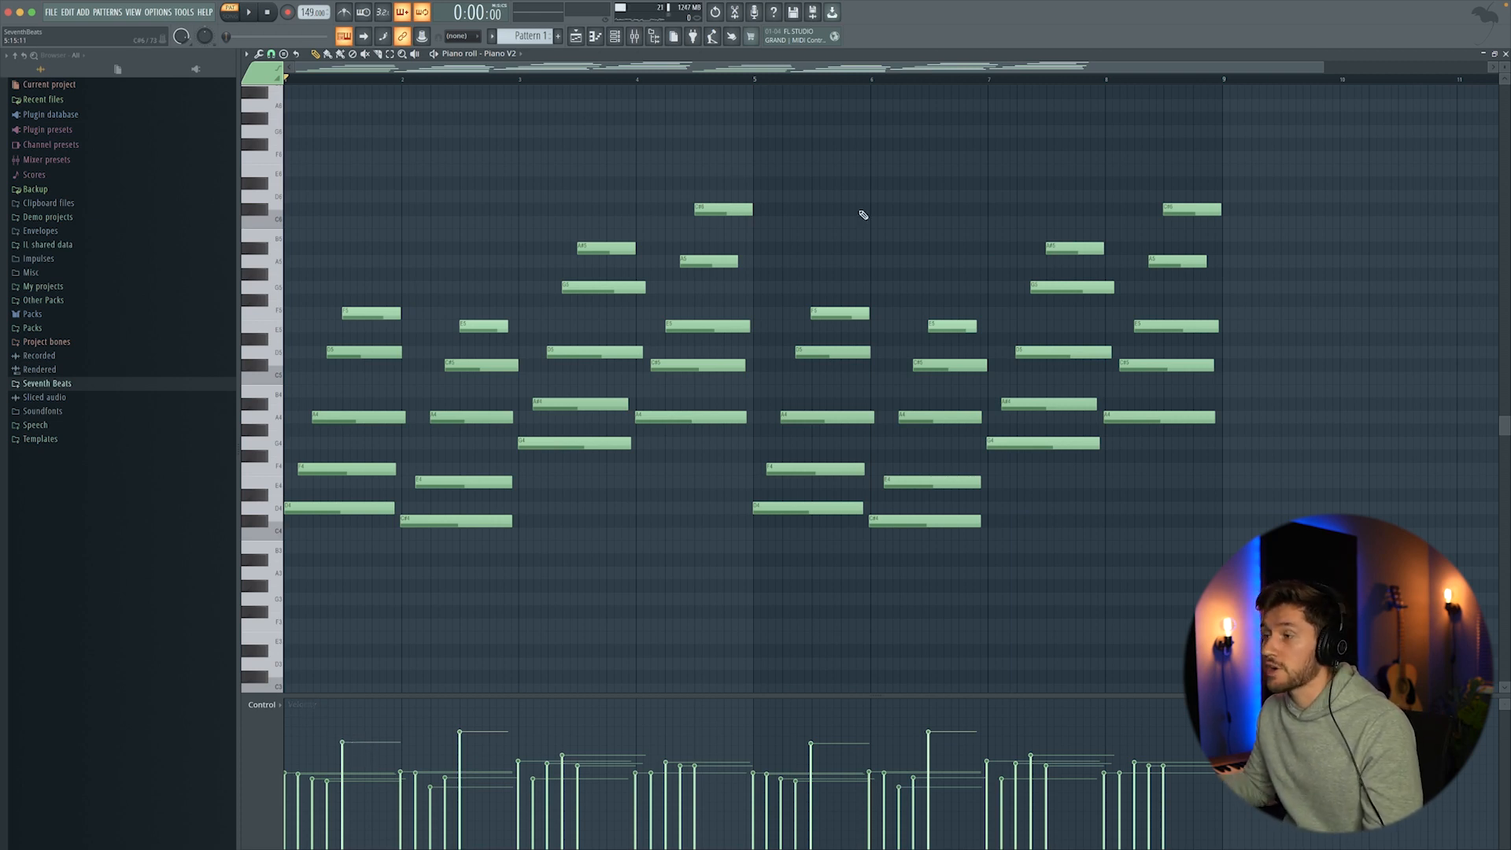
{"action": "key", "text": "space"}
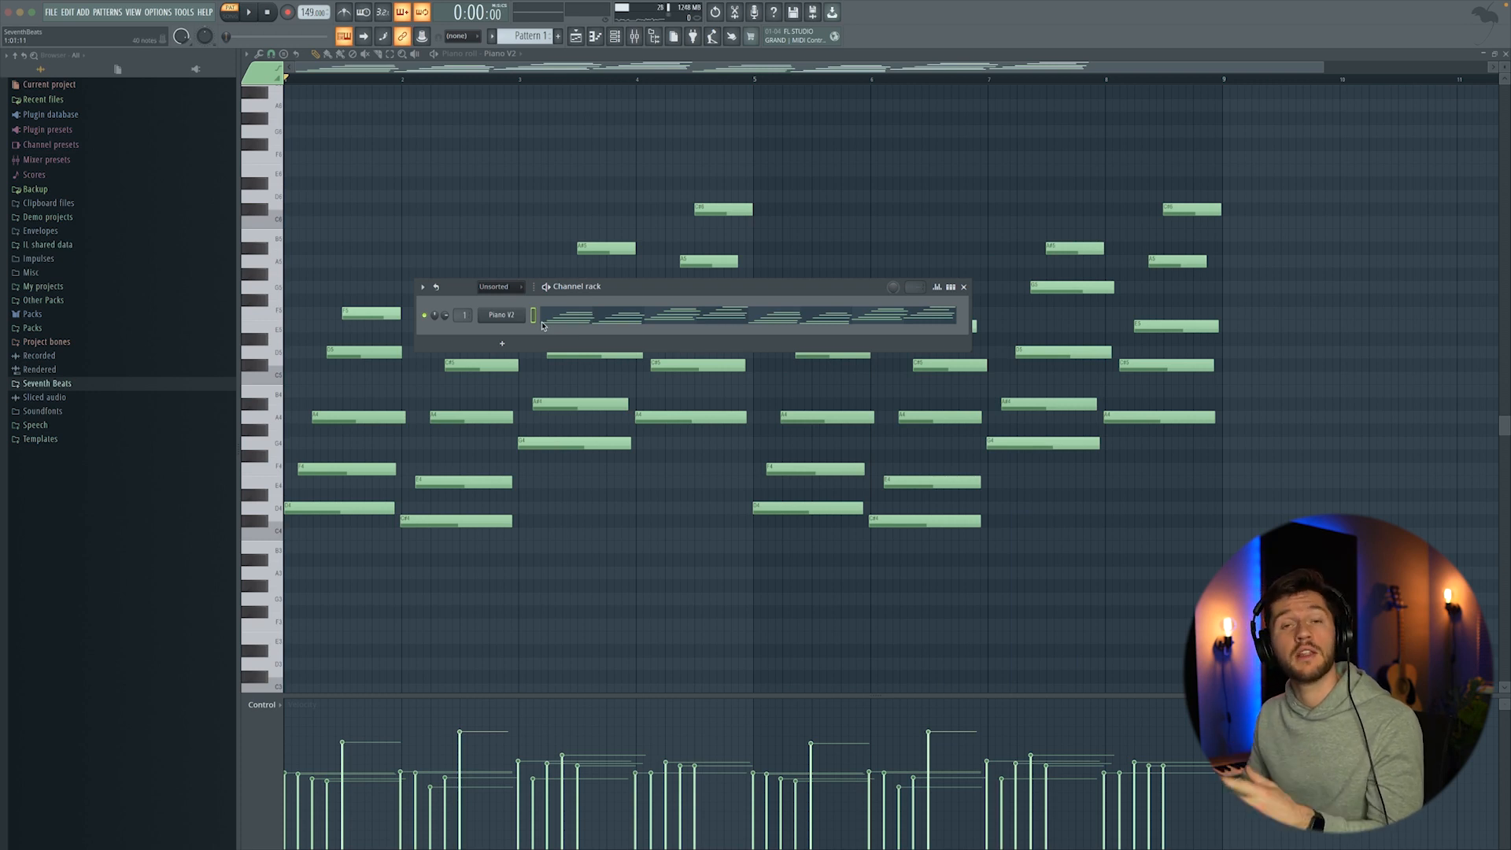
Step: Insert an Ample Guitar instrument as a new channel
{"action": "right_click", "coordinate": [529, 313]}
{"action": "mouse_move", "coordinate": [598, 395]}
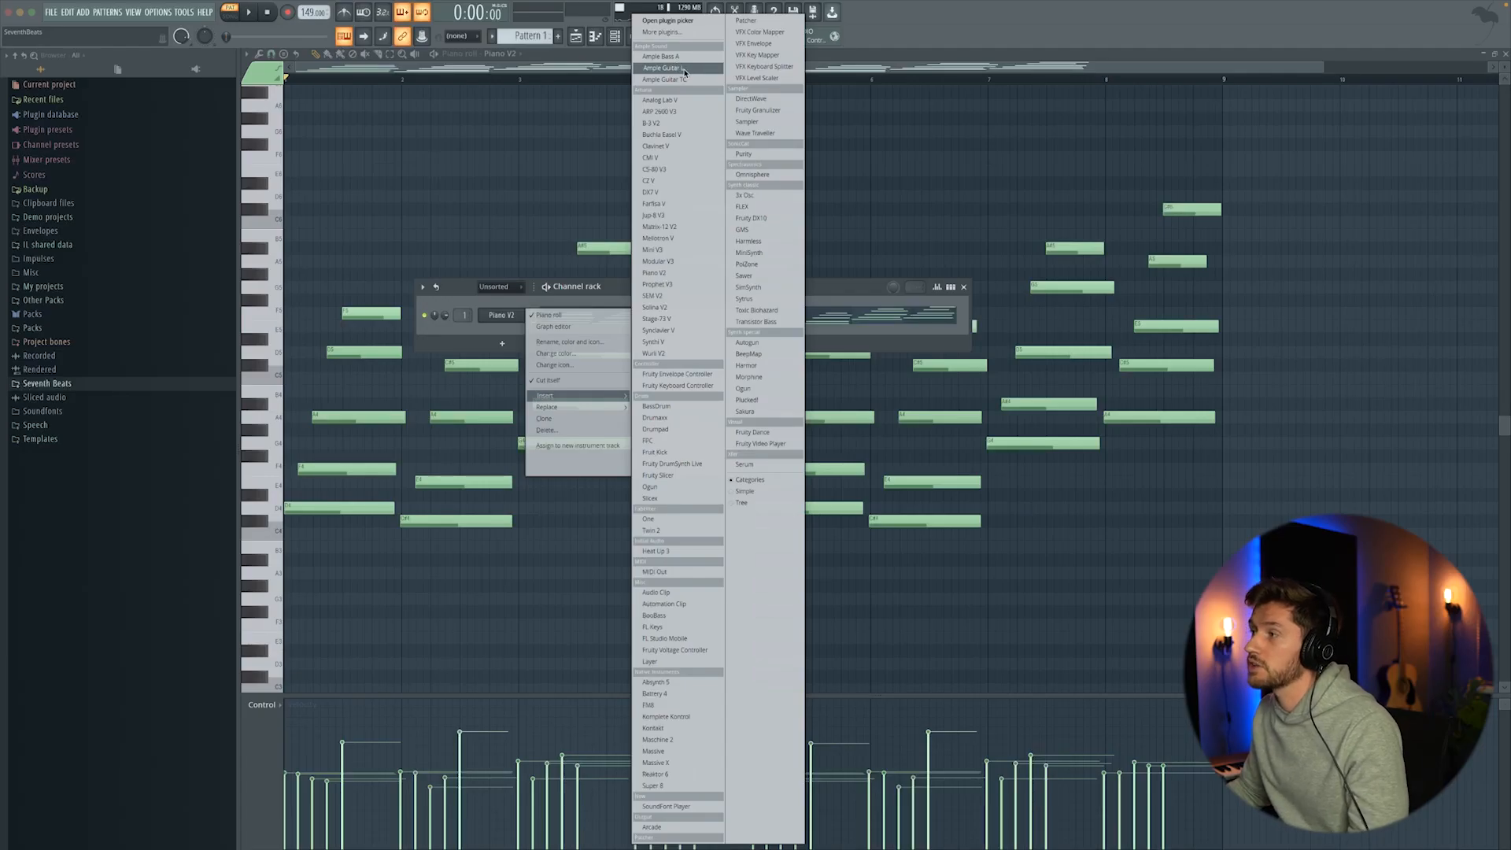
{"action": "left_click", "coordinate": [684, 71]}
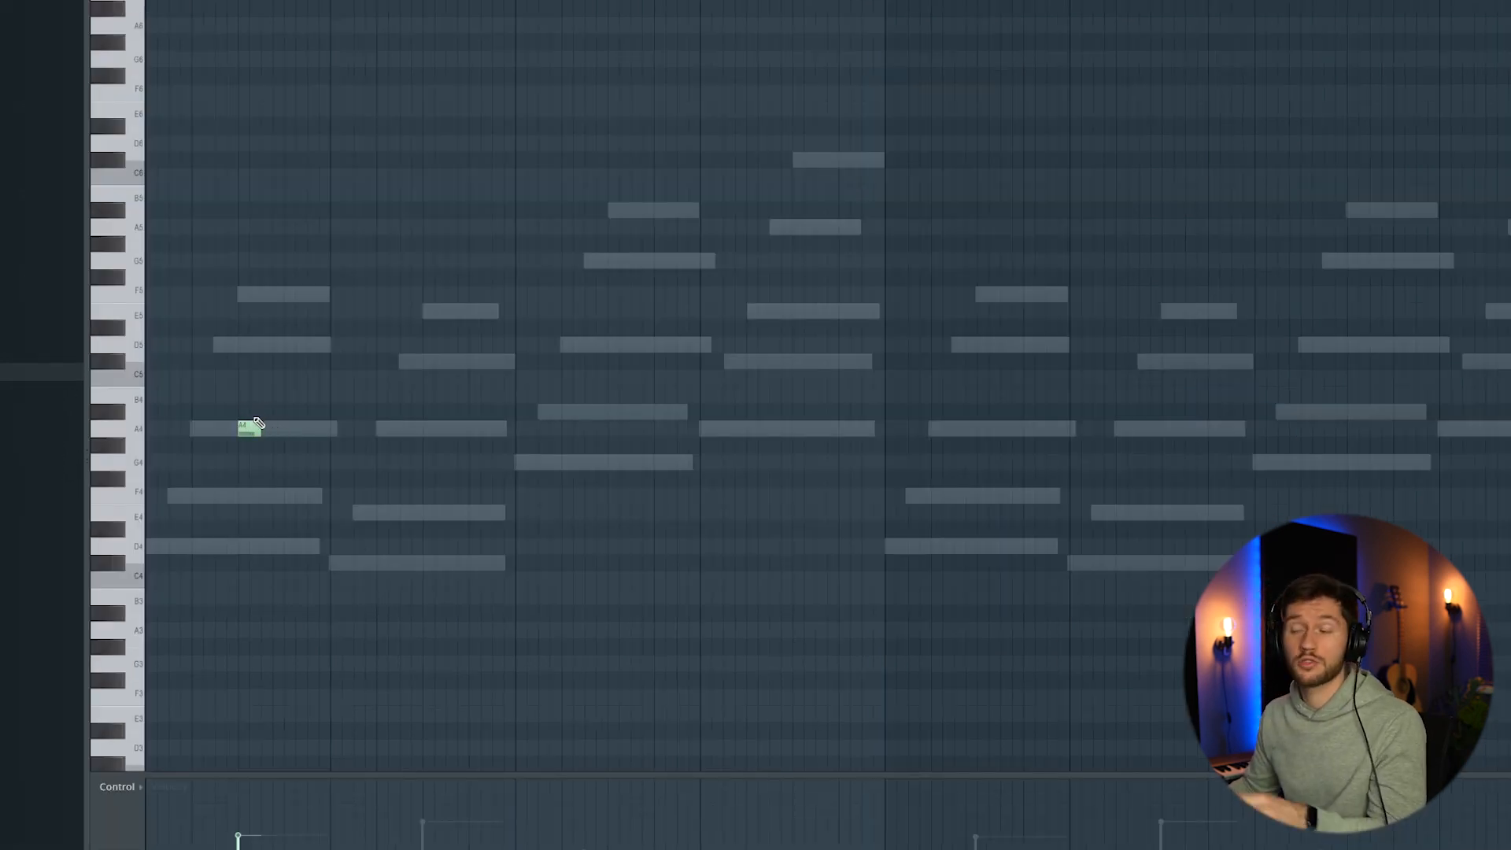
Step: Place short guitar notes A4, D5 and A4 on the last three eighths of the first bar, and play them
{"action": "mouse_move", "coordinate": [260, 426]}
{"action": "left_mouse_down"}
{"action": "mouse_move", "coordinate": [318, 412]}
{"action": "mouse_move", "coordinate": [318, 428]}
{"action": "left_mouse_up"}
{"action": "left_click", "coordinate": [291, 344]}
{"action": "left_click", "coordinate": [318, 412]}
{"action": "key", "text": "space"}
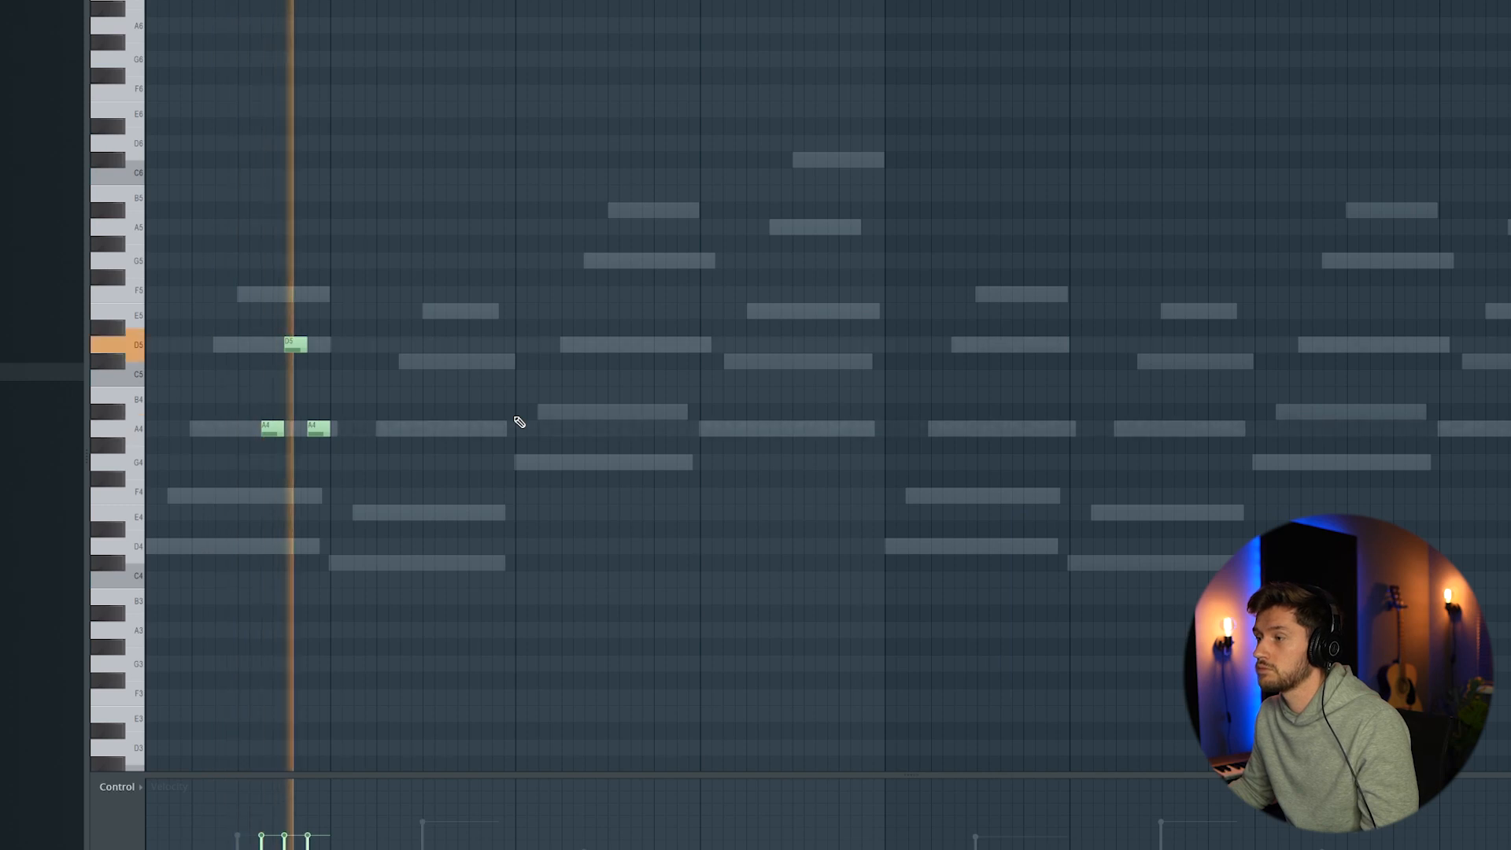
{"action": "key", "text": "space"}
Step: Draw a half-bar E5 guitar note at the start of the second bar and play the phrase
{"action": "left_click_drag", "start_coordinate": [337, 514], "coordinate": [408, 312]}
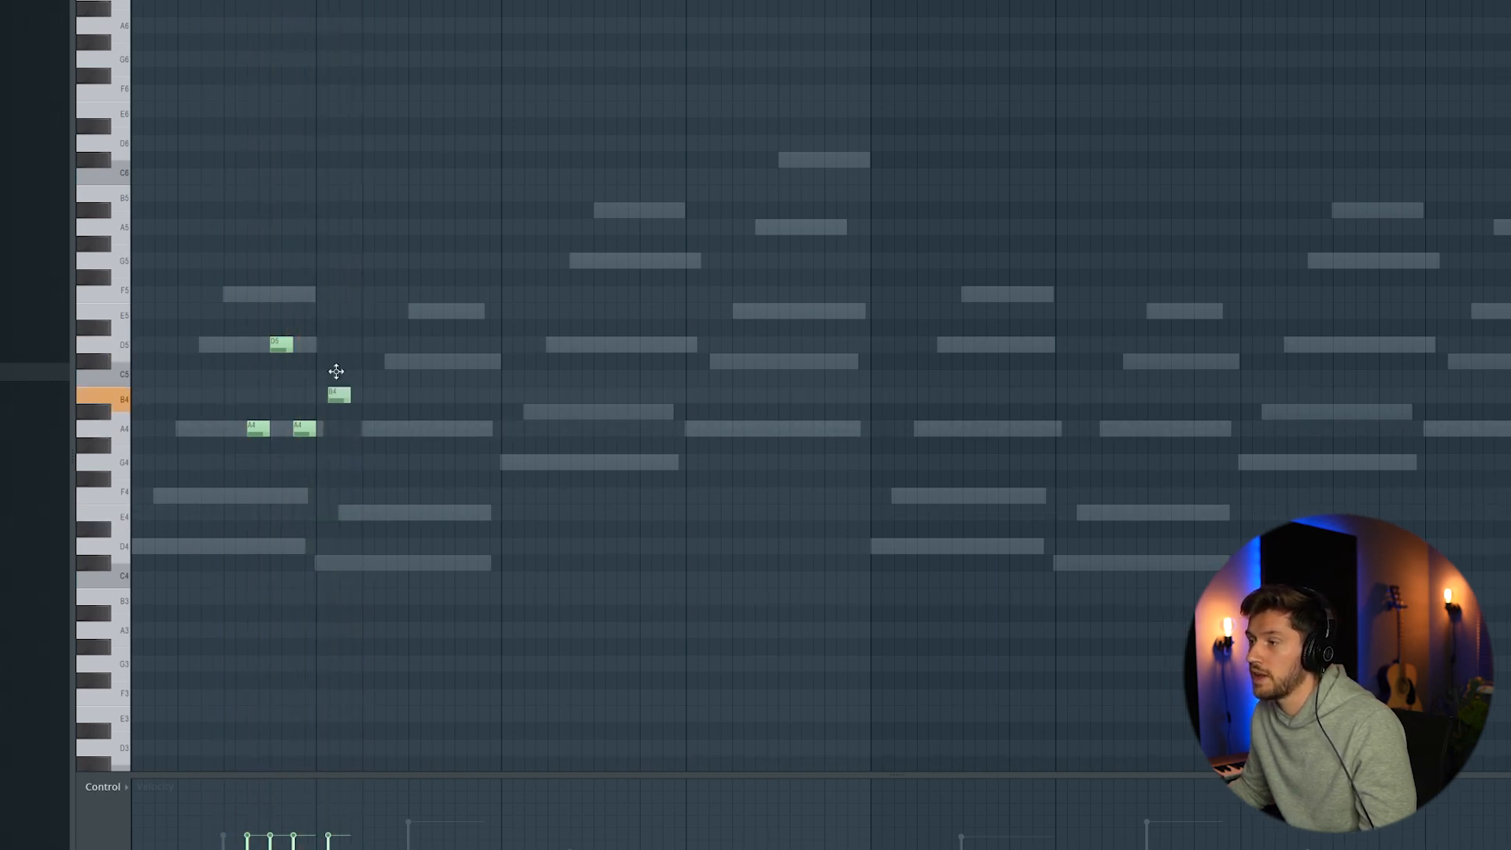
{"action": "key", "text": "space"}
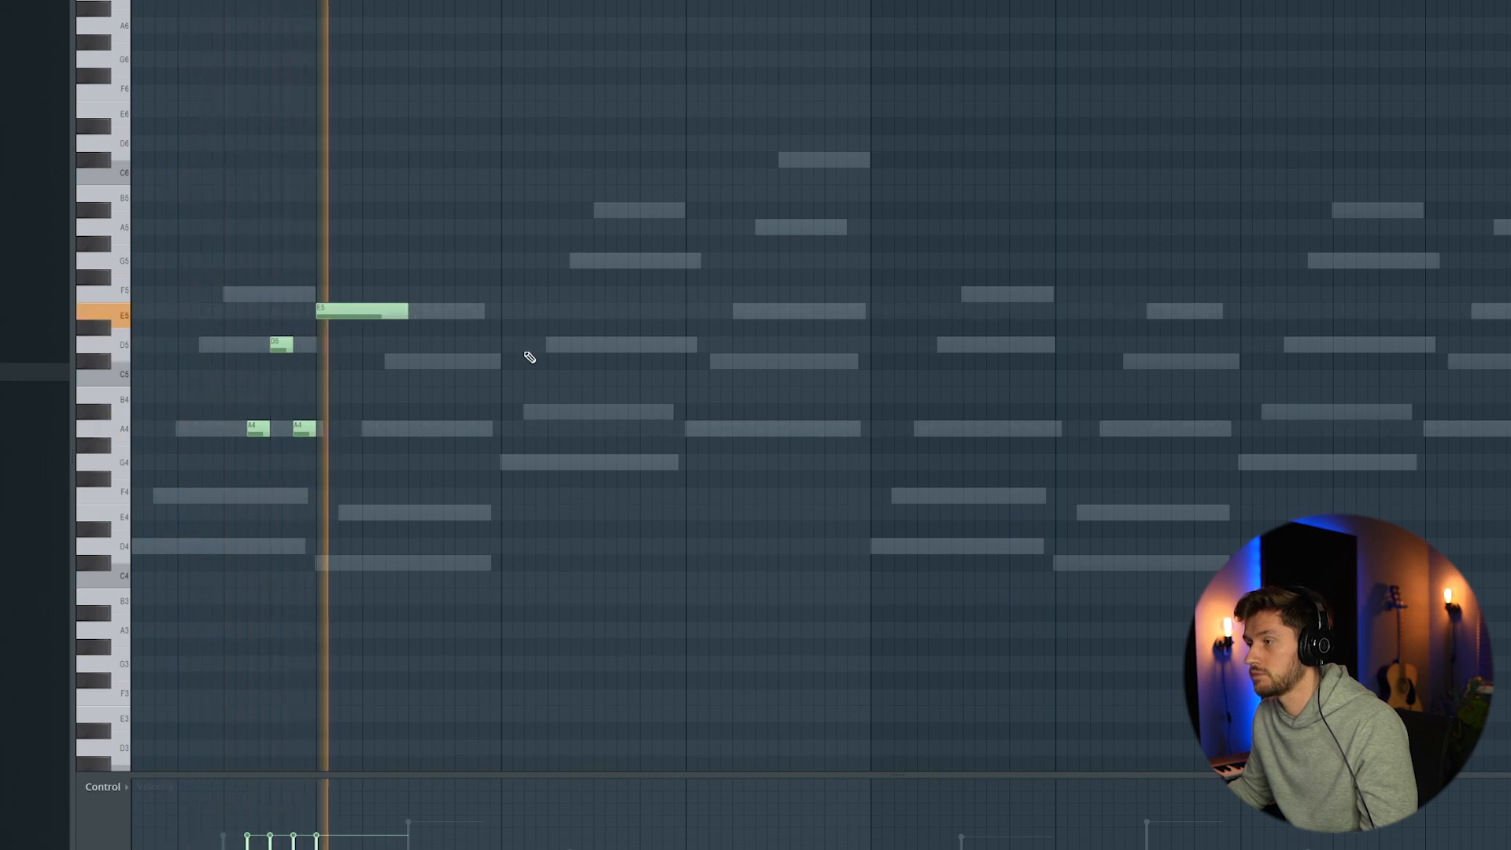
{"action": "key", "text": "space"}
Step: Copy the A4, D5, A4 guitar figure to the end of the second bar, raise its middle note to E5, and play the phrase
{"action": "left_click_drag", "start_coordinate": [244, 304], "coordinate": [417, 430]}
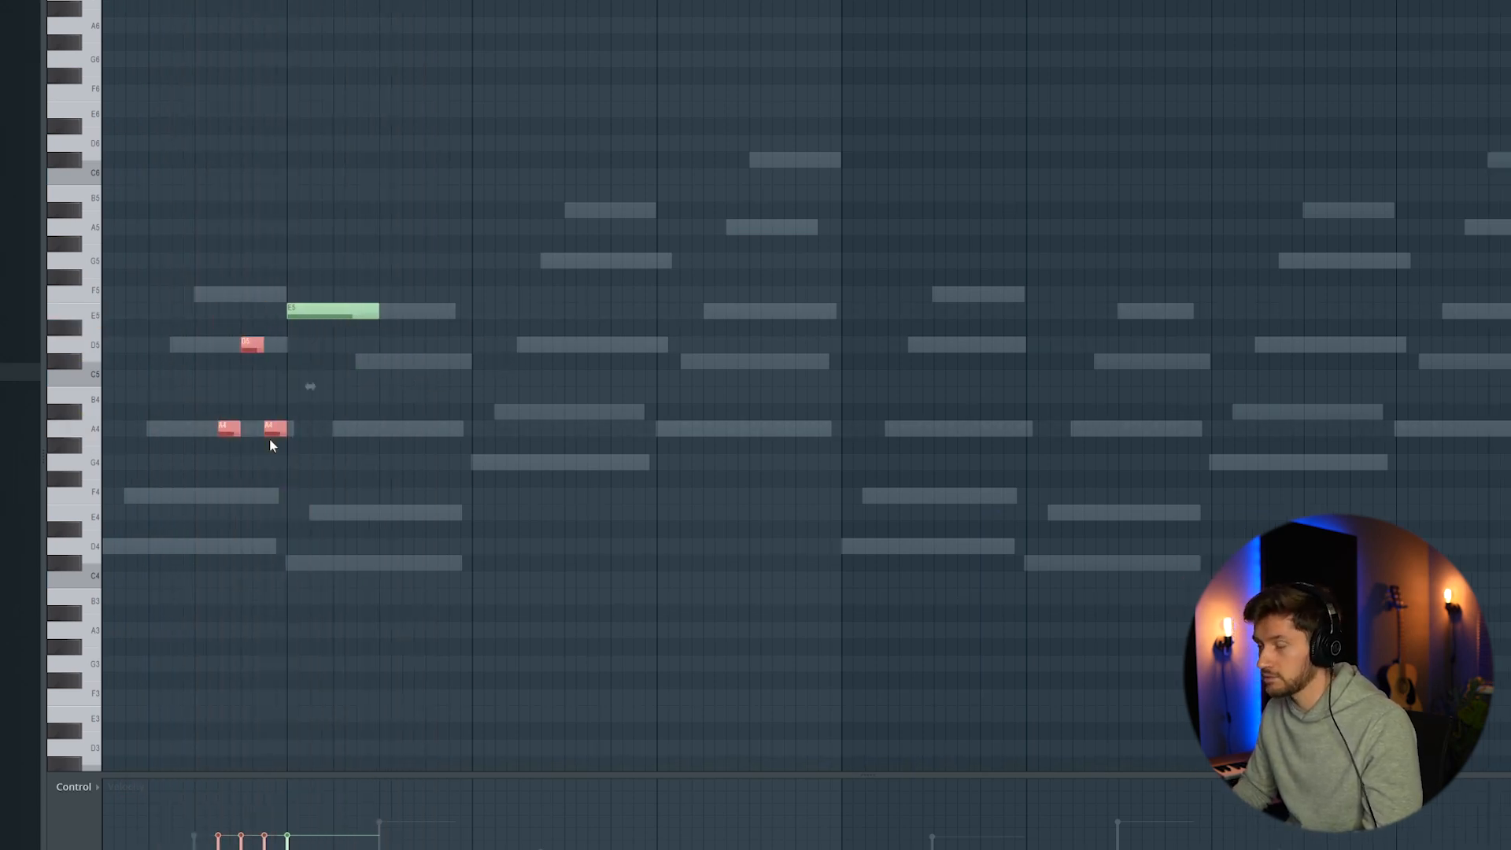
{"action": "key", "text": "ctrl+b"}
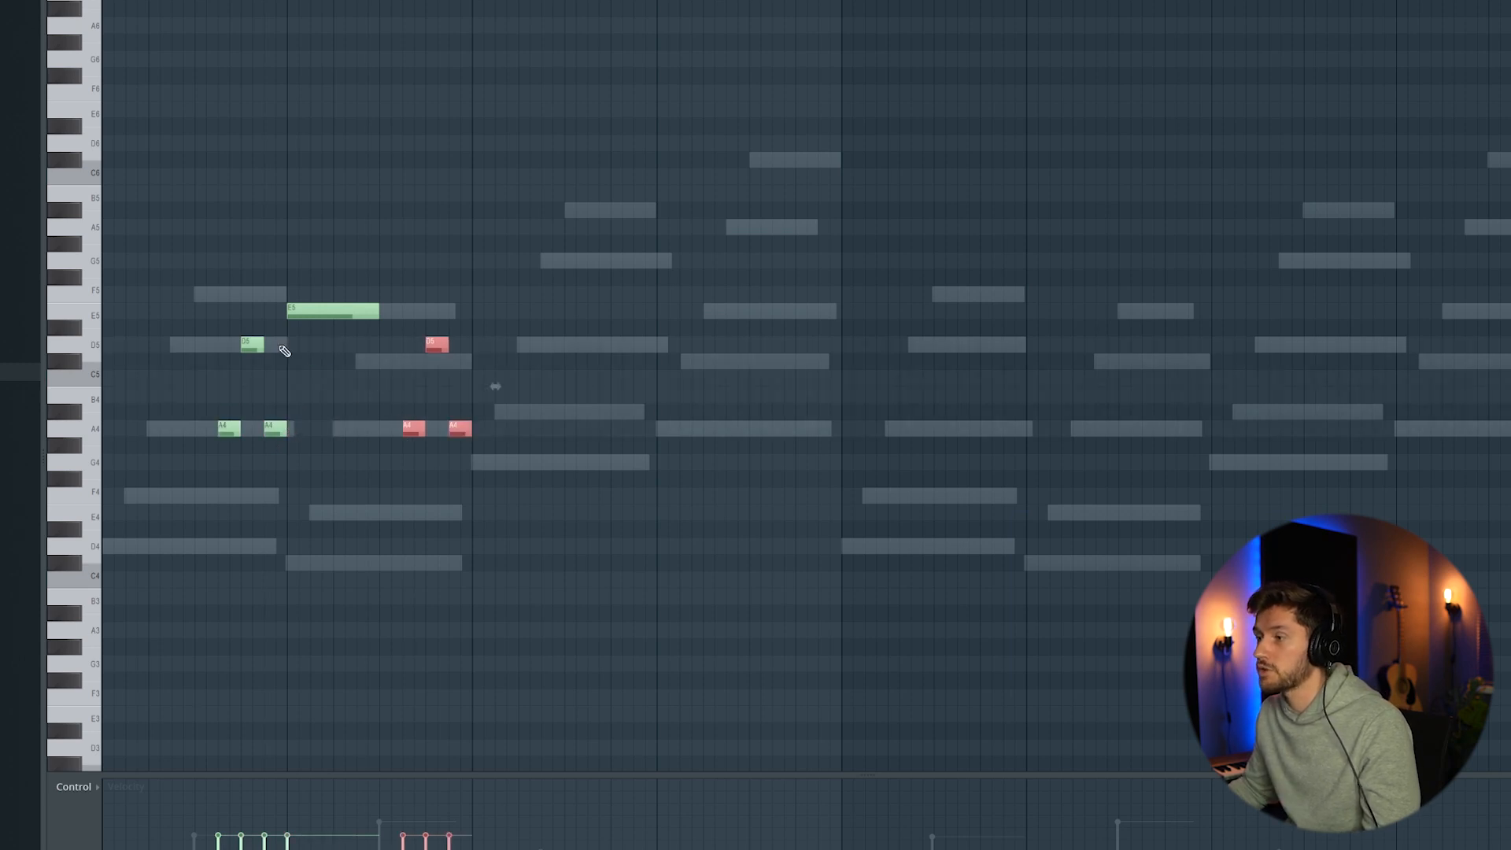
{"action": "left_click_drag", "start_coordinate": [227, 324], "coordinate": [291, 447]}
{"action": "left_click", "coordinate": [455, 312]}
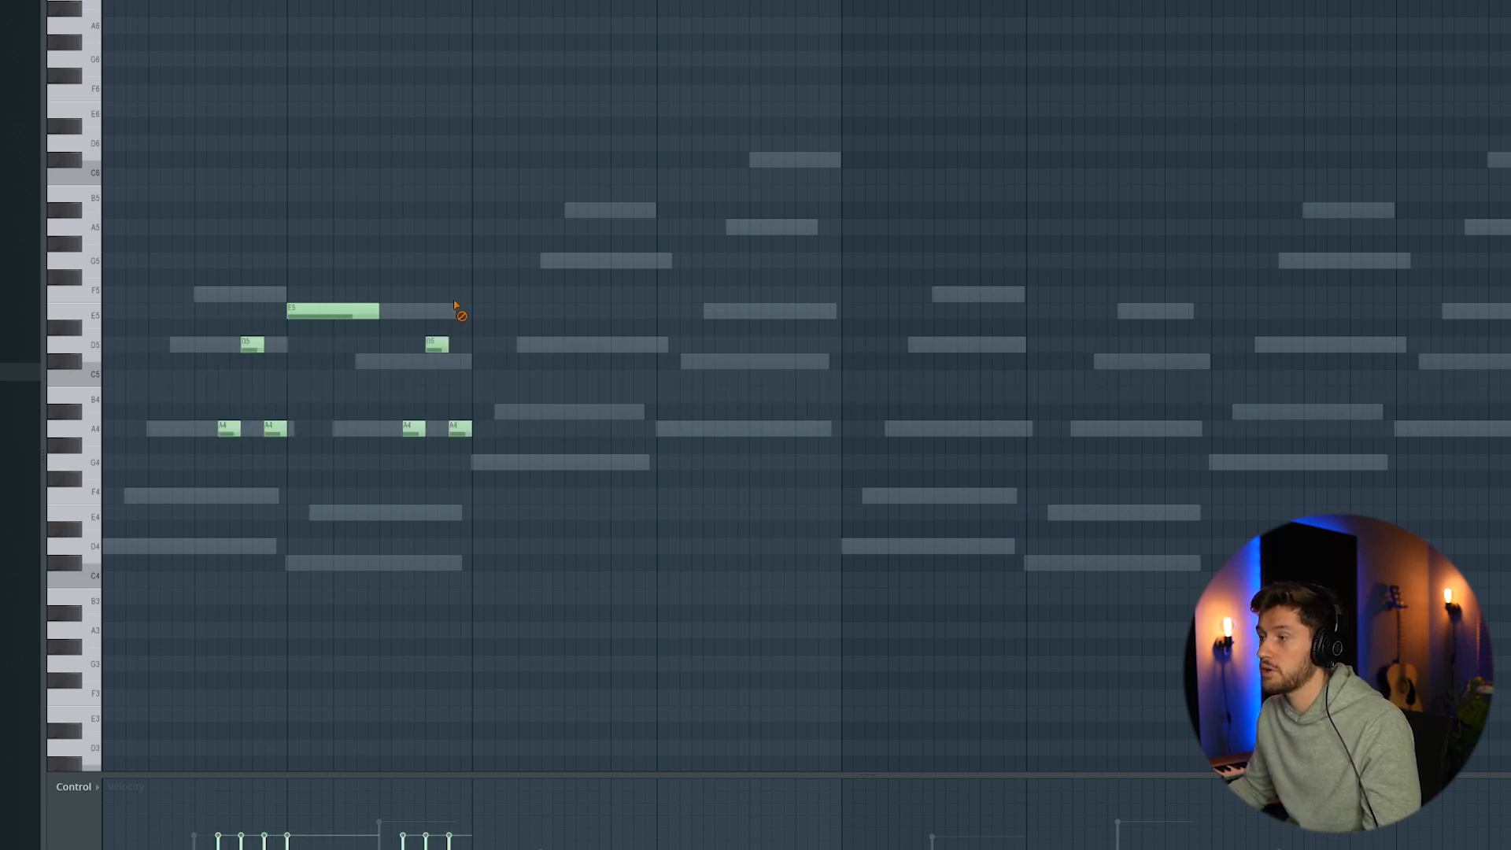
{"action": "left_click", "coordinate": [437, 344]}
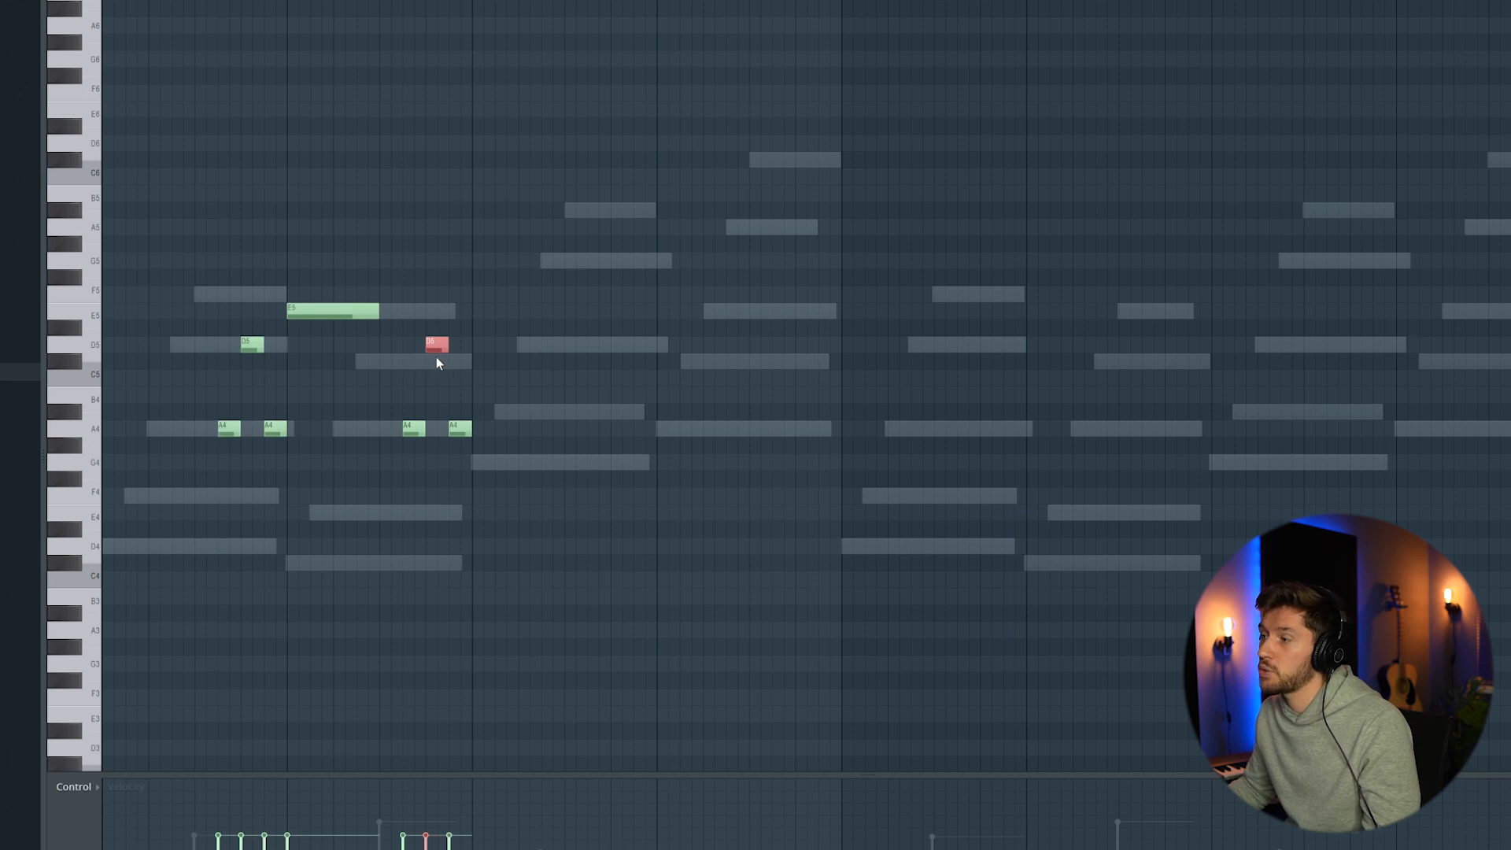
{"action": "left_click_drag", "start_coordinate": [437, 344], "coordinate": [437, 311]}
{"action": "left_click", "coordinate": [329, 297]}
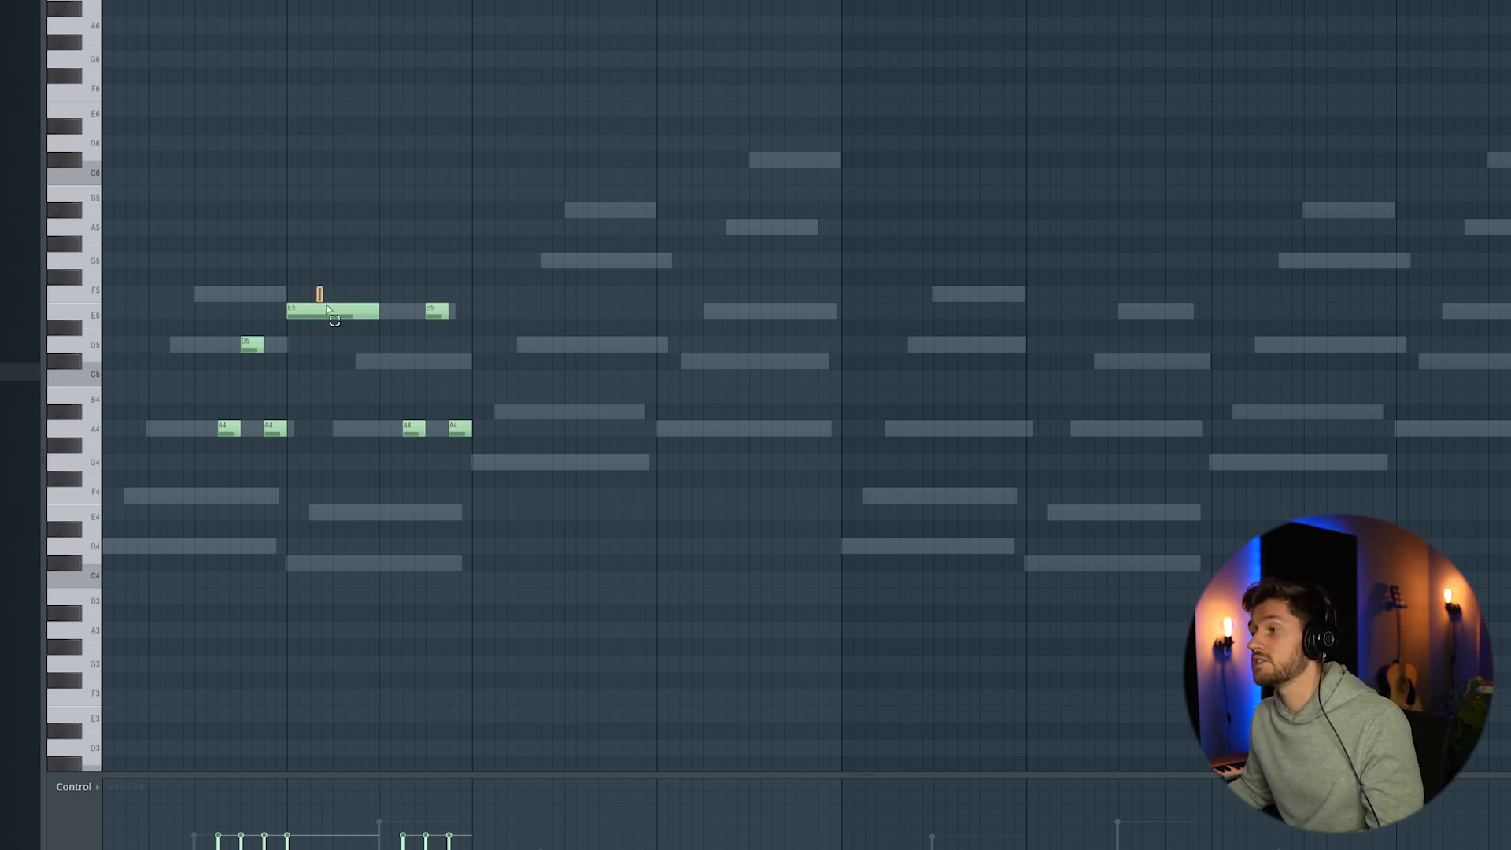
{"action": "left_click", "coordinate": [329, 309]}
{"action": "key", "text": "space"}
{"action": "left_click", "coordinate": [527, 267]}
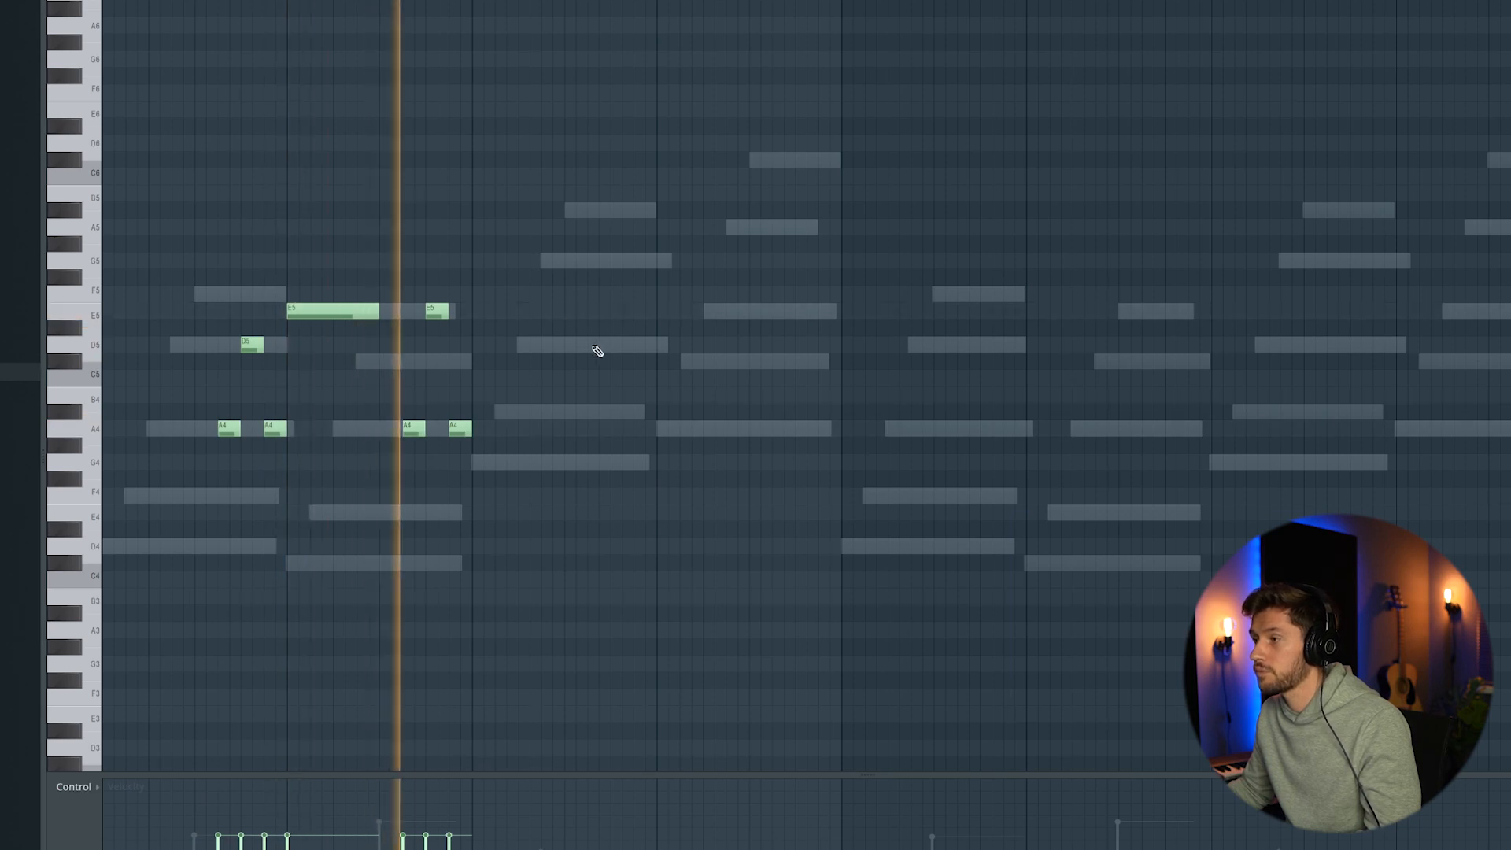
{"action": "key", "text": "space"}
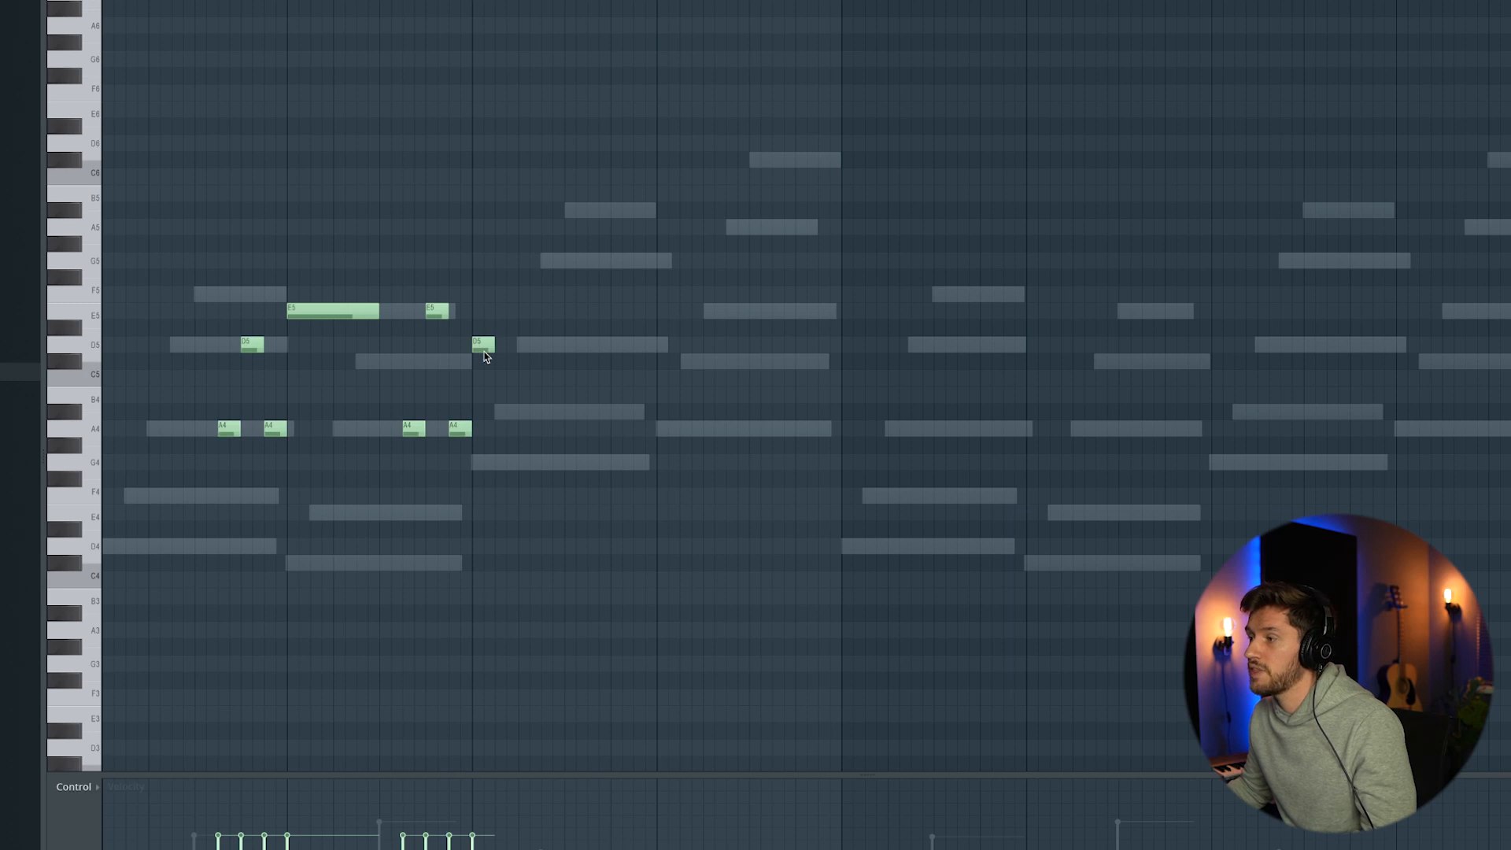
Step: Draw a half-bar D5 at the start of the third bar, end that bar with short D5 and A#4 notes, and play the phrase
{"action": "left_click_drag", "start_coordinate": [494, 345], "coordinate": [564, 345]}
{"action": "left_click_drag", "start_coordinate": [266, 377], "coordinate": [280, 430]}
{"action": "key", "text": "ctrl+b"}
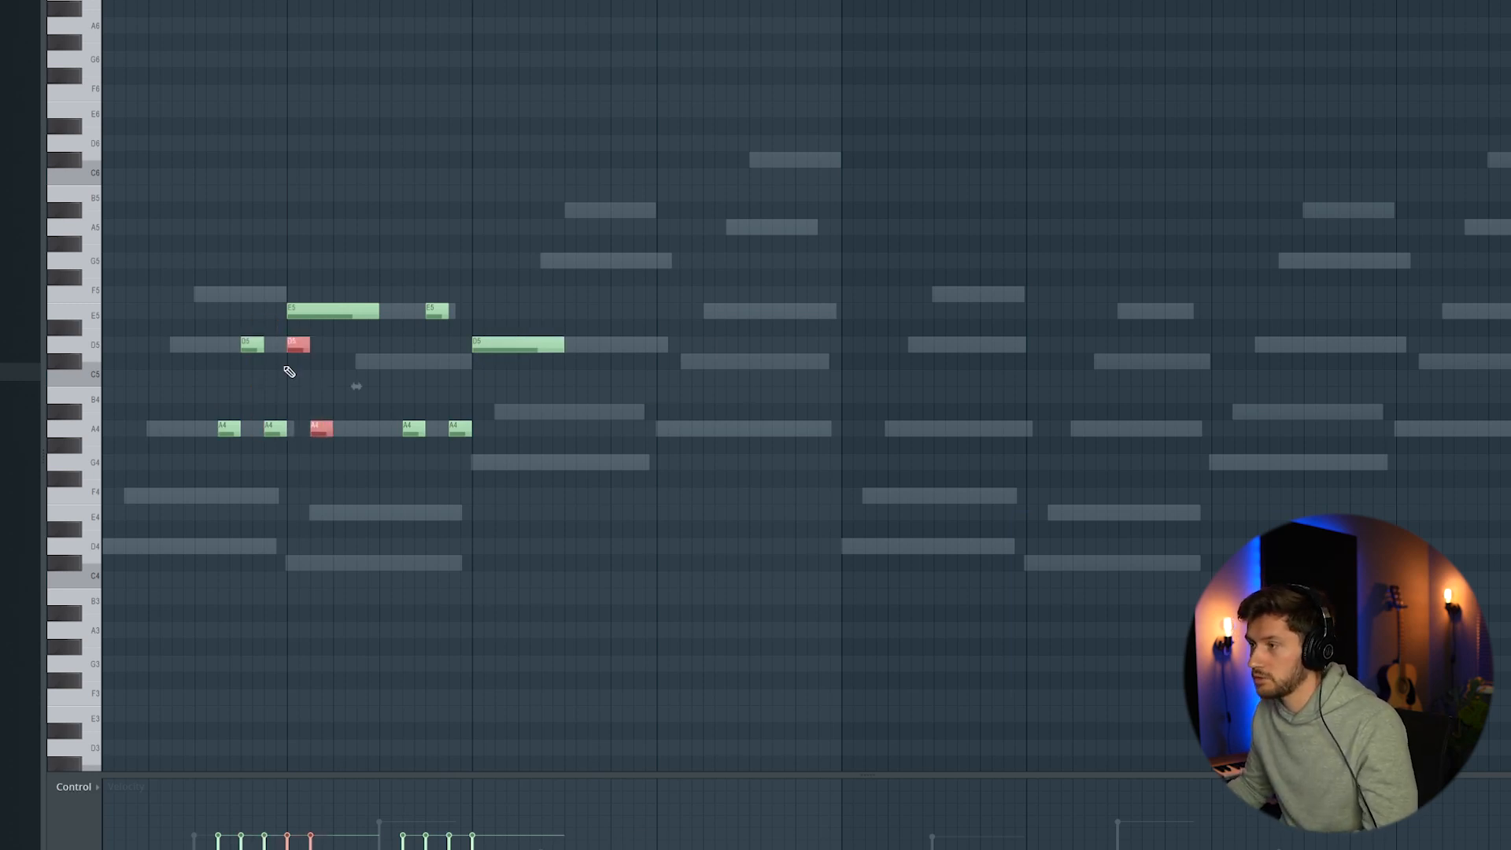
{"action": "left_click_drag", "start_coordinate": [292, 346], "coordinate": [614, 346]}
{"action": "key", "text": "space"}
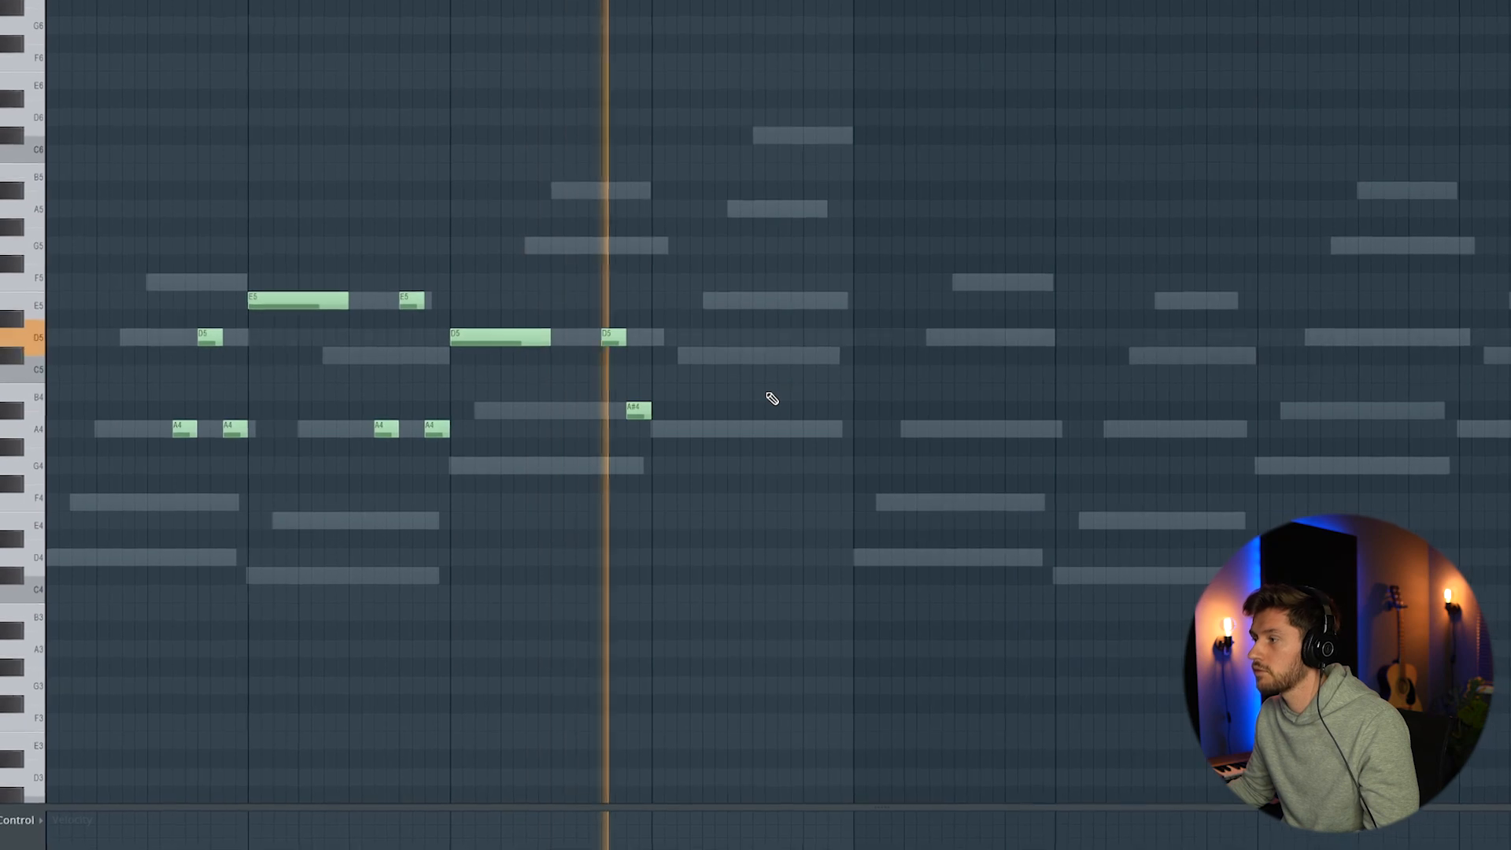
{"action": "key", "text": "space"}
Step: Copy the second bar's notes to the fourth bar, raise its A4 notes to C#5, add a short A4 at mid-bar, and play it
{"action": "left_click_drag", "start_coordinate": [310, 231], "coordinate": [426, 452]}
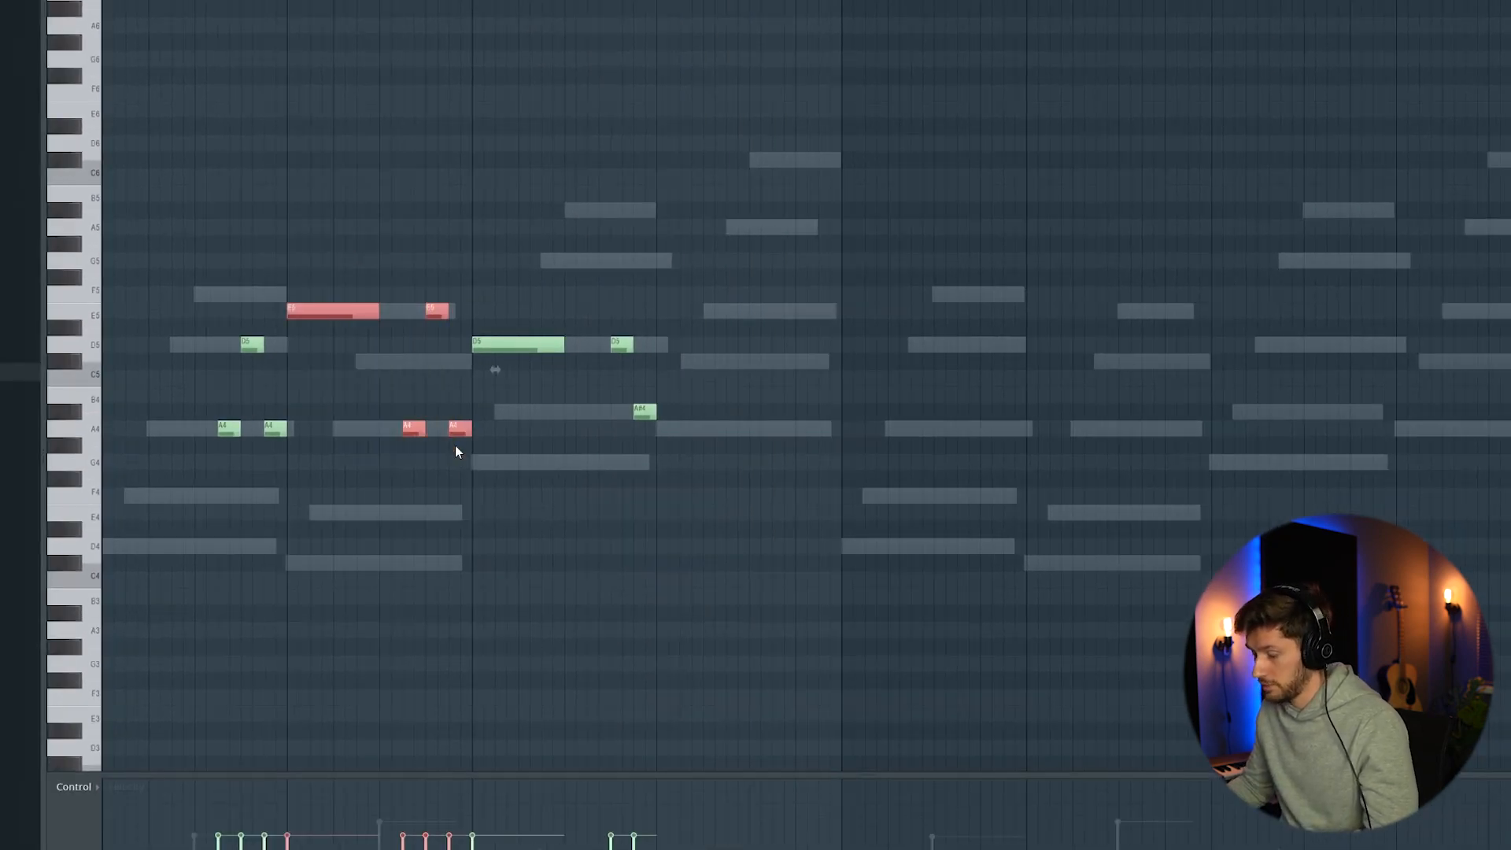
{"action": "key", "text": "ctrl+b"}
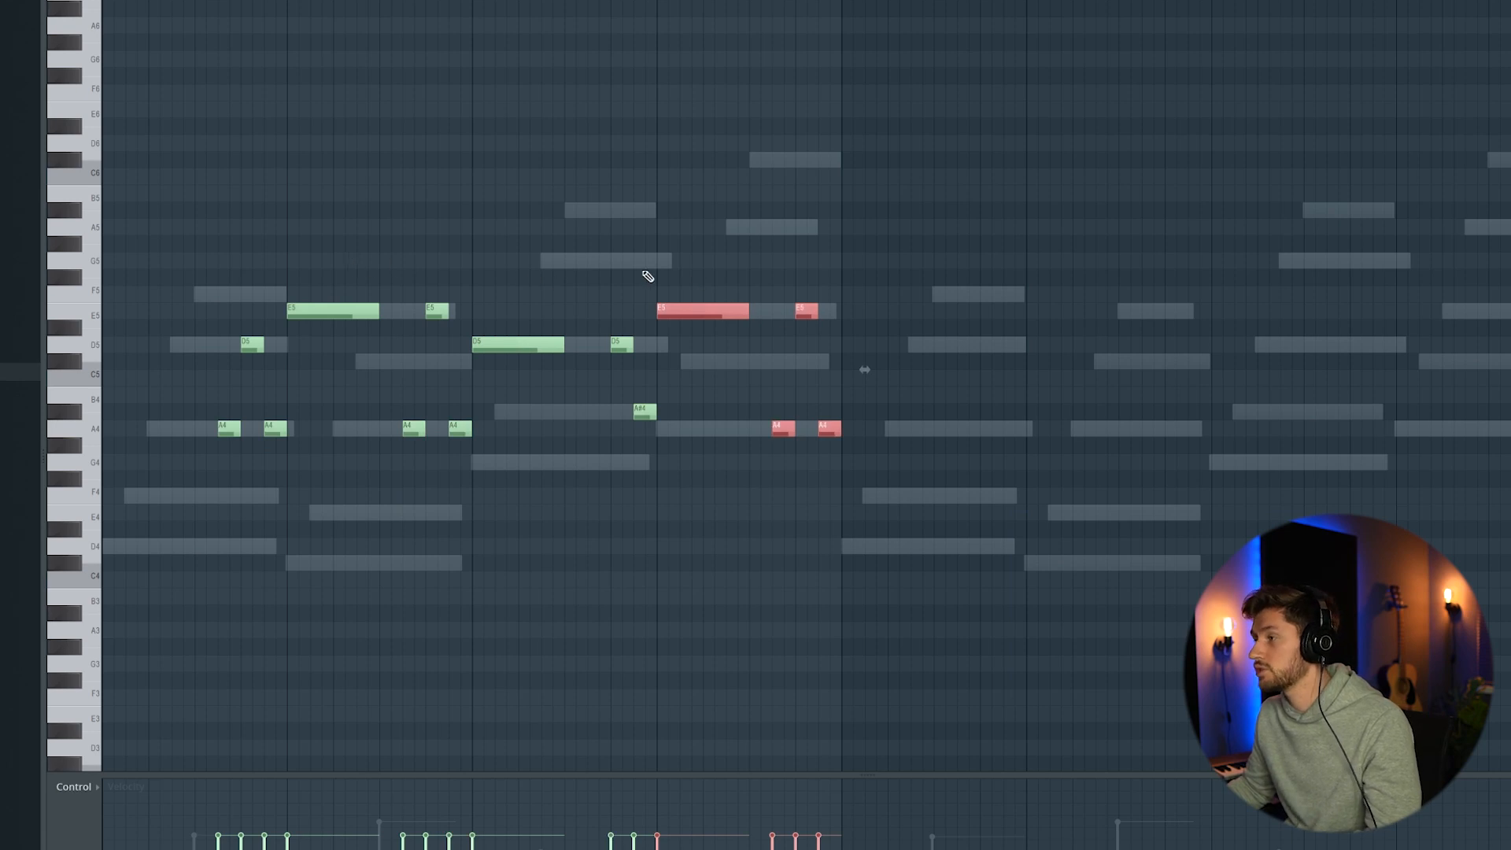
{"action": "key", "text": "ctrl+d"}
{"action": "left_click_drag", "start_coordinate": [779, 325], "coordinate": [844, 441]}
{"action": "left_click_drag", "start_coordinate": [788, 429], "coordinate": [786, 362]}
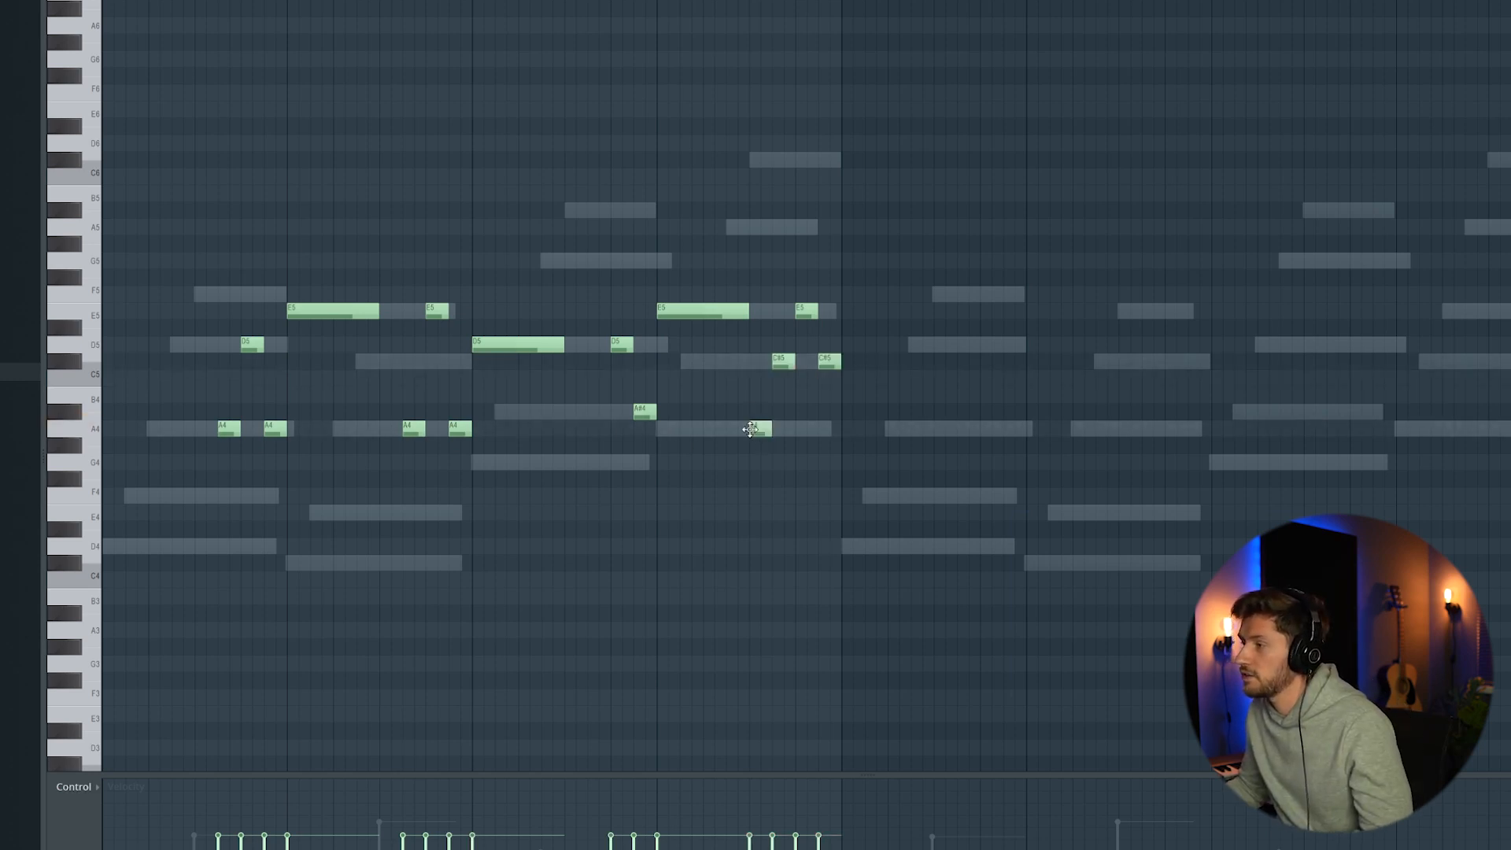
{"action": "key", "text": "space"}
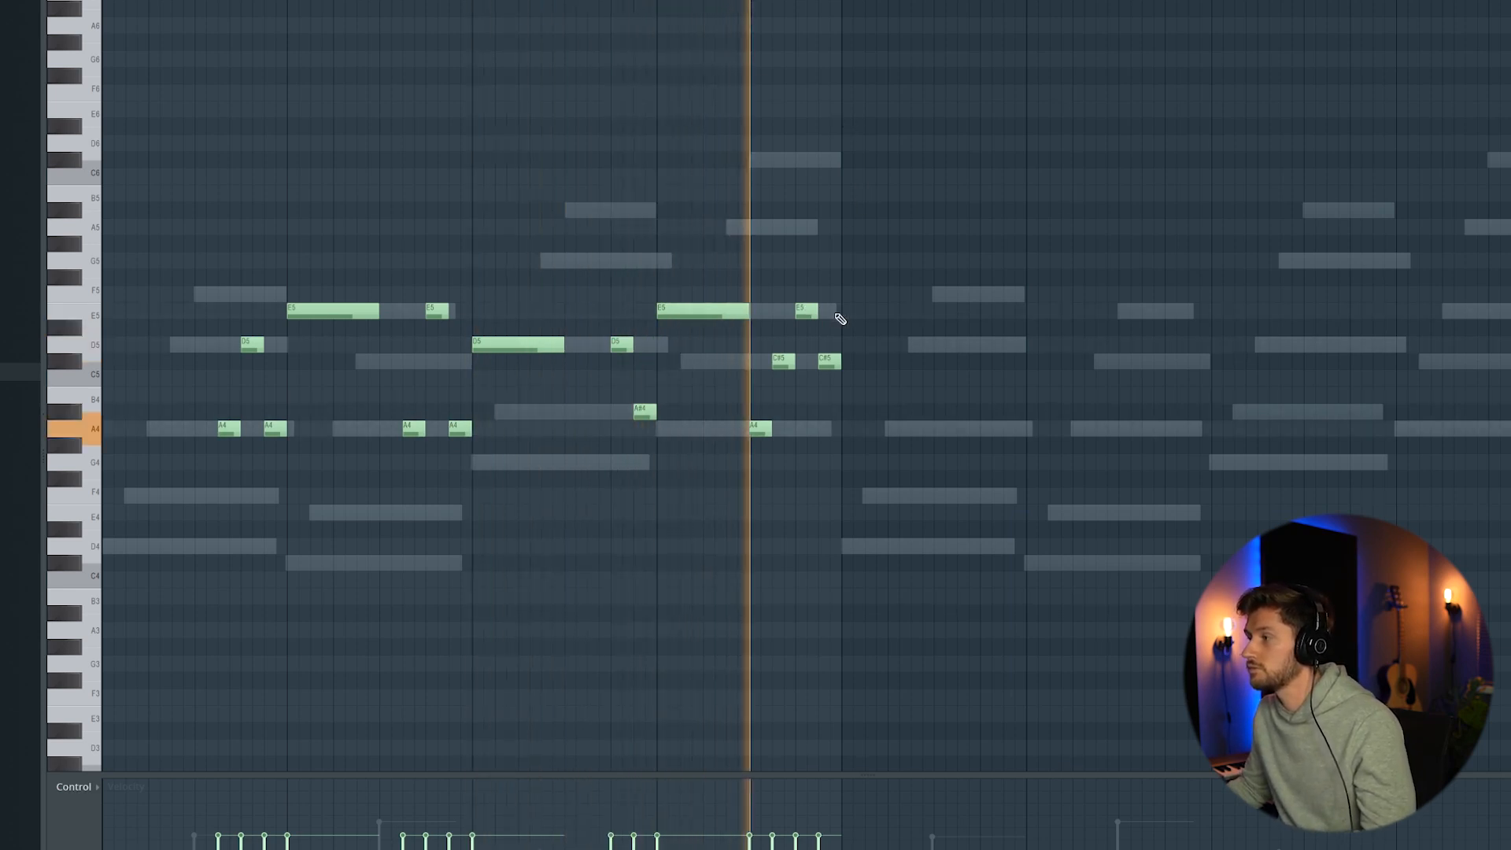
{"action": "key", "text": "space"}
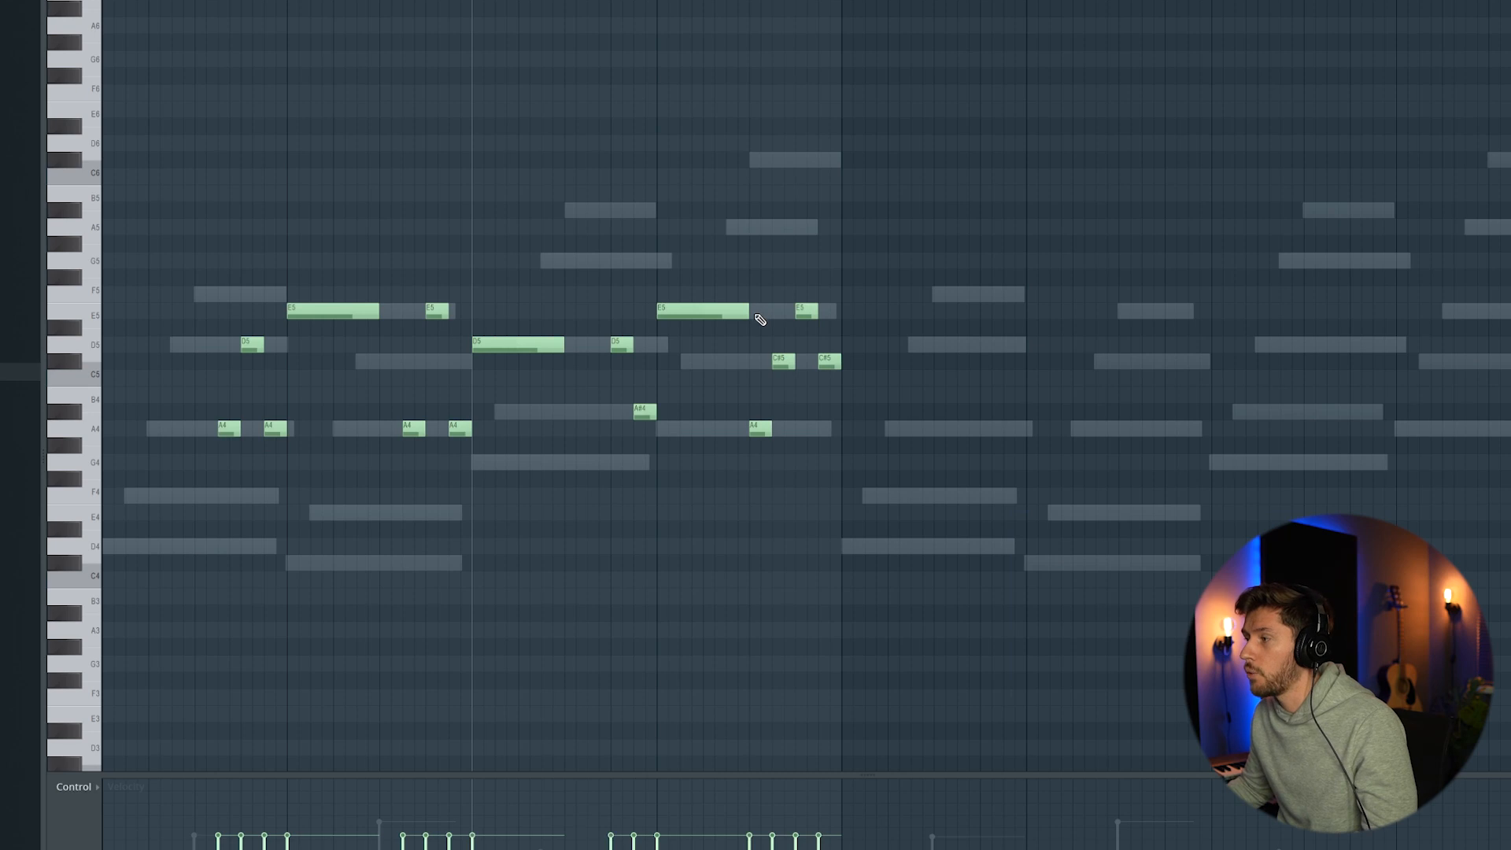
Step: Move the fourth bar's A4, first C#5 and short E5 an eighth earlier, shorten the long E5, and add D5 before the last C#5
{"action": "left_click_drag", "start_coordinate": [736, 320], "coordinate": [787, 457]}
{"action": "key", "text": "shift+Left"}
{"action": "key", "text": "shift+Left"}
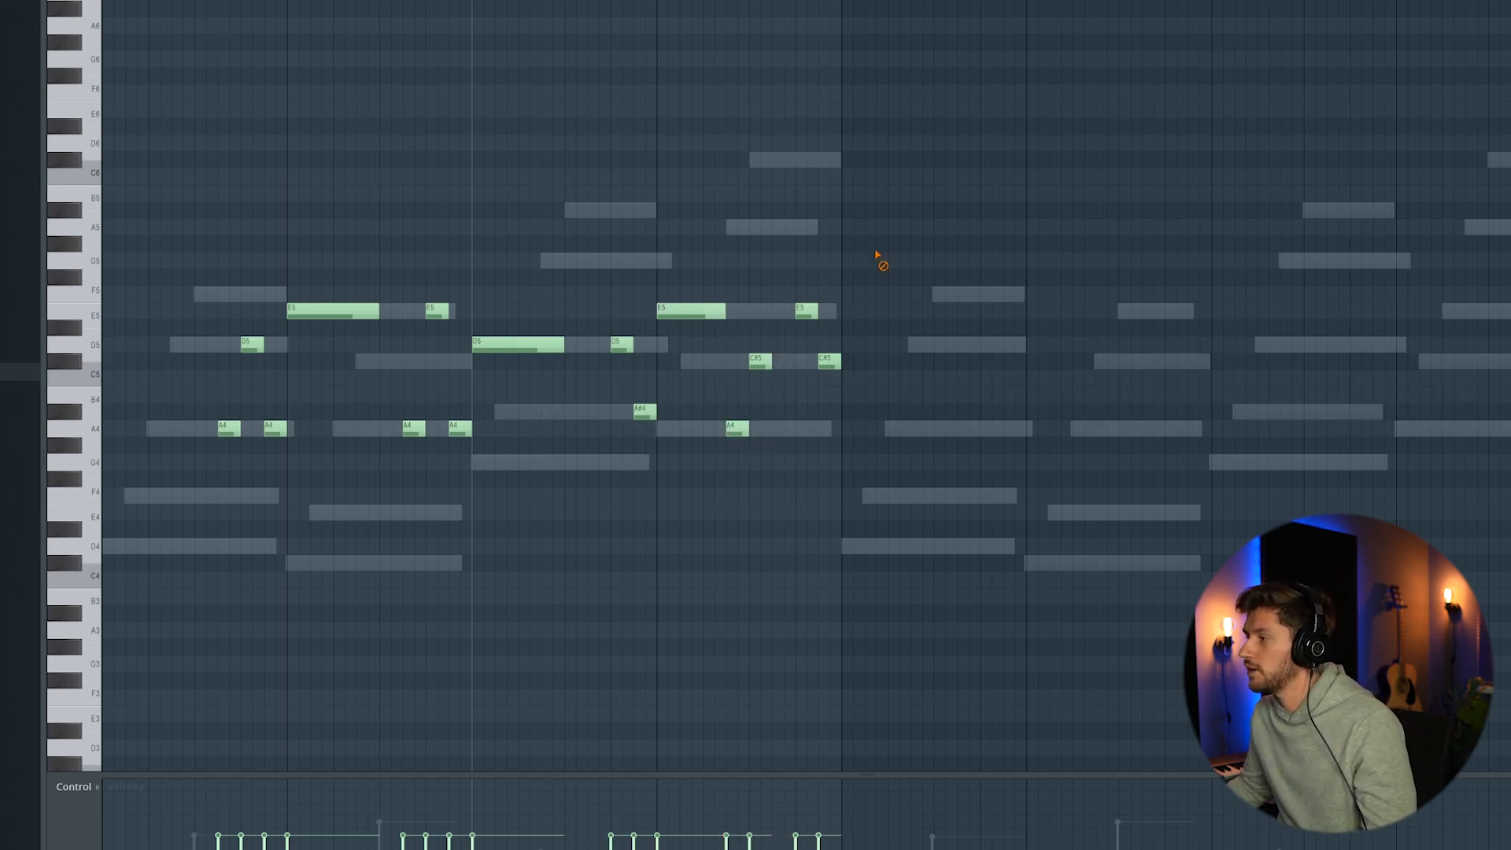
{"action": "left_click_drag", "start_coordinate": [809, 308], "coordinate": [763, 310]}
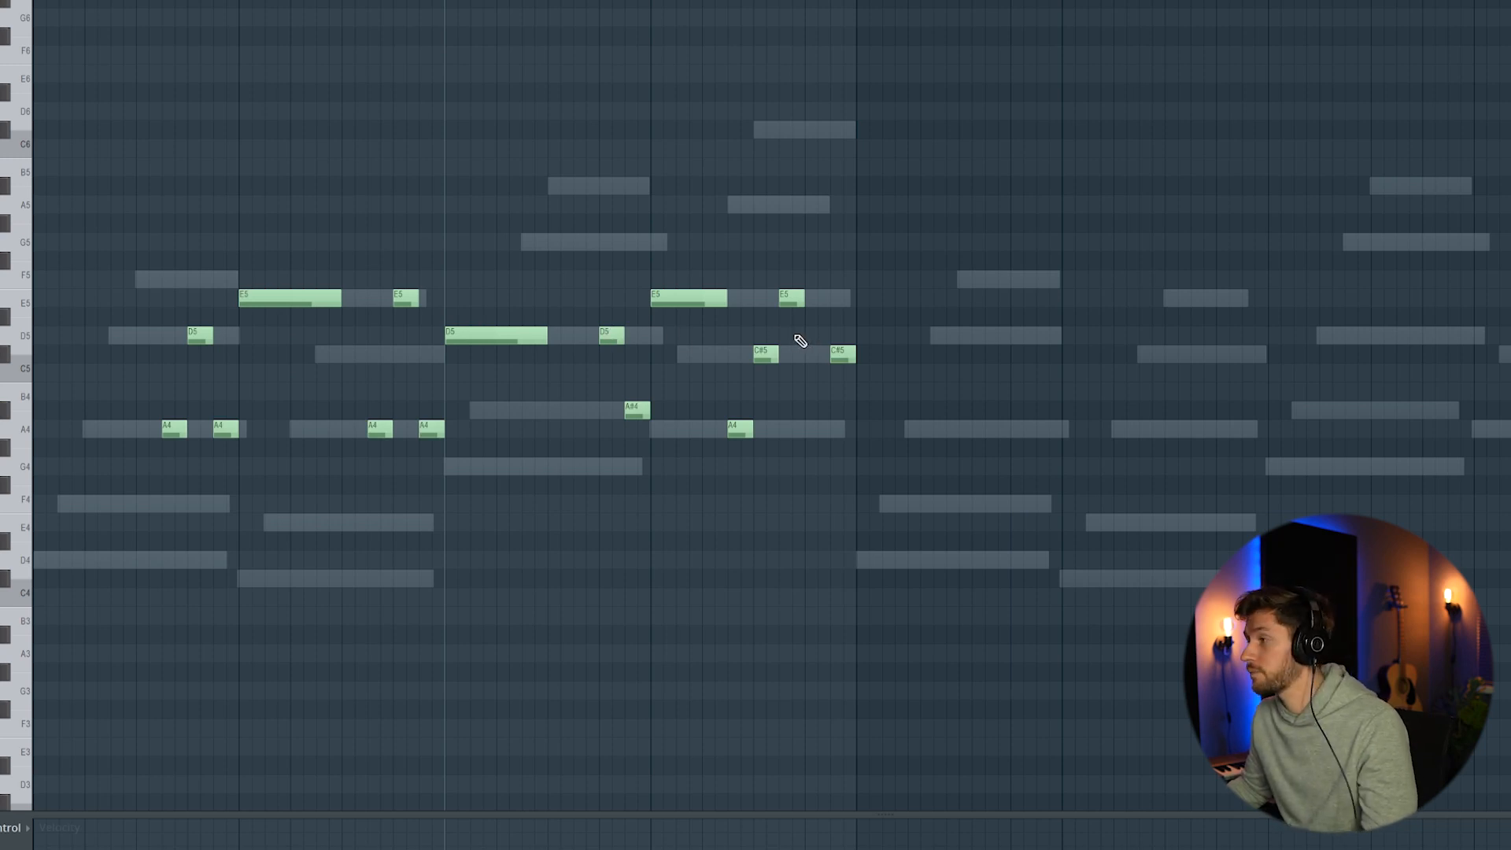
{"action": "key", "text": "space"}
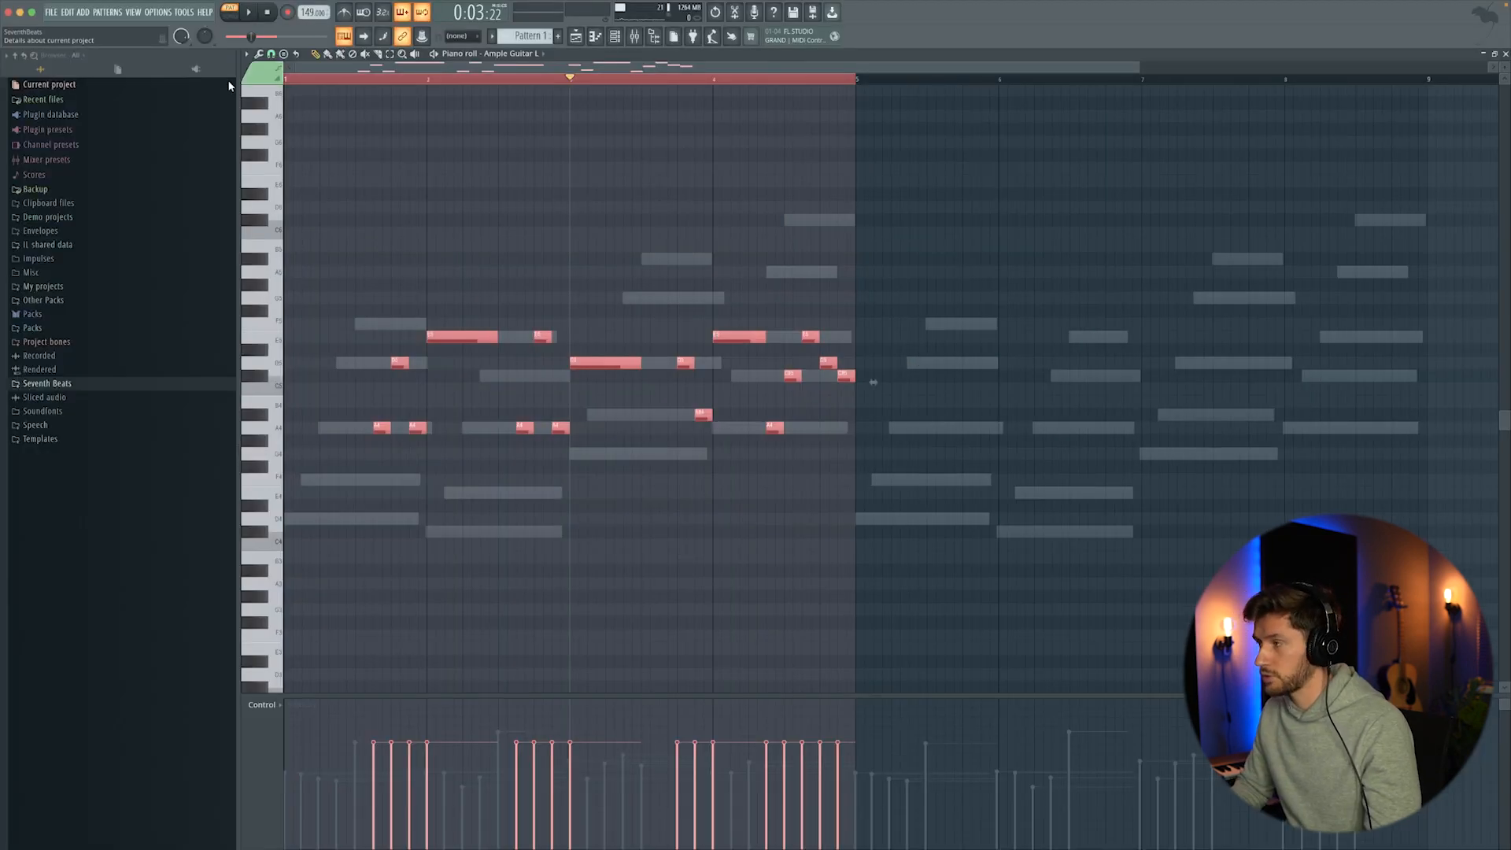
Step: Duplicate the four-bar guitar melody into bars five to eight and transpose all its notes up an octave
{"action": "key", "text": "ctrl+b"}
{"action": "left_click", "coordinate": [893, 80]}
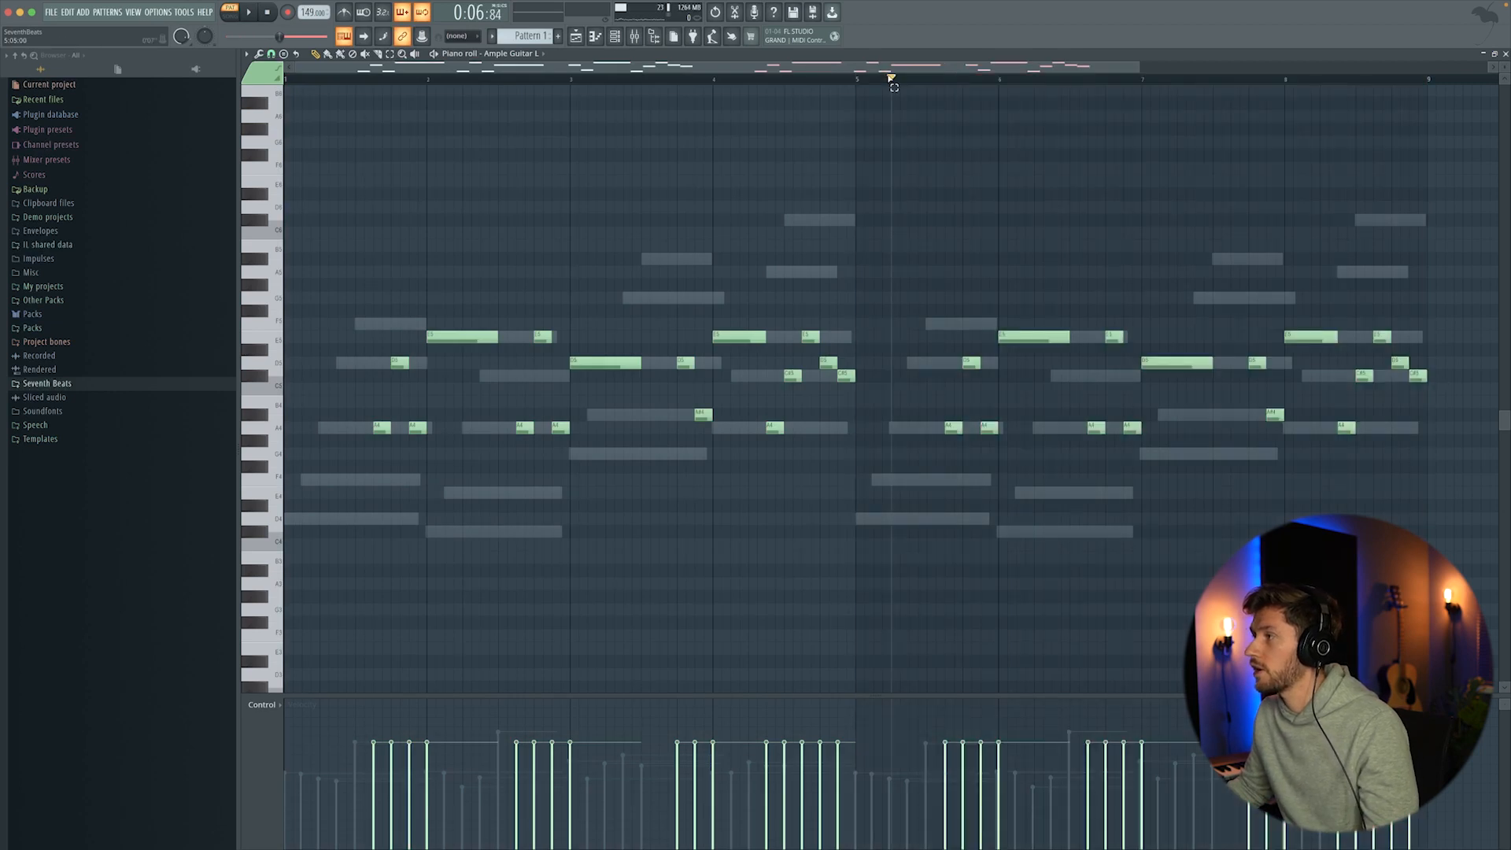
{"action": "scroll", "coordinate": [1131, 264], "scroll_direction": "down", "scroll_amount": 2}
{"action": "left_click_drag", "start_coordinate": [1492, 200], "coordinate": [323, 541]}
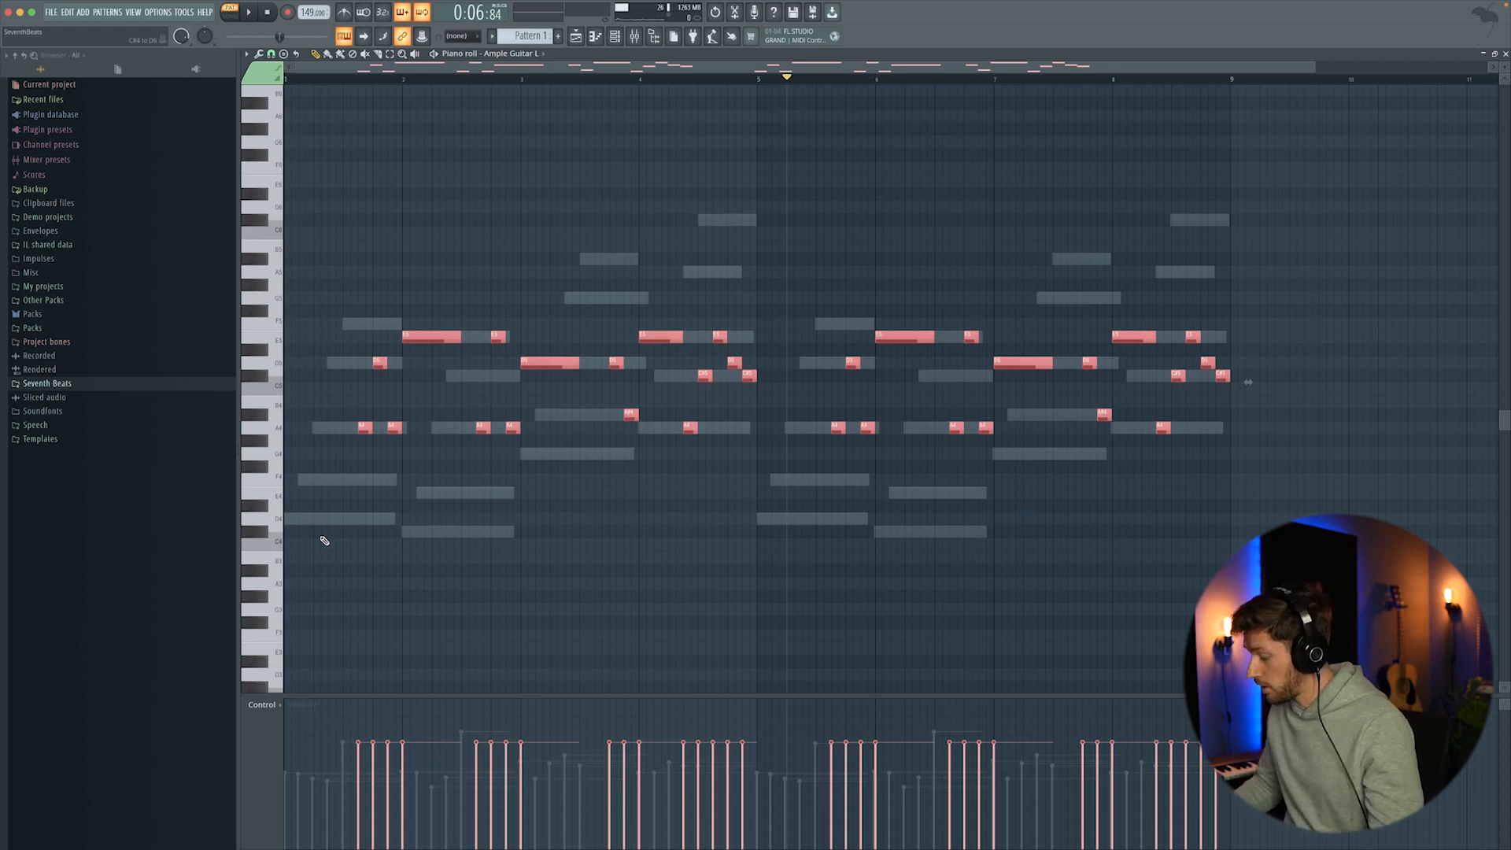
{"action": "key", "text": "ctrl+Up"}
{"action": "key", "text": "ctrl+d"}
{"action": "key", "text": "space"}
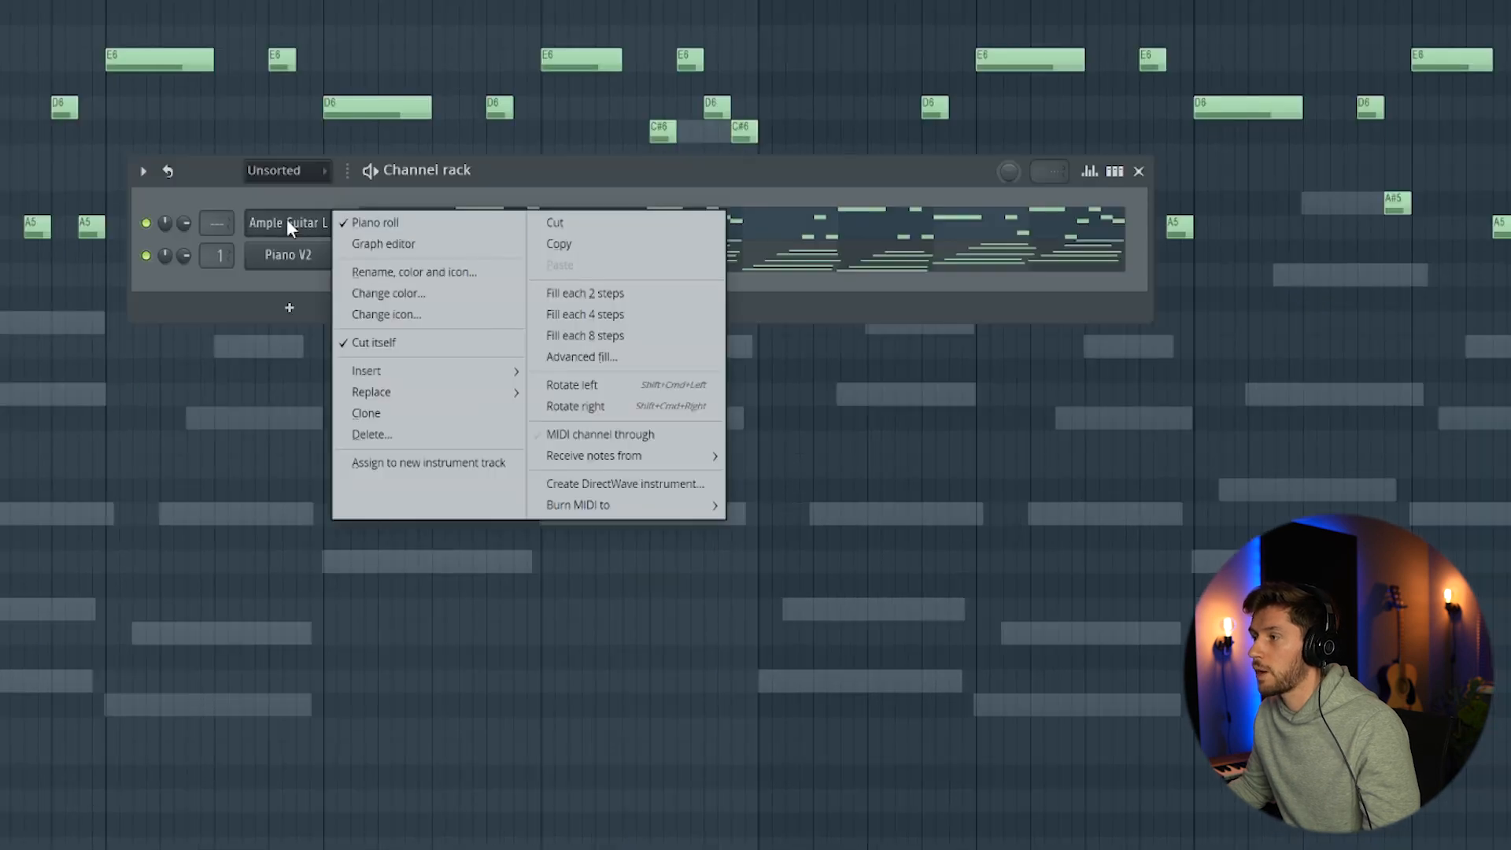
Step: Rename the Ample Guitar L channel to GUITAR and the Piano V2 channel to PIANO
{"action": "left_click", "coordinate": [389, 267]}
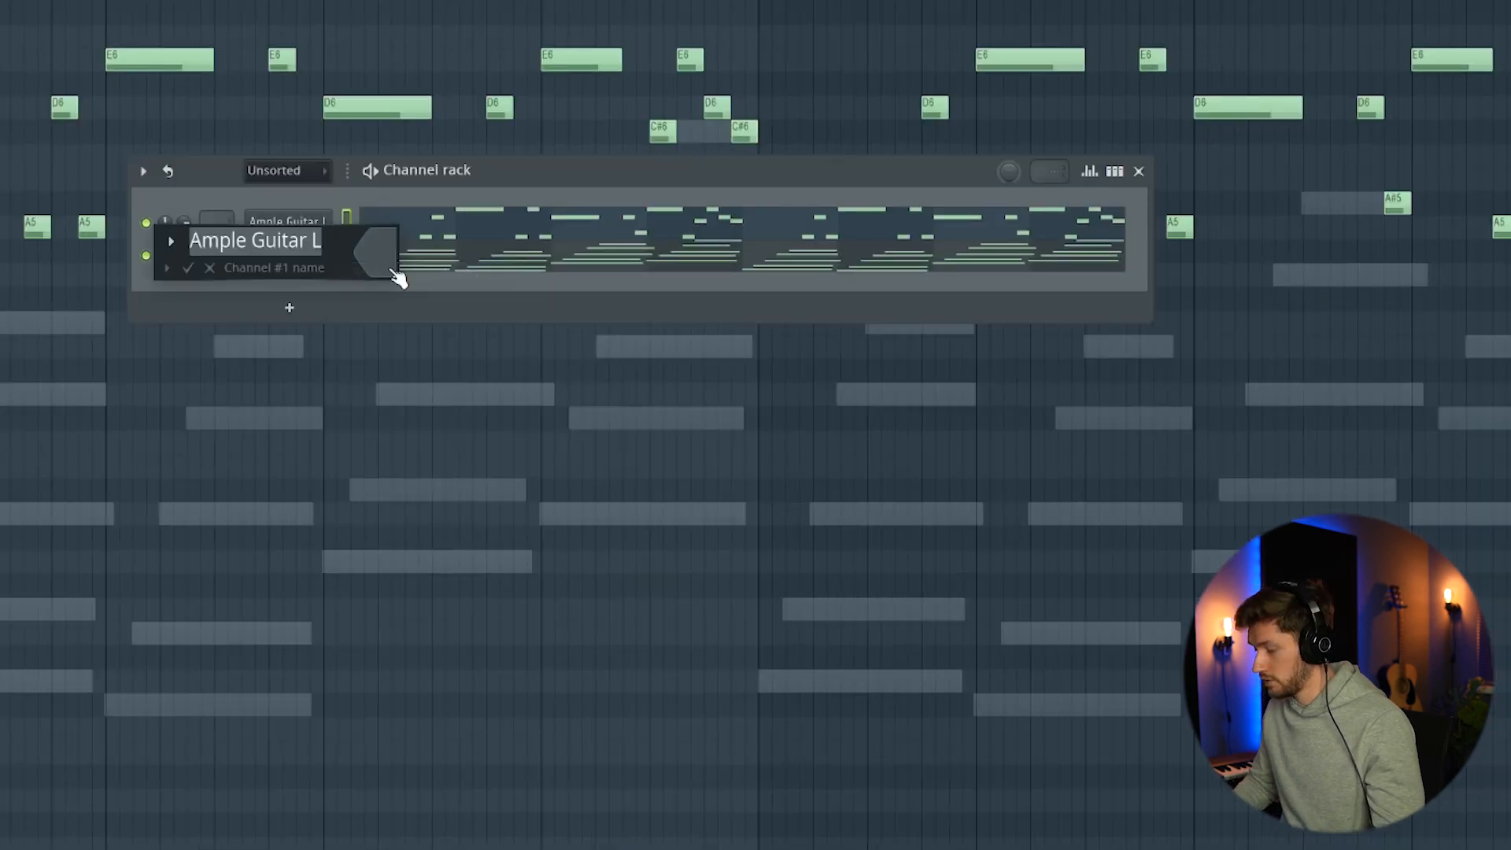
{"action": "type", "text": "GUITAR"}
{"action": "key", "text": "Return"}
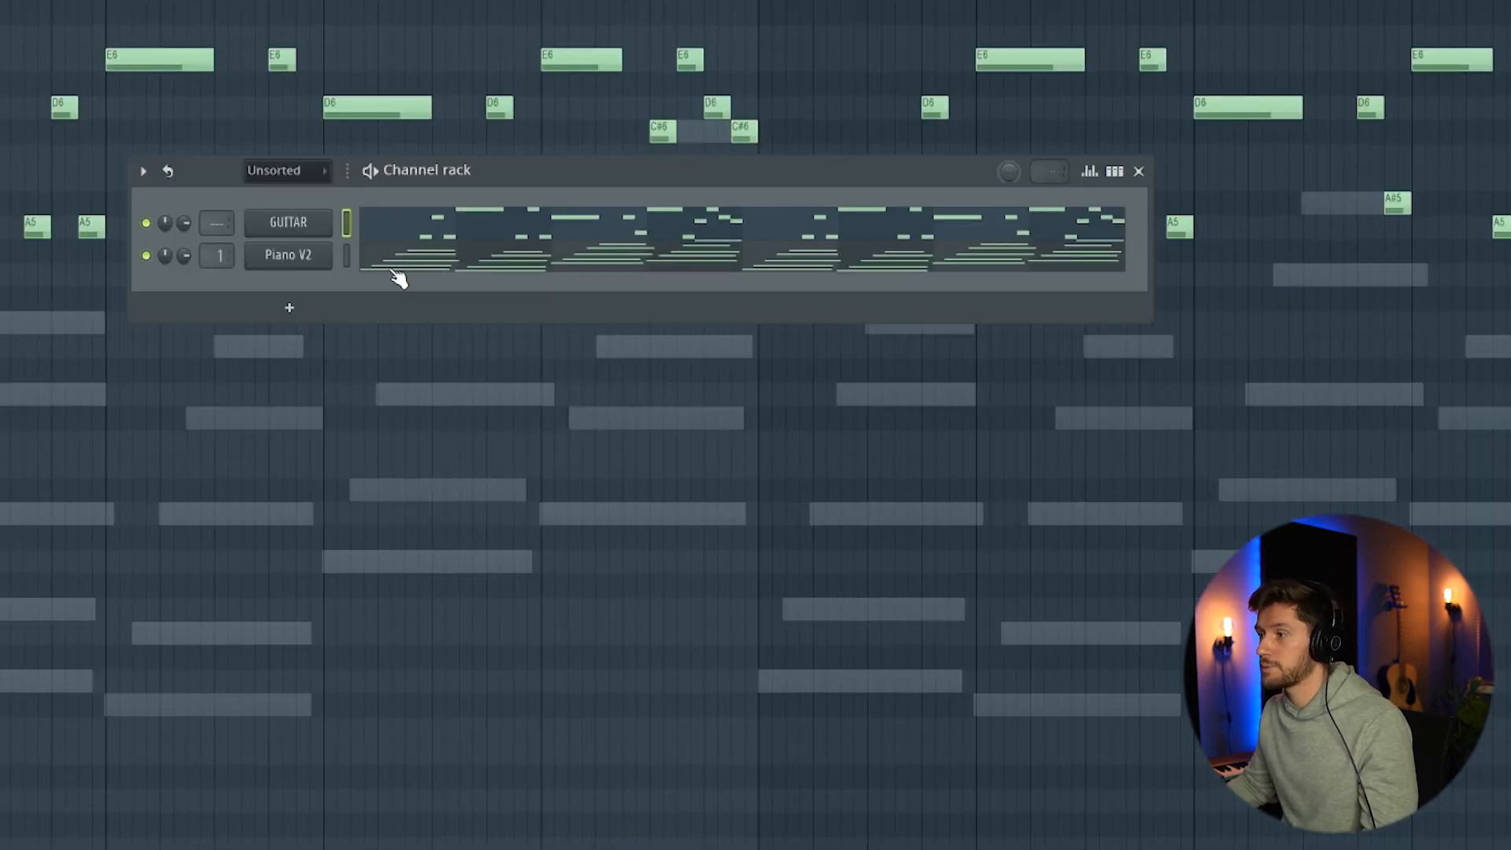
{"action": "right_click", "coordinate": [292, 260]}
{"action": "left_click", "coordinate": [381, 296]}
{"action": "type", "text": "PIAN"}
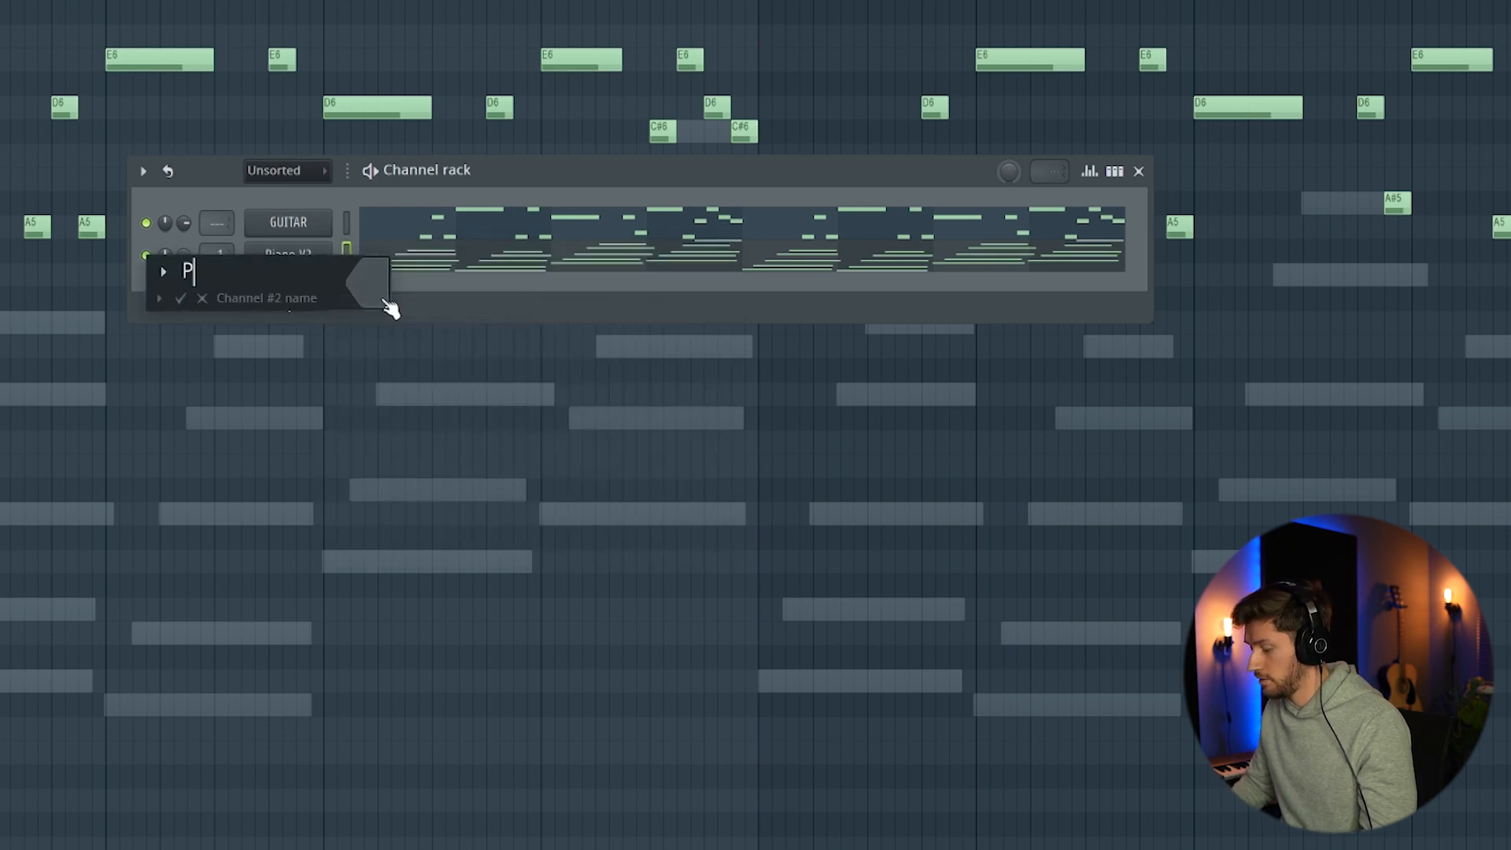
{"action": "type", "text": "O"}
{"action": "key", "text": "Return"}
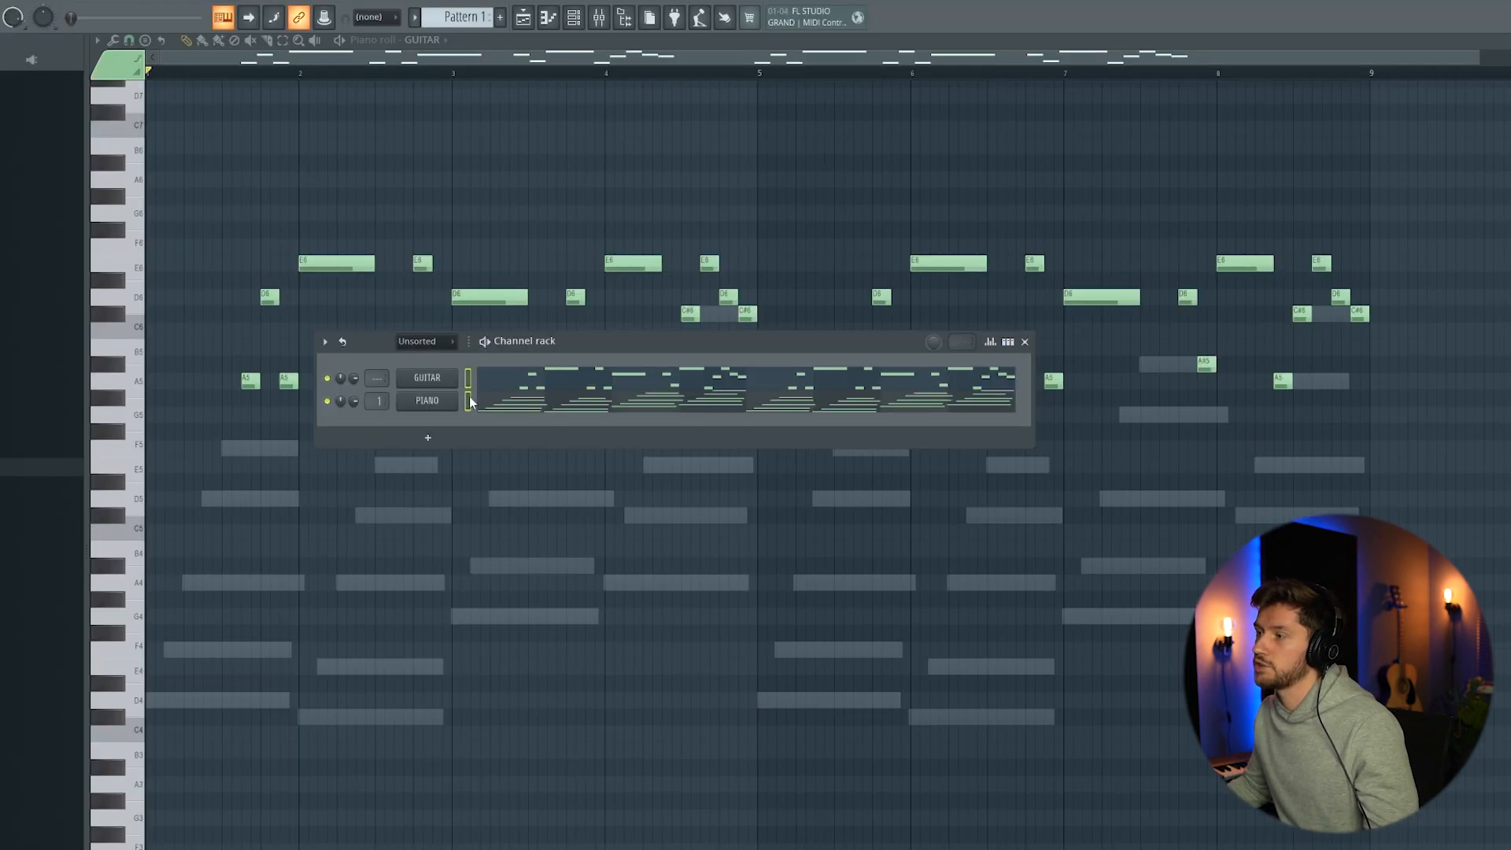
Step: Route the GUITAR and PIANO channels to consecutive mixer tracks starting from Insert 20
{"action": "left_click", "coordinate": [610, 21]}
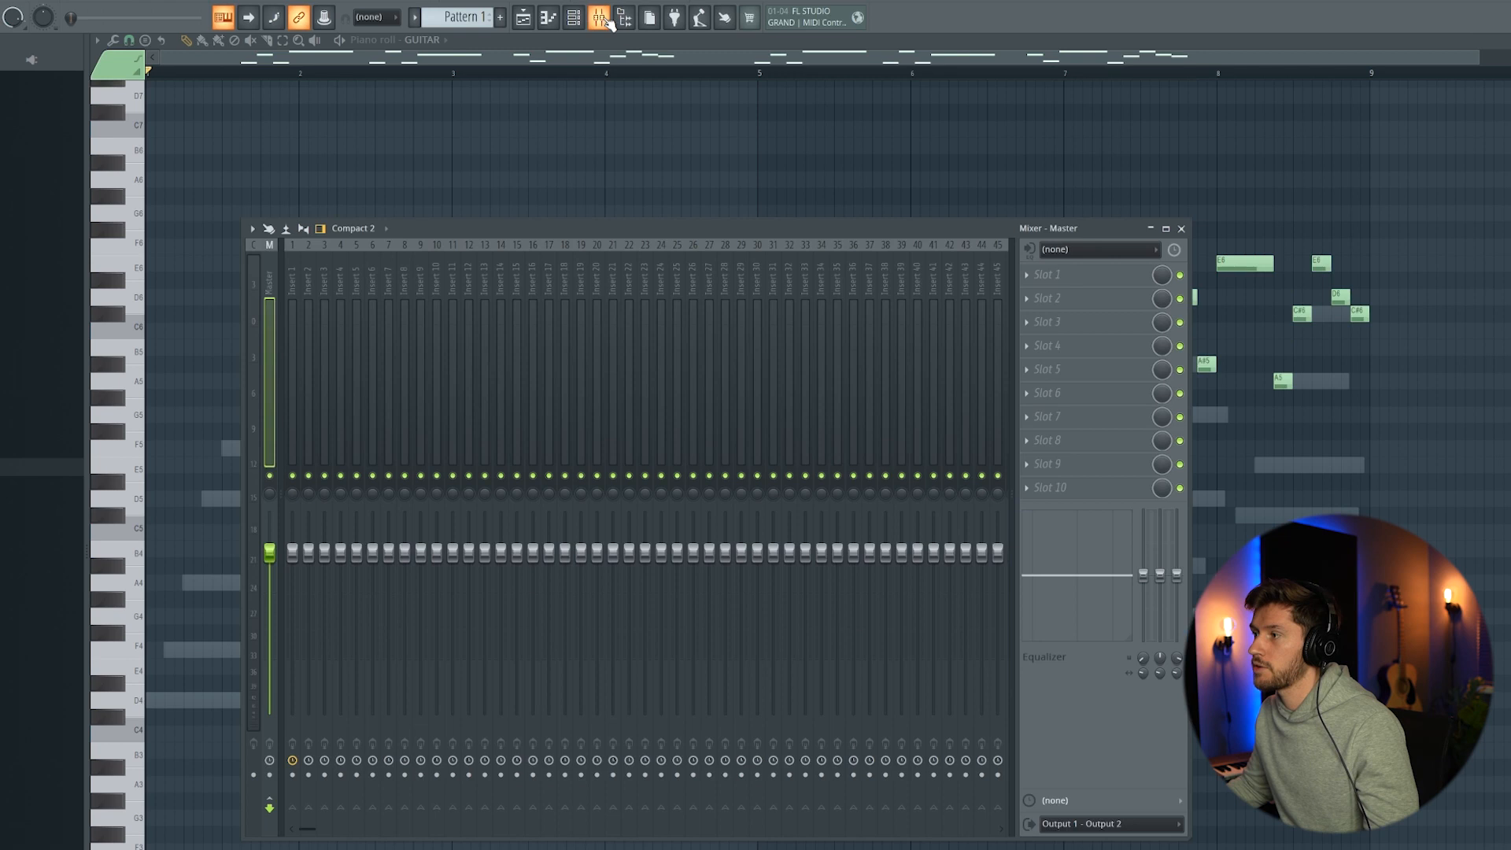
{"action": "right_click", "coordinate": [597, 275]}
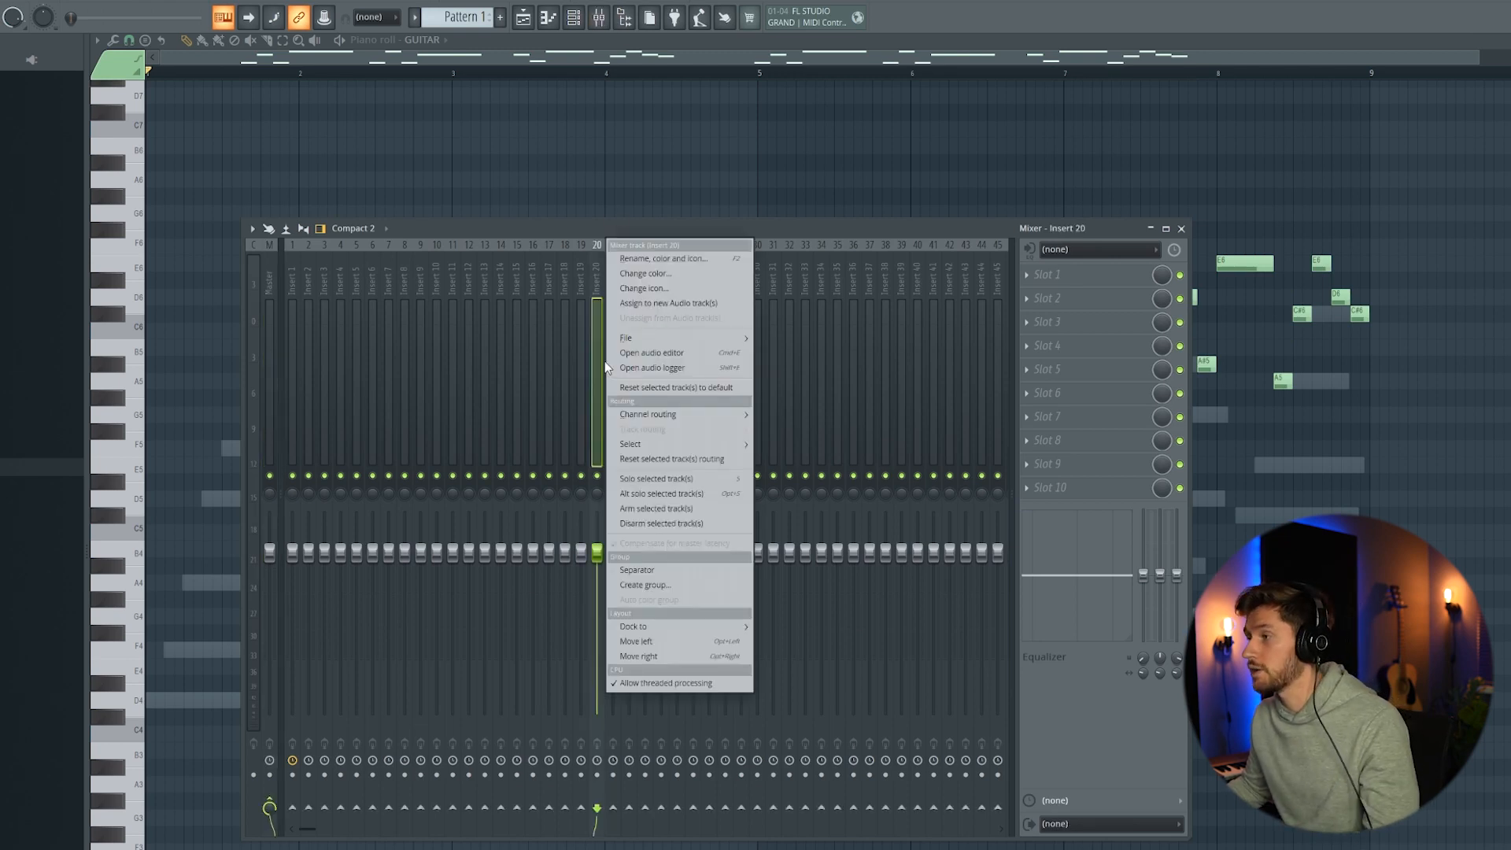
{"action": "mouse_move", "coordinate": [643, 413]}
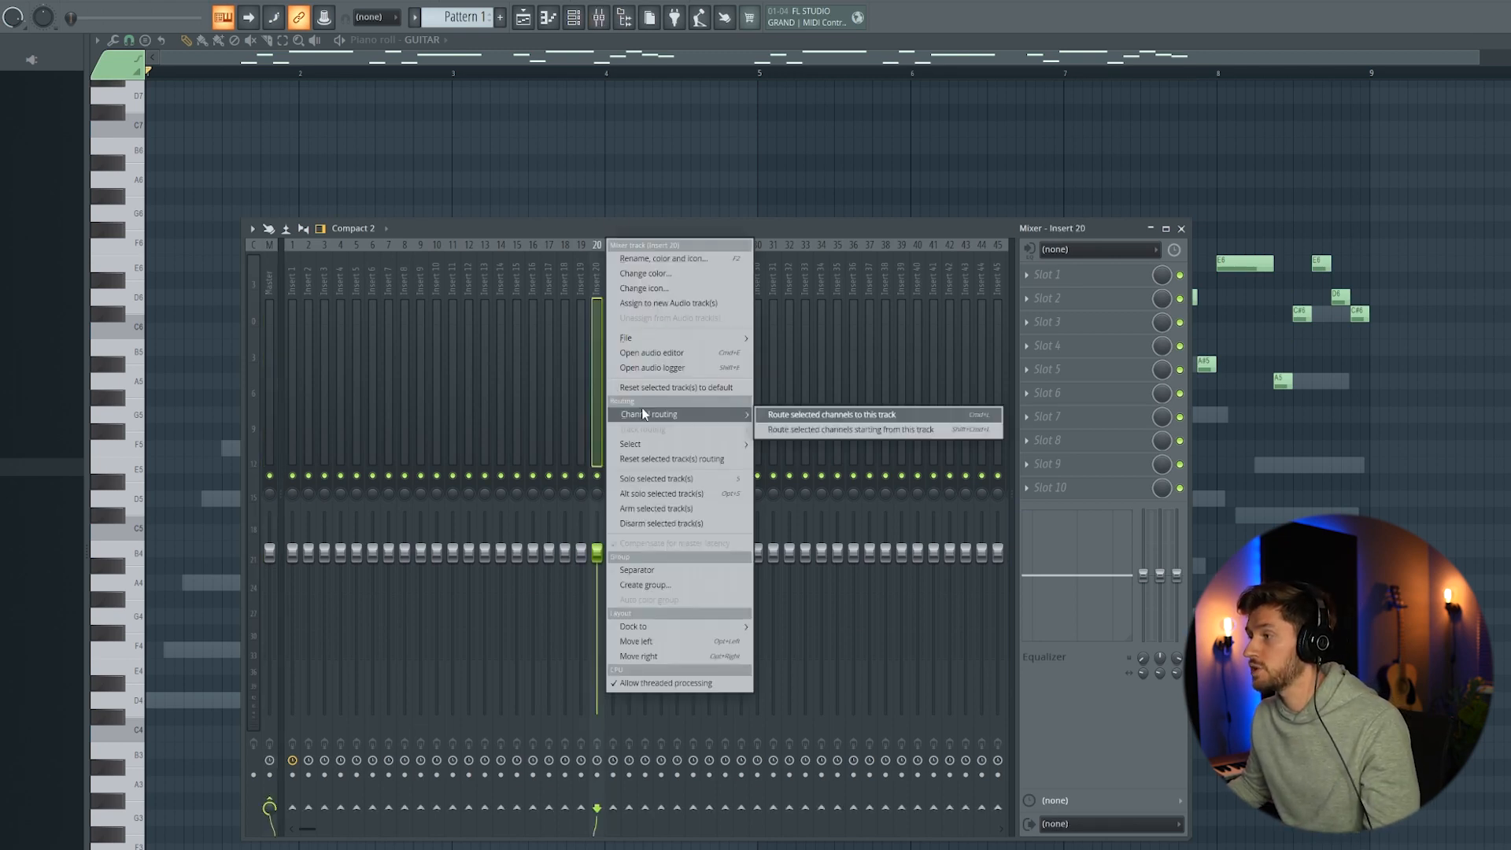
{"action": "left_click", "coordinate": [829, 433]}
{"action": "left_click_drag", "start_coordinate": [924, 227], "coordinate": [896, 187]}
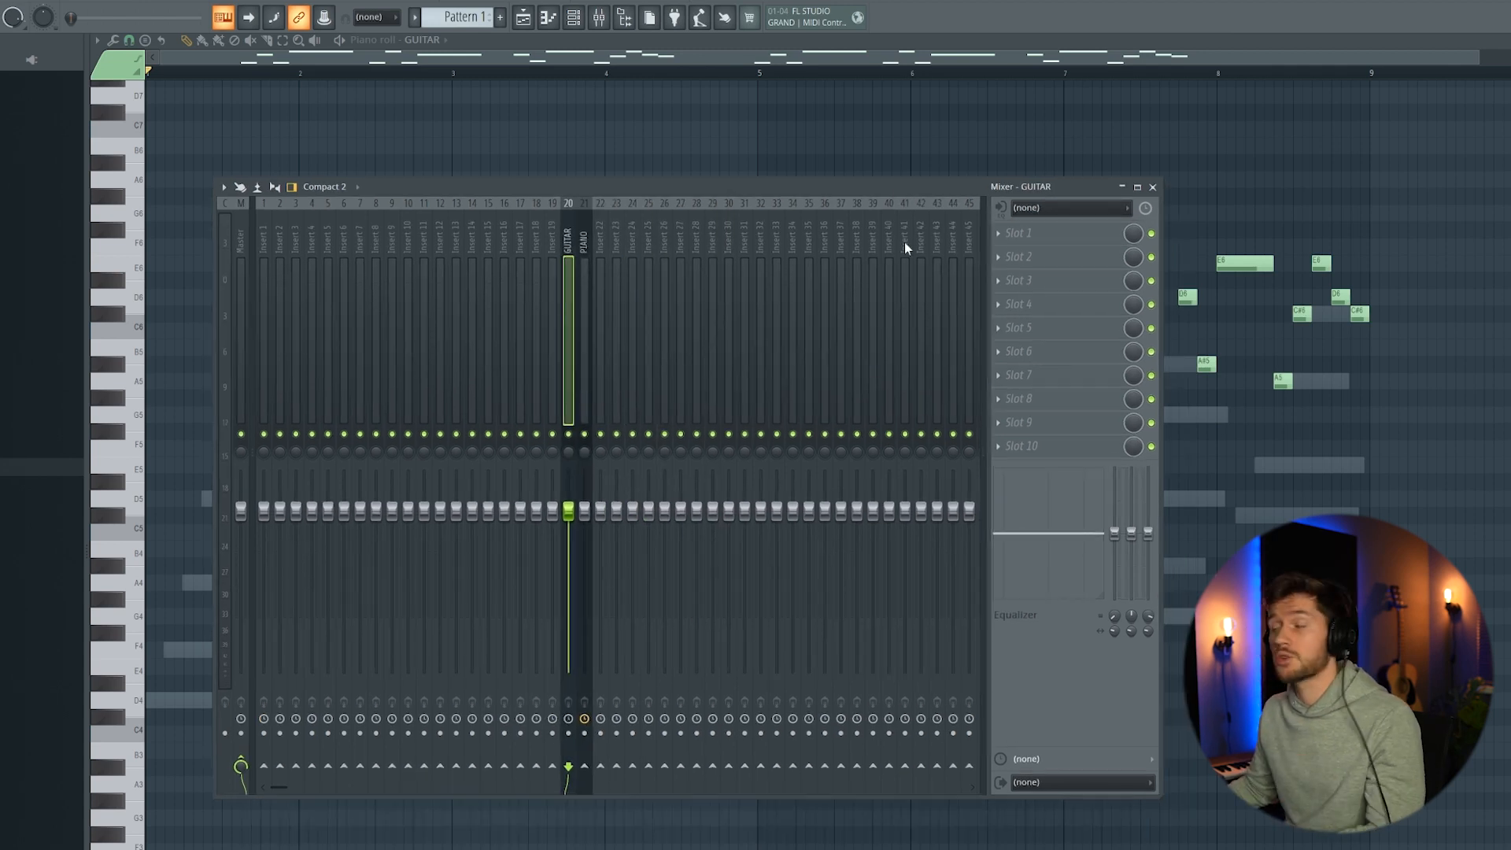
Step: Load Fruity Reeverb 2 in the first effect slot of the GUITAR mixer track
{"action": "left_click", "coordinate": [1003, 233]}
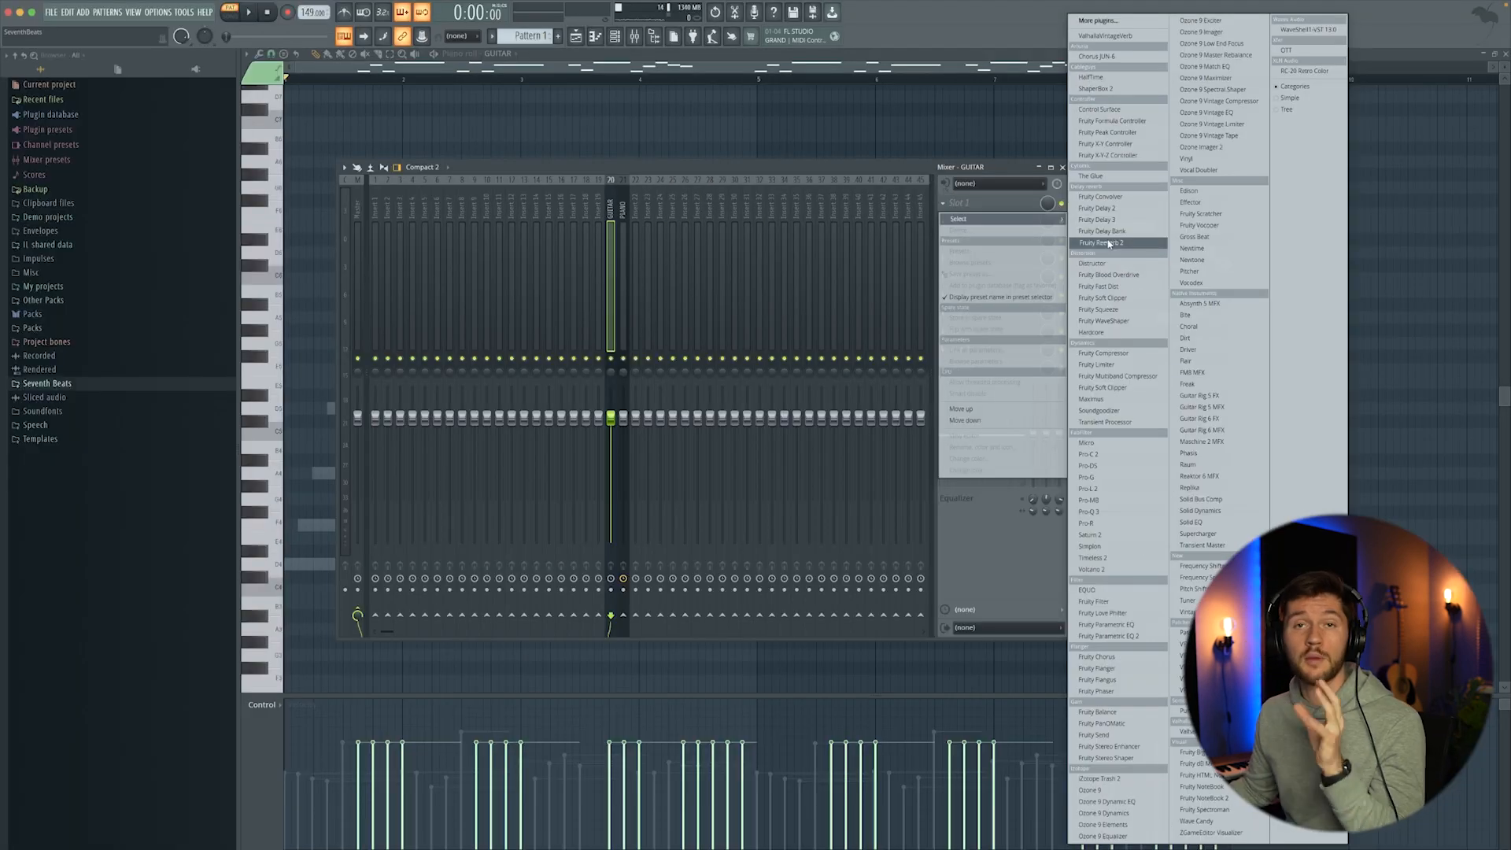
{"action": "left_click", "coordinate": [1109, 244]}
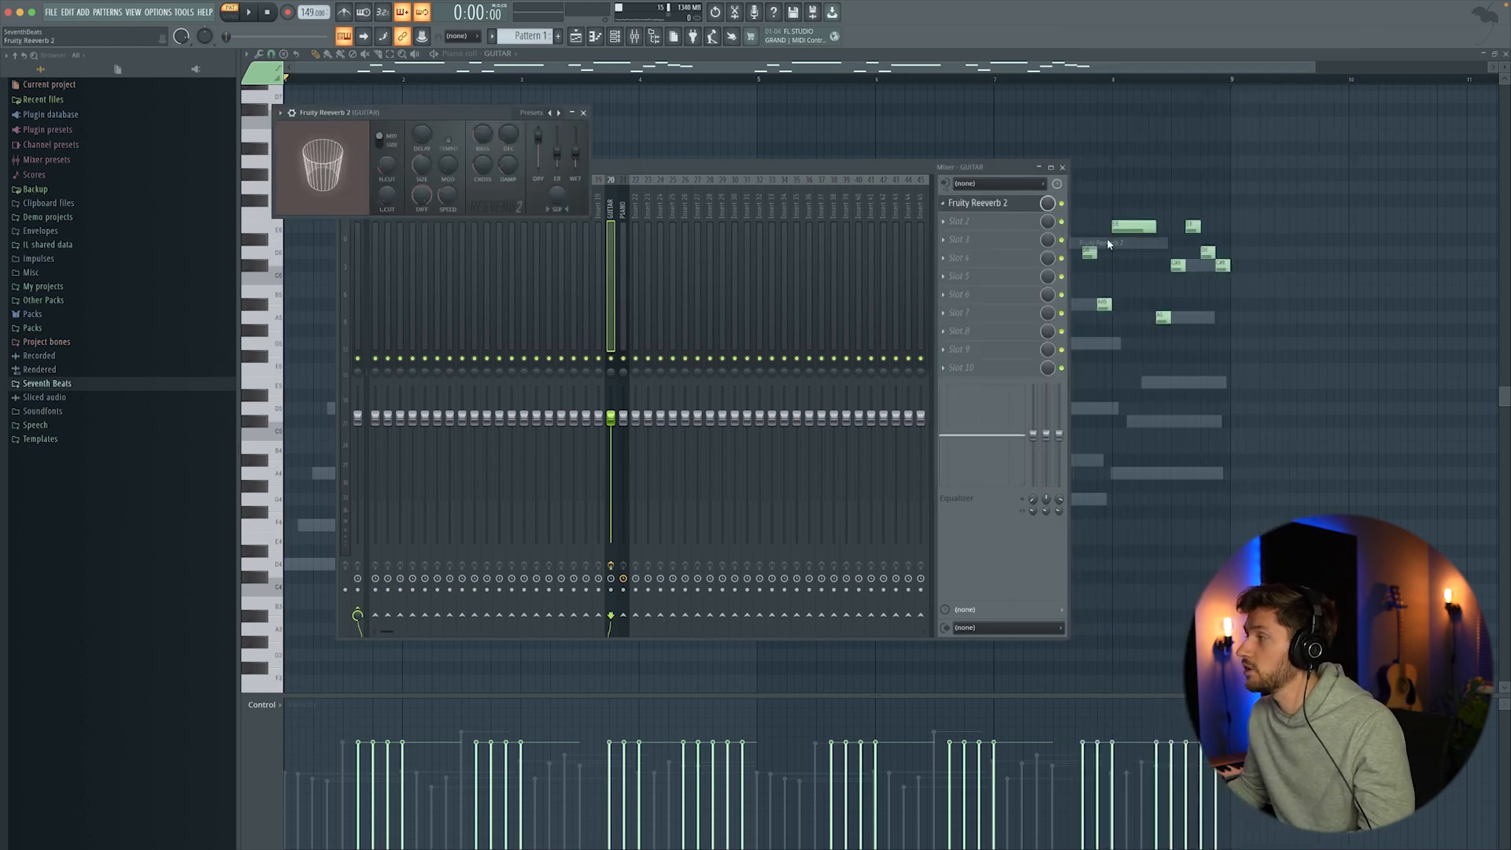
{"action": "left_click_drag", "start_coordinate": [376, 117], "coordinate": [521, 173]}
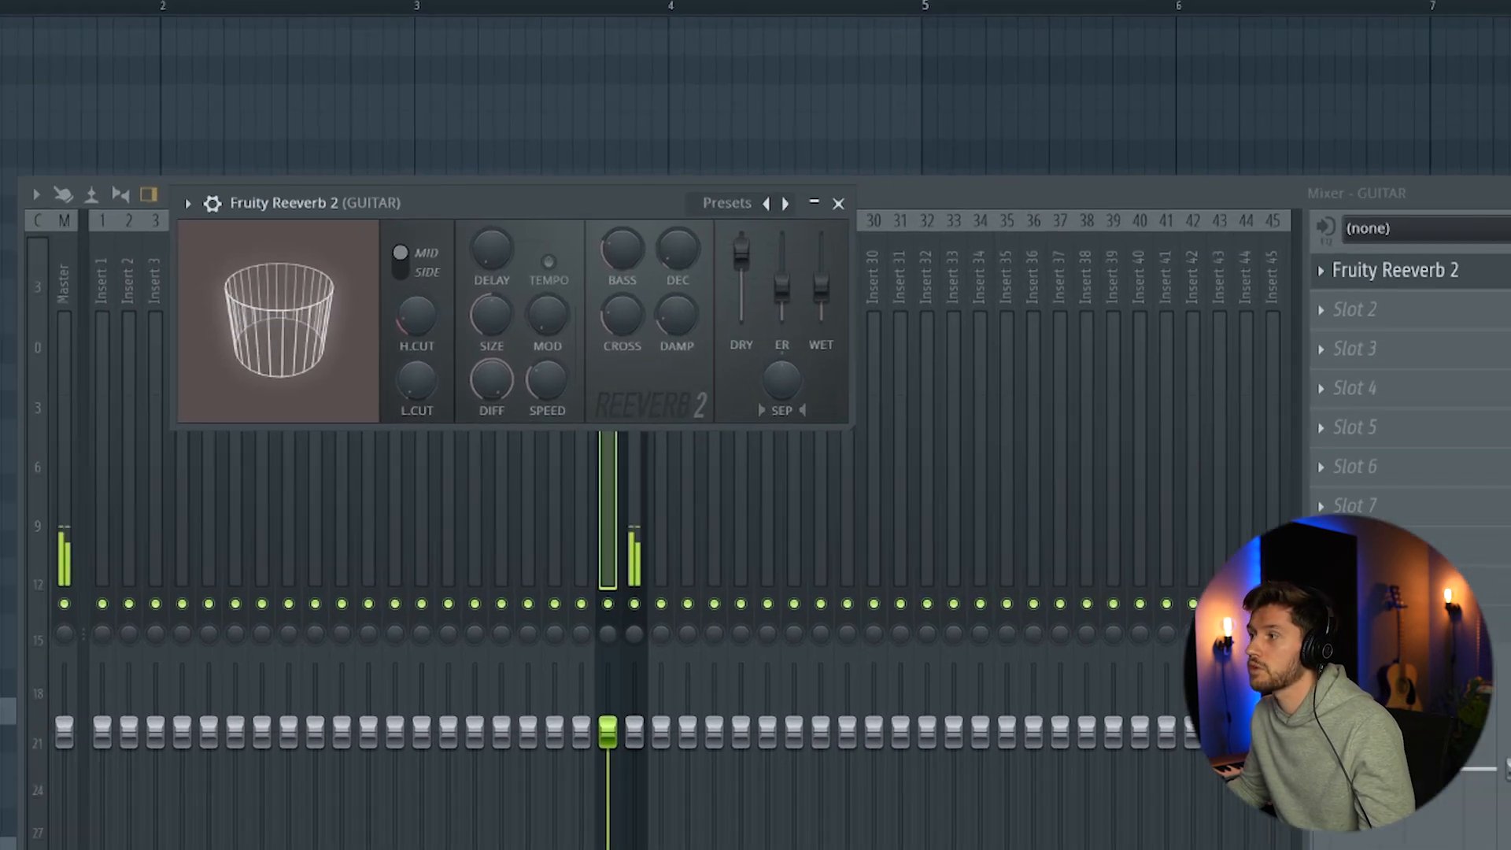
Step: Shape the guitar reverb by enlarging its room size, adjusting decay and low cut, and slightly raising the wet level, and close the plugin
{"action": "left_click_drag", "start_coordinate": [821, 289], "coordinate": [821, 279]}
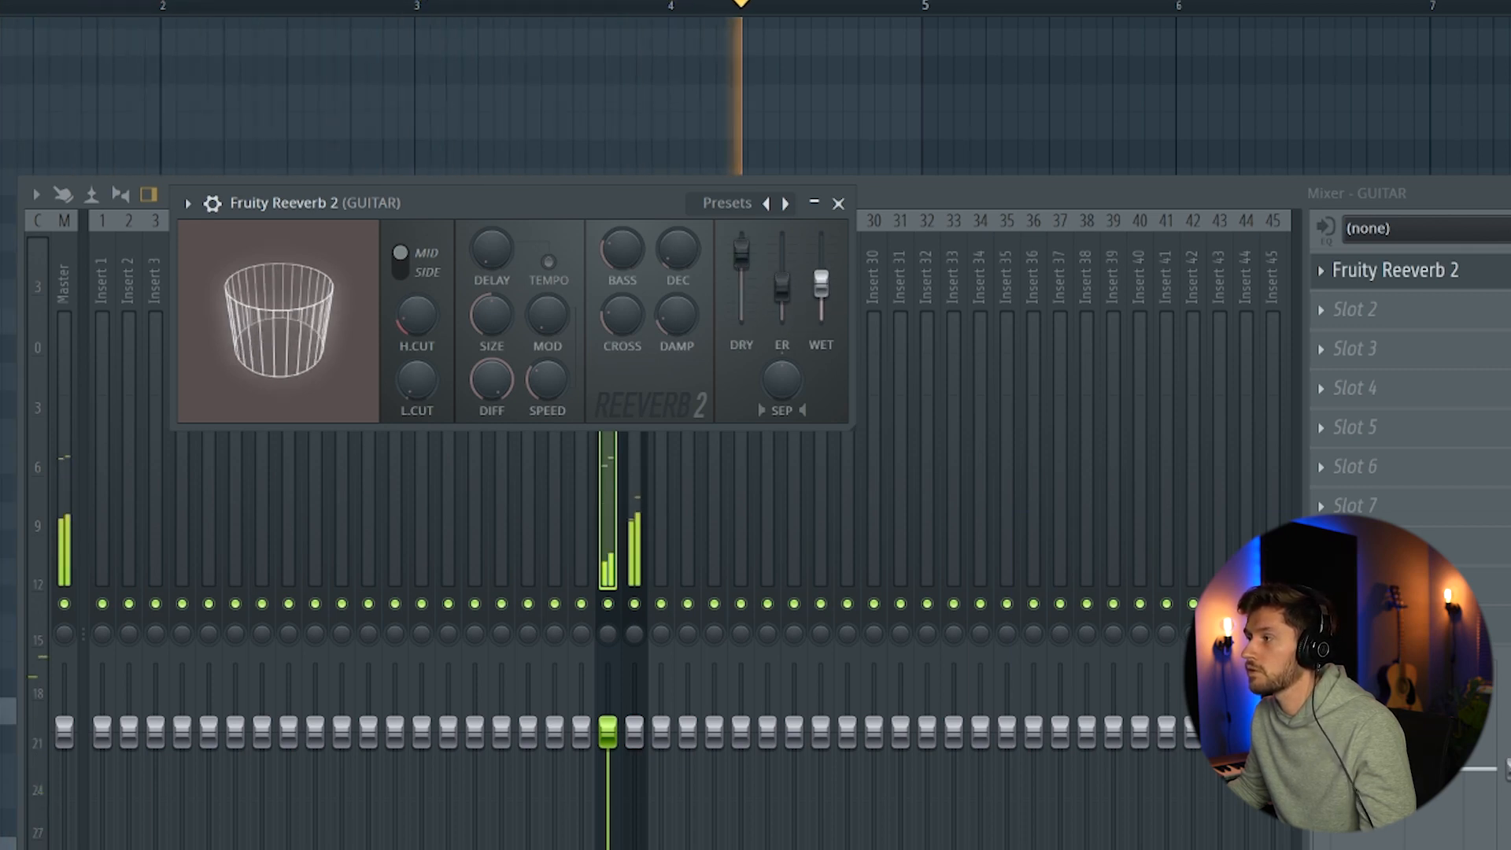
{"action": "left_click_drag", "start_coordinate": [671, 252], "coordinate": [671, 284]}
{"action": "left_click_drag", "start_coordinate": [491, 315], "coordinate": [485, 329]}
{"action": "left_click_drag", "start_coordinate": [416, 381], "coordinate": [415, 391]}
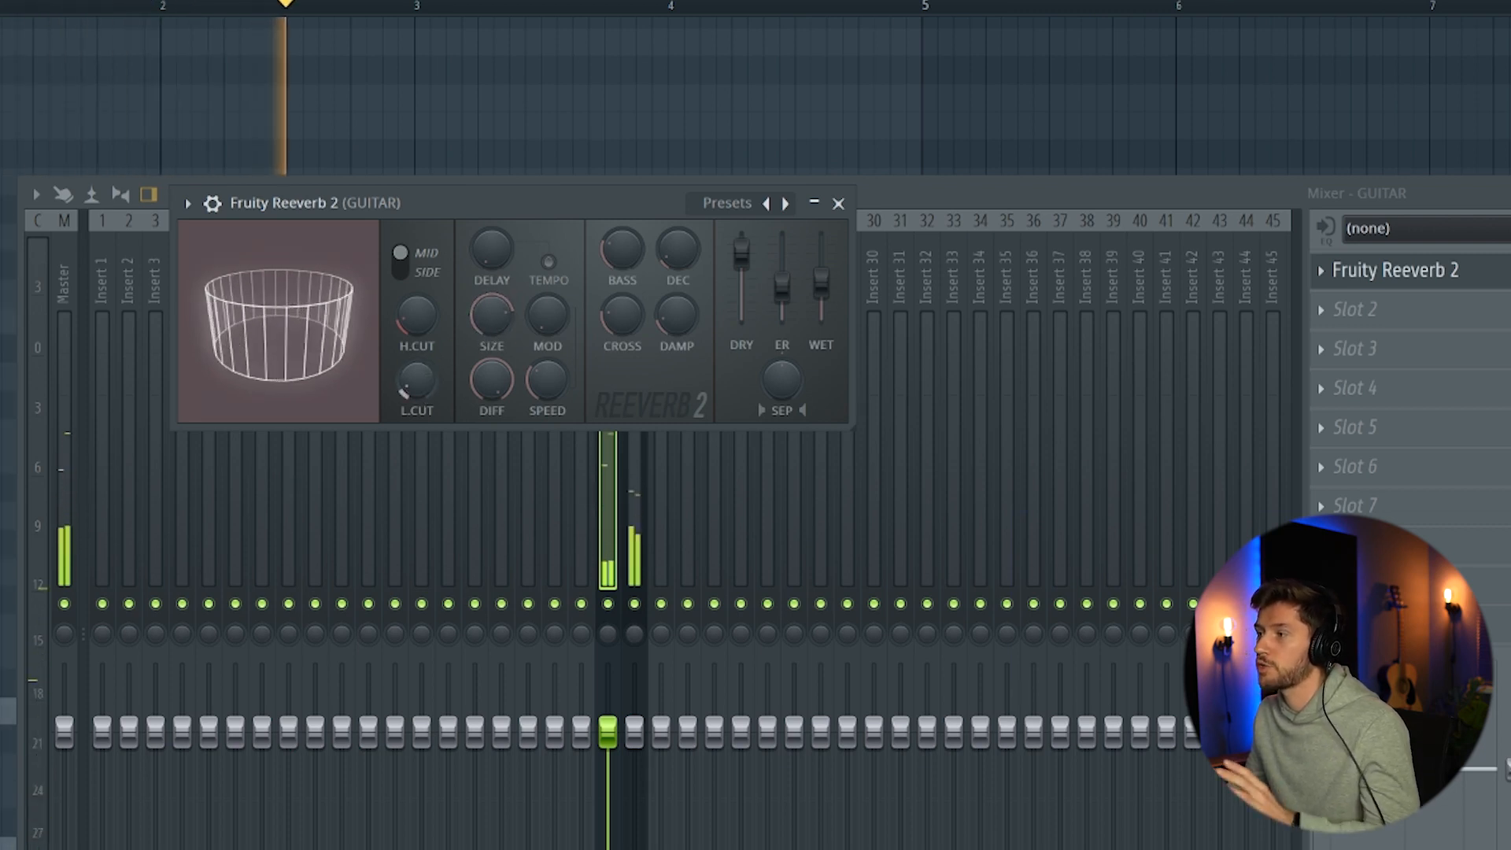
{"action": "left_click_drag", "start_coordinate": [821, 278], "coordinate": [821, 280]}
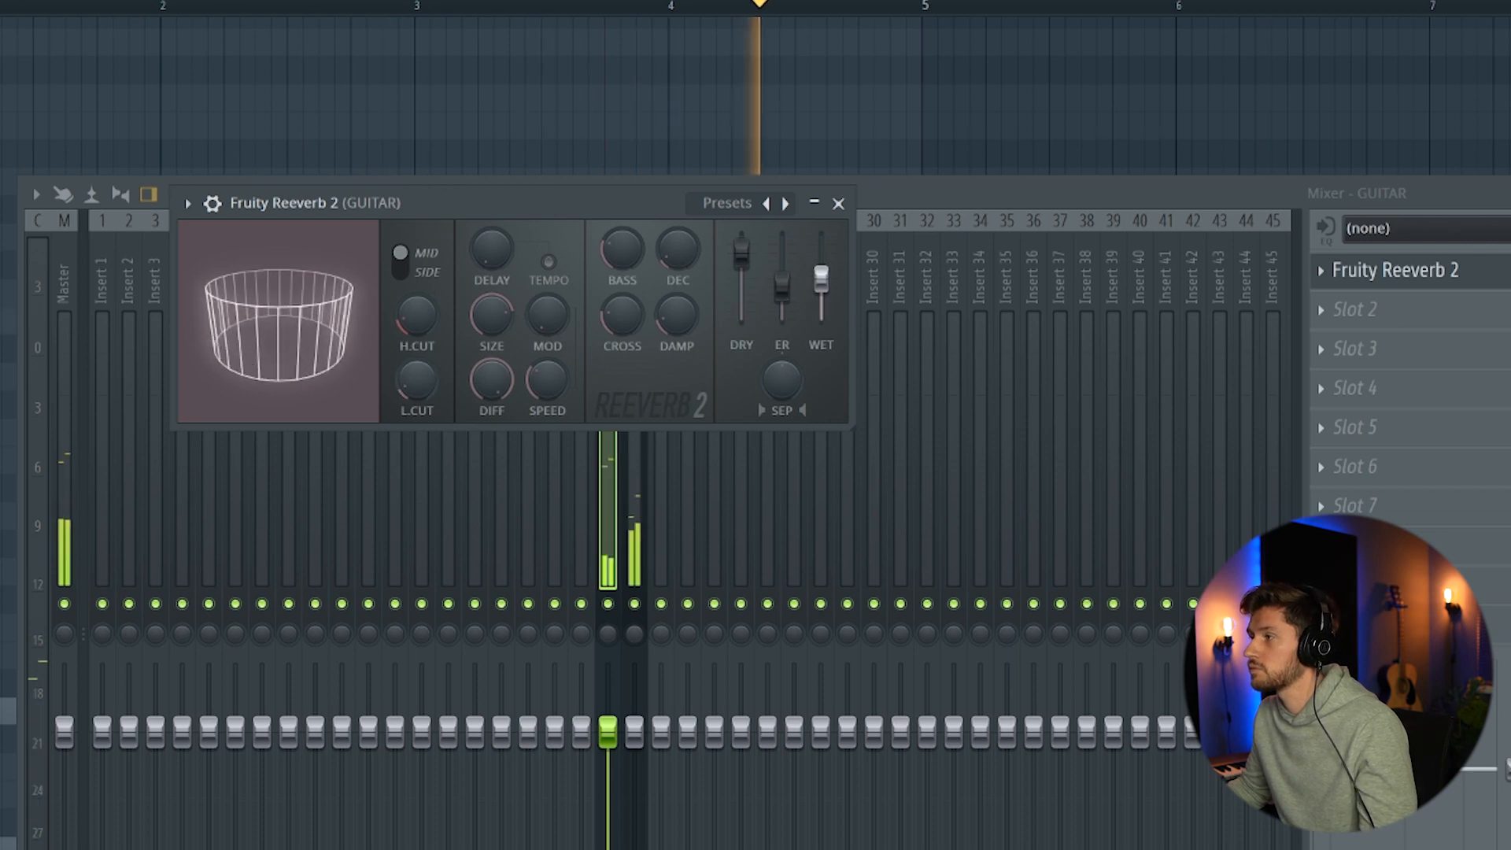
{"action": "left_click", "coordinate": [838, 203]}
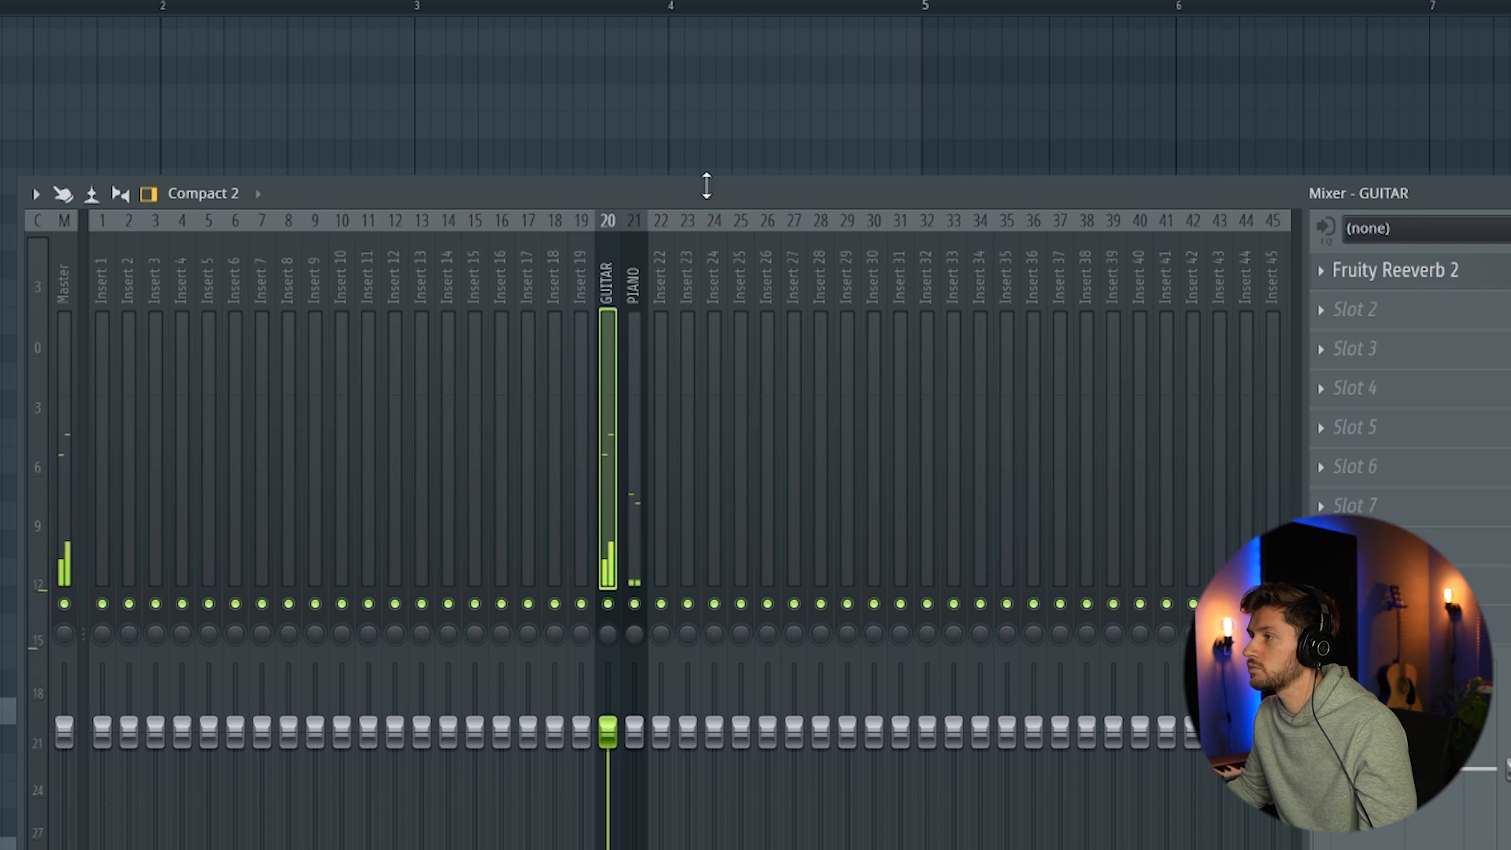
Step: Load Fruity parametric EQ 2 in the second effect slot of the GUITAR mixer track
{"action": "left_click", "coordinate": [1355, 309]}
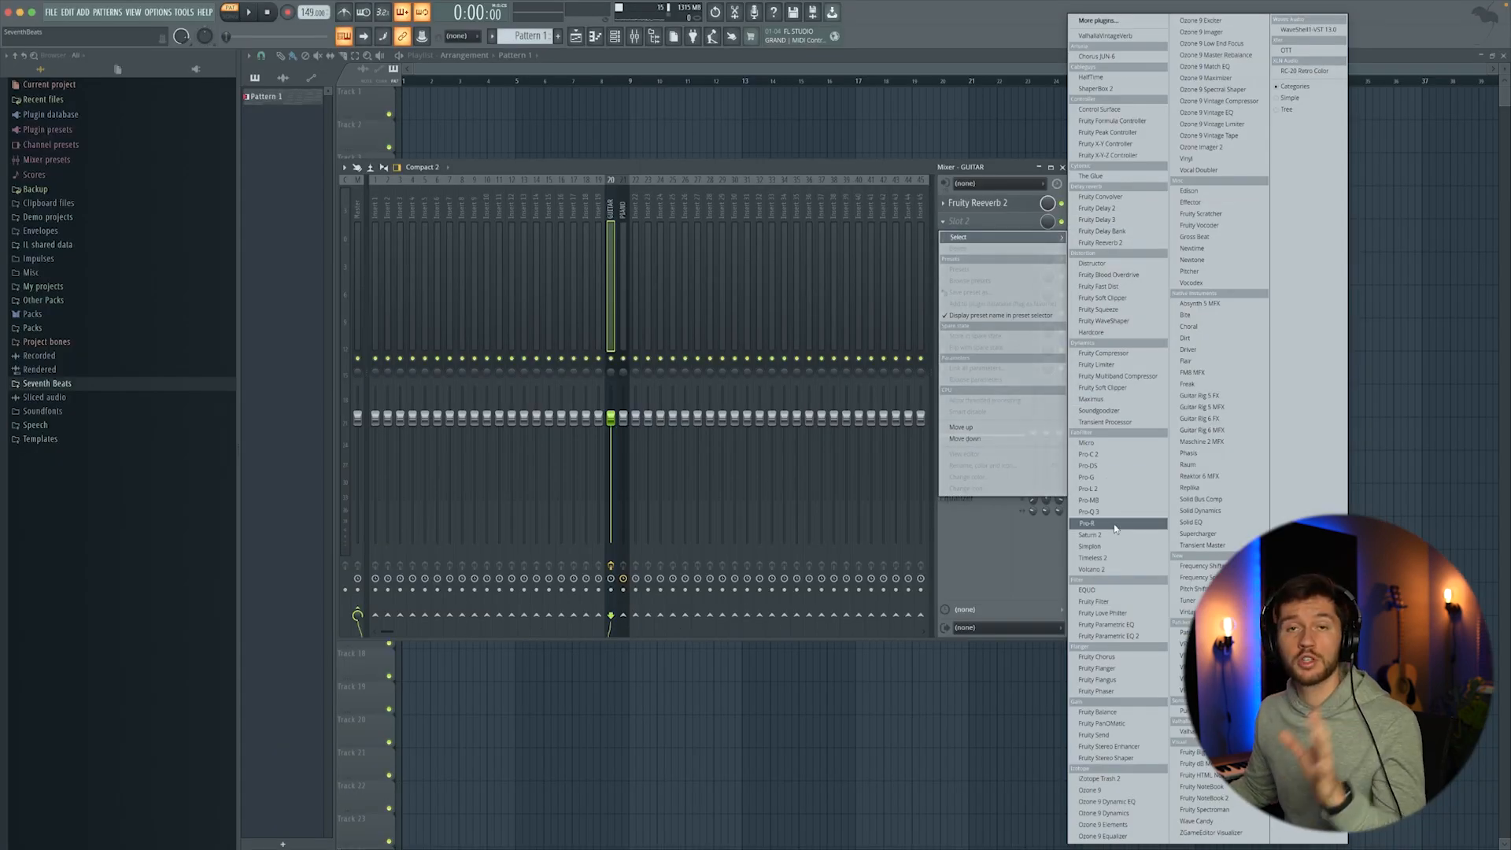
{"action": "left_click", "coordinate": [1109, 636]}
{"action": "left_click_drag", "start_coordinate": [483, 127], "coordinate": [603, 153]}
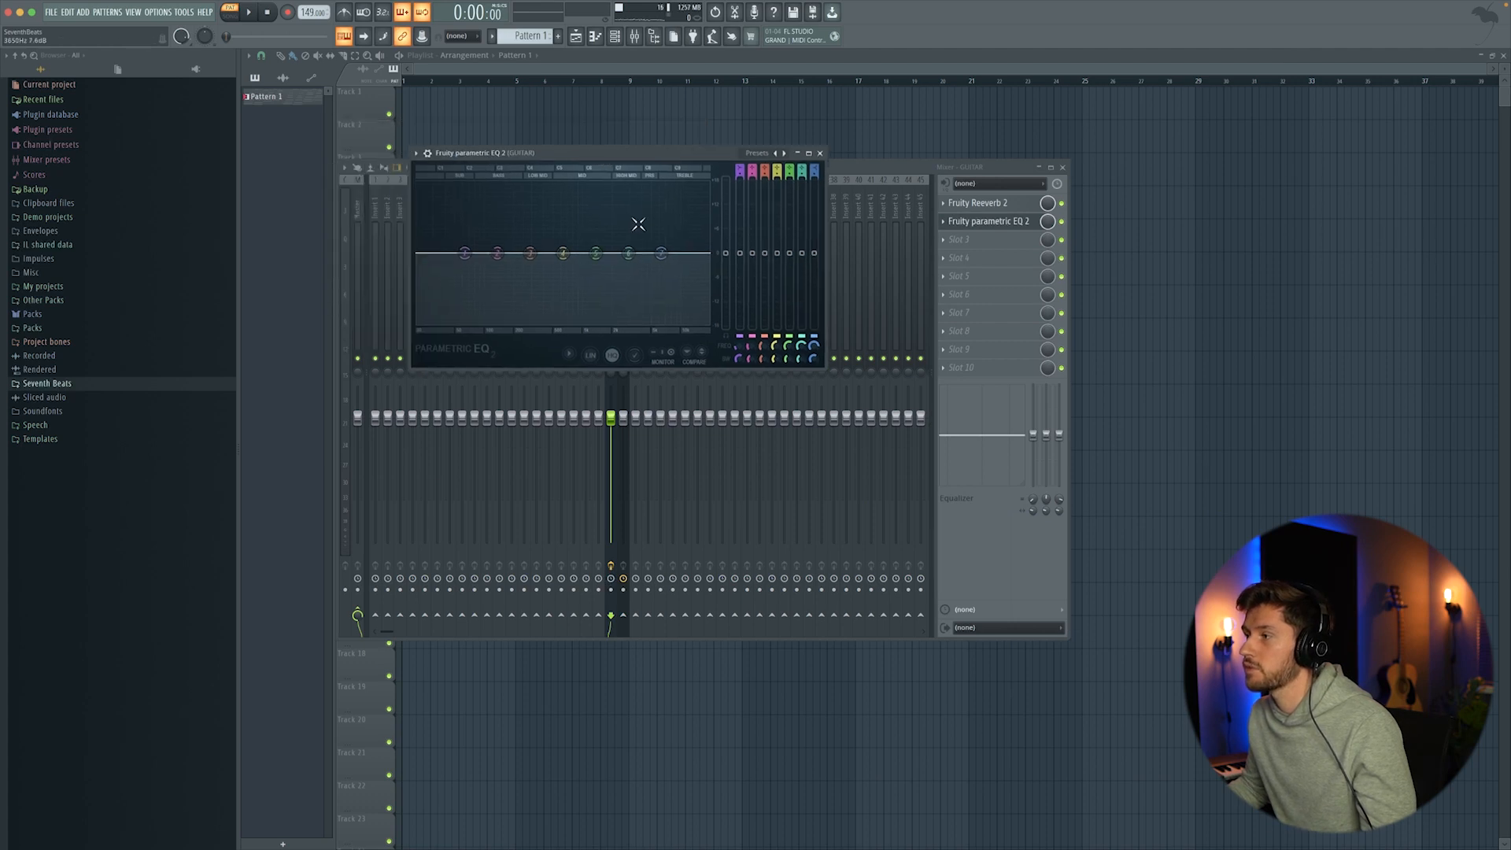
Step: Roll off the guitar's lows with band 1 at 63 Hz and its highs with band 7, close the EQ, and slightly lower the GUITAR fader
{"action": "left_click_drag", "start_coordinate": [465, 257], "coordinate": [465, 271]}
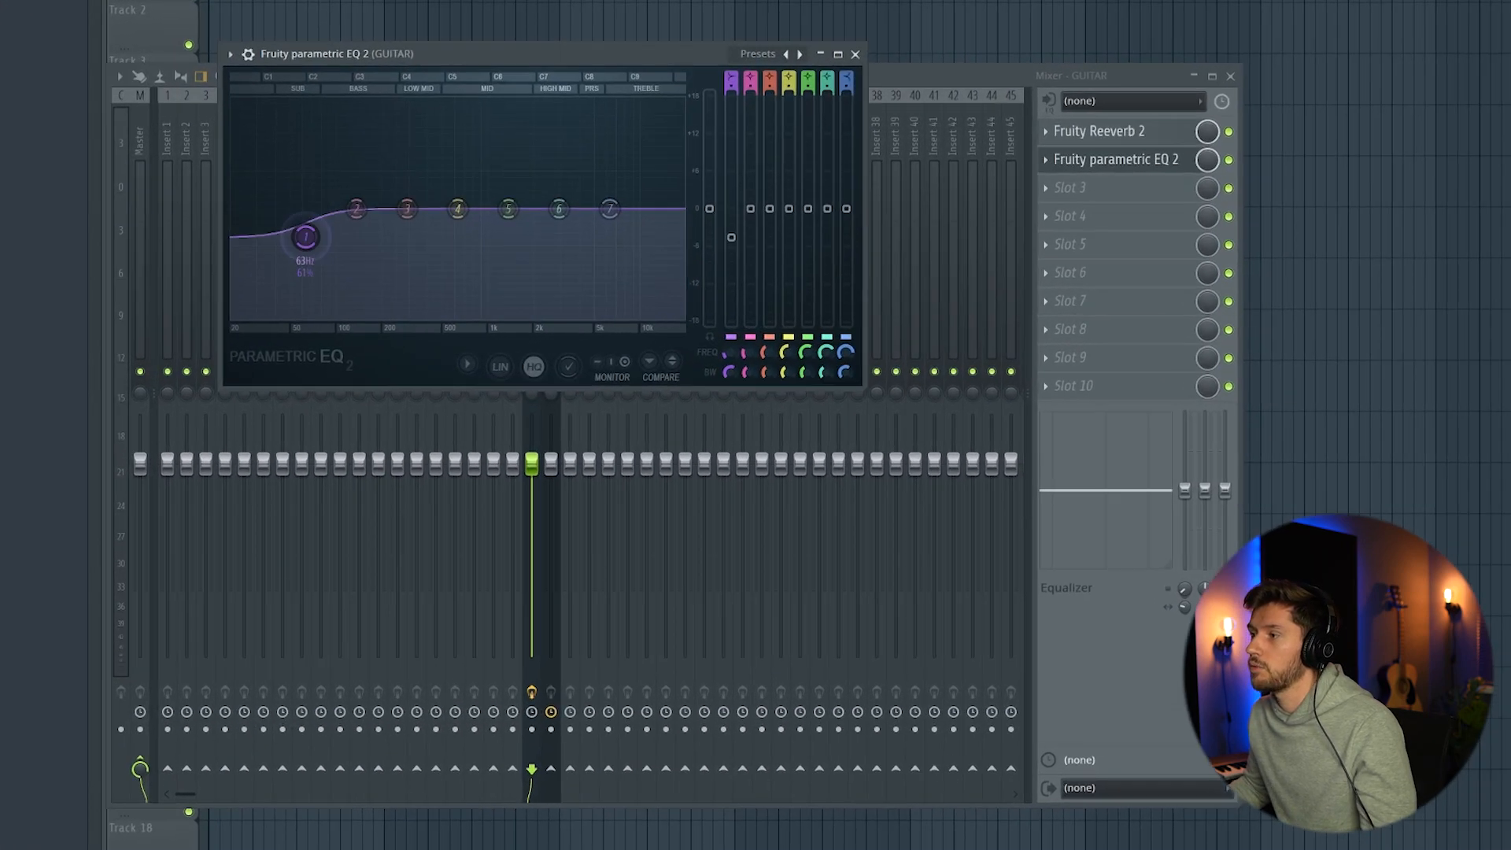
{"action": "left_click_drag", "start_coordinate": [305, 237], "coordinate": [305, 315]}
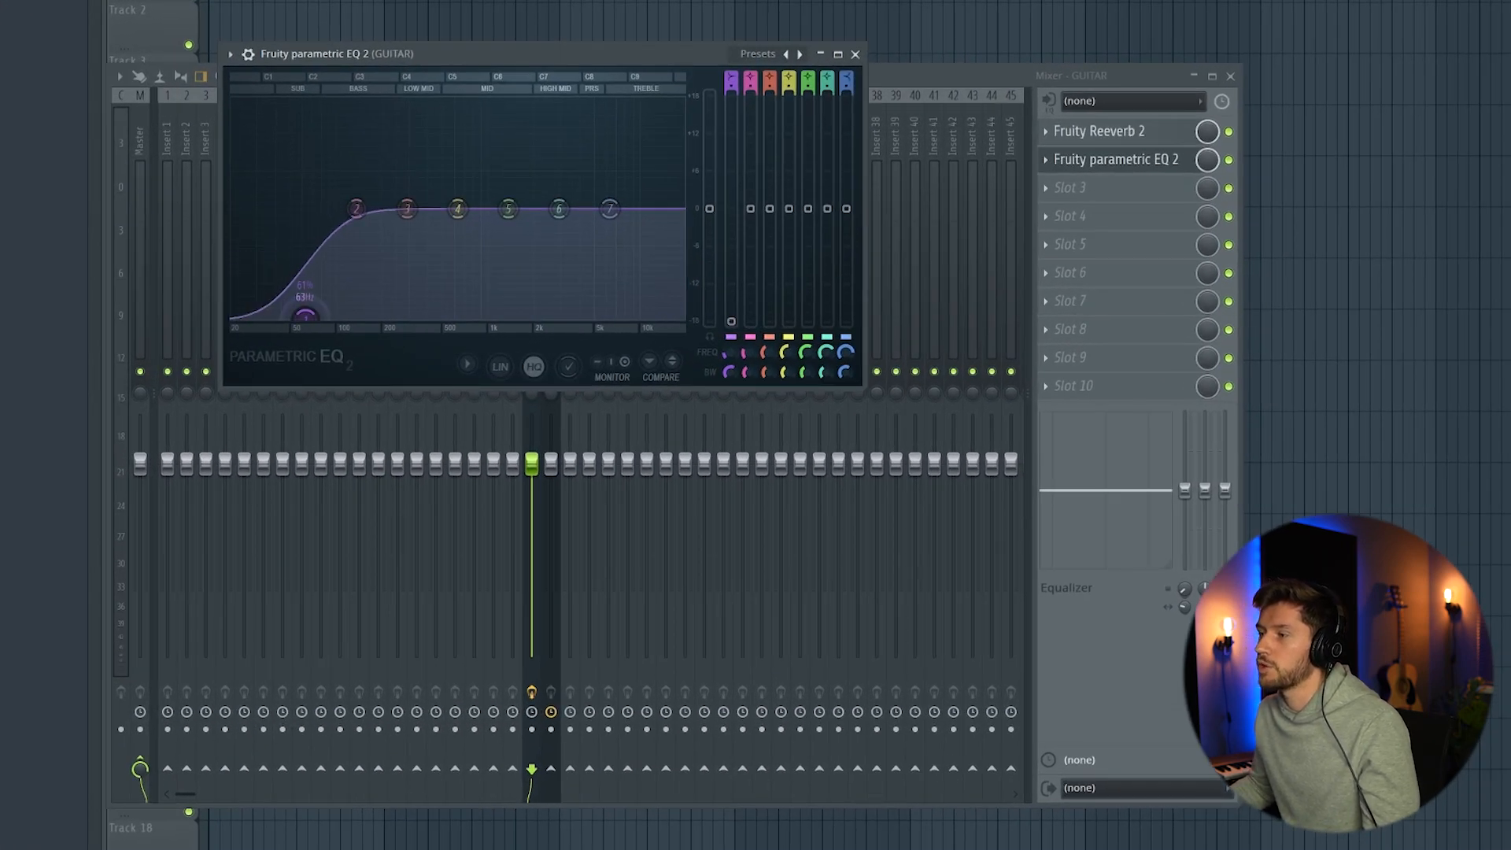
{"action": "left_click_drag", "start_coordinate": [610, 209], "coordinate": [634, 316]}
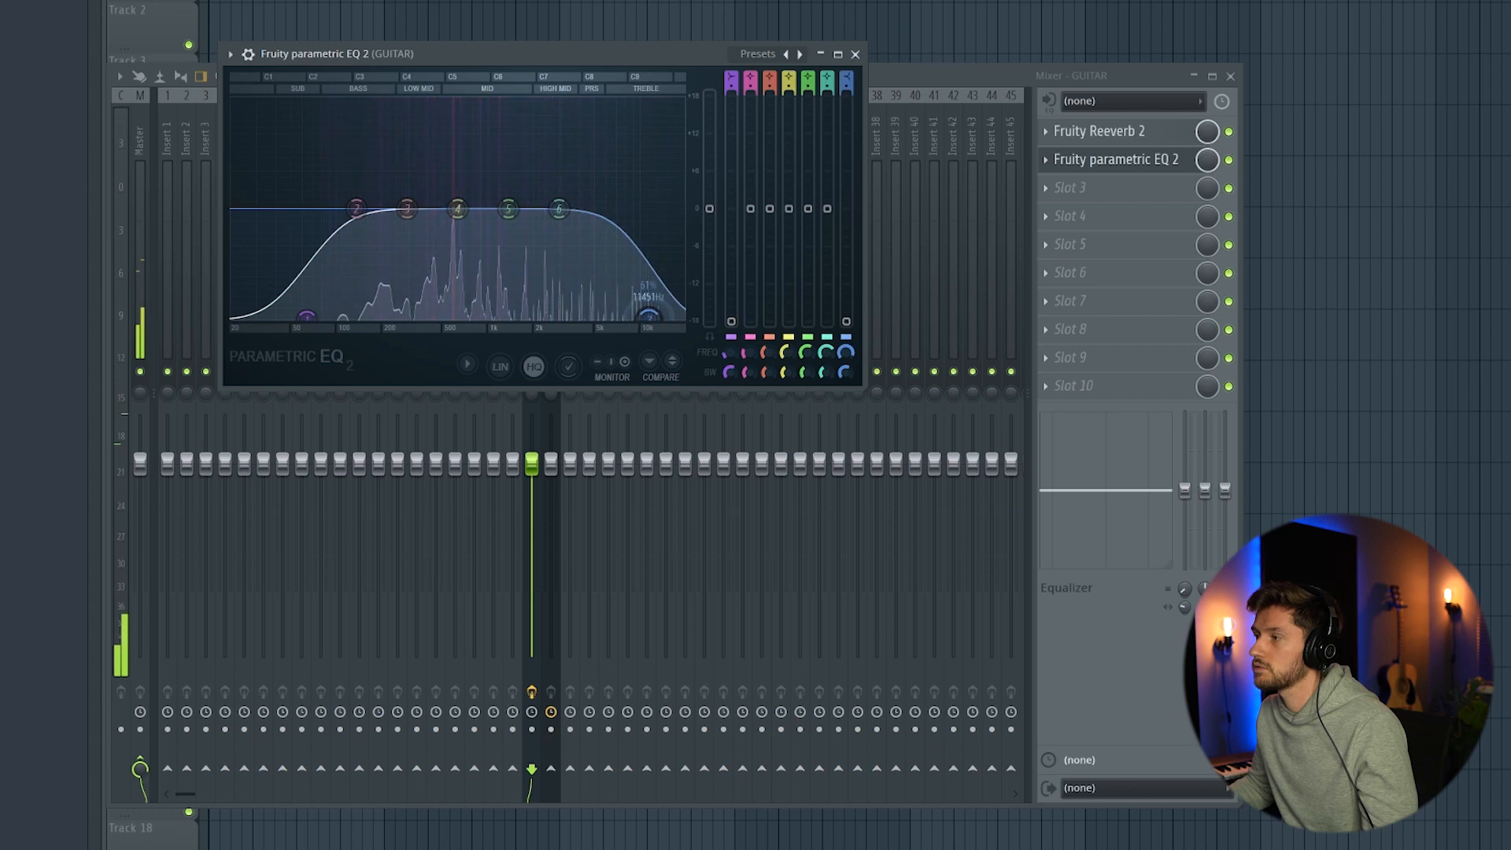
{"action": "left_click", "coordinate": [856, 54]}
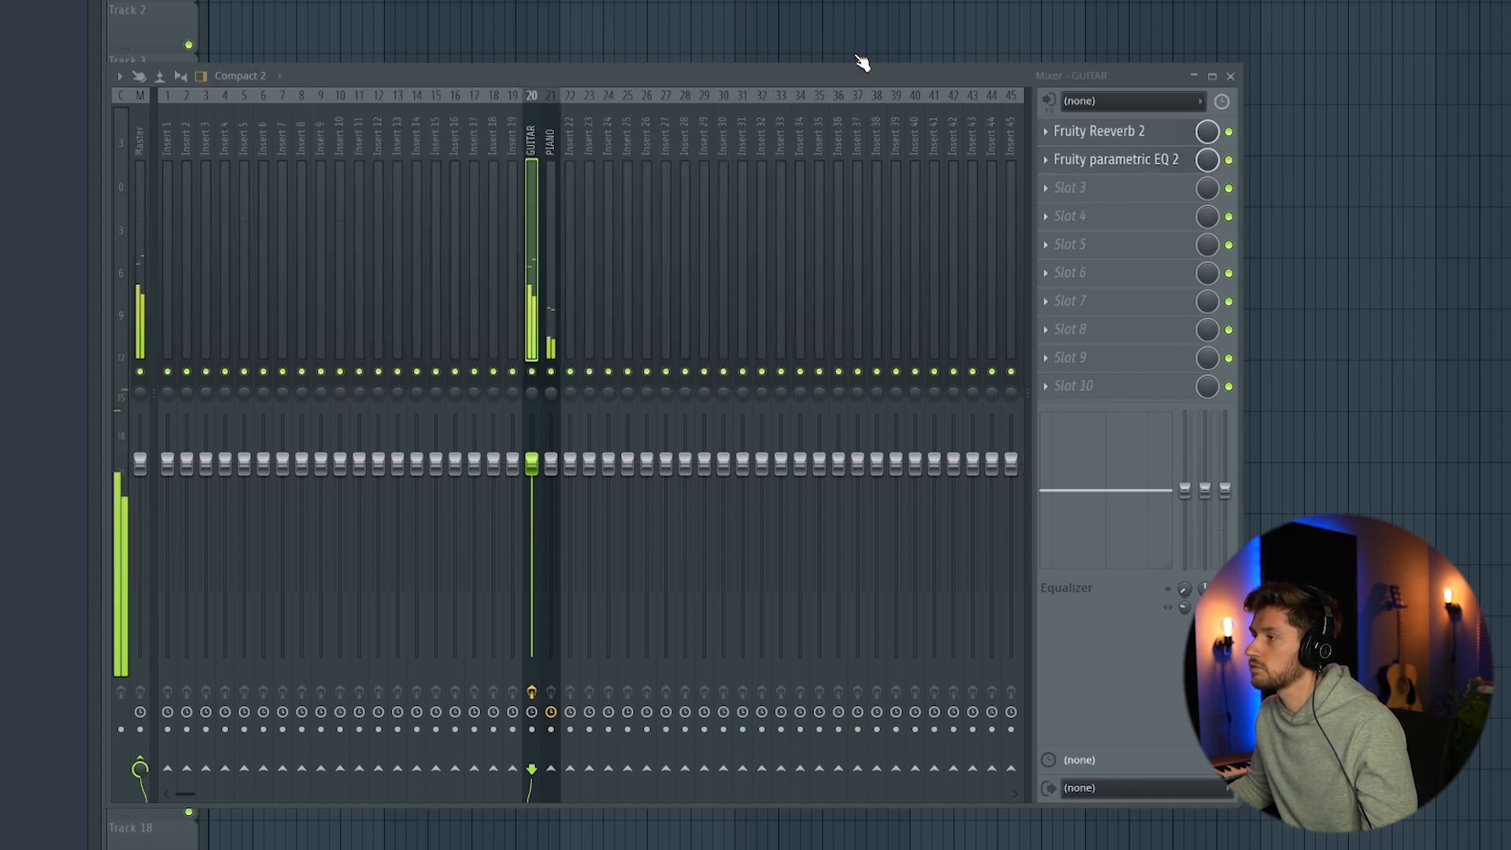
{"action": "left_click_drag", "start_coordinate": [541, 472], "coordinate": [541, 495]}
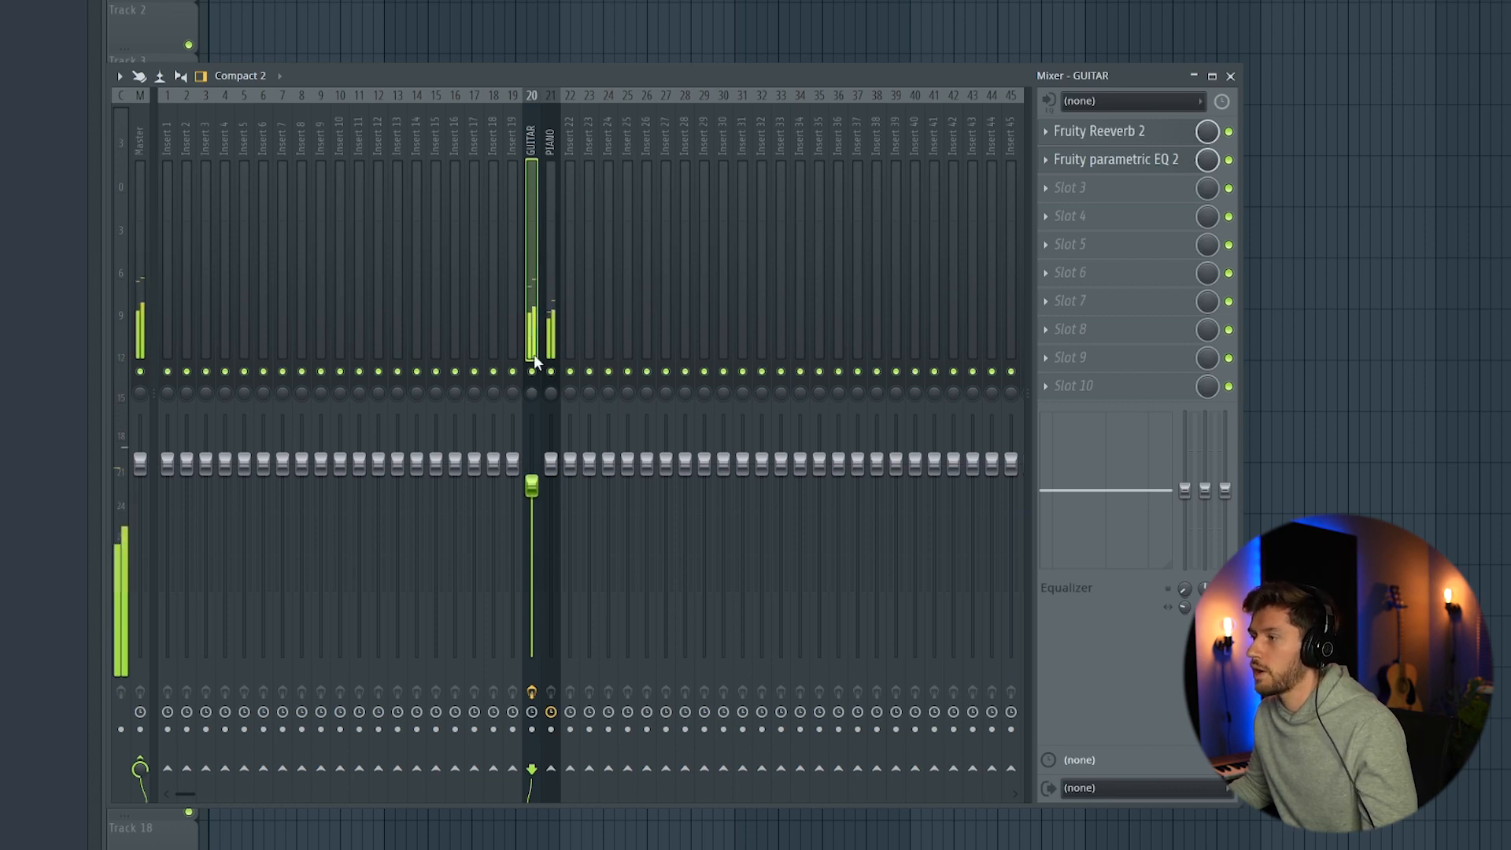
Step: Load Fruity parametric EQ 2 in the first effect slot of the PIANO mixer track
{"action": "left_click", "coordinate": [551, 142]}
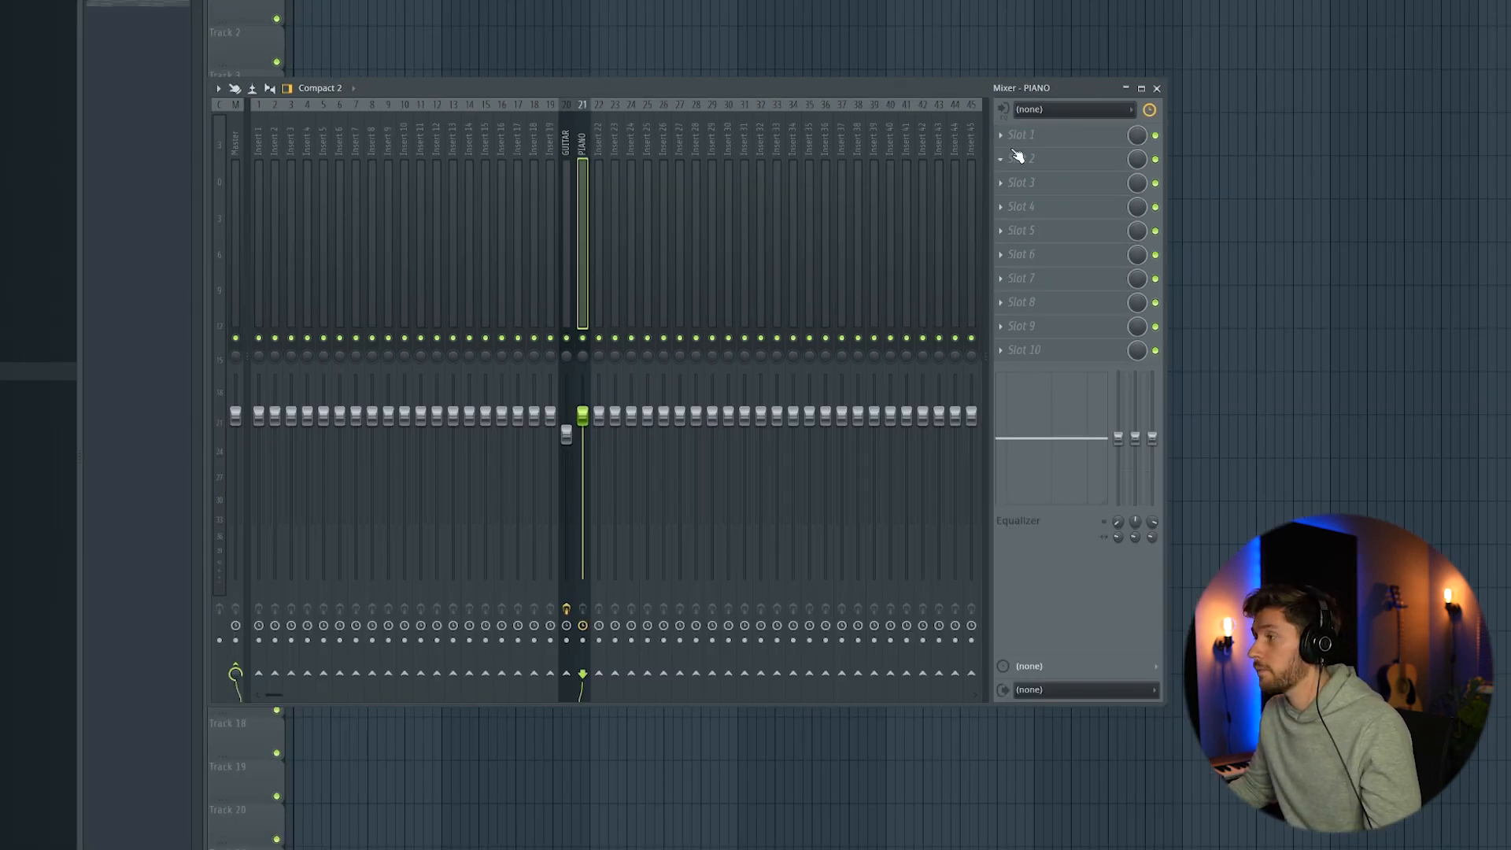
{"action": "left_click", "coordinate": [1016, 157]}
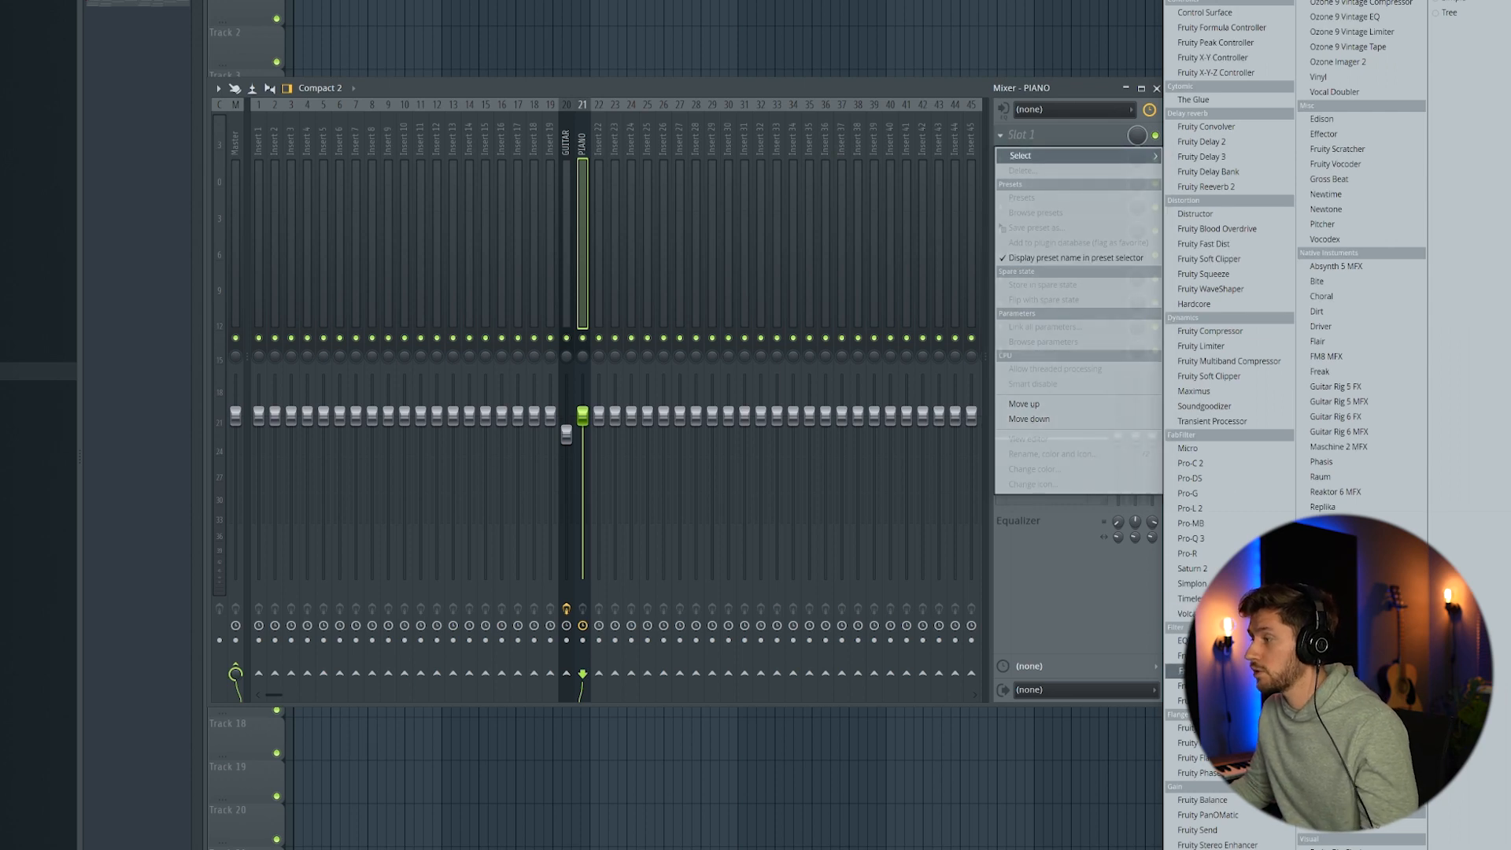
{"action": "left_click", "coordinate": [1196, 700]}
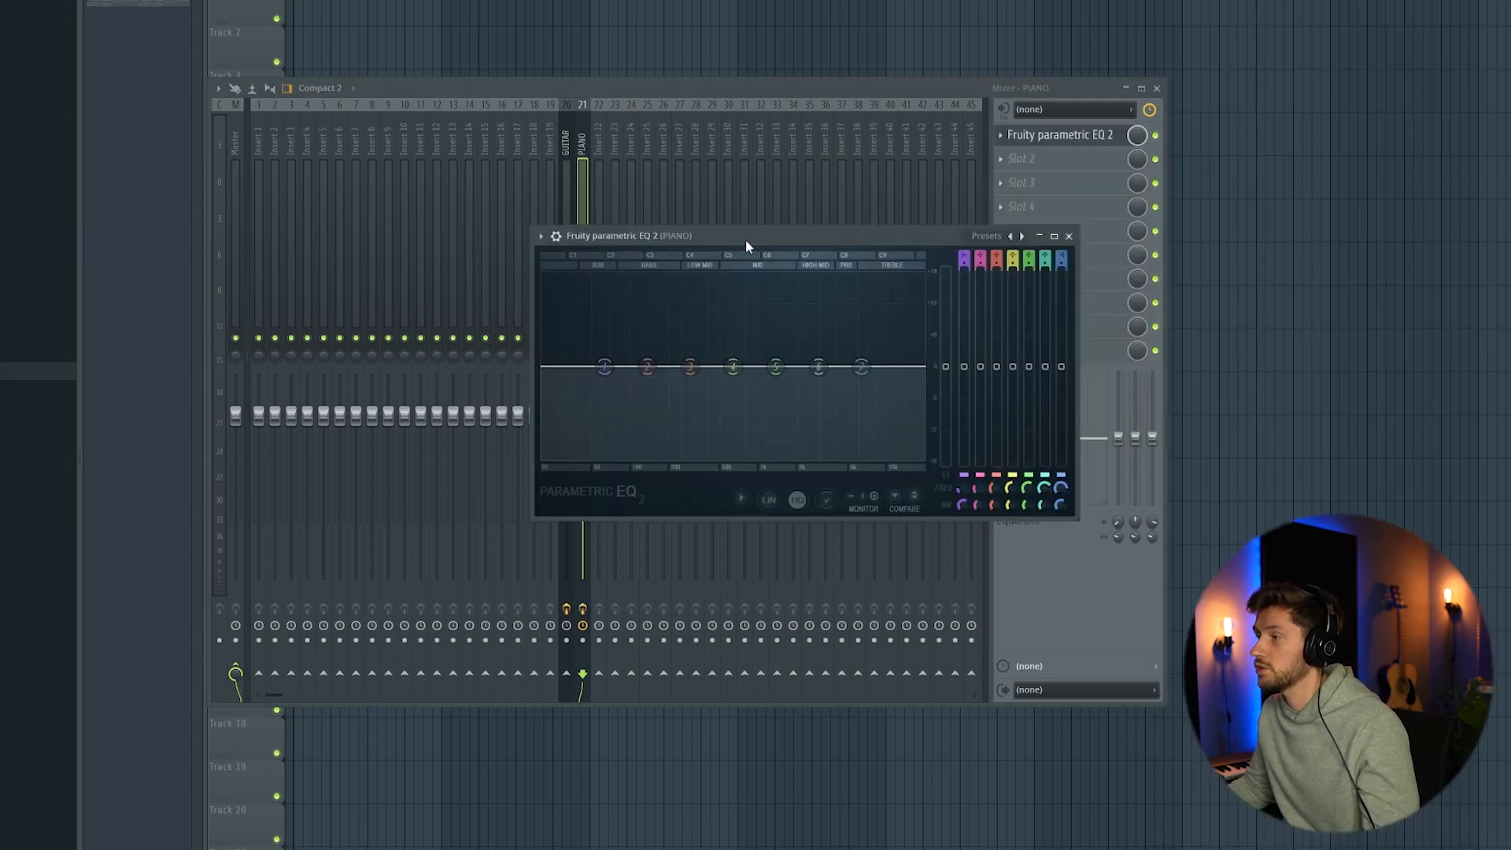
{"action": "left_click_drag", "start_coordinate": [745, 239], "coordinate": [620, 228]}
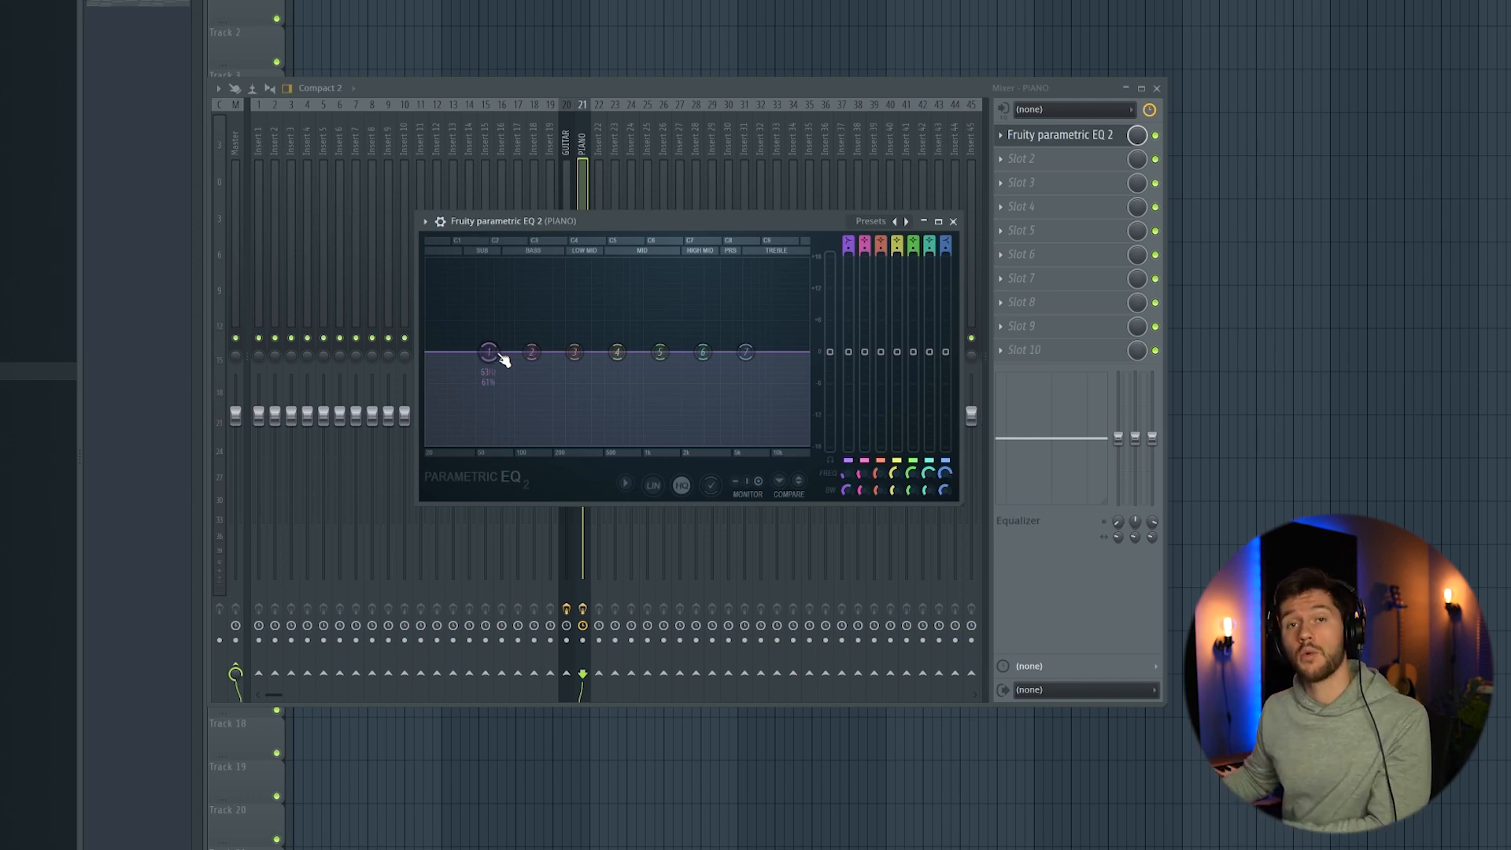
Step: Cut the piano's lows with EQ band 1 fully down and its highs with band 7 shifted into the mids, and close the plugin
{"action": "left_click_drag", "start_coordinate": [490, 355], "coordinate": [488, 442]}
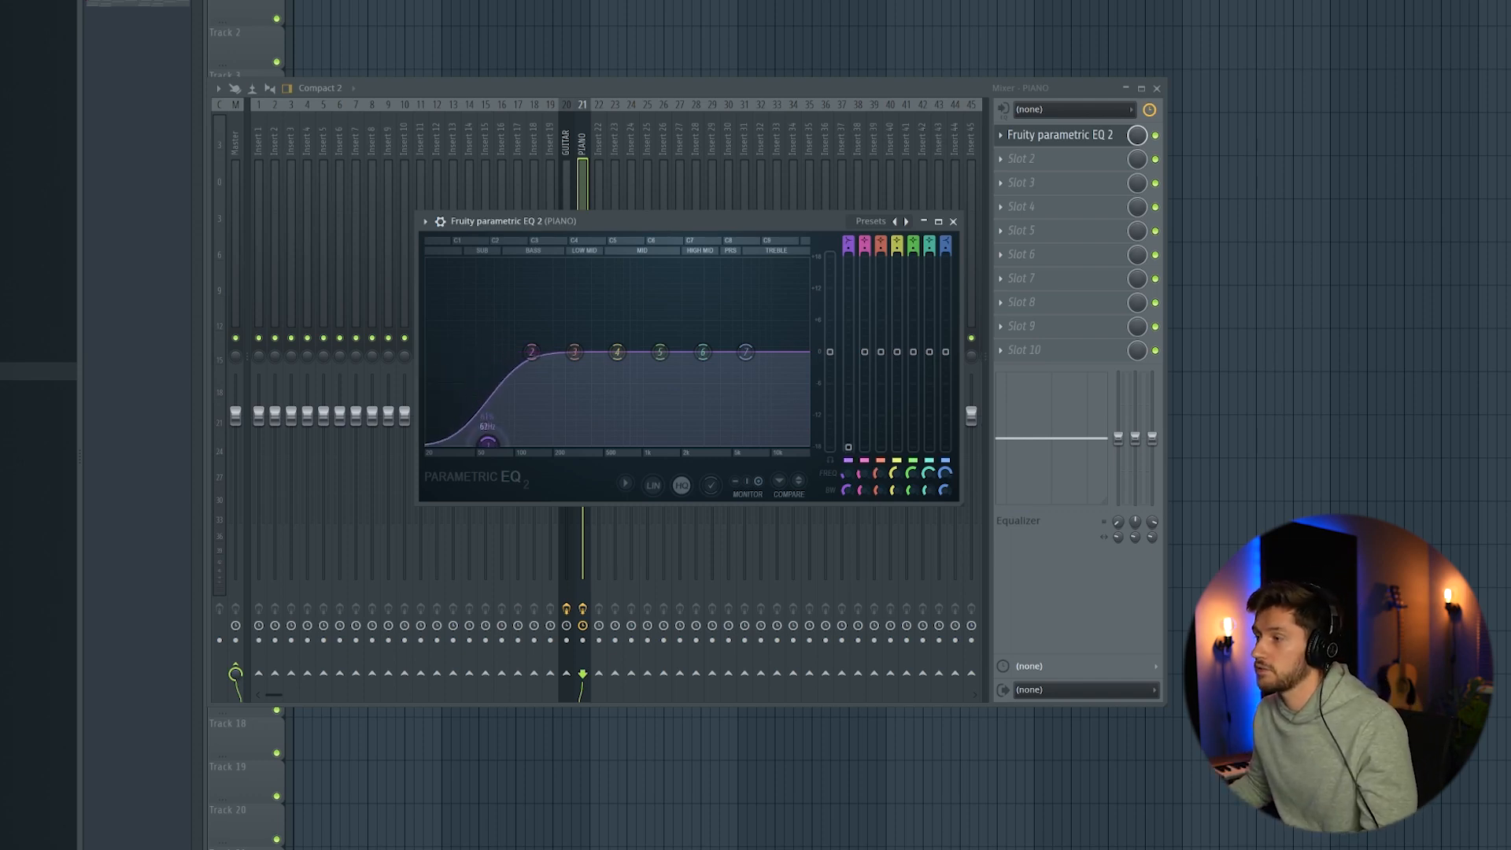
{"action": "left_click_drag", "start_coordinate": [745, 352], "coordinate": [673, 442]}
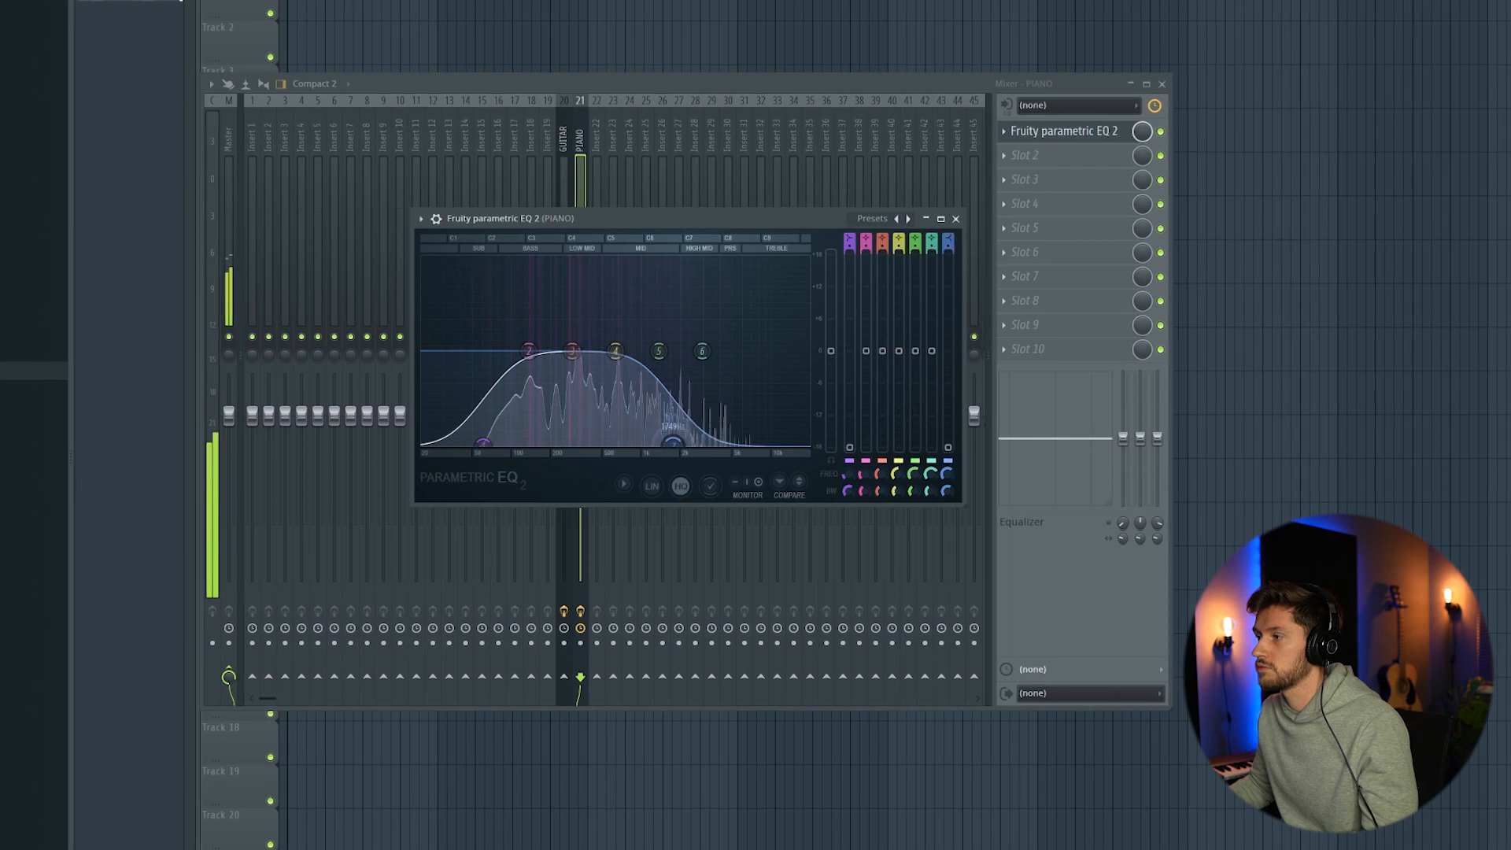
{"action": "left_click", "coordinate": [957, 217]}
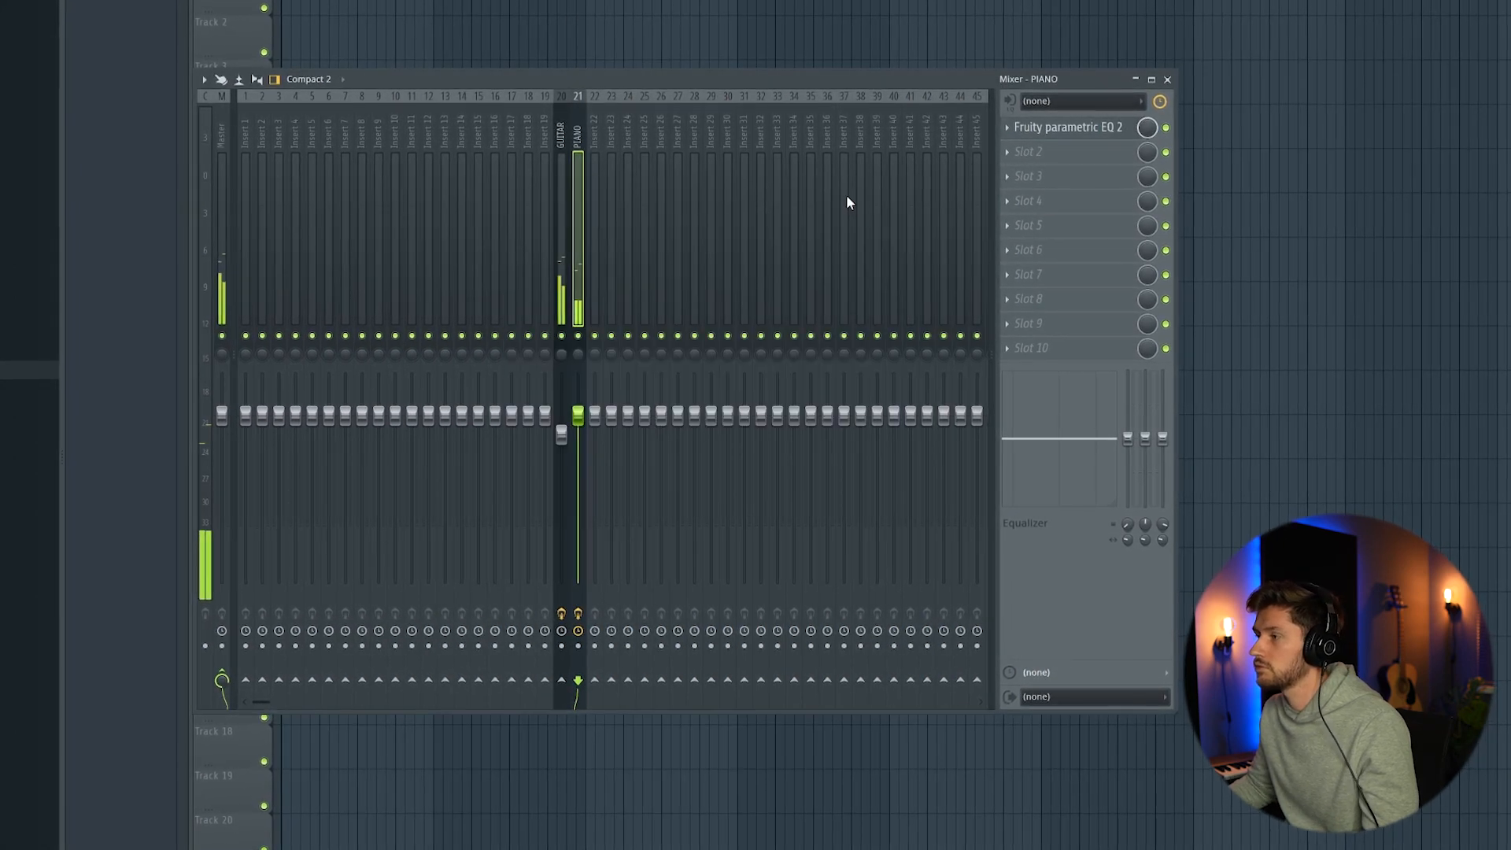
Step: Add Fruity Reeverb 2 with its default settings to the second slot of the PIANO track, and return to the GUITAR track
{"action": "left_click", "coordinate": [1033, 151]}
{"action": "left_click", "coordinate": [1261, 174]}
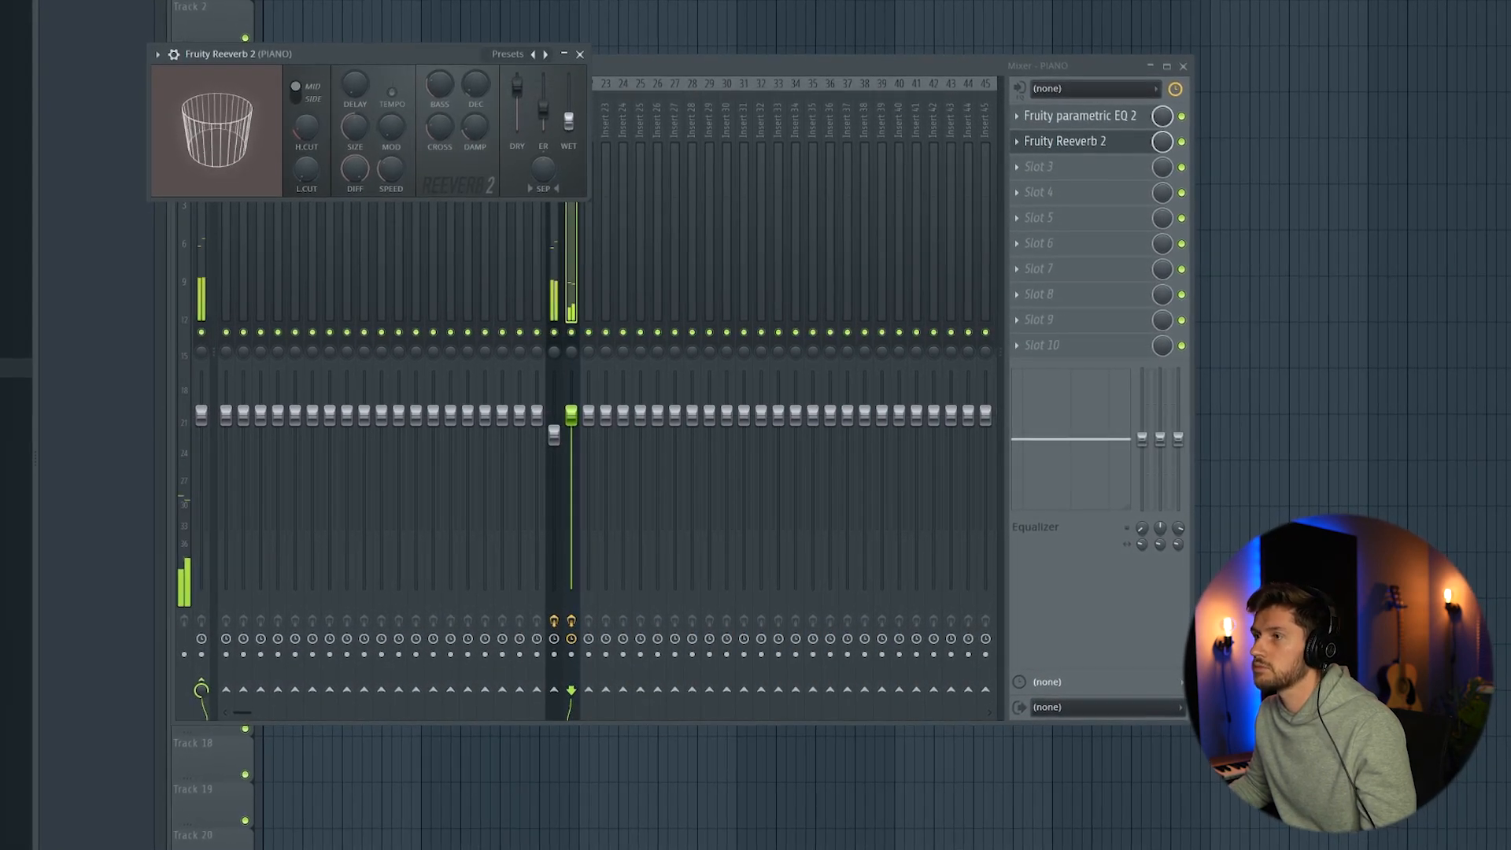
{"action": "left_click", "coordinate": [579, 52]}
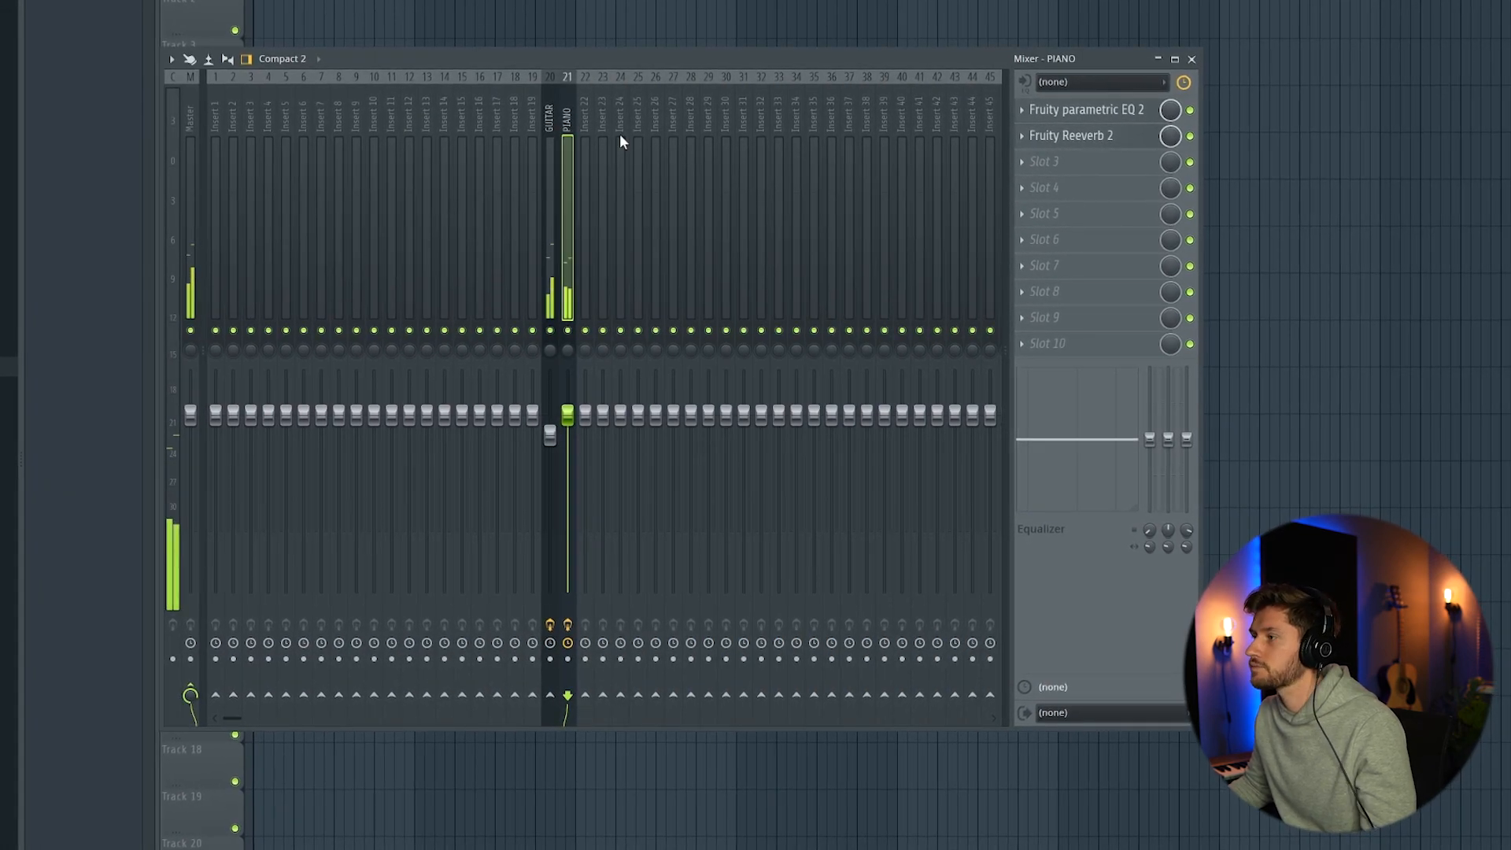
{"action": "left_click", "coordinate": [547, 114]}
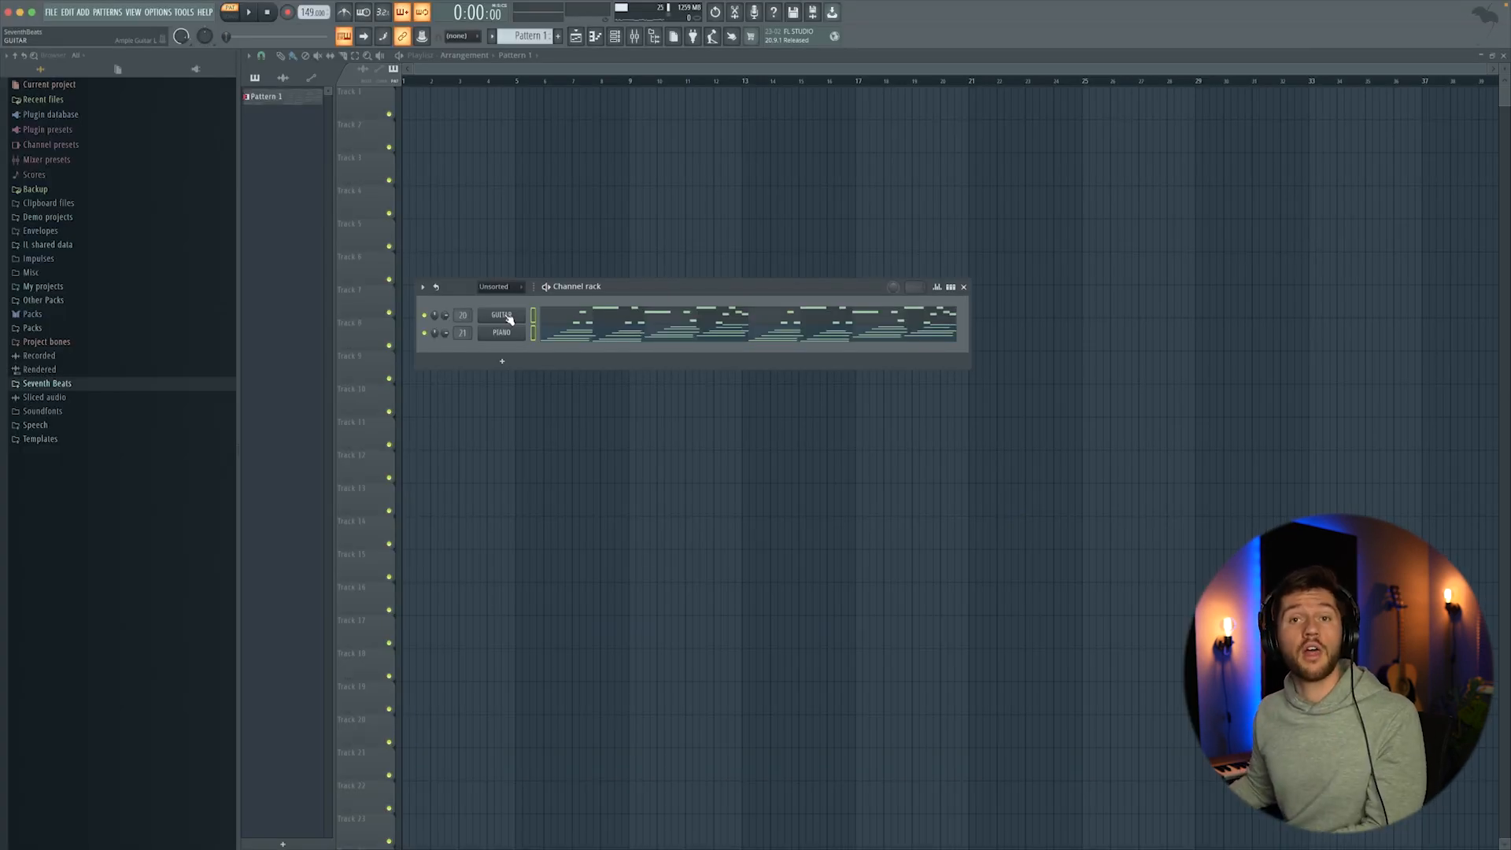
Step: Insert a new FLEX instrument channel in the channel rack
{"action": "right_click", "coordinate": [509, 316]}
{"action": "mouse_move", "coordinate": [572, 400]}
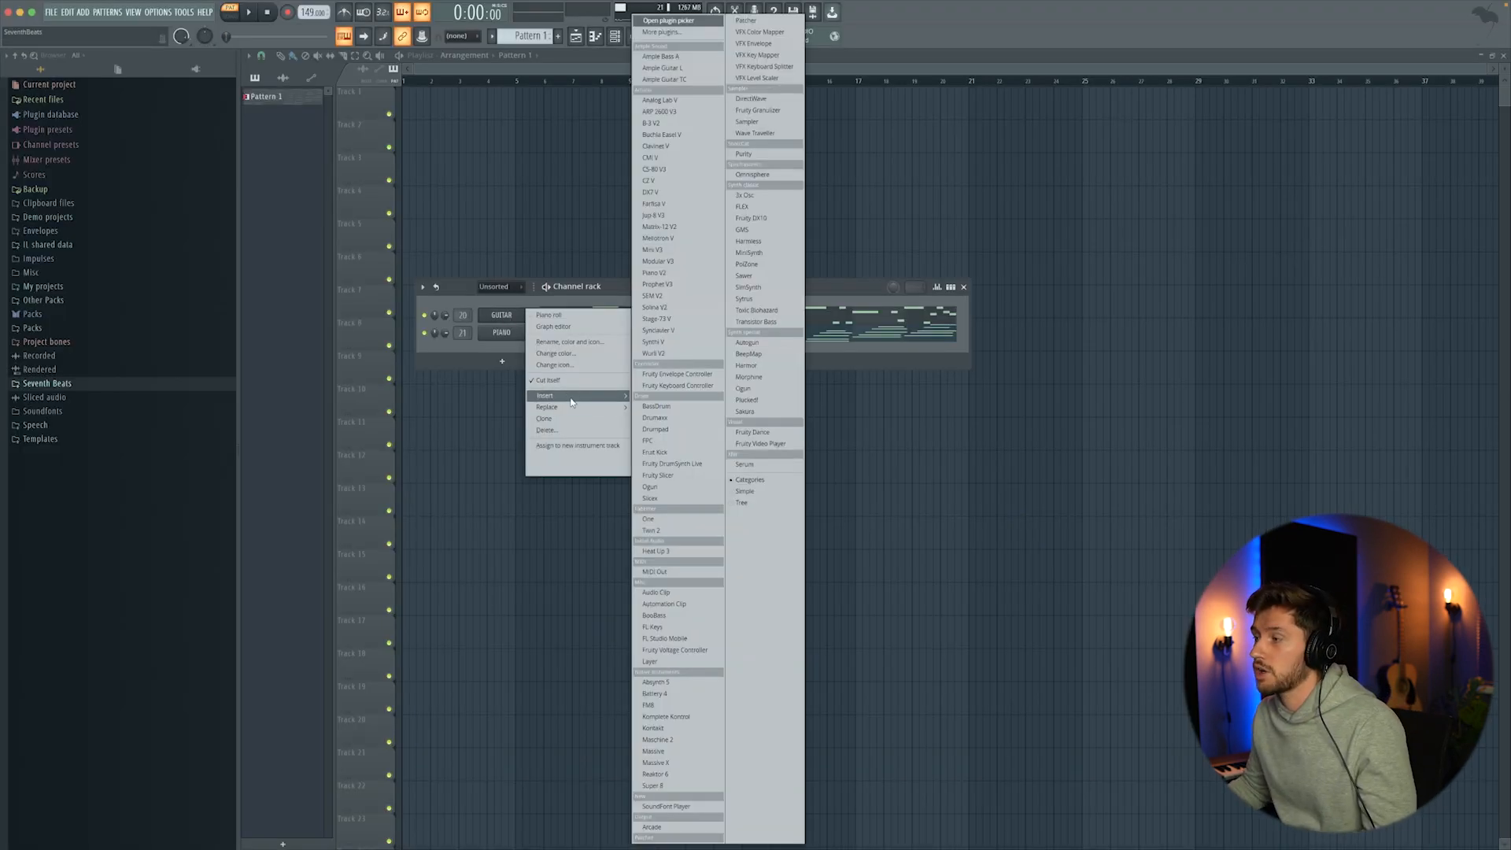
{"action": "left_click", "coordinate": [742, 206]}
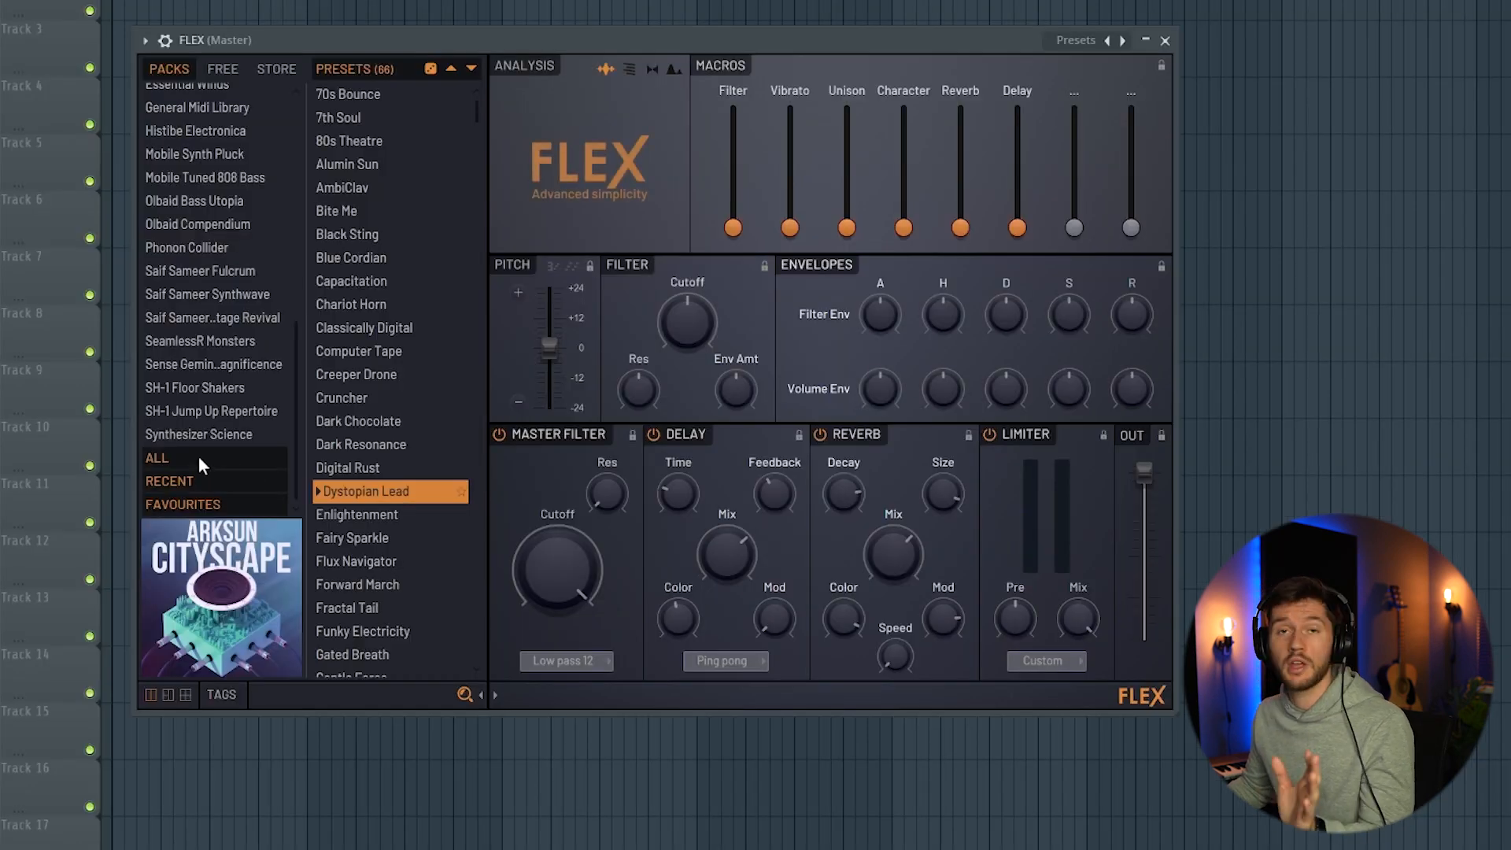
Step: Search all FLEX packs for strings, load the Strings 2 preset, and close the plugin
{"action": "left_click", "coordinate": [198, 458]}
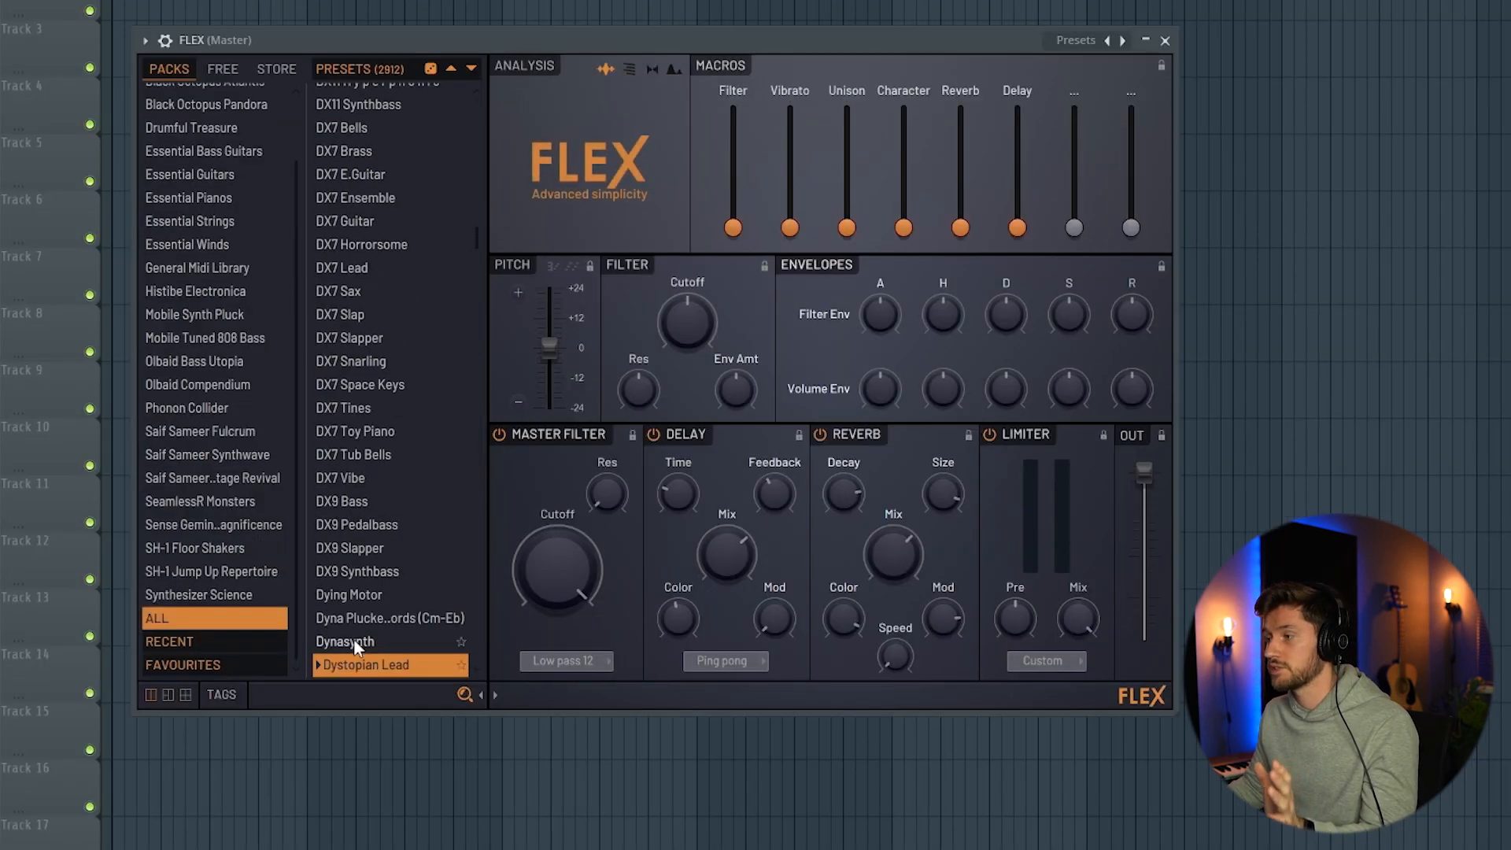
{"action": "left_click", "coordinate": [321, 687]}
{"action": "type", "text": "strings"}
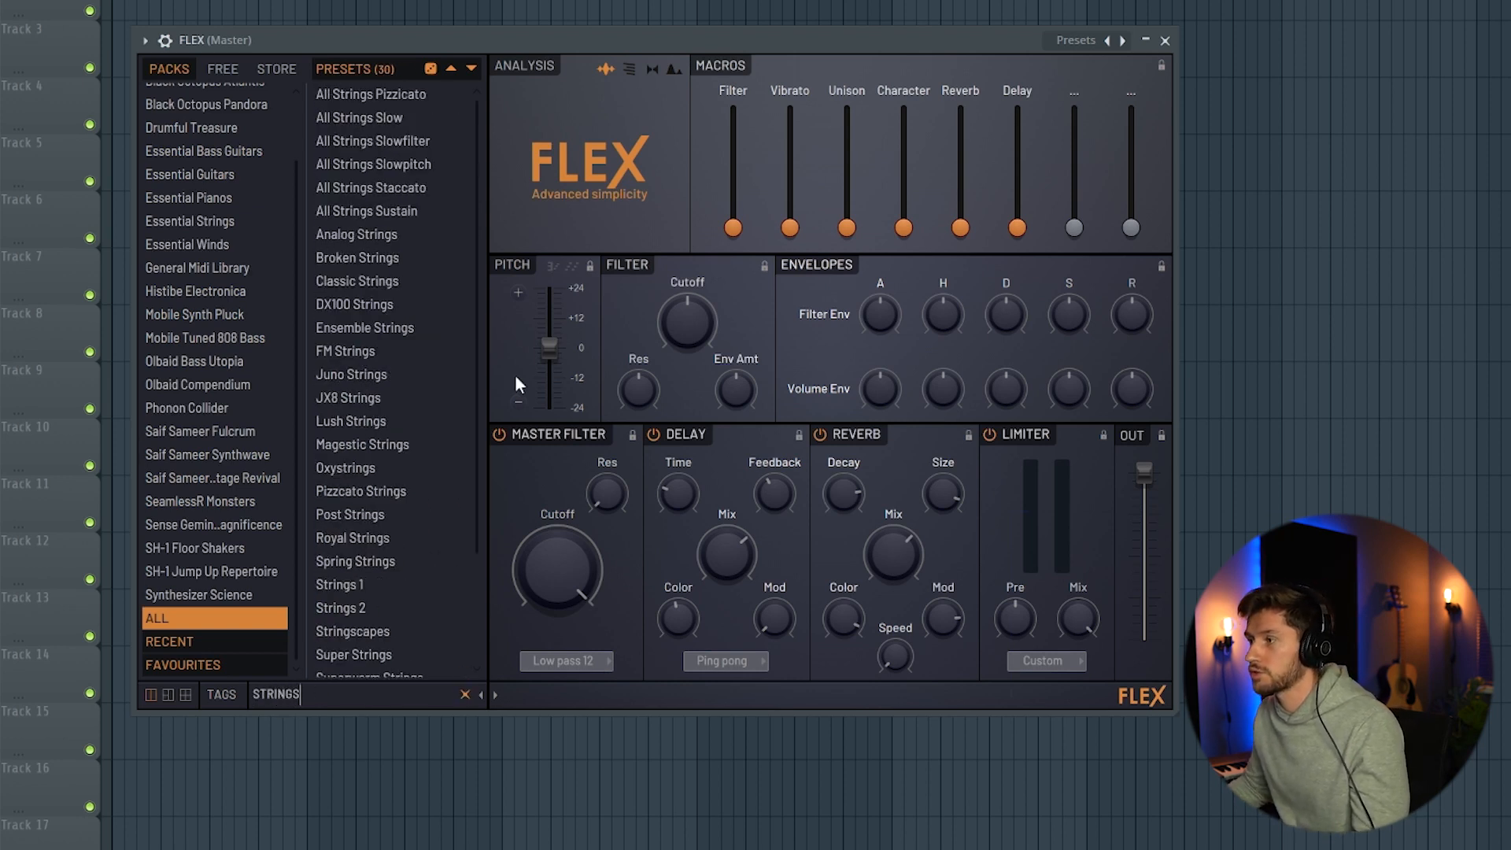
{"action": "scroll", "coordinate": [402, 496], "scroll_direction": "down", "scroll_amount": 2}
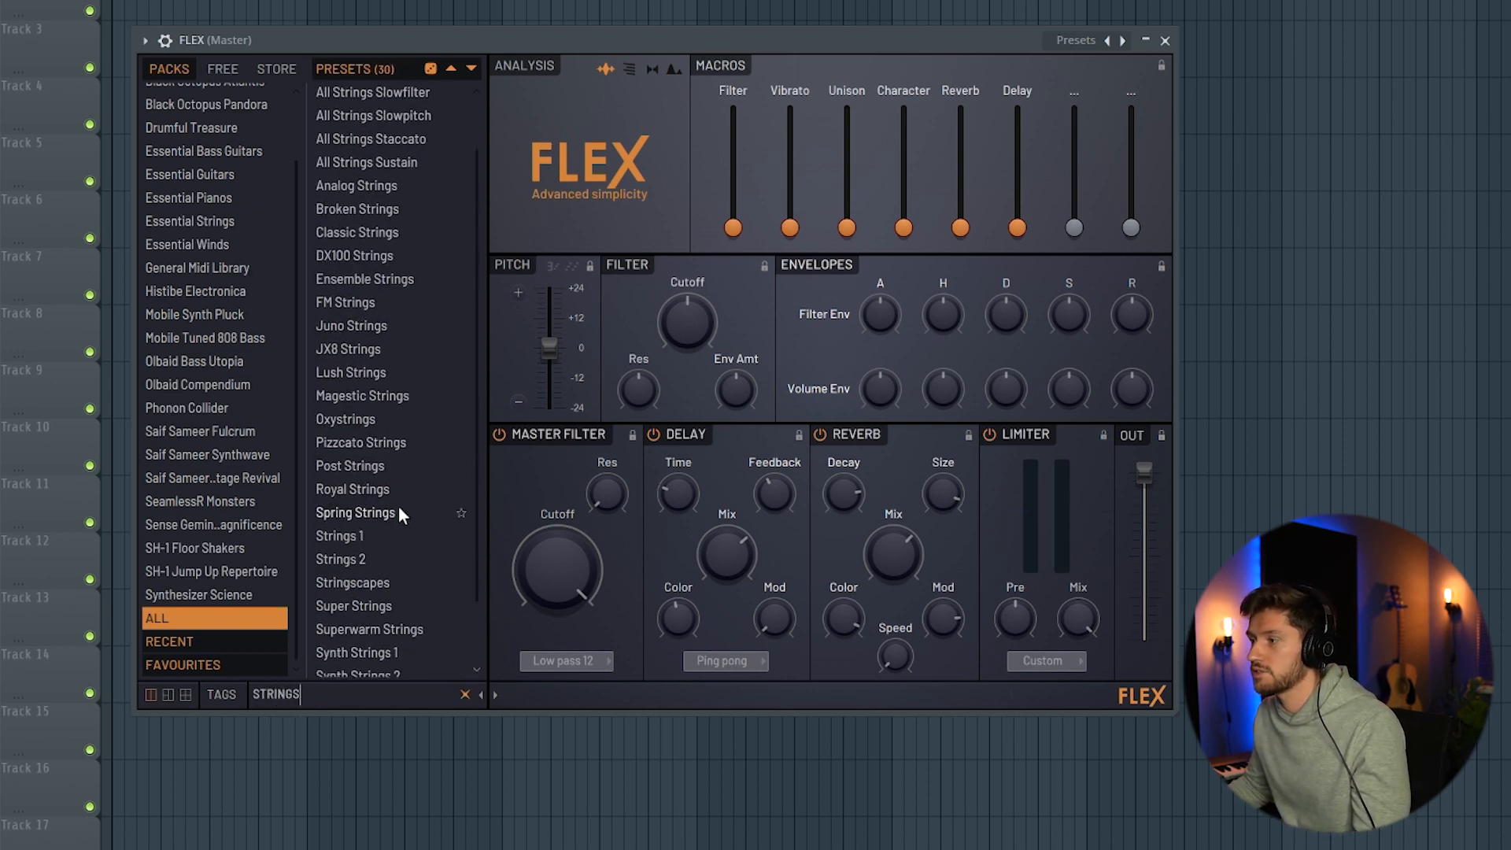
{"action": "left_click", "coordinate": [345, 558]}
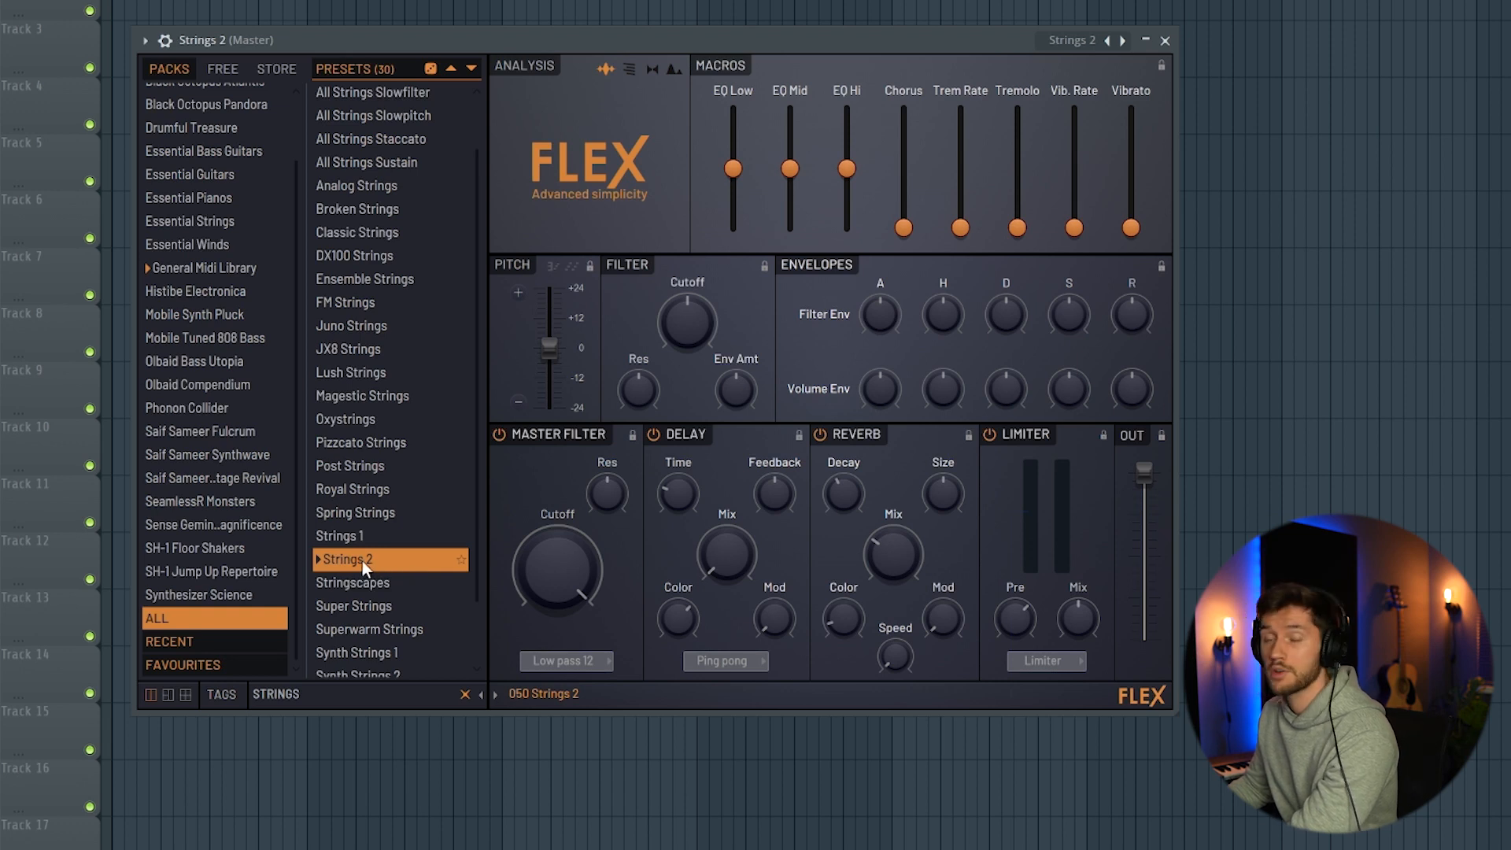
{"action": "left_click", "coordinate": [1166, 41]}
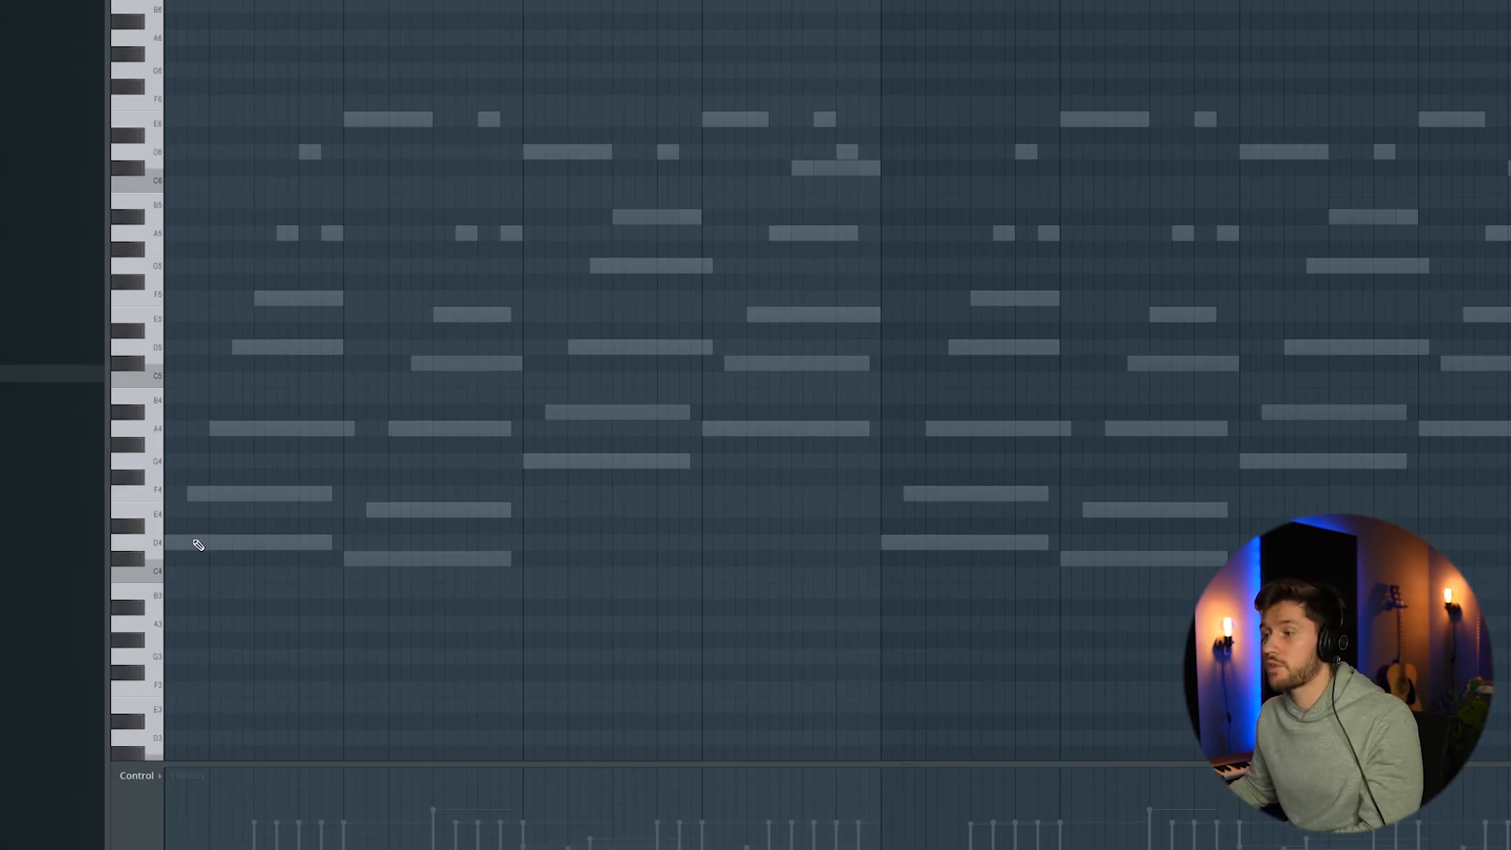
Step: In the Strings 2 piano roll, draw one-bar chords D4–F4–A4 in bar 1 and C#4–E4–A4 in bar 2
{"action": "left_click_drag", "start_coordinate": [199, 545], "coordinate": [303, 543]}
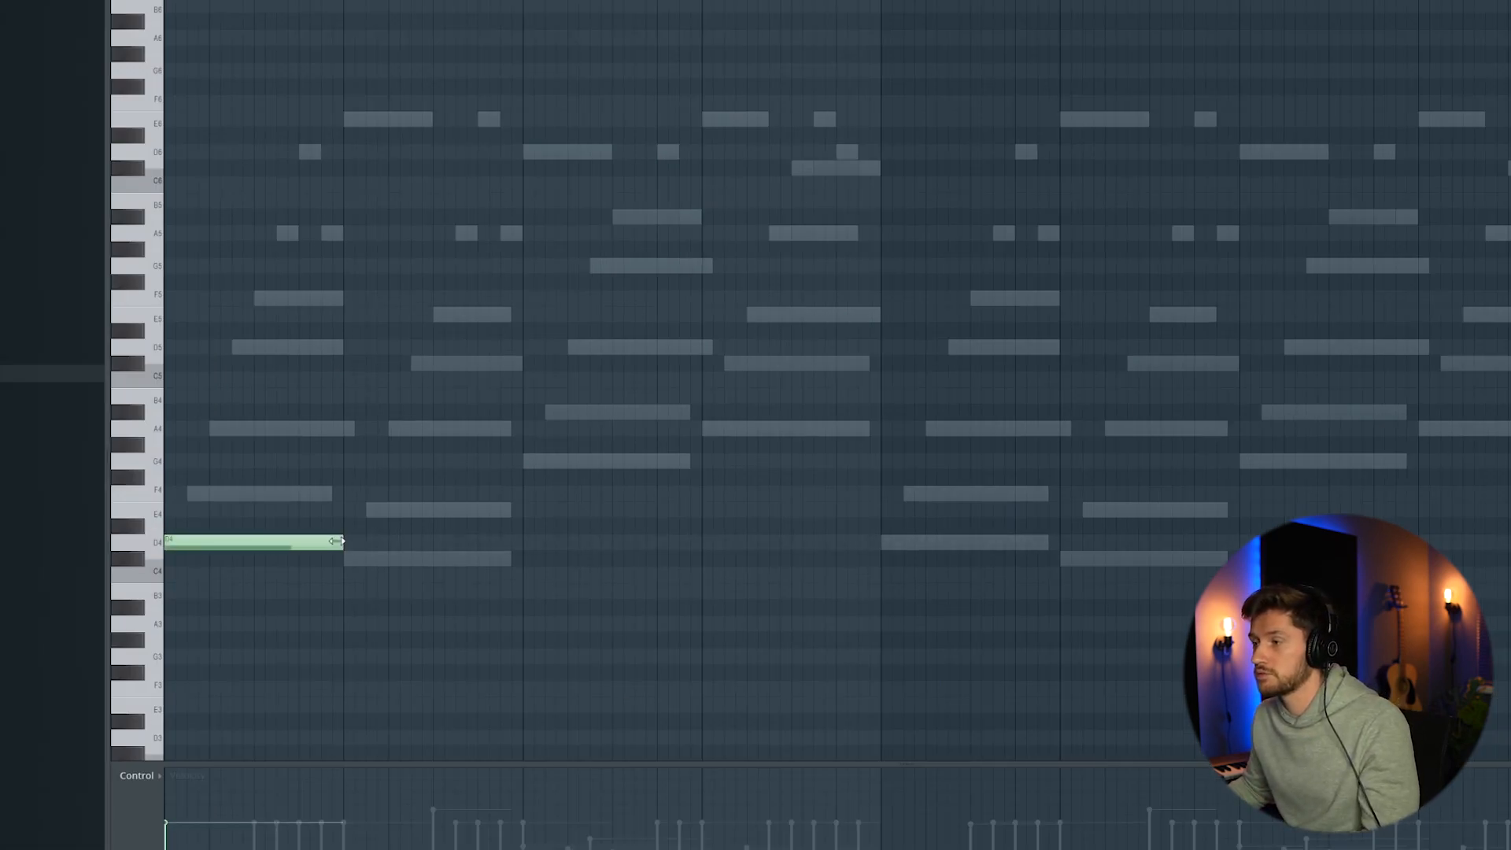
{"action": "left_click", "coordinate": [198, 494]}
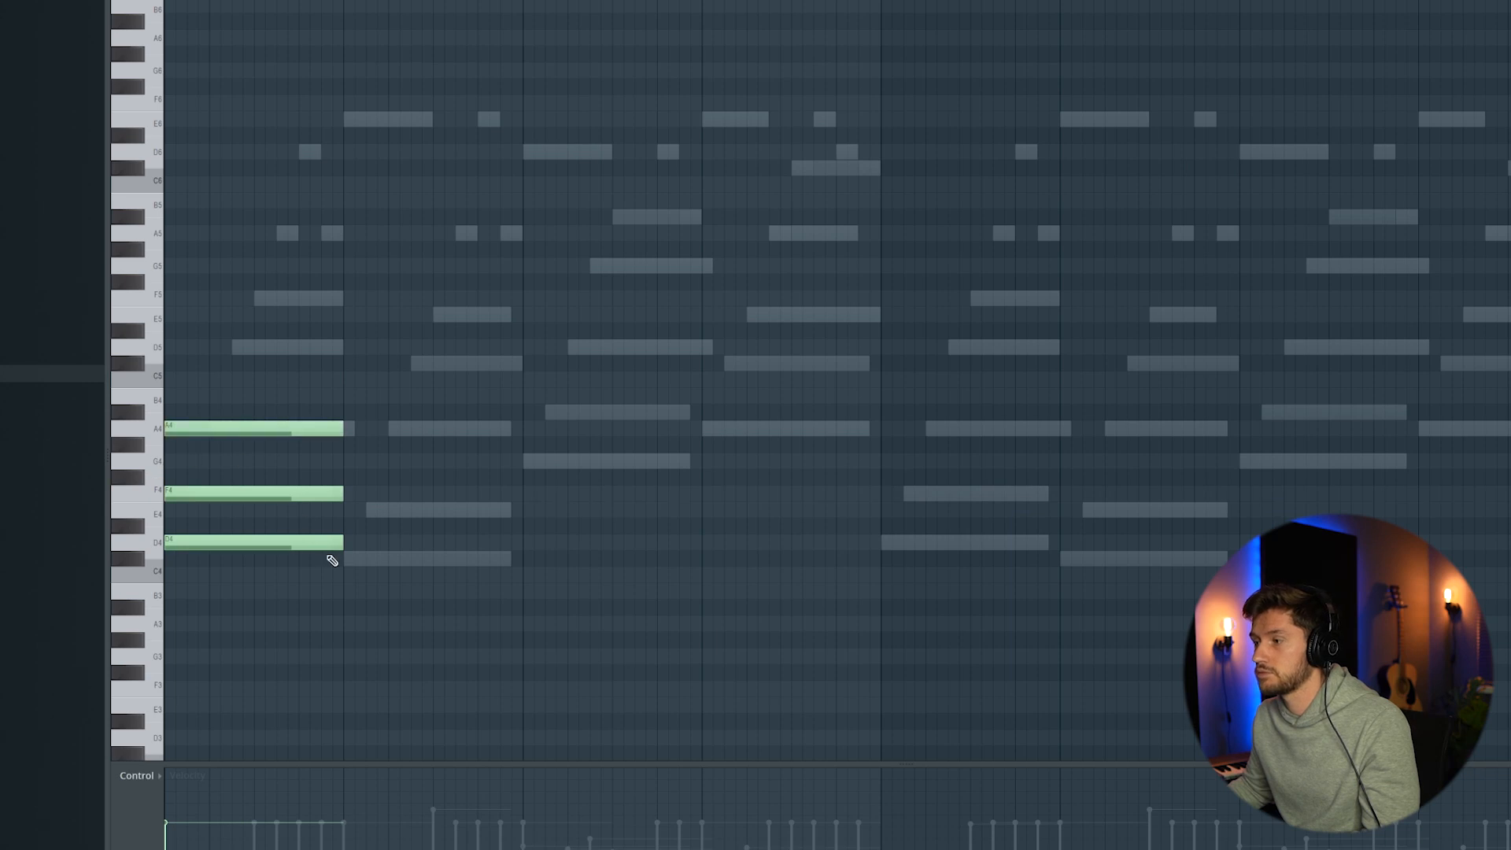
{"action": "left_click", "coordinate": [344, 559]}
{"action": "left_click", "coordinate": [347, 510]}
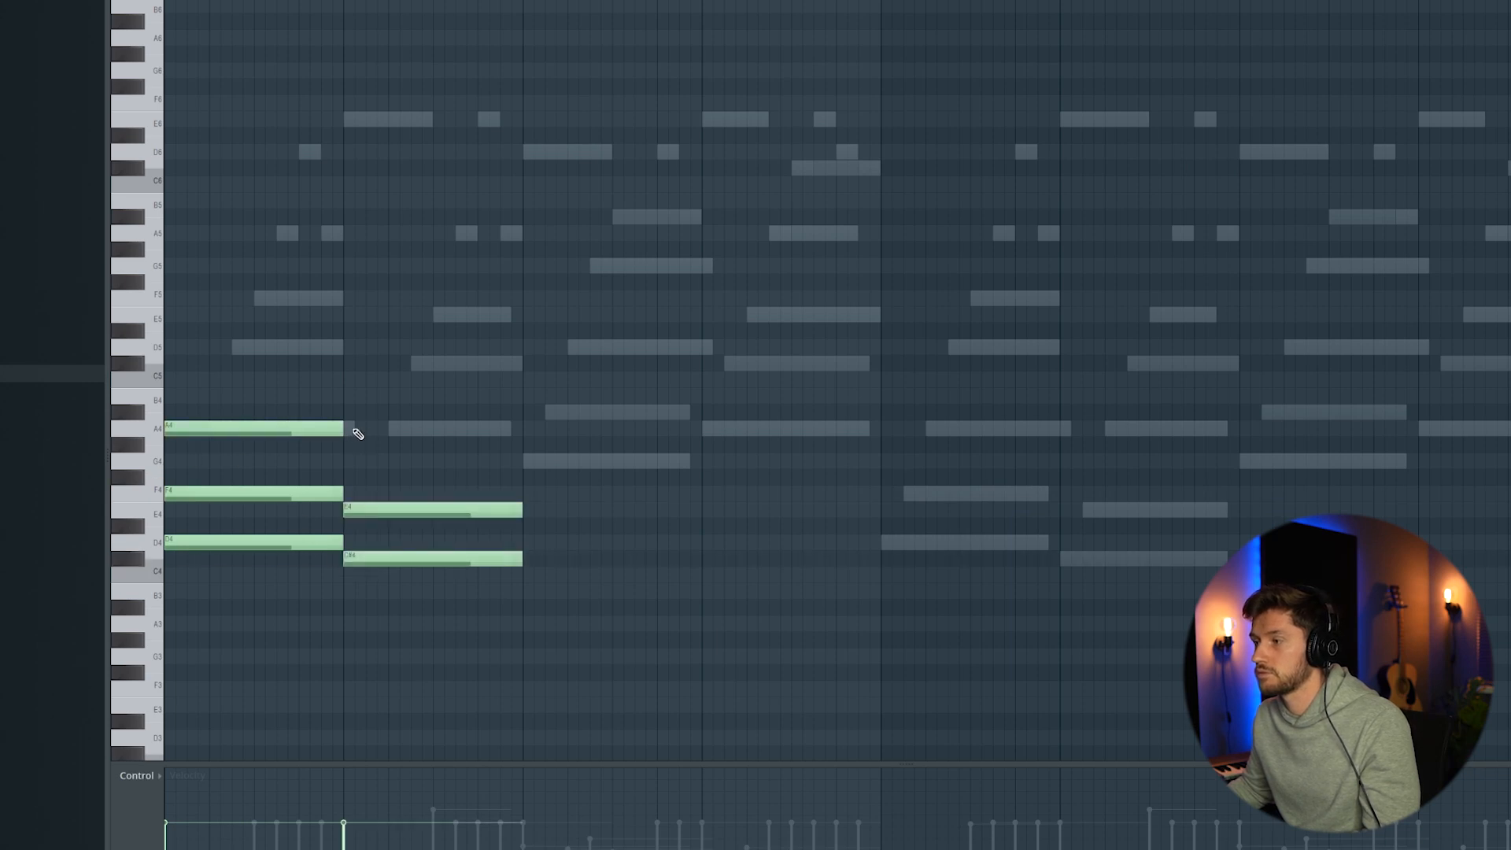
{"action": "left_click", "coordinate": [356, 431]}
Step: Draw one-bar chords G4–A#4–D5 in bar 3 and A4–C#5–E5 in bar 4, and raise all four string chords an octave
{"action": "left_click", "coordinate": [534, 462]}
{"action": "left_click", "coordinate": [525, 413]}
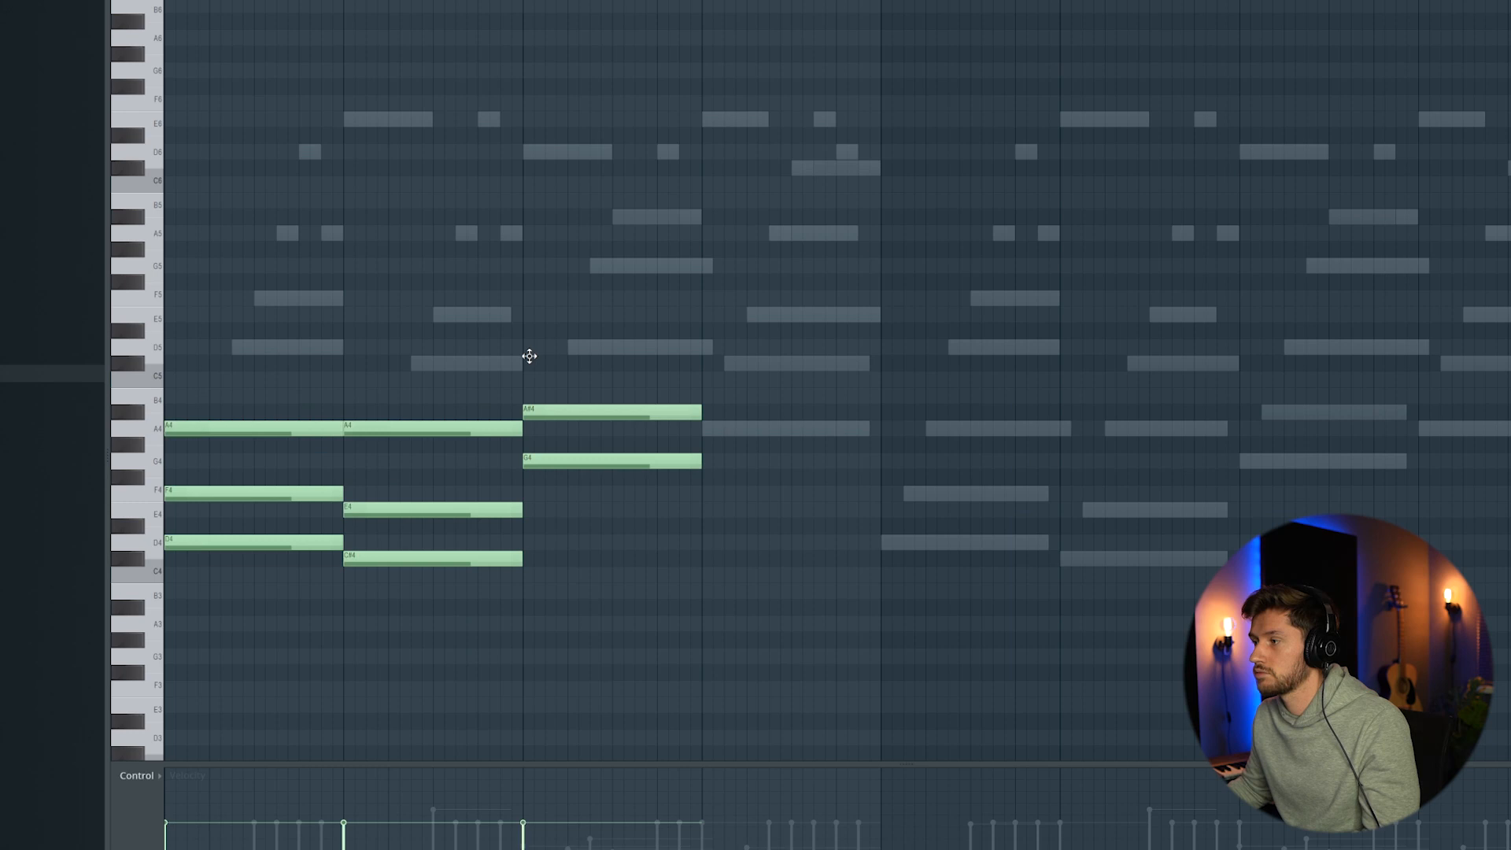
{"action": "left_click", "coordinate": [527, 348]}
{"action": "left_click", "coordinate": [708, 429]}
{"action": "left_click", "coordinate": [712, 364]}
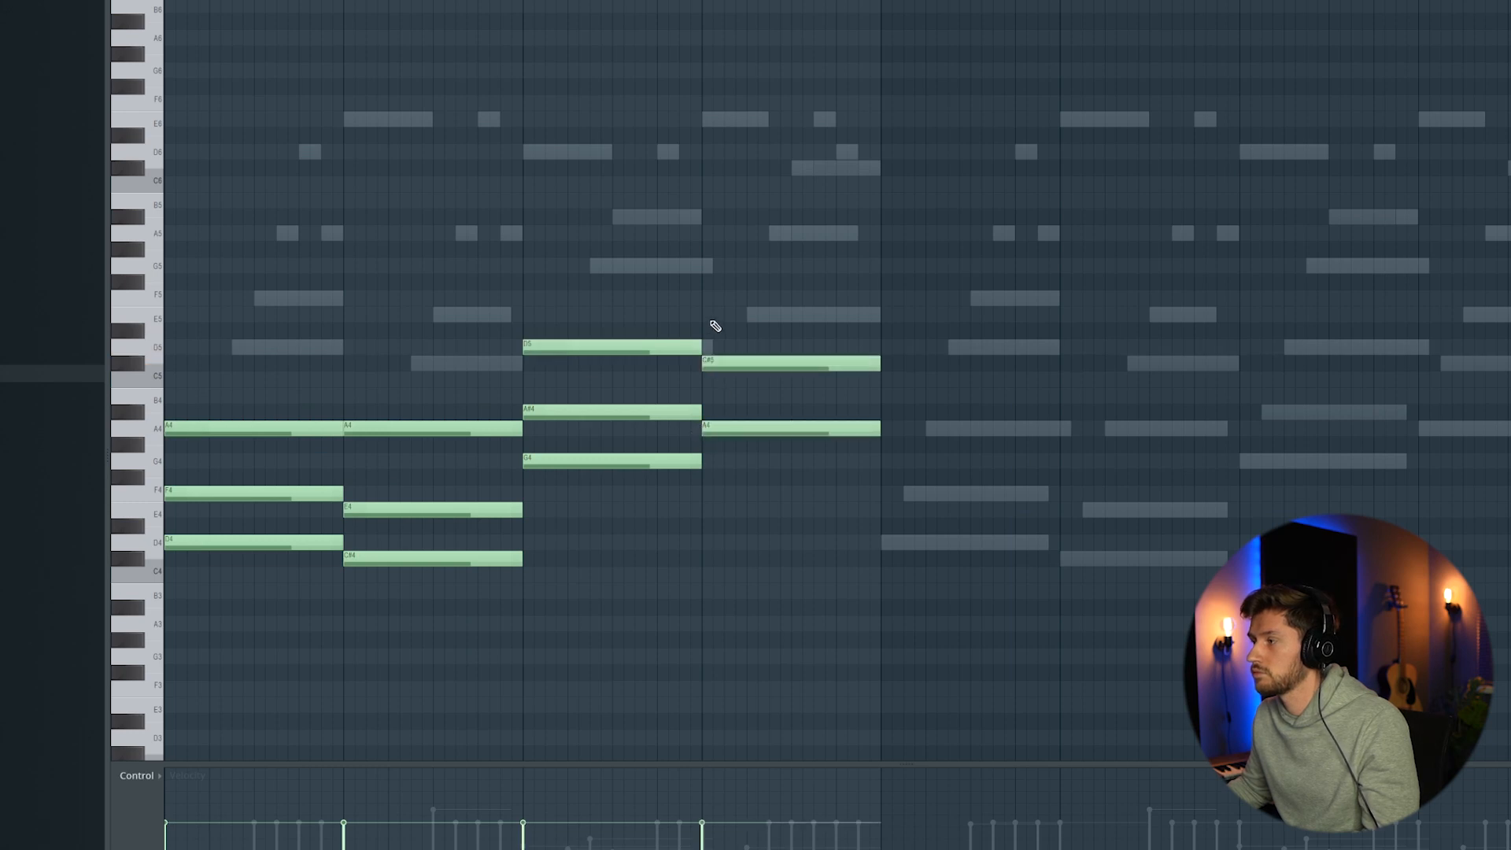
{"action": "left_click", "coordinate": [711, 315]}
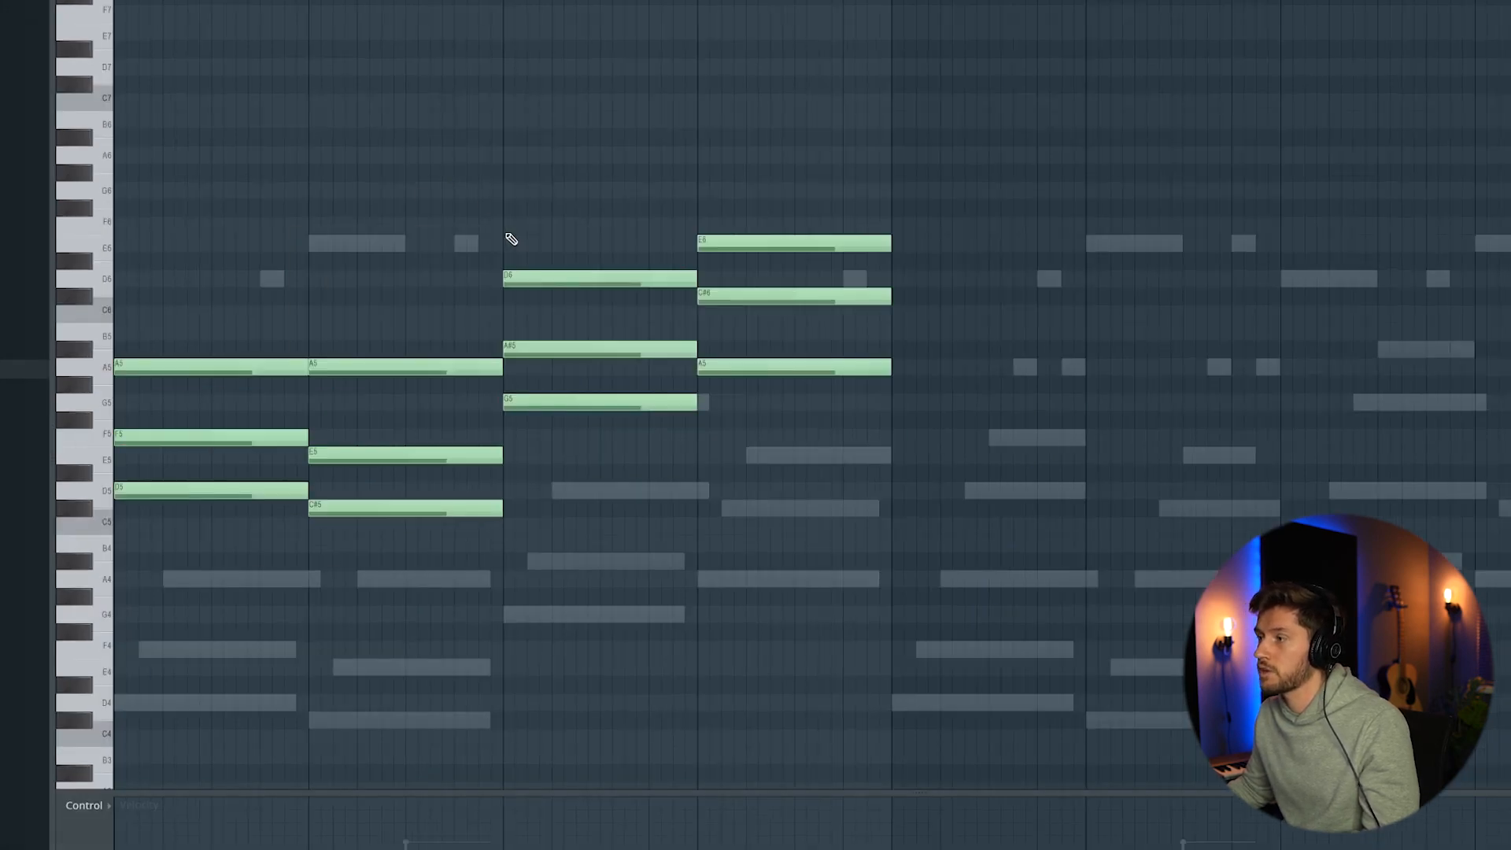
Step: Play back the string chords, delete those in bars 2 and 4, and repeat the remaining two across bars 5 to 8
{"action": "key", "text": "space"}
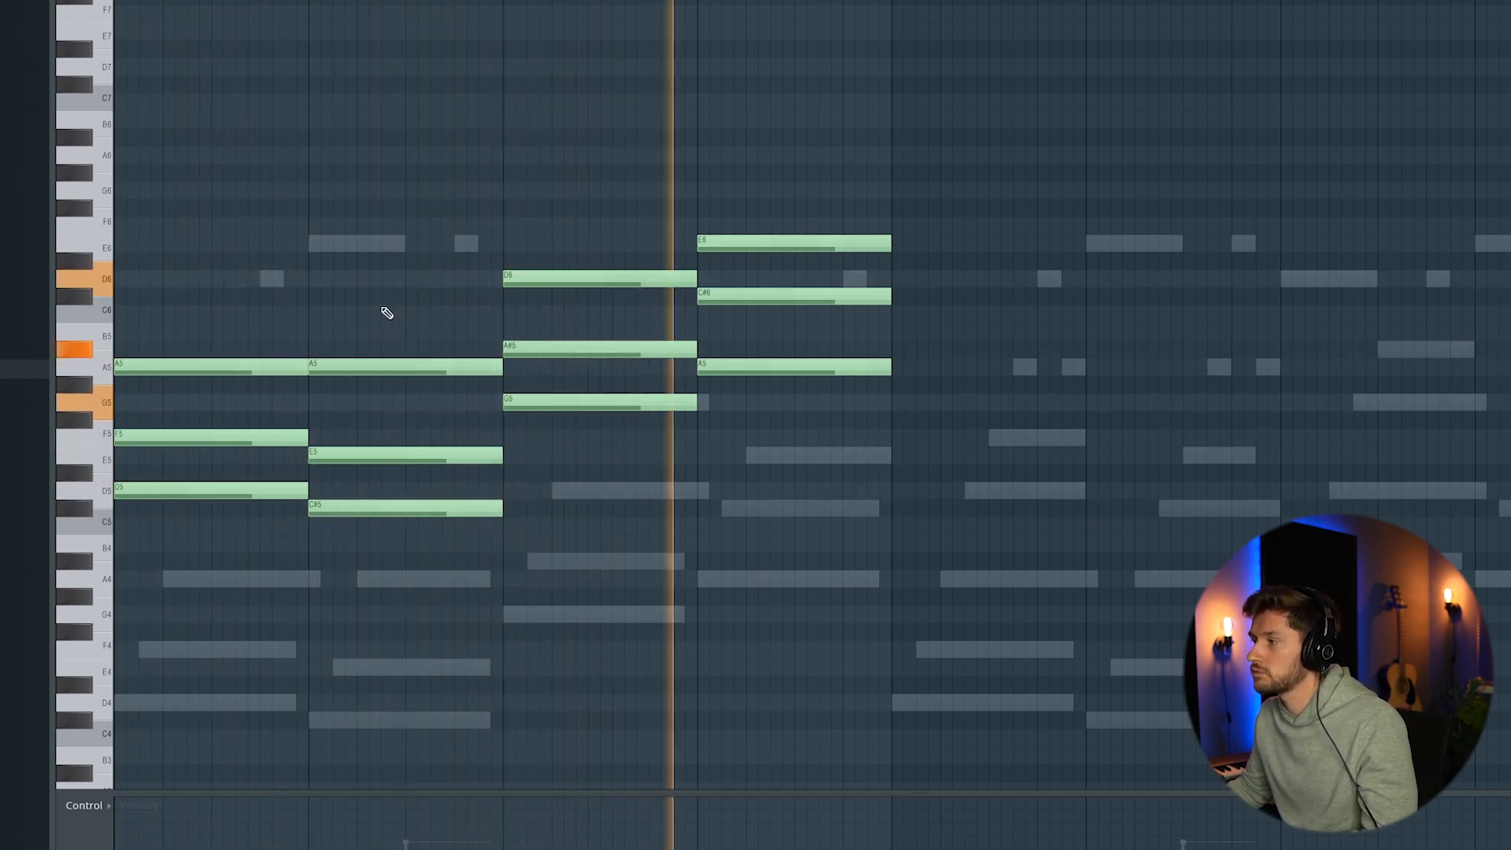
{"action": "key", "text": "space"}
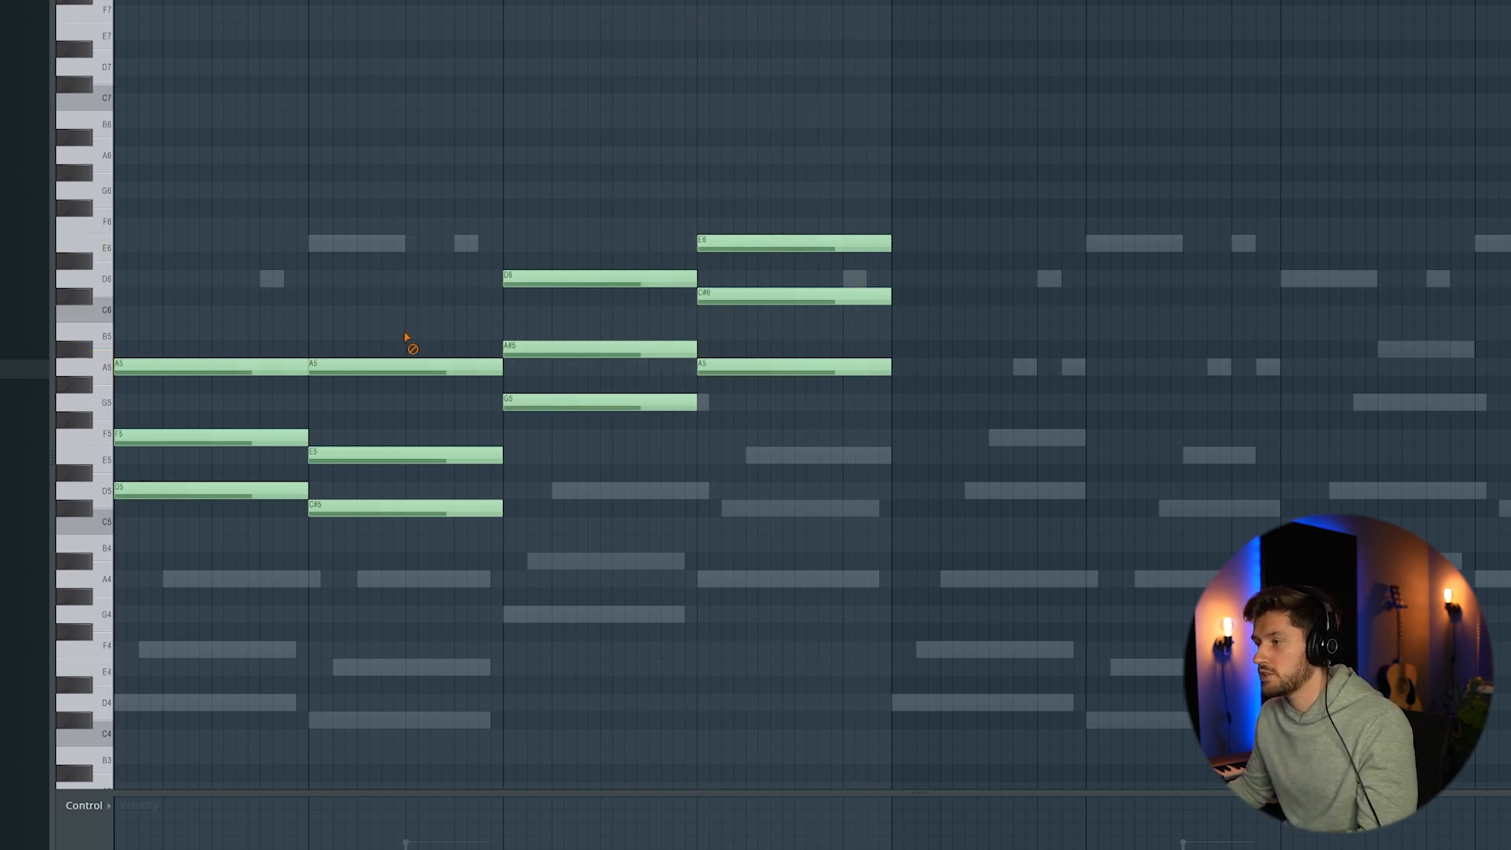
{"action": "right_click", "coordinate": [407, 367]}
{"action": "right_click", "coordinate": [410, 455]}
{"action": "right_click", "coordinate": [413, 508]}
{"action": "right_click", "coordinate": [740, 243]}
{"action": "right_click", "coordinate": [740, 367]}
{"action": "right_click", "coordinate": [740, 296]}
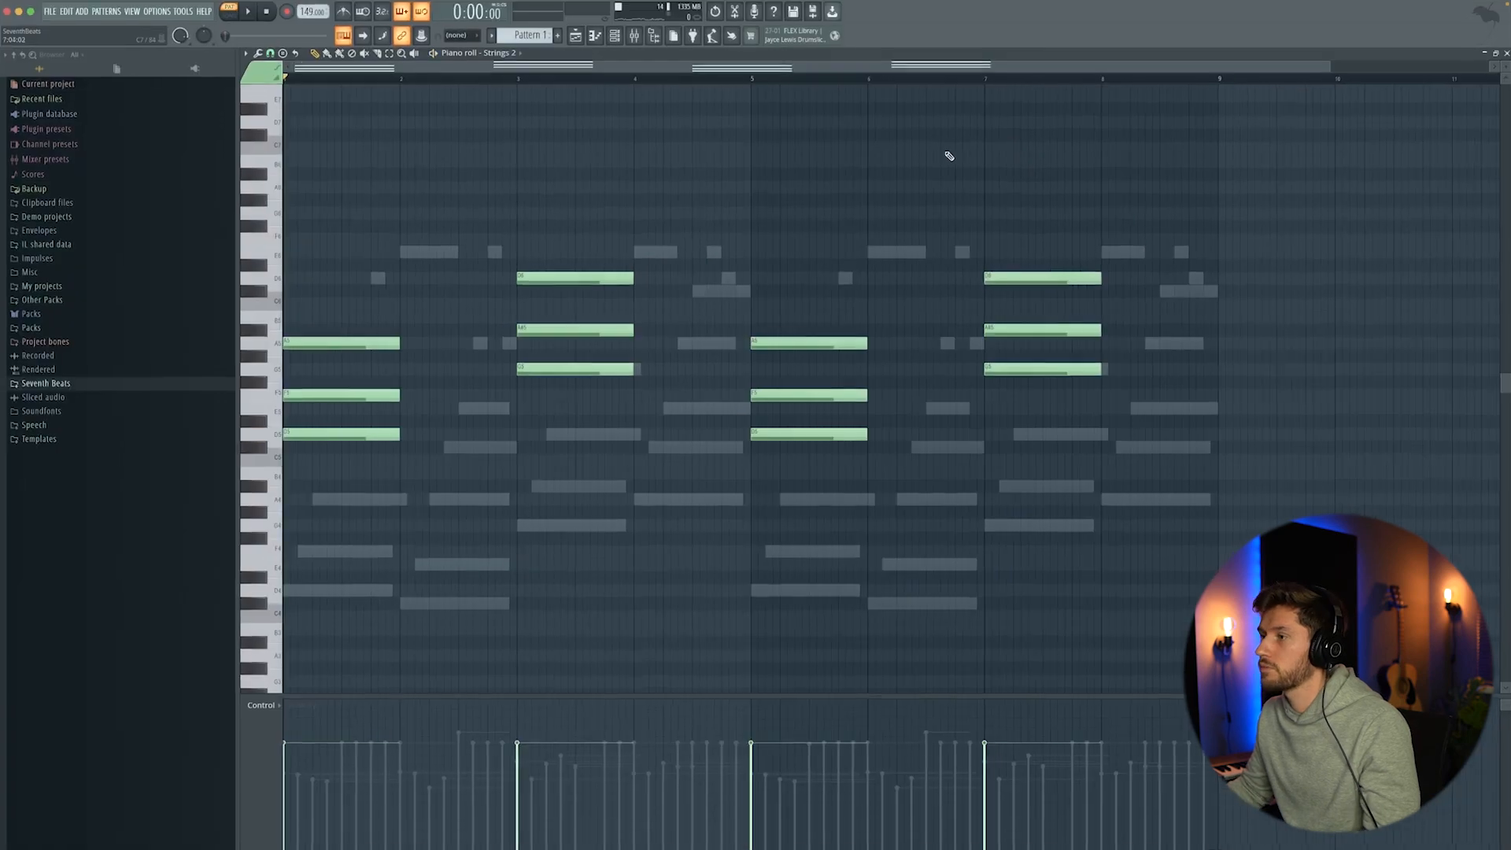
Step: Play back the string chords, route the Strings 2 channel to mixer track 22, and lower that track's volume fader
{"action": "key", "text": "space"}
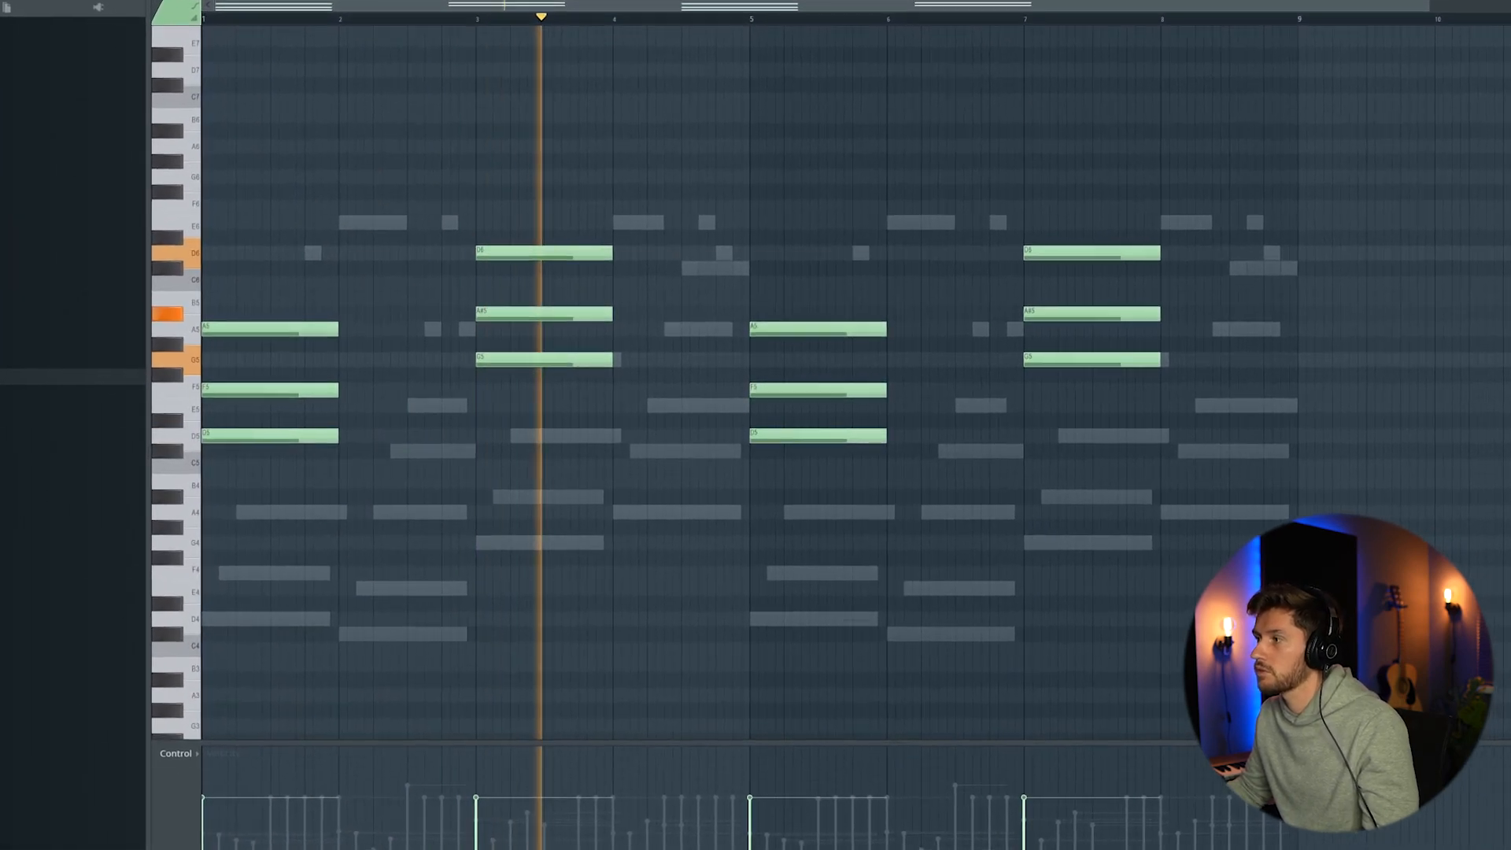
{"action": "key", "text": "F6"}
{"action": "key", "text": "space"}
{"action": "key", "text": "F9"}
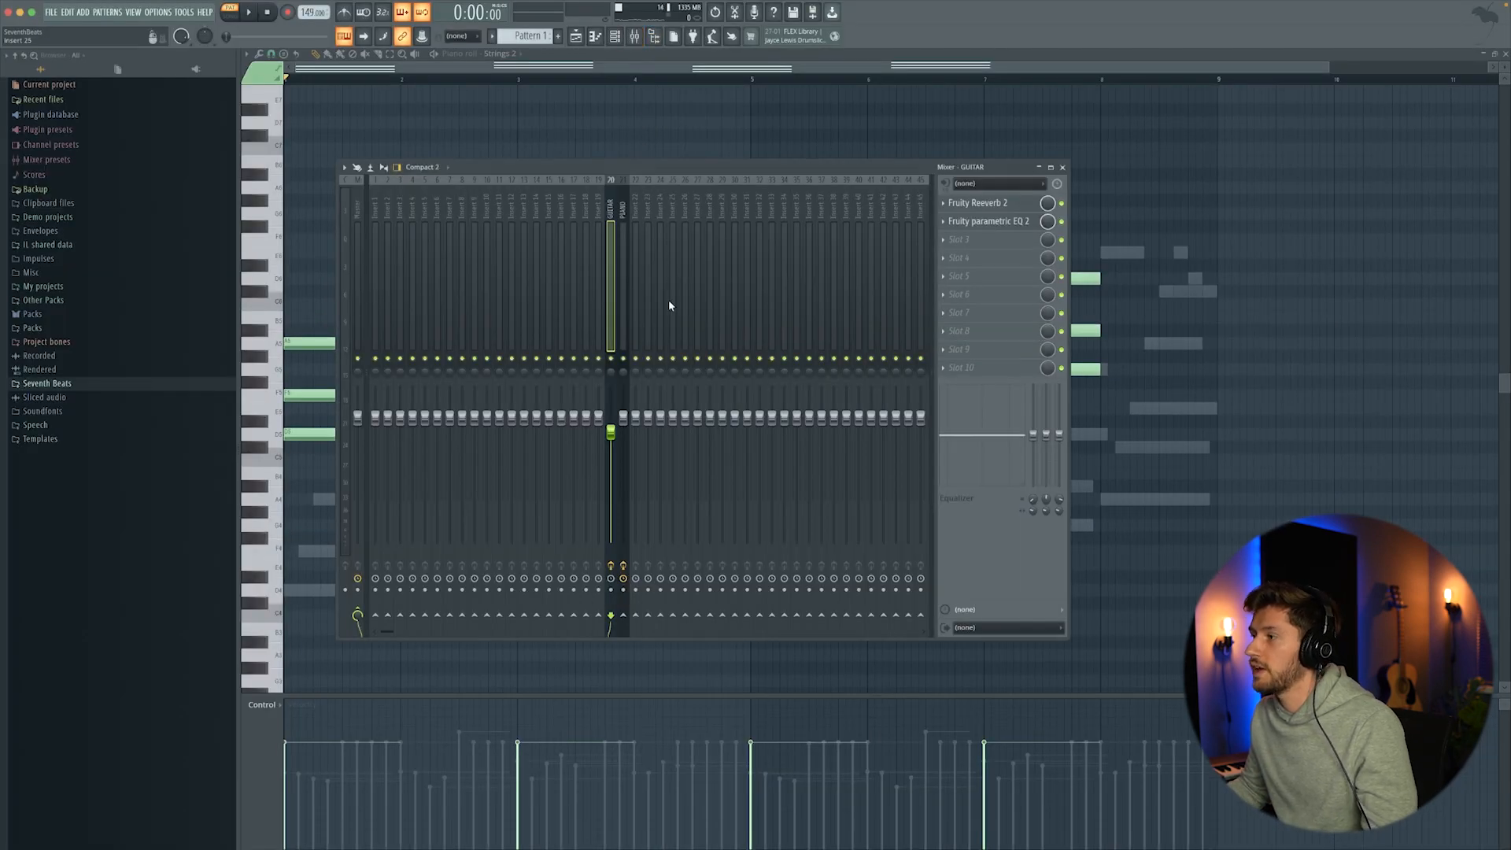
{"action": "right_click", "coordinate": [633, 202]}
{"action": "left_click", "coordinate": [692, 292]}
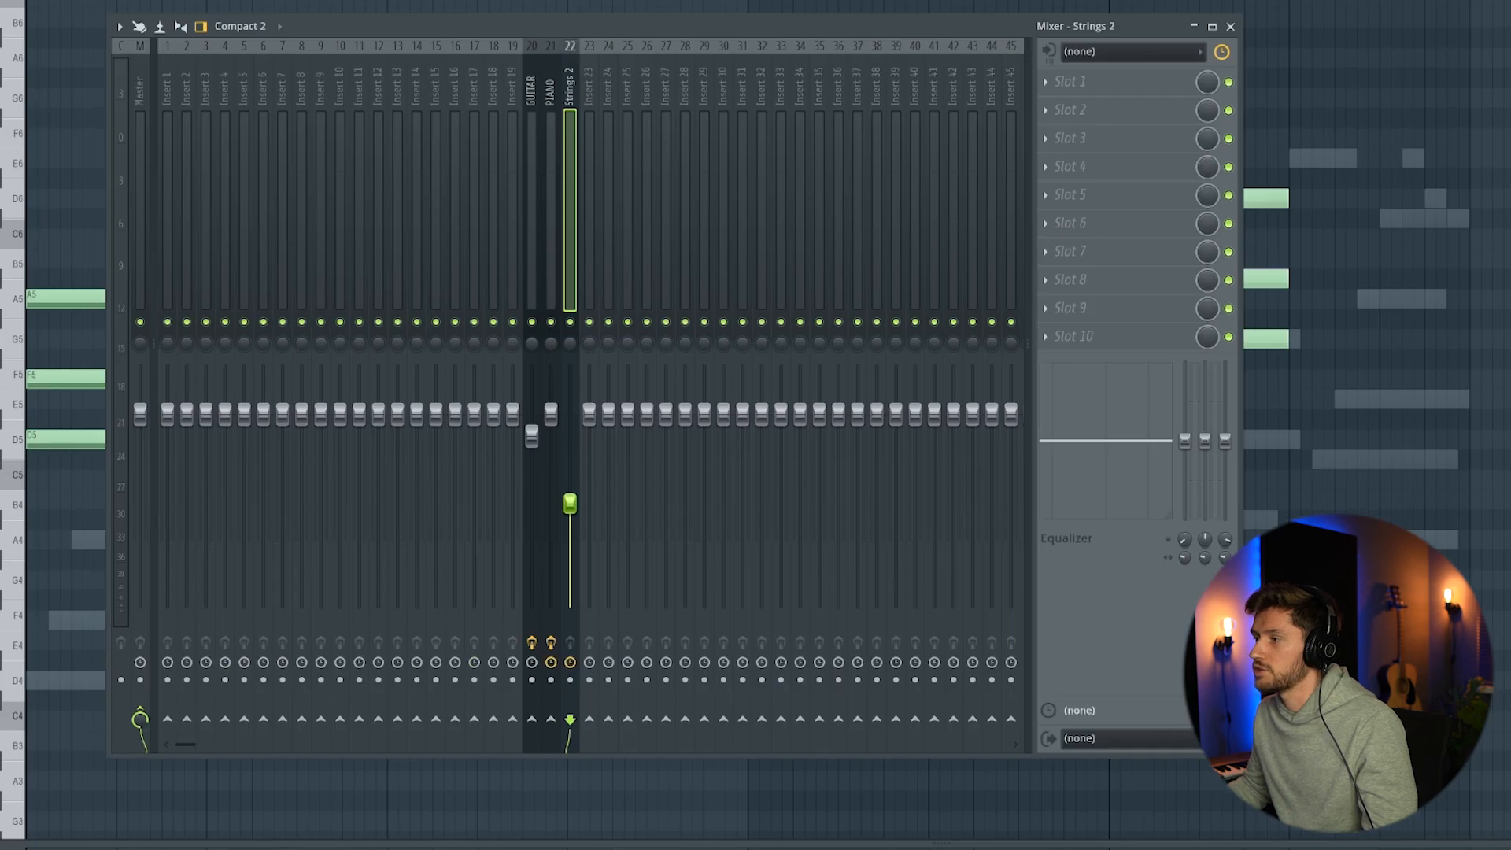
{"action": "left_click_drag", "start_coordinate": [570, 496], "coordinate": [570, 503]}
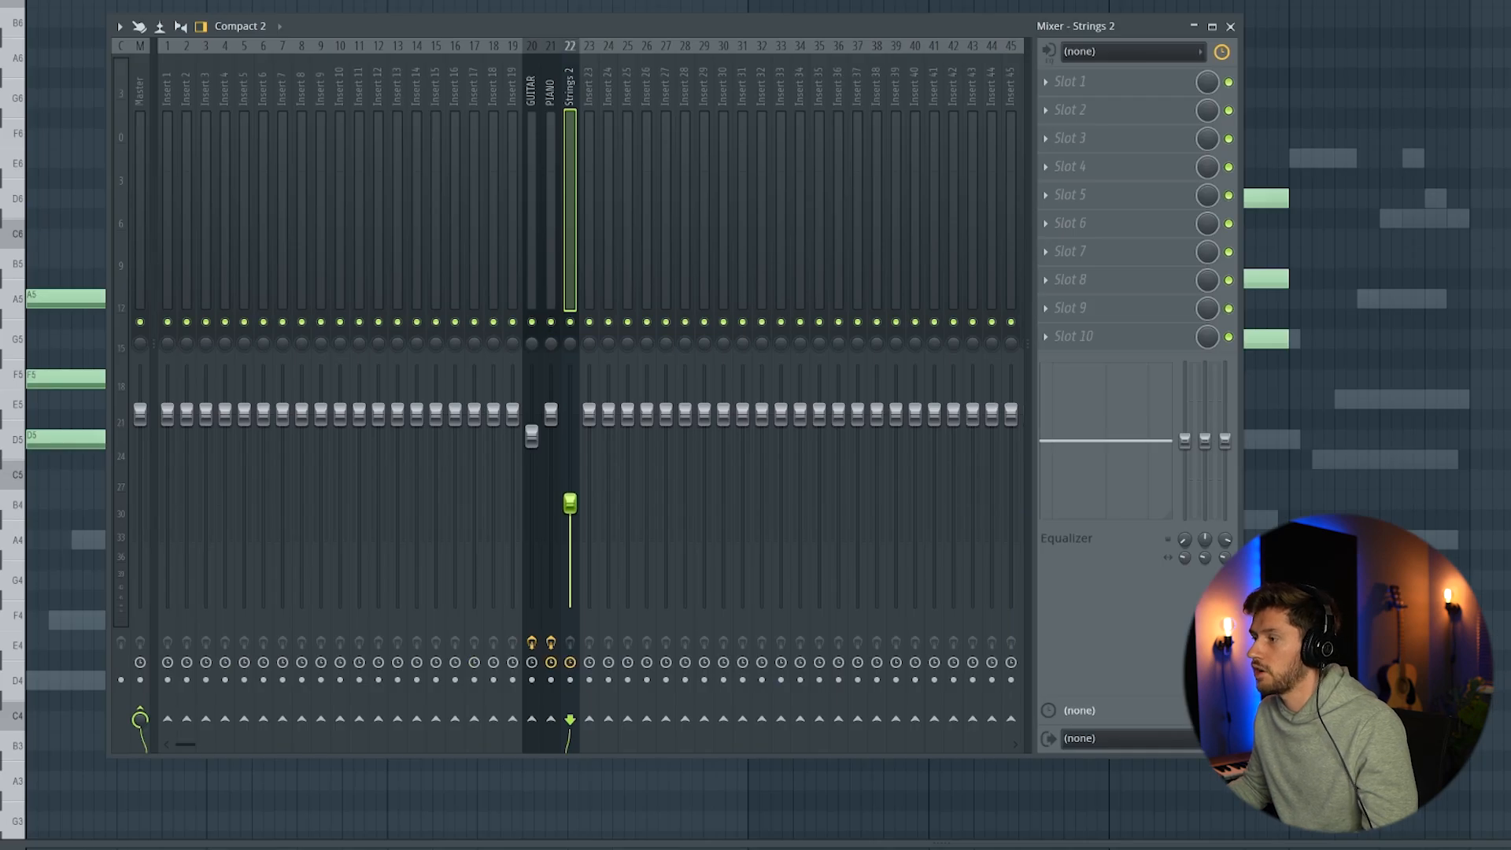
Step: Add Fruity Parametric EQ 2 to the Strings 2 track, roll off the highs with a low-pass curve during playback, and close it
{"action": "left_click", "coordinate": [1047, 84]}
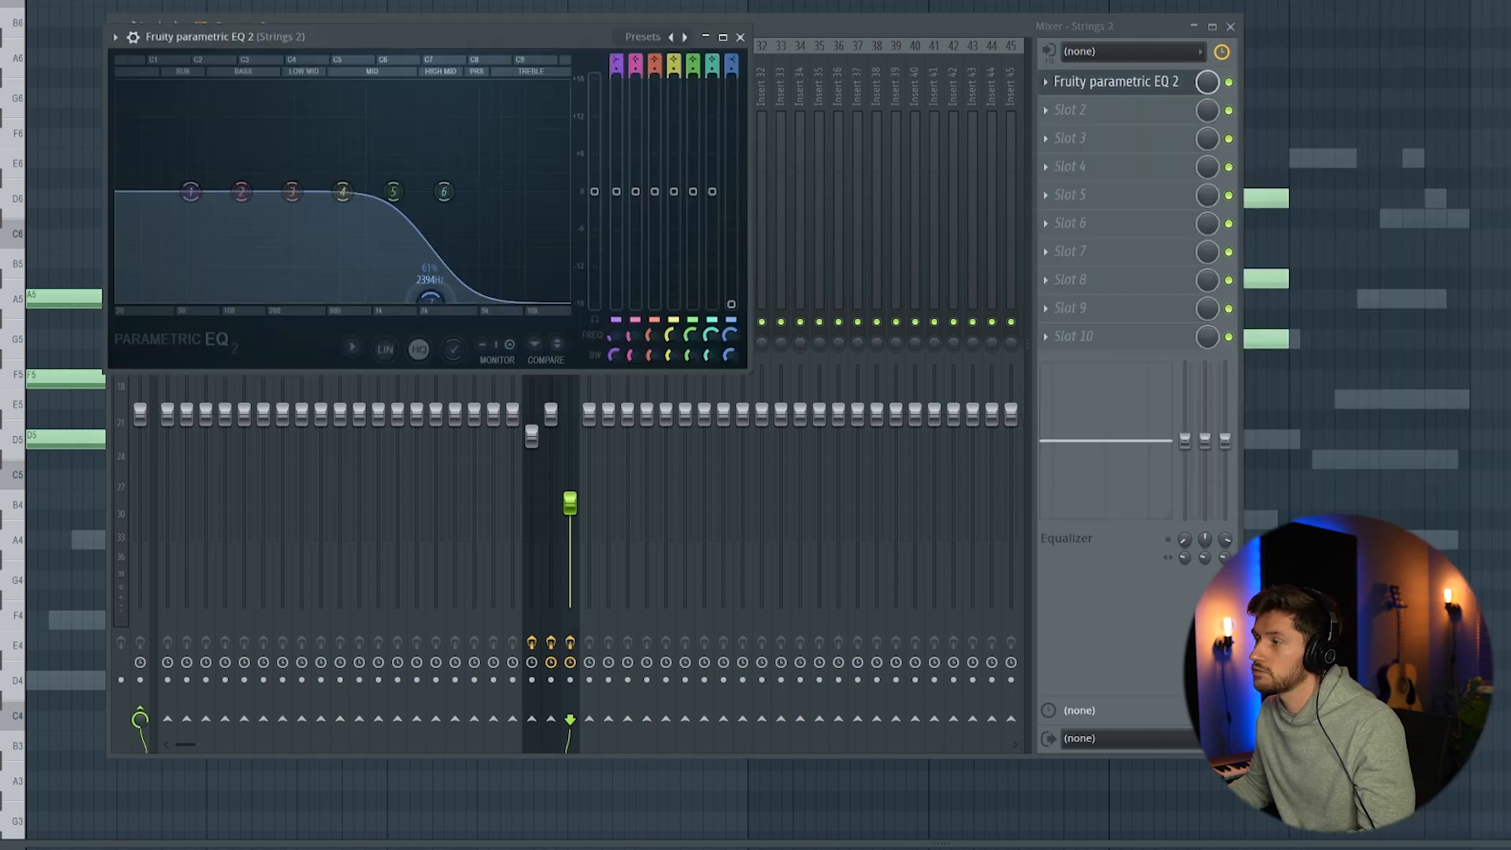
{"action": "key", "text": "space"}
{"action": "left_click_drag", "start_coordinate": [430, 298], "coordinate": [447, 298]}
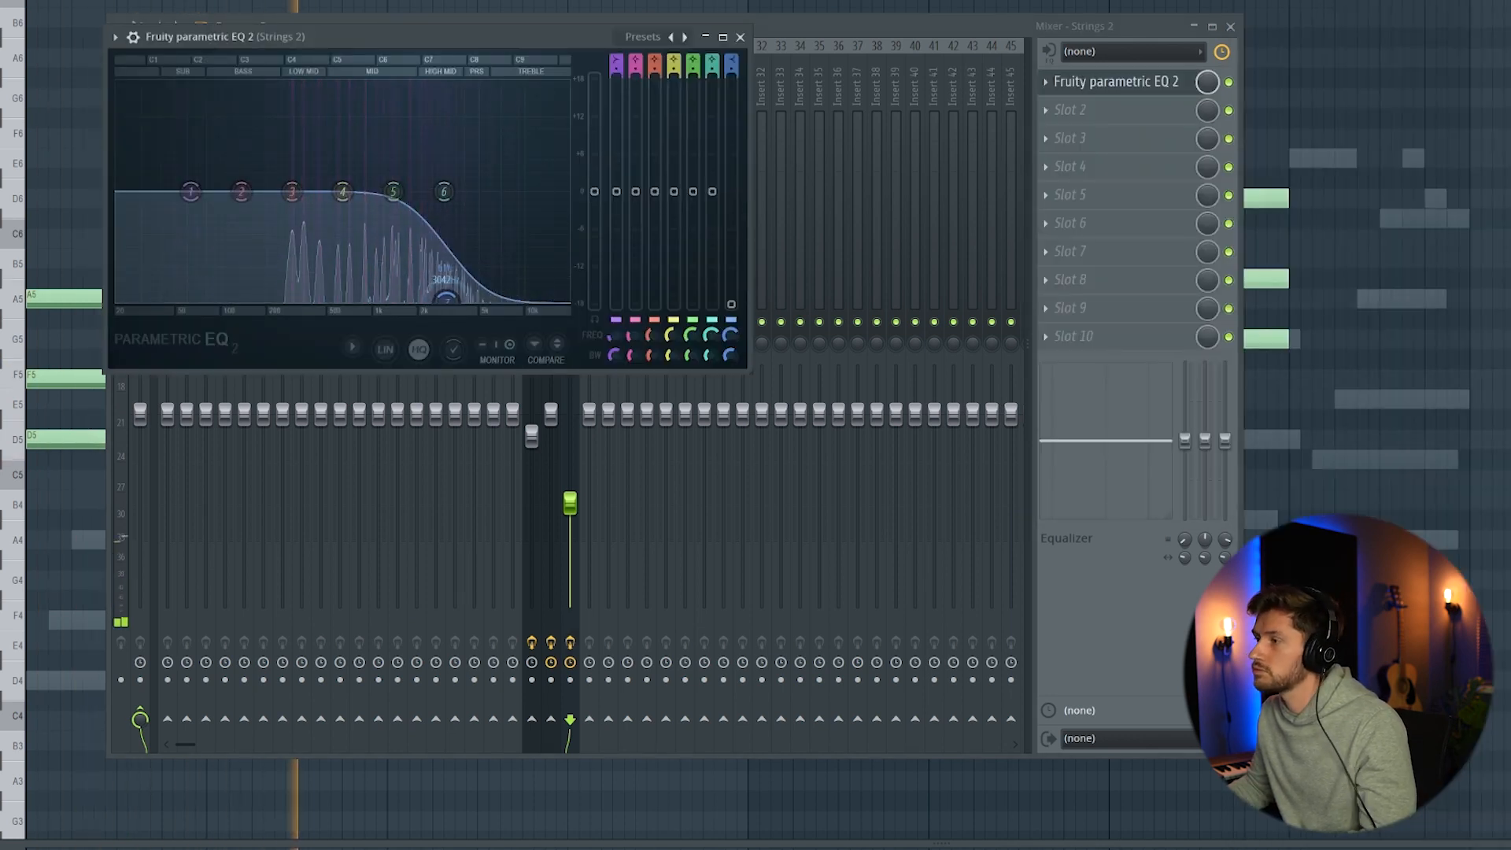
{"action": "left_click", "coordinate": [741, 37]}
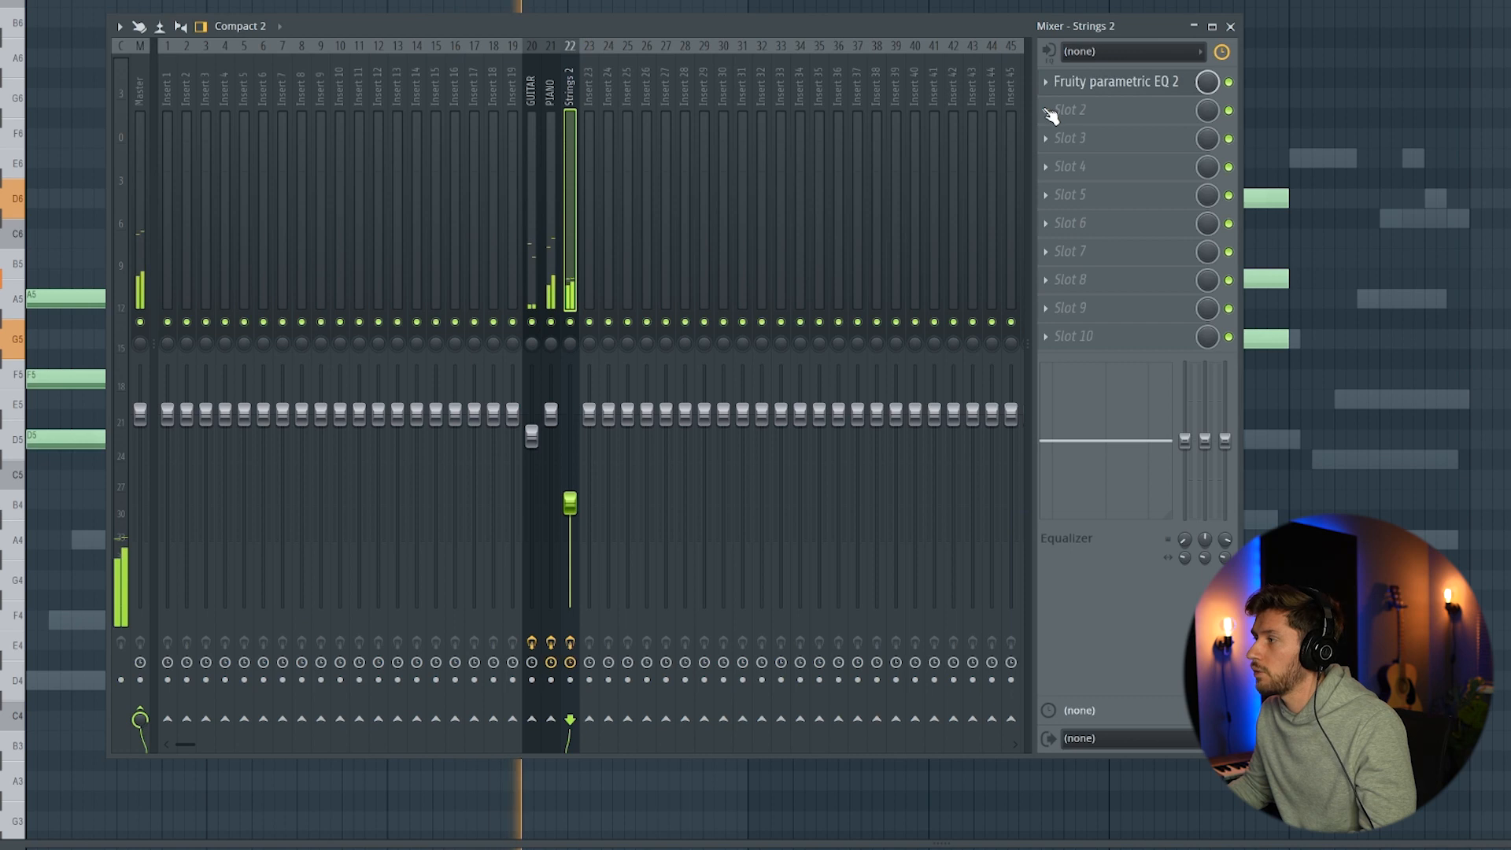
Step: Add Fruity Reeverb 2 in slot 2 of the Strings 2 track, adjust its decay, raise the high cut, and stop playback
{"action": "left_click", "coordinate": [1052, 110]}
{"action": "left_click", "coordinate": [1300, 144]}
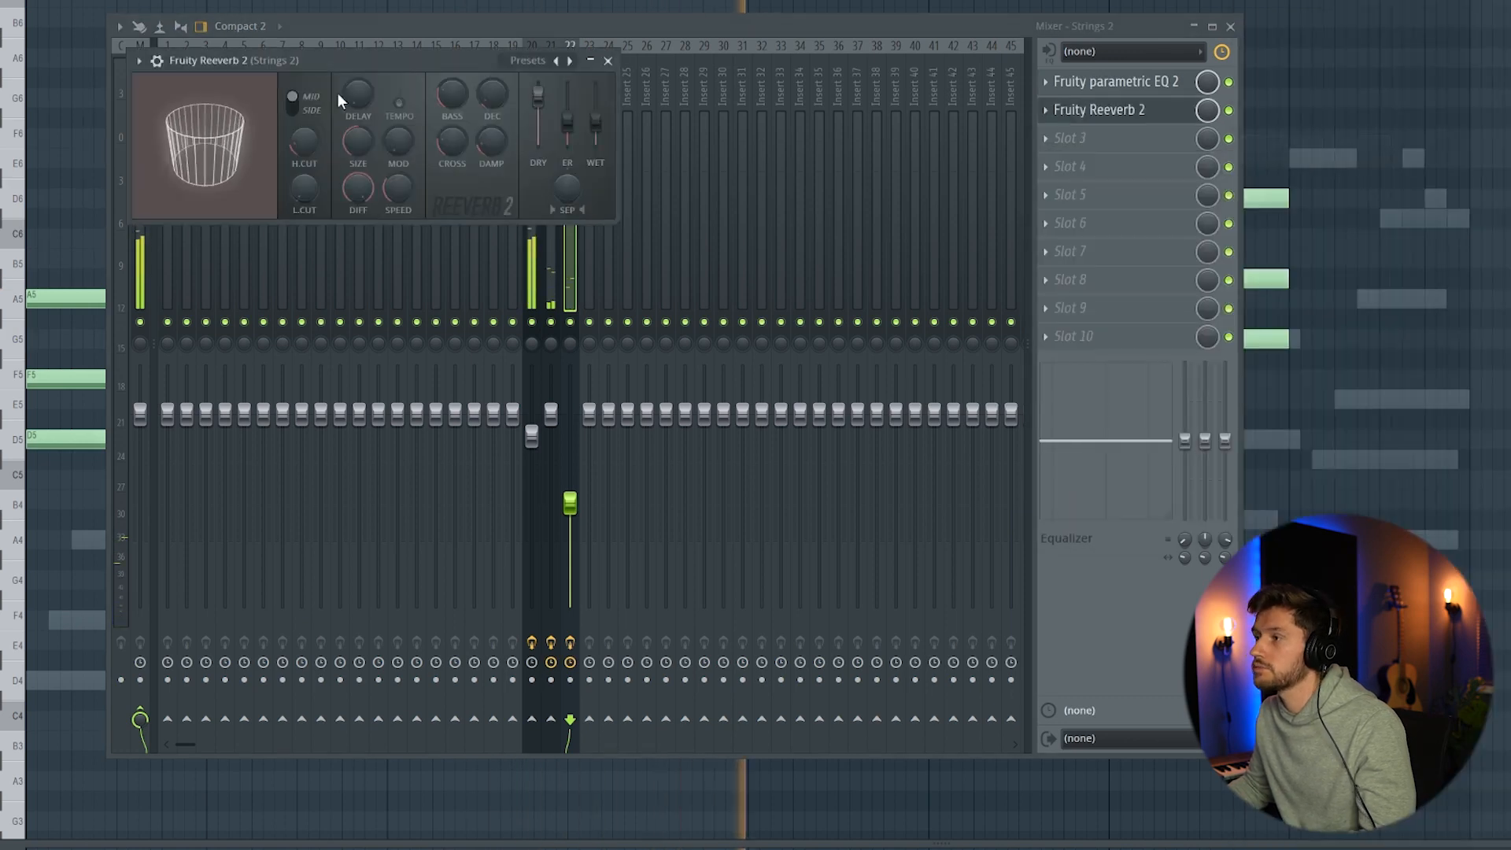
{"action": "left_click_drag", "start_coordinate": [596, 117], "coordinate": [596, 117]}
{"action": "left_click_drag", "start_coordinate": [493, 94], "coordinate": [492, 102]}
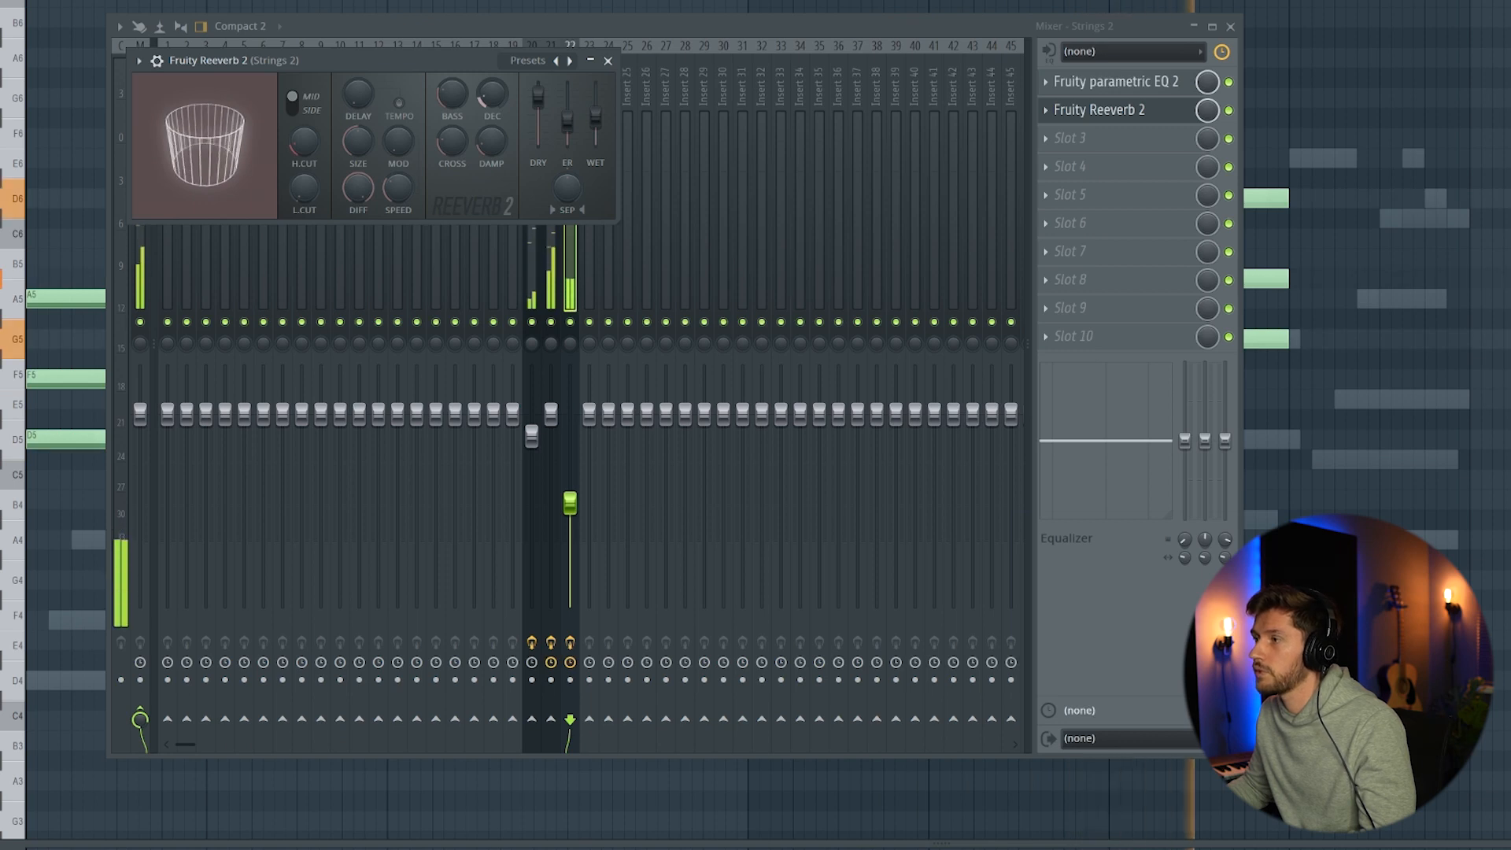
{"action": "left_click_drag", "start_coordinate": [300, 147], "coordinate": [300, 124]}
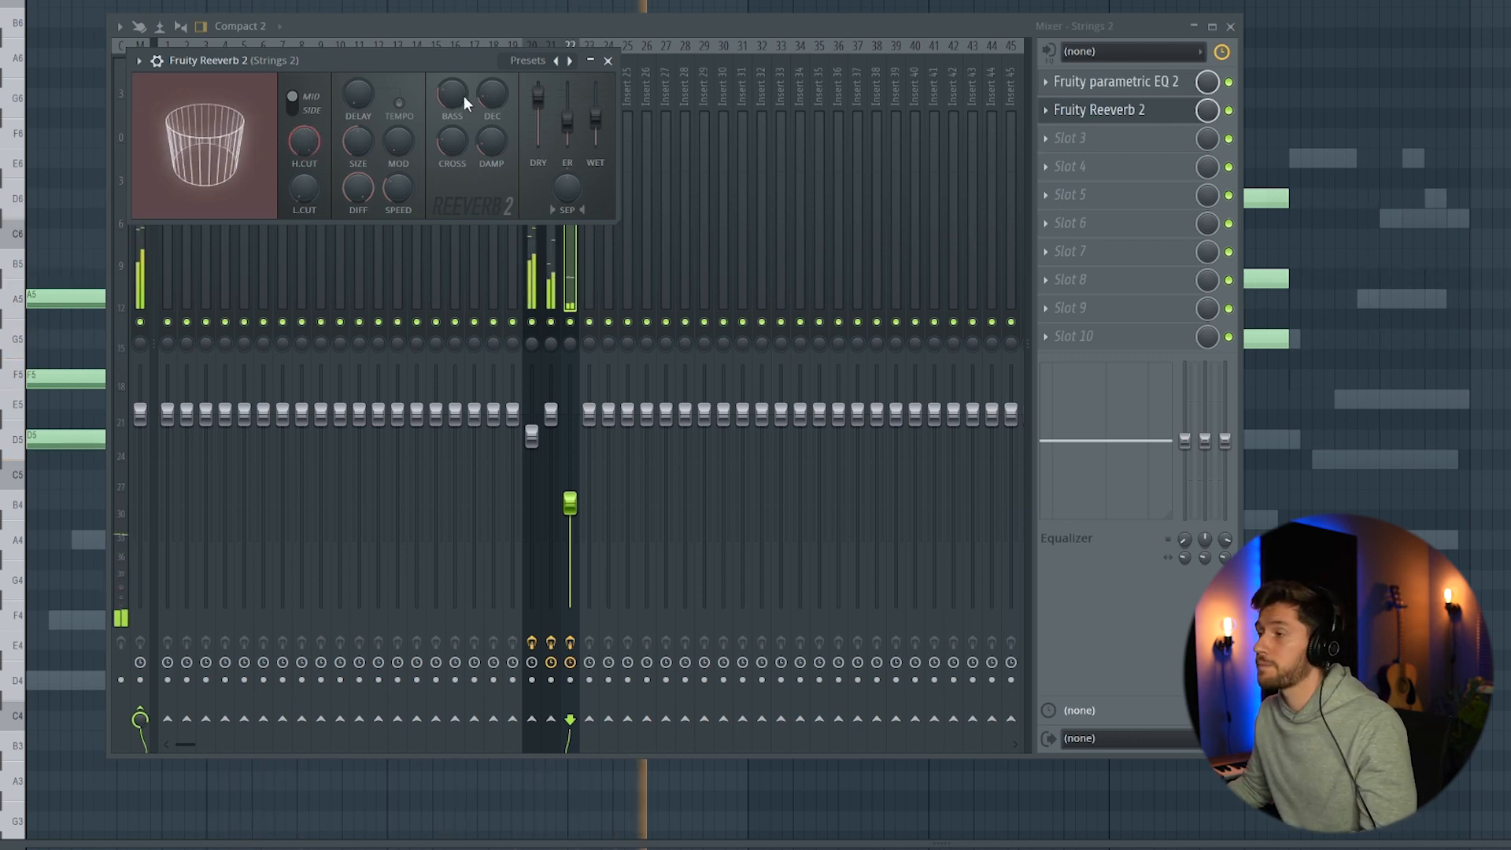
{"action": "left_click", "coordinate": [608, 61]}
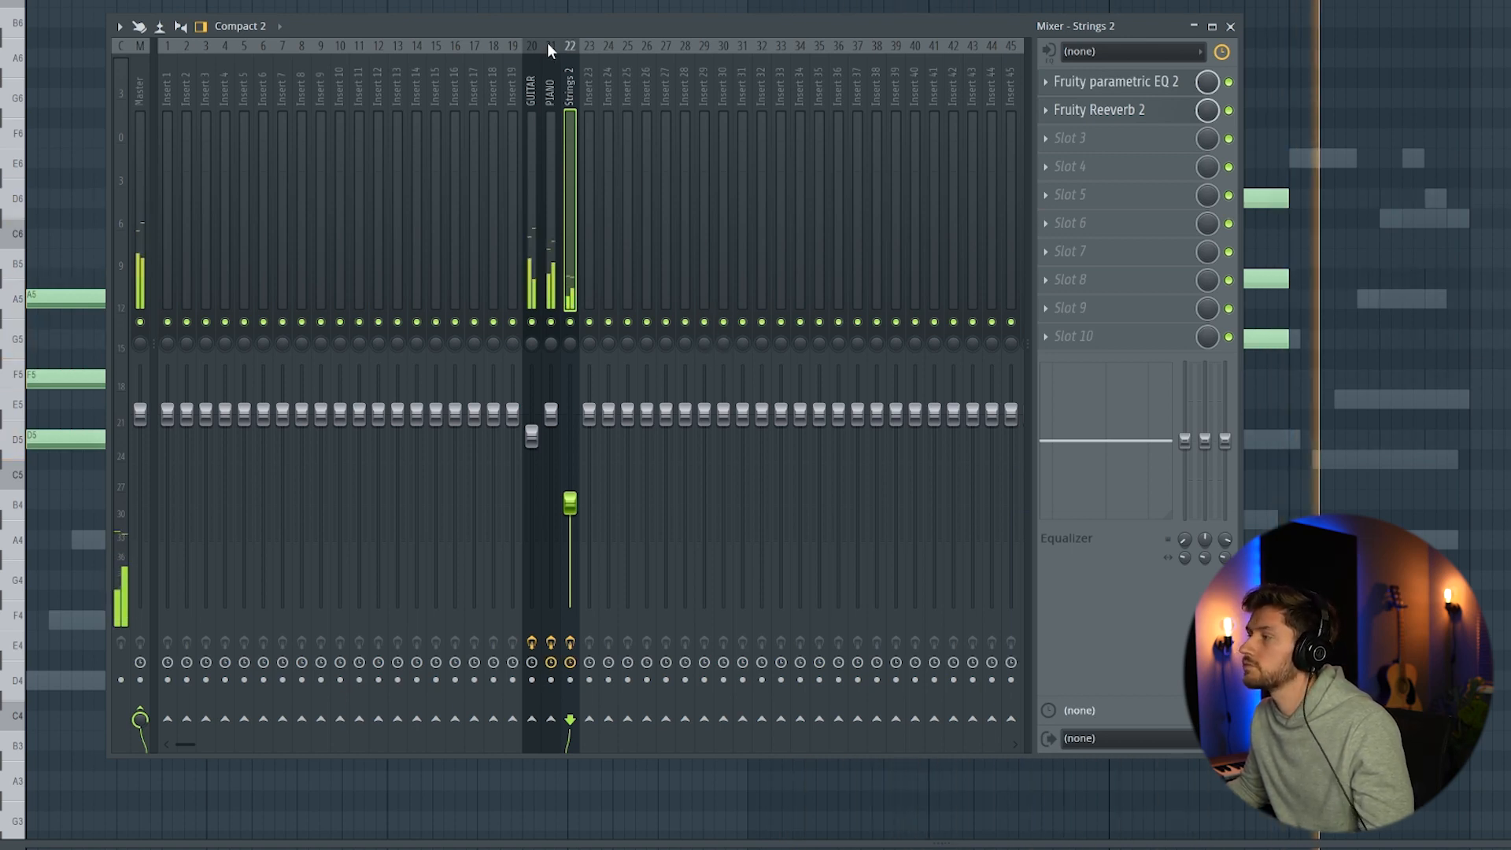
{"action": "key", "text": "space"}
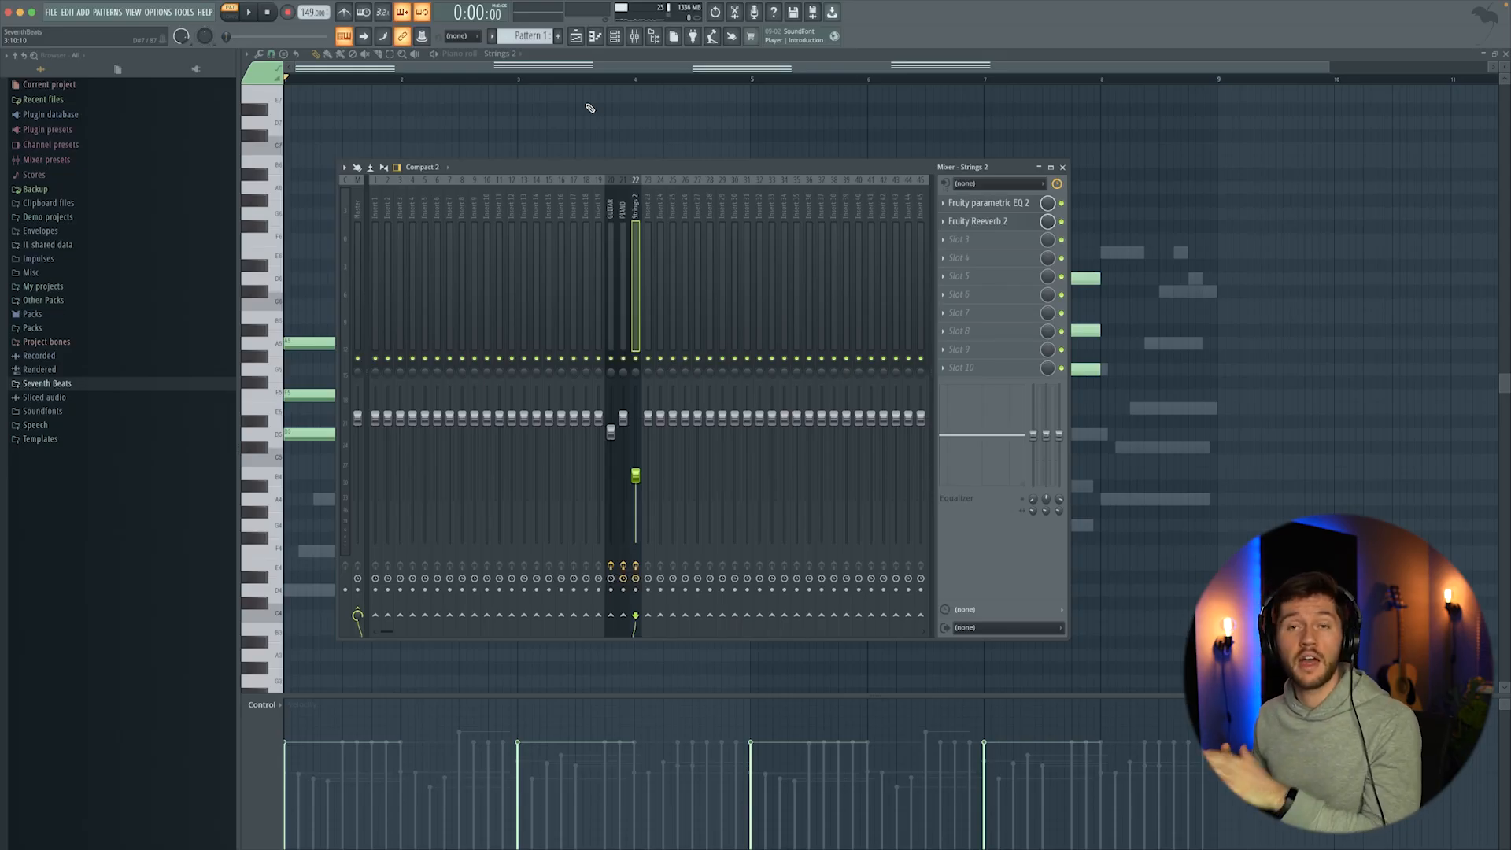
Step: Review the loaded drum samples one by one, from clap and hi-hat through perc and 808 to the kick
{"action": "left_click", "coordinate": [575, 36]}
{"action": "left_click", "coordinate": [615, 36]}
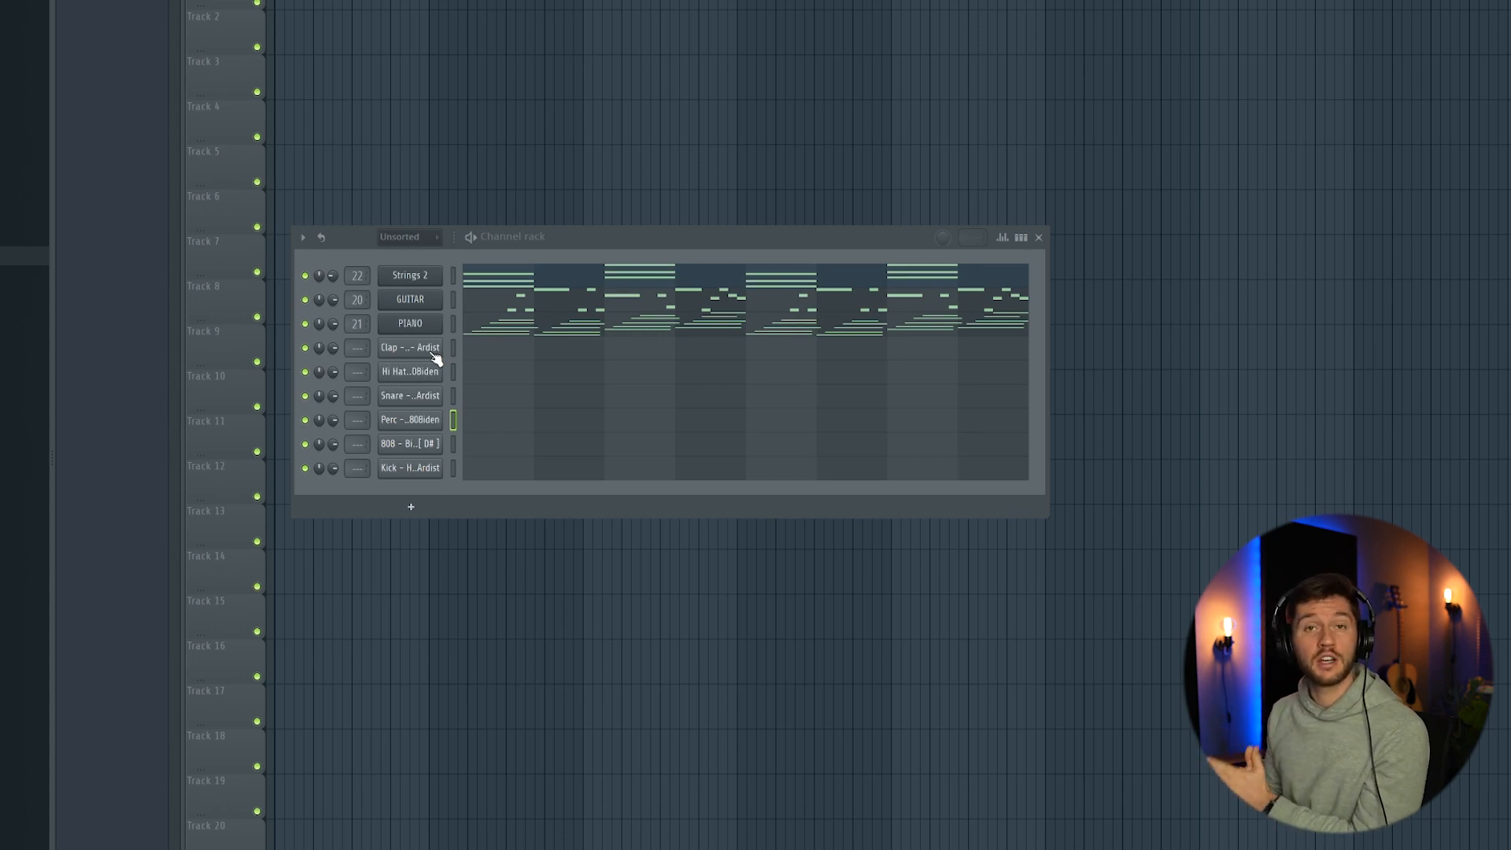
{"action": "left_click", "coordinate": [434, 356]}
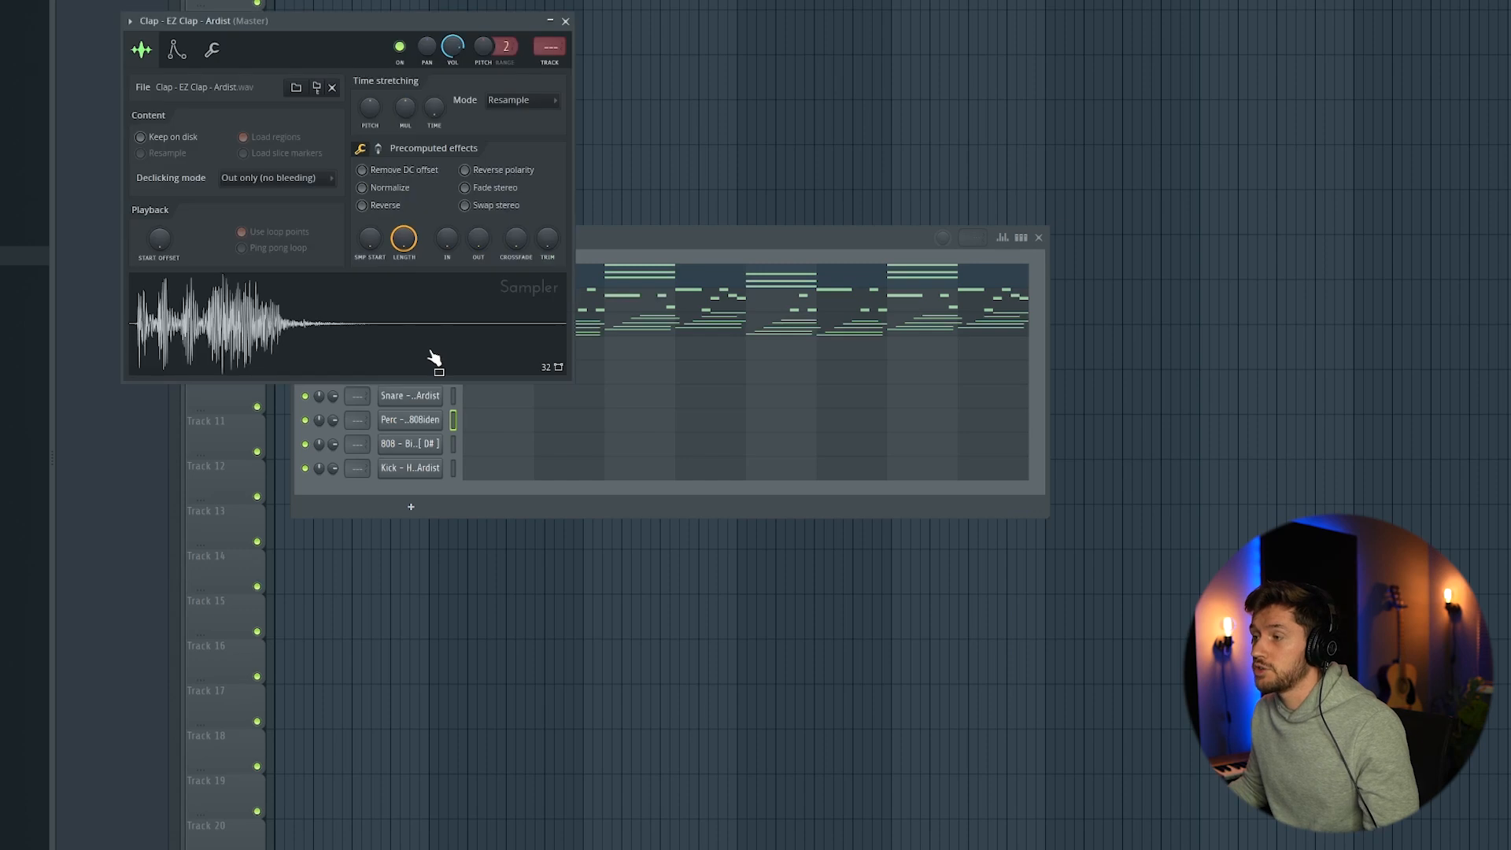
{"action": "key", "text": "Up"}
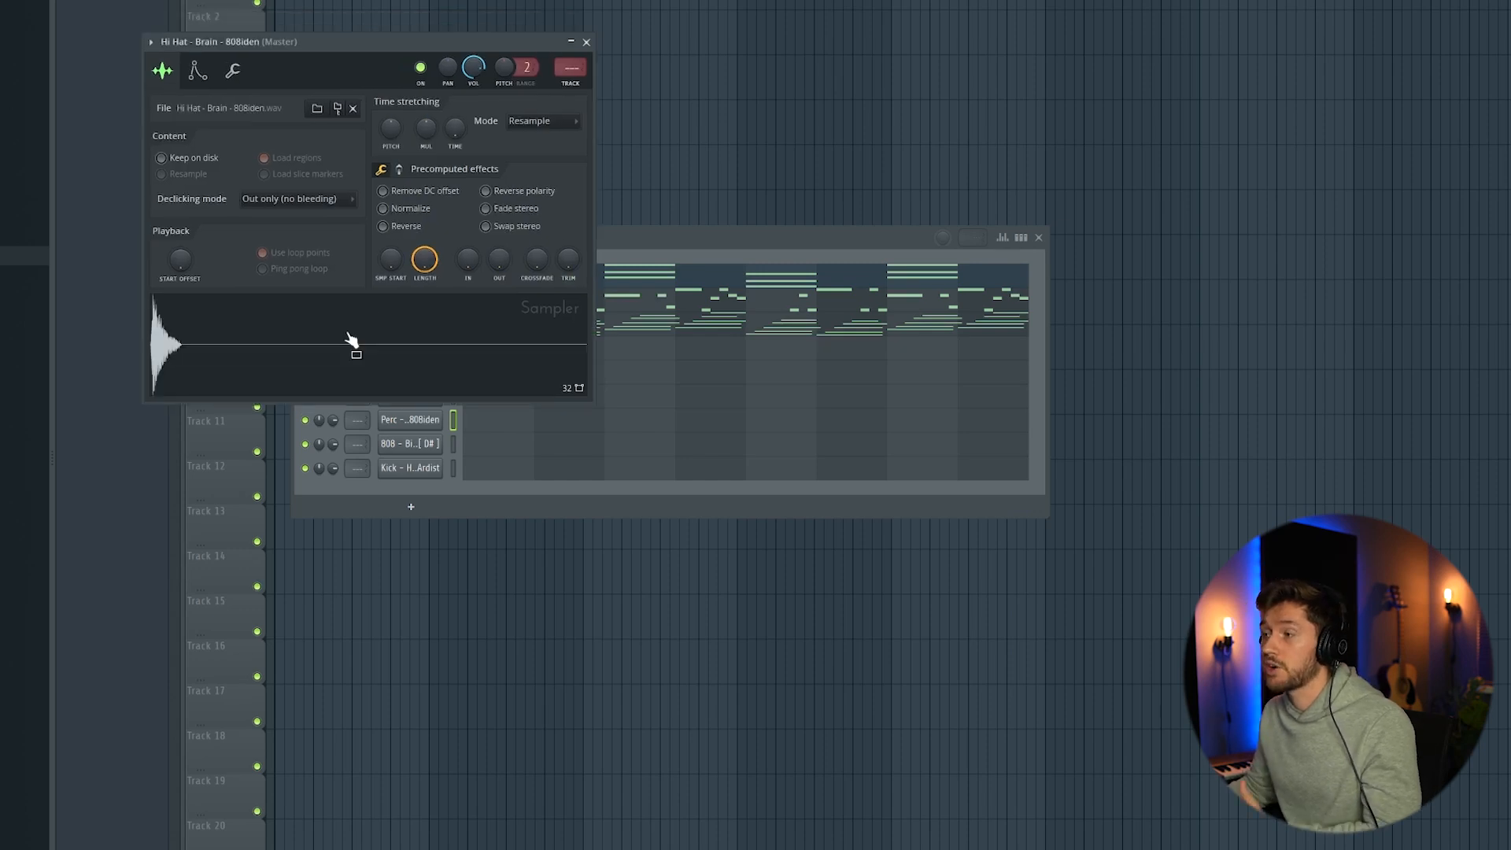
{"action": "left_click", "coordinate": [587, 43]}
{"action": "left_click", "coordinate": [410, 370]}
{"action": "key", "text": "Up"}
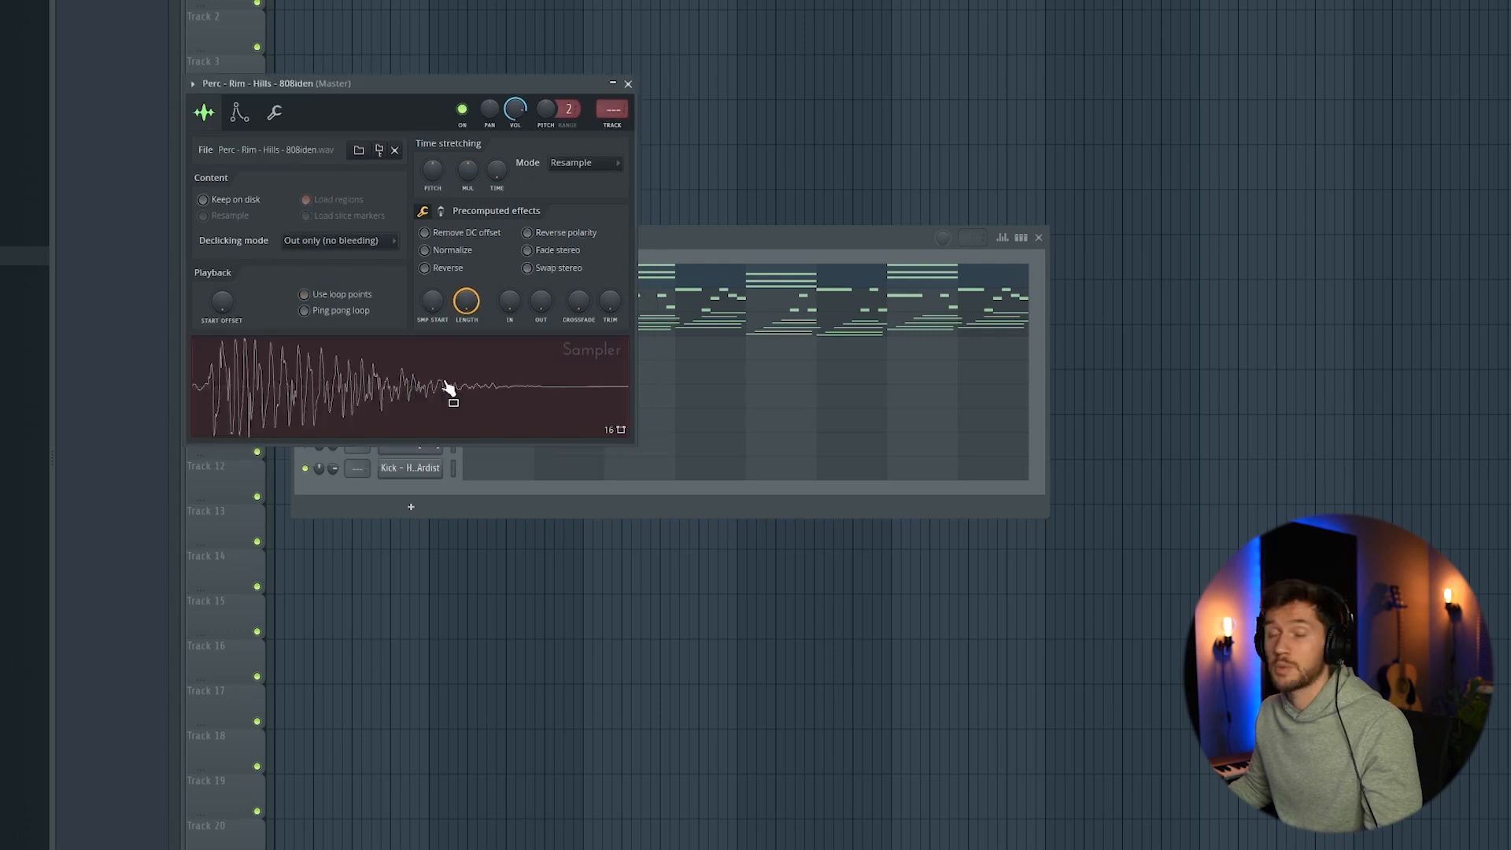
{"action": "key", "text": "Up"}
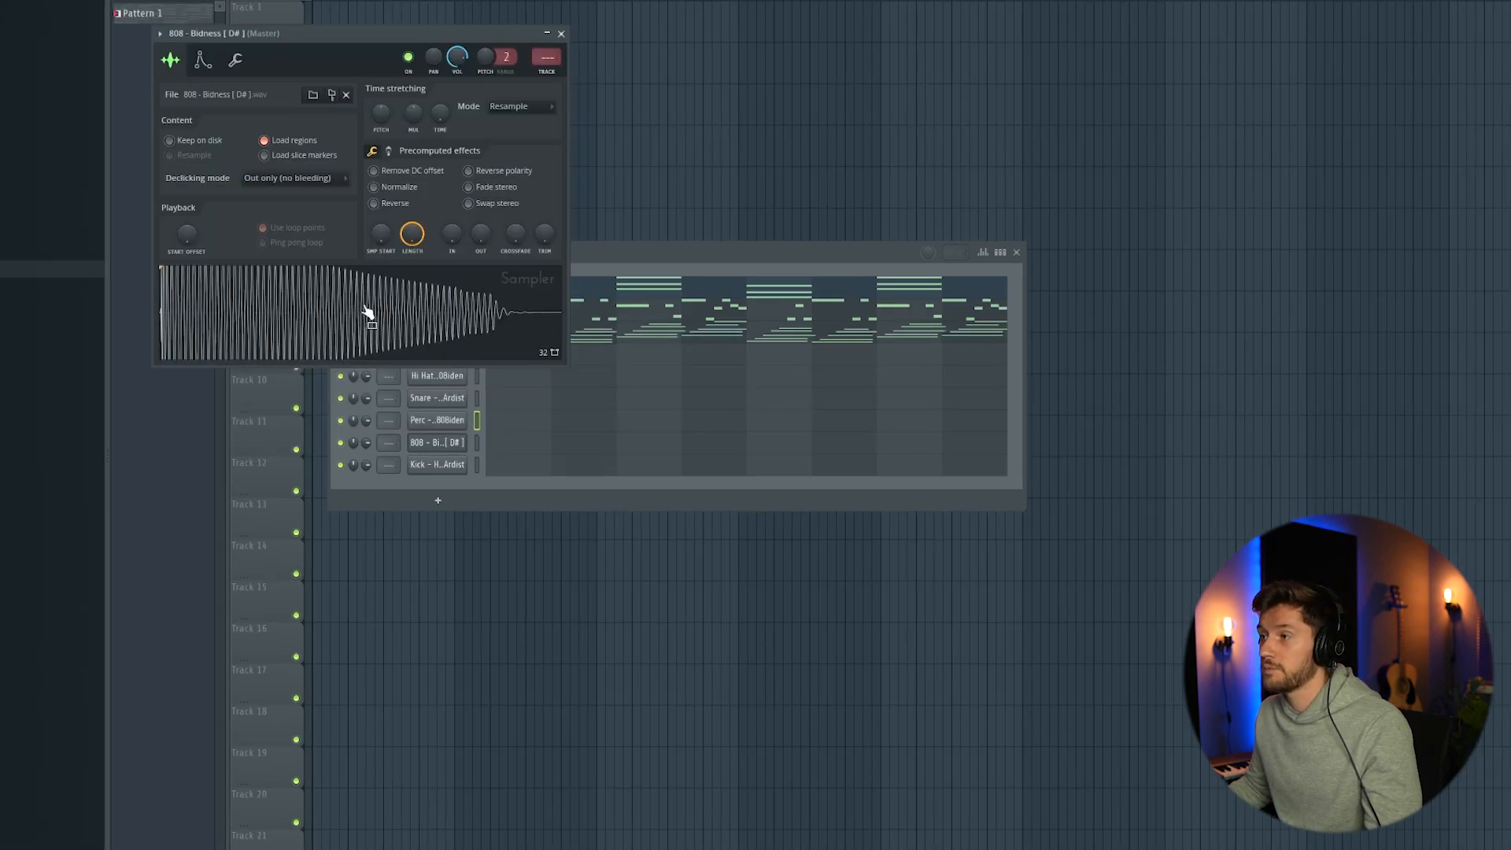
{"action": "key", "text": "Up"}
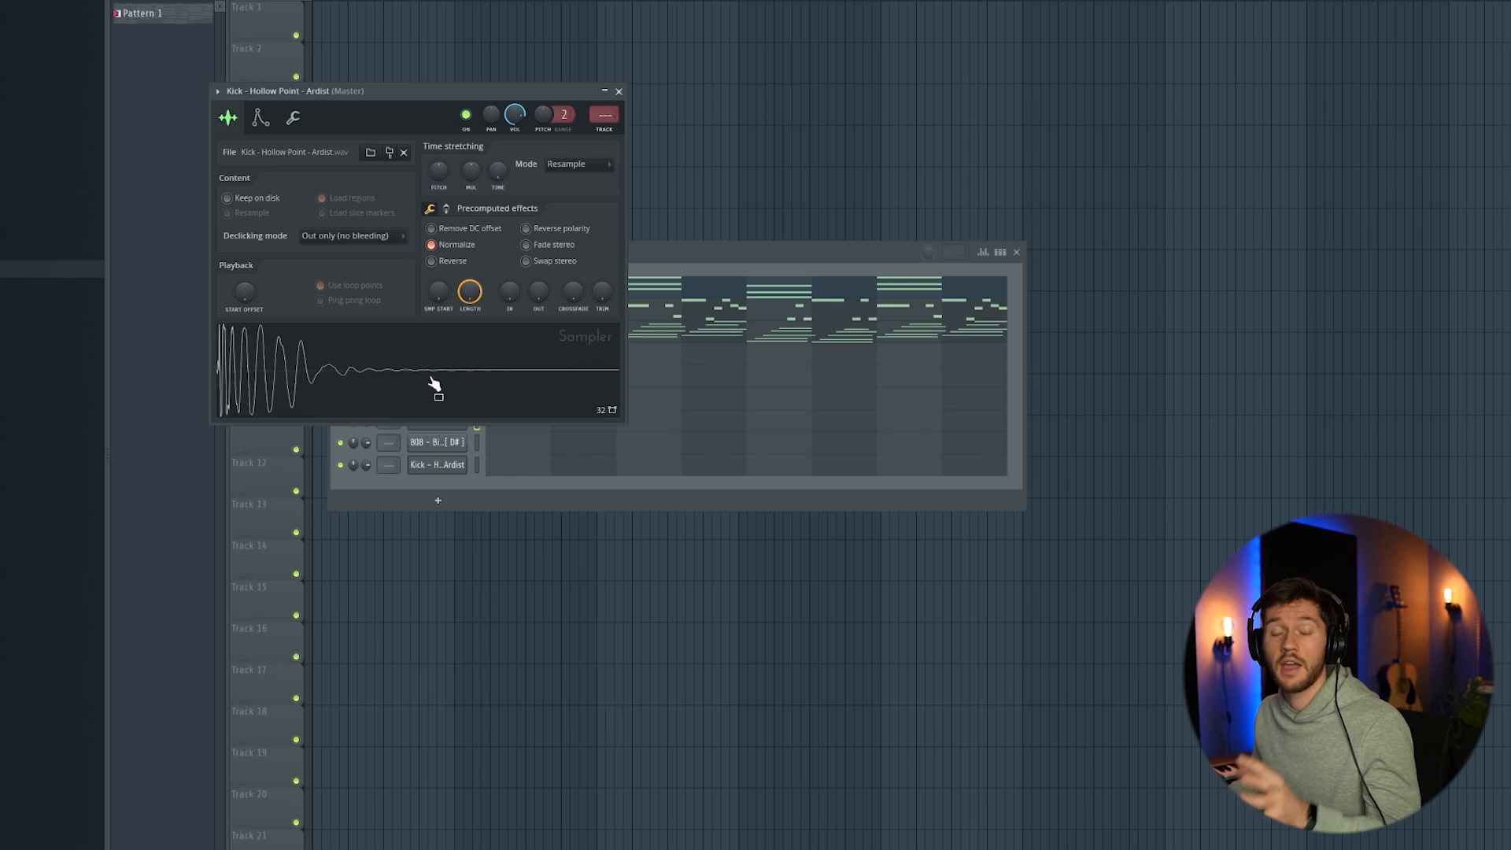
{"action": "key", "text": "Escape"}
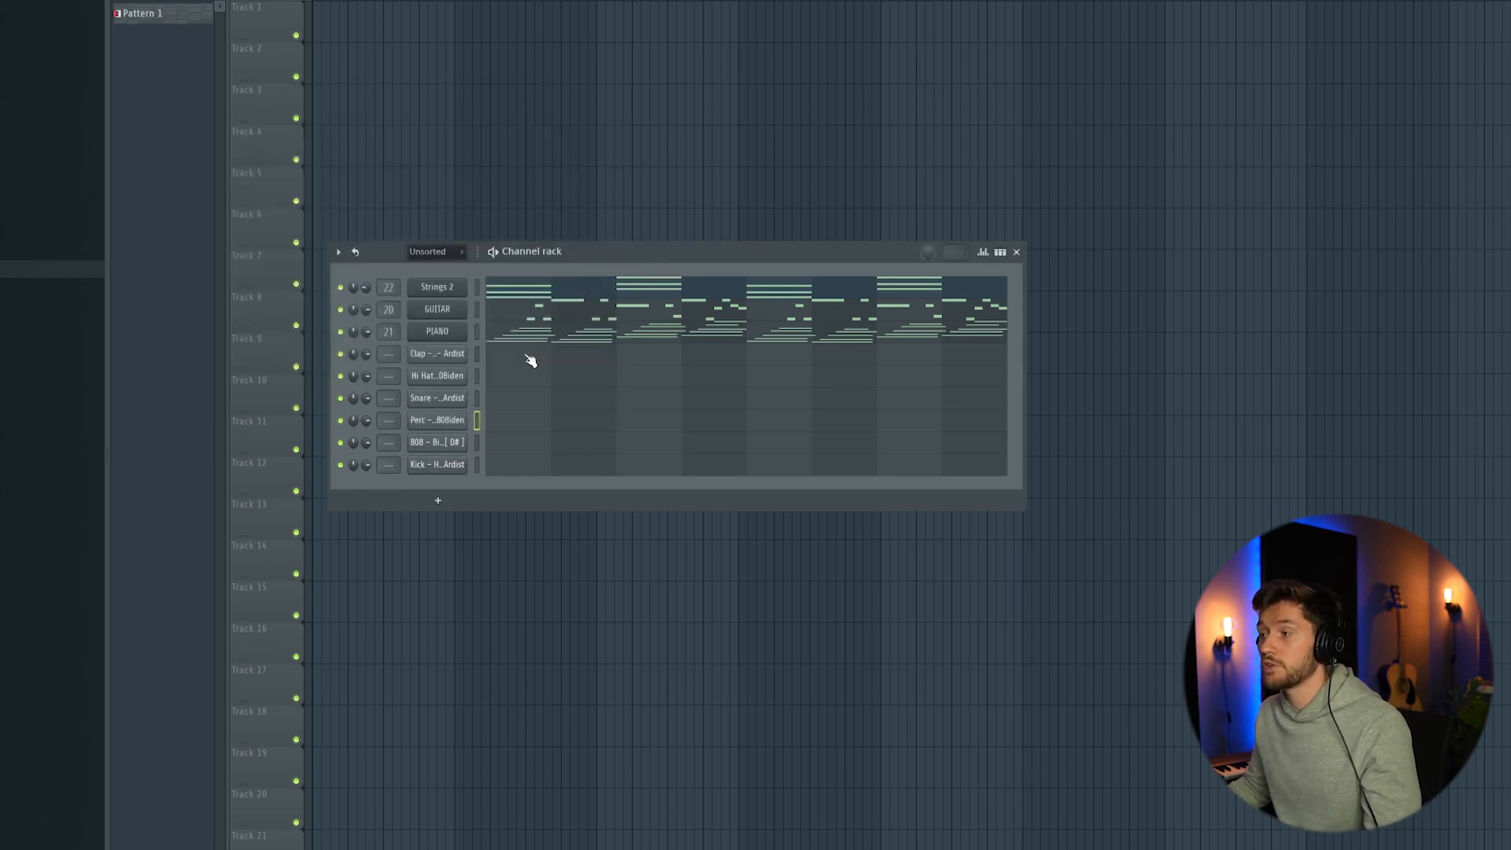
Step: In the clap's piano roll, place a short C5 note on beat 3 of each of the eight bars and play it back
{"action": "left_click", "coordinate": [530, 360]}
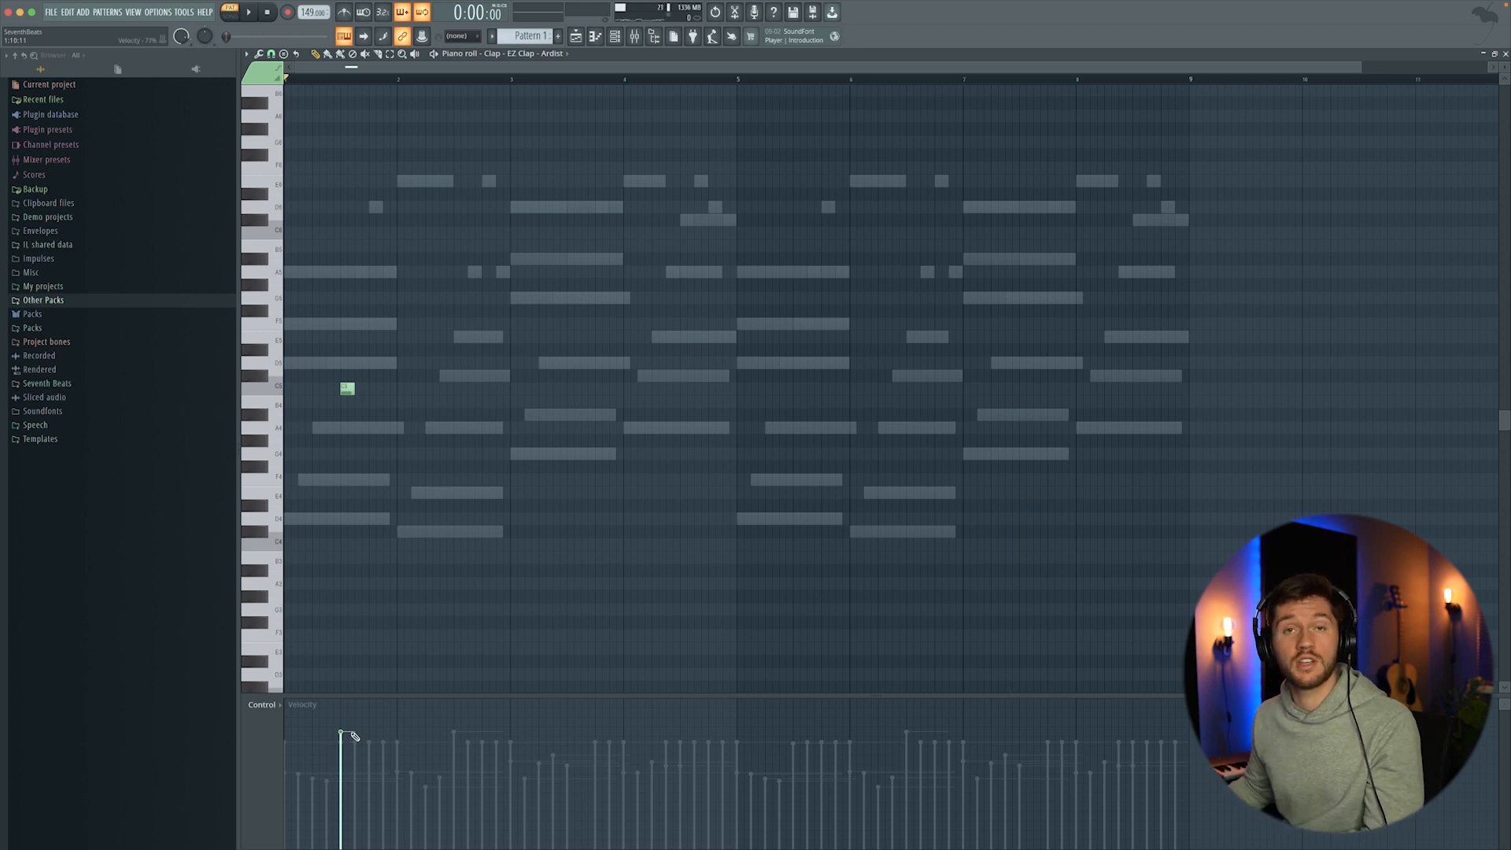
{"action": "left_click", "coordinate": [457, 391]}
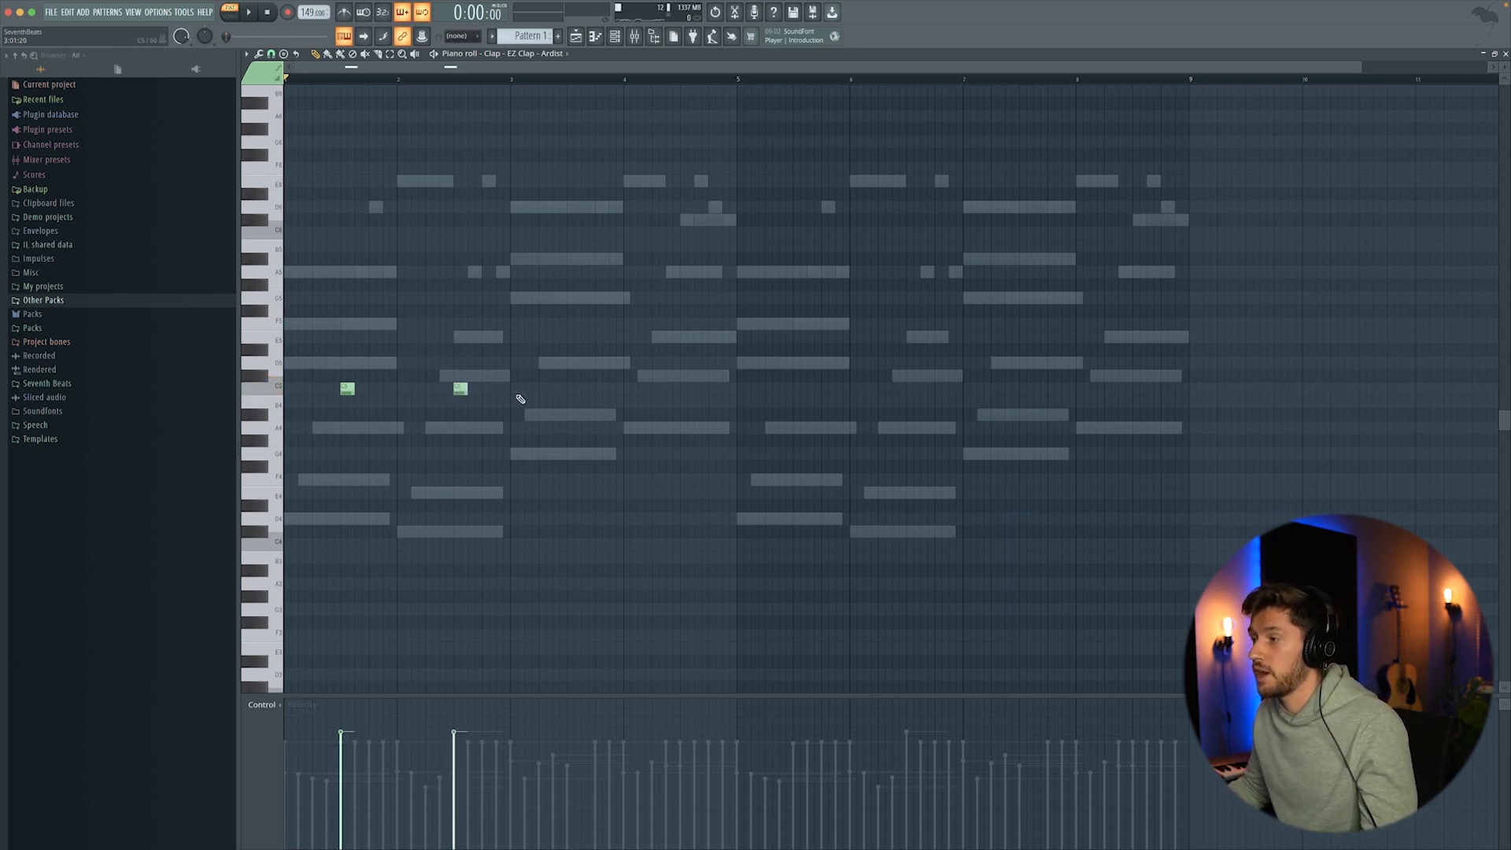
{"action": "left_click", "coordinate": [573, 389]}
{"action": "left_click", "coordinate": [687, 390]}
{"action": "key", "text": "space"}
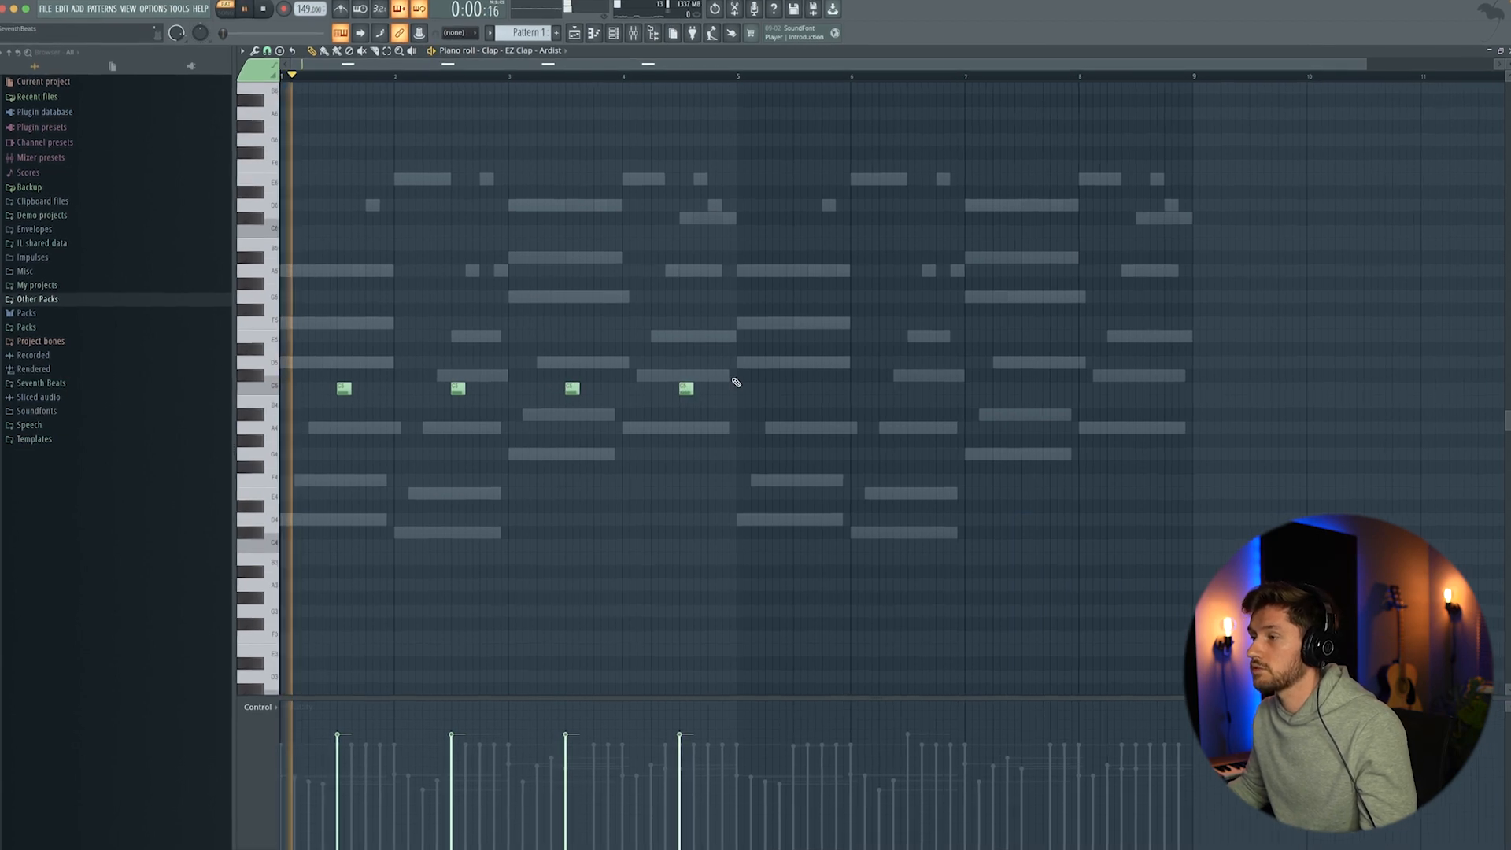
{"action": "left_click", "coordinate": [802, 389]}
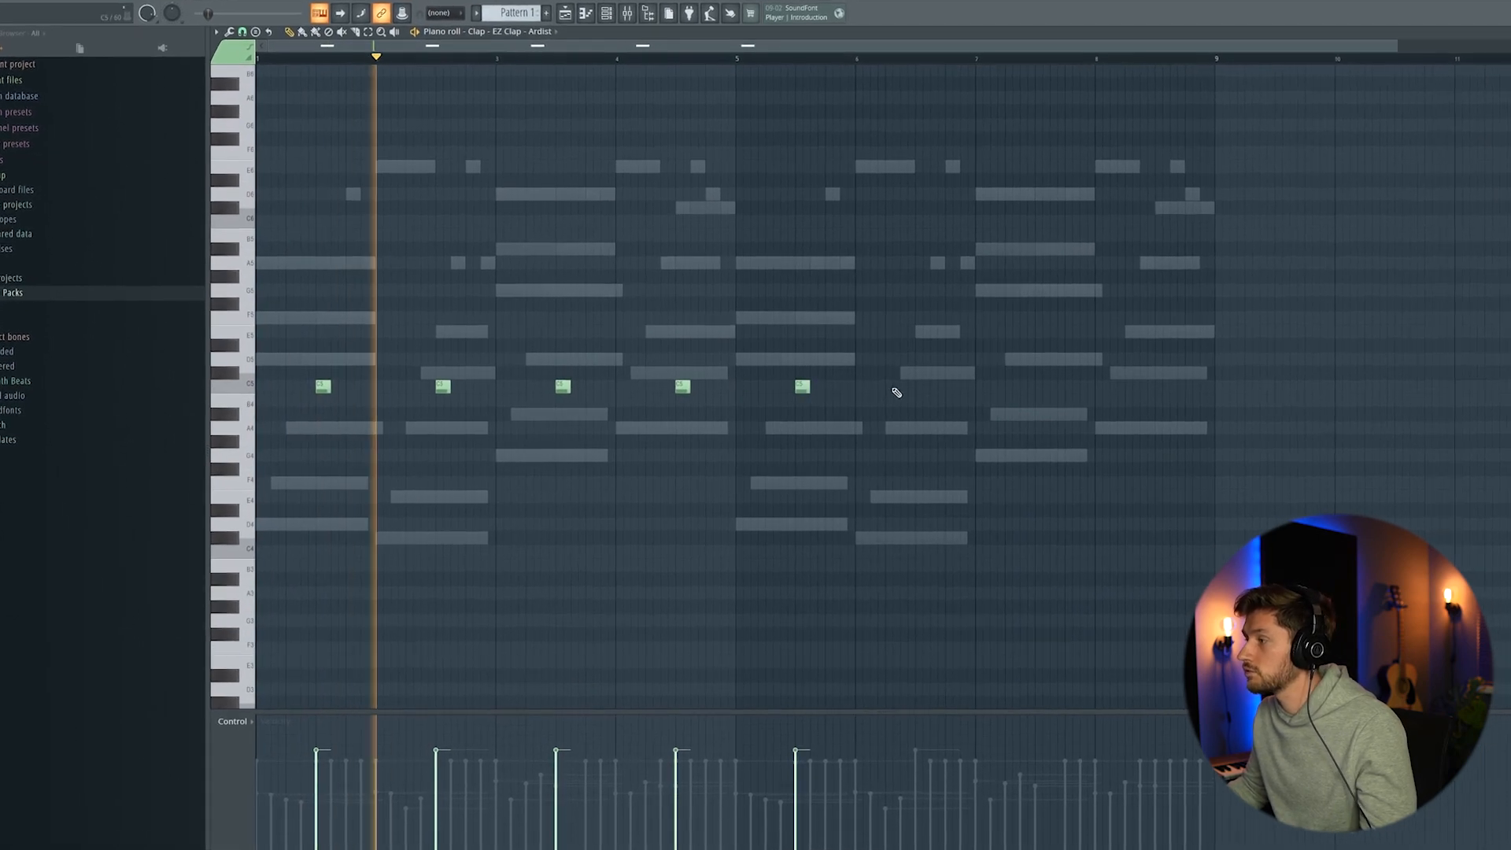
{"action": "left_click", "coordinate": [921, 391]}
{"action": "left_click", "coordinate": [1047, 390]}
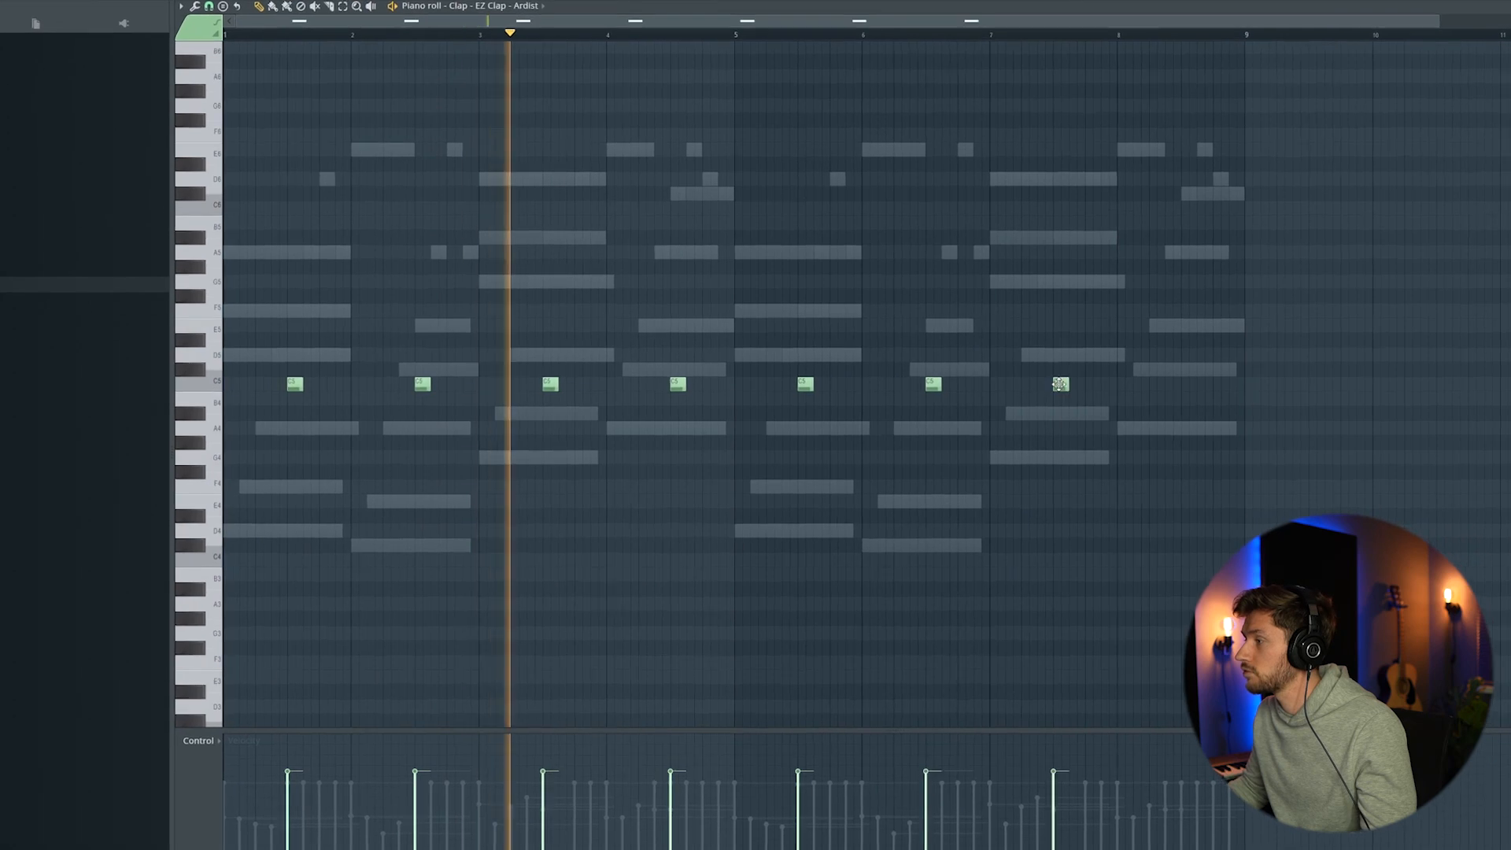
{"action": "left_click", "coordinate": [1188, 386]}
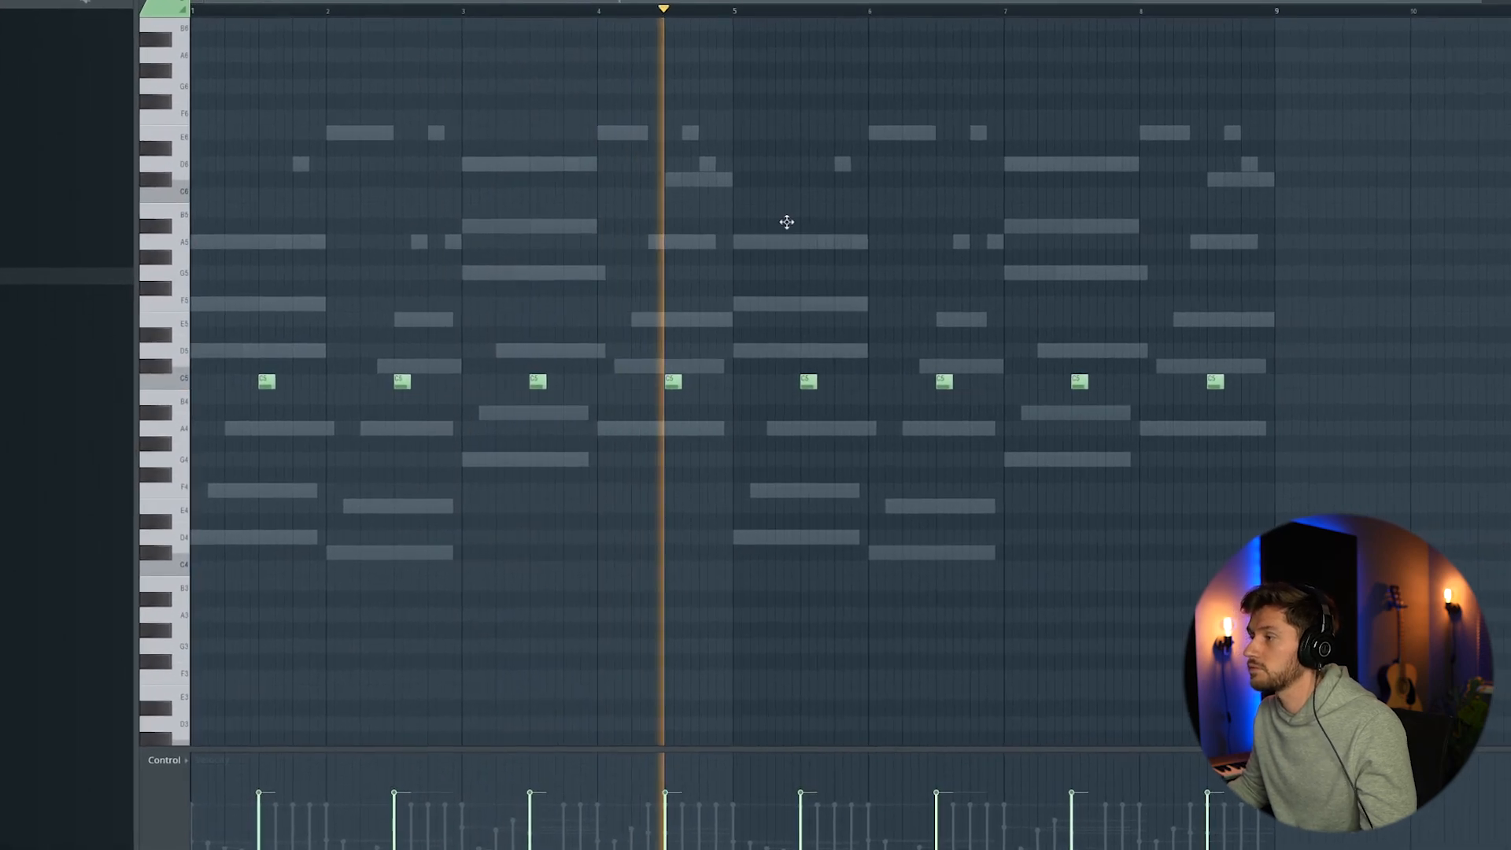
{"action": "key", "text": "space"}
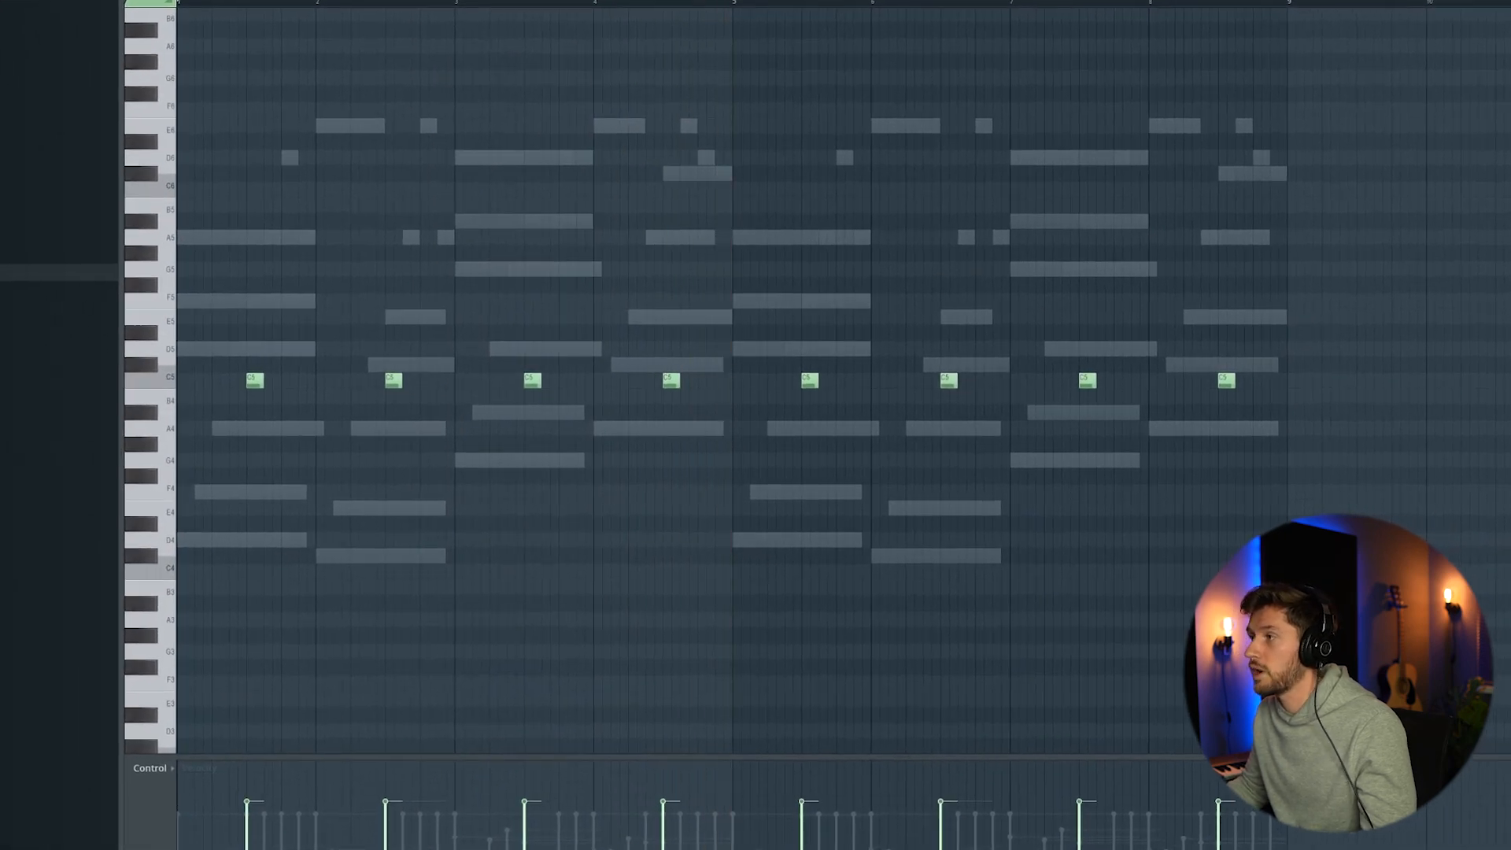
Step: Copy the clap pattern onto the snare channel and lower the clap's channel volume while playing both back
{"action": "key", "text": "F6"}
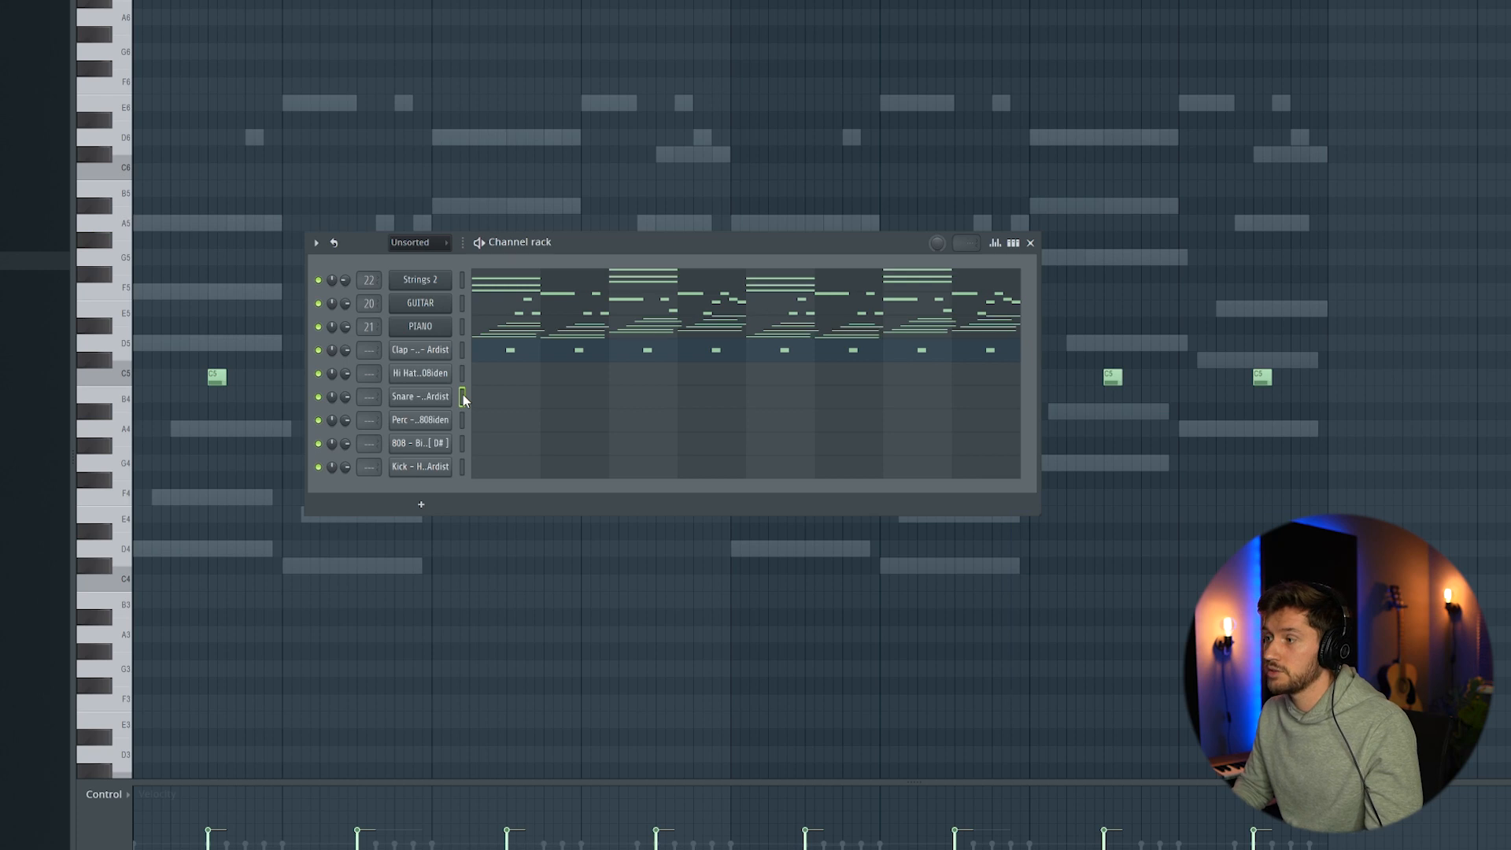
{"action": "key", "text": "ctrl+v"}
{"action": "key", "text": "space"}
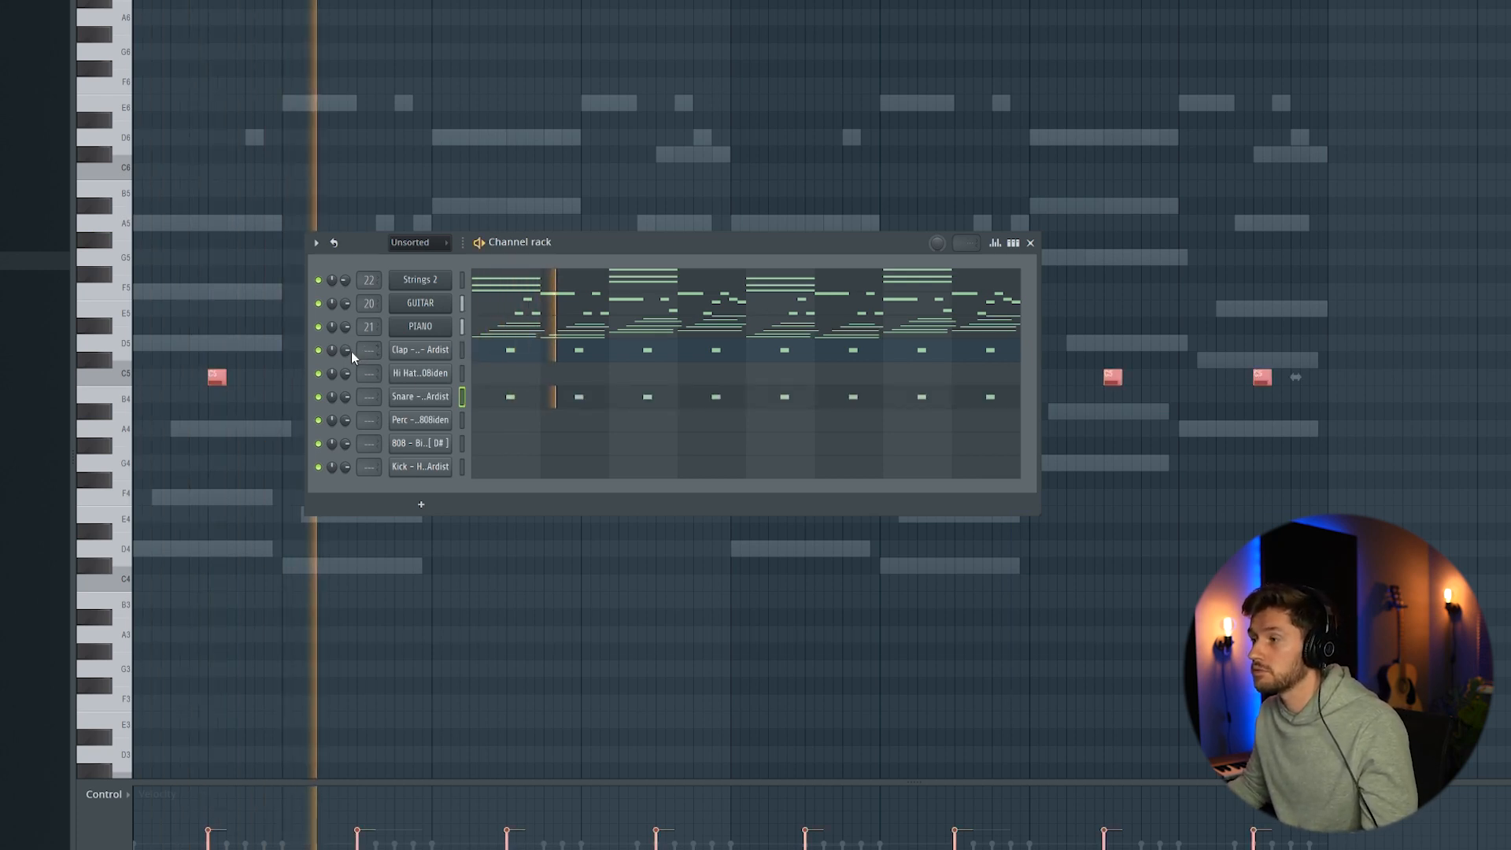
{"action": "left_click_drag", "start_coordinate": [346, 350], "coordinate": [346, 363]}
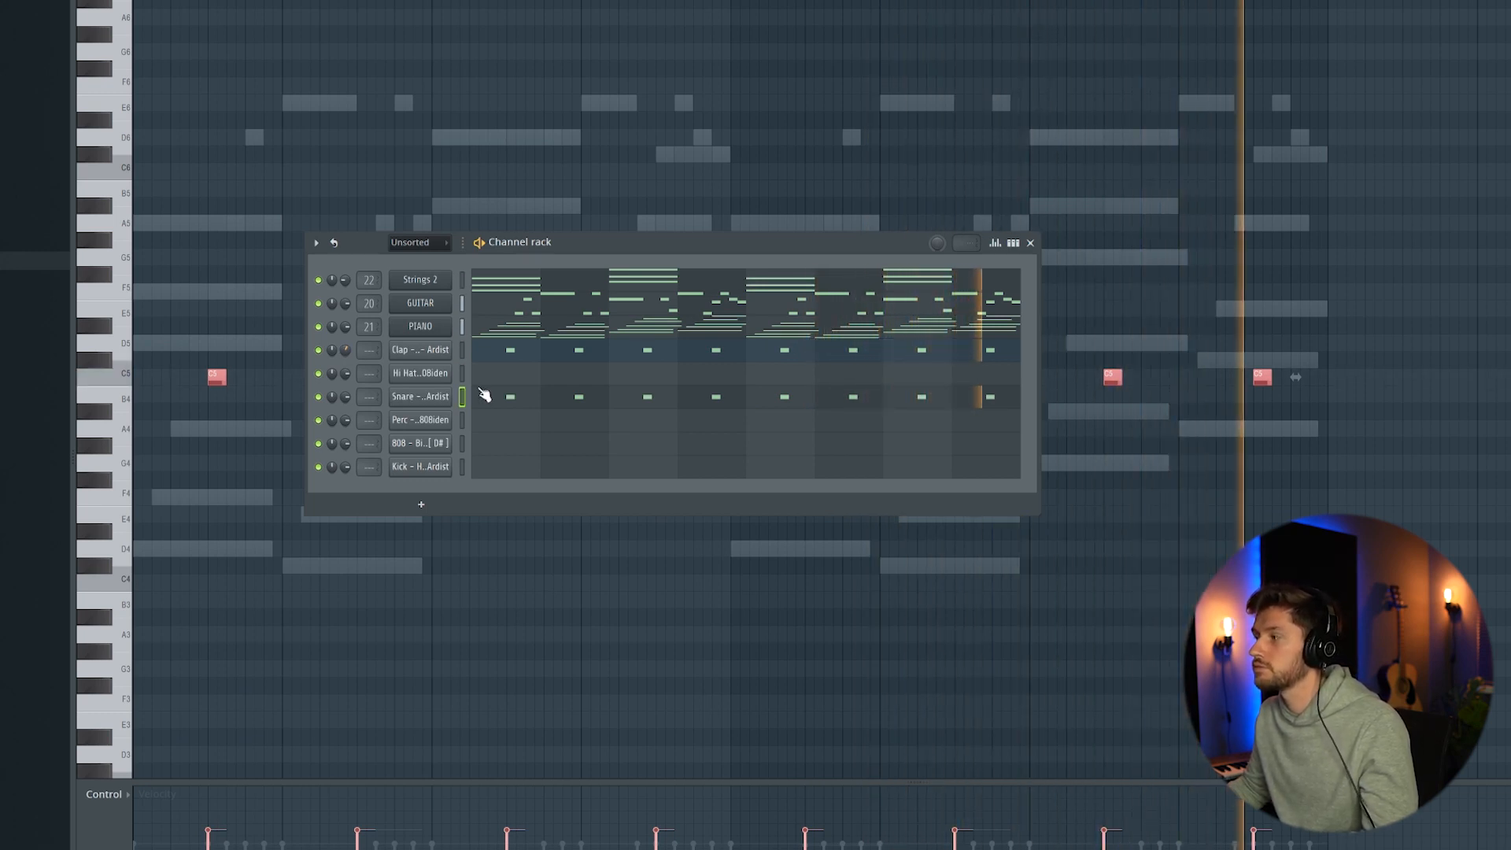
{"action": "key", "text": "space"}
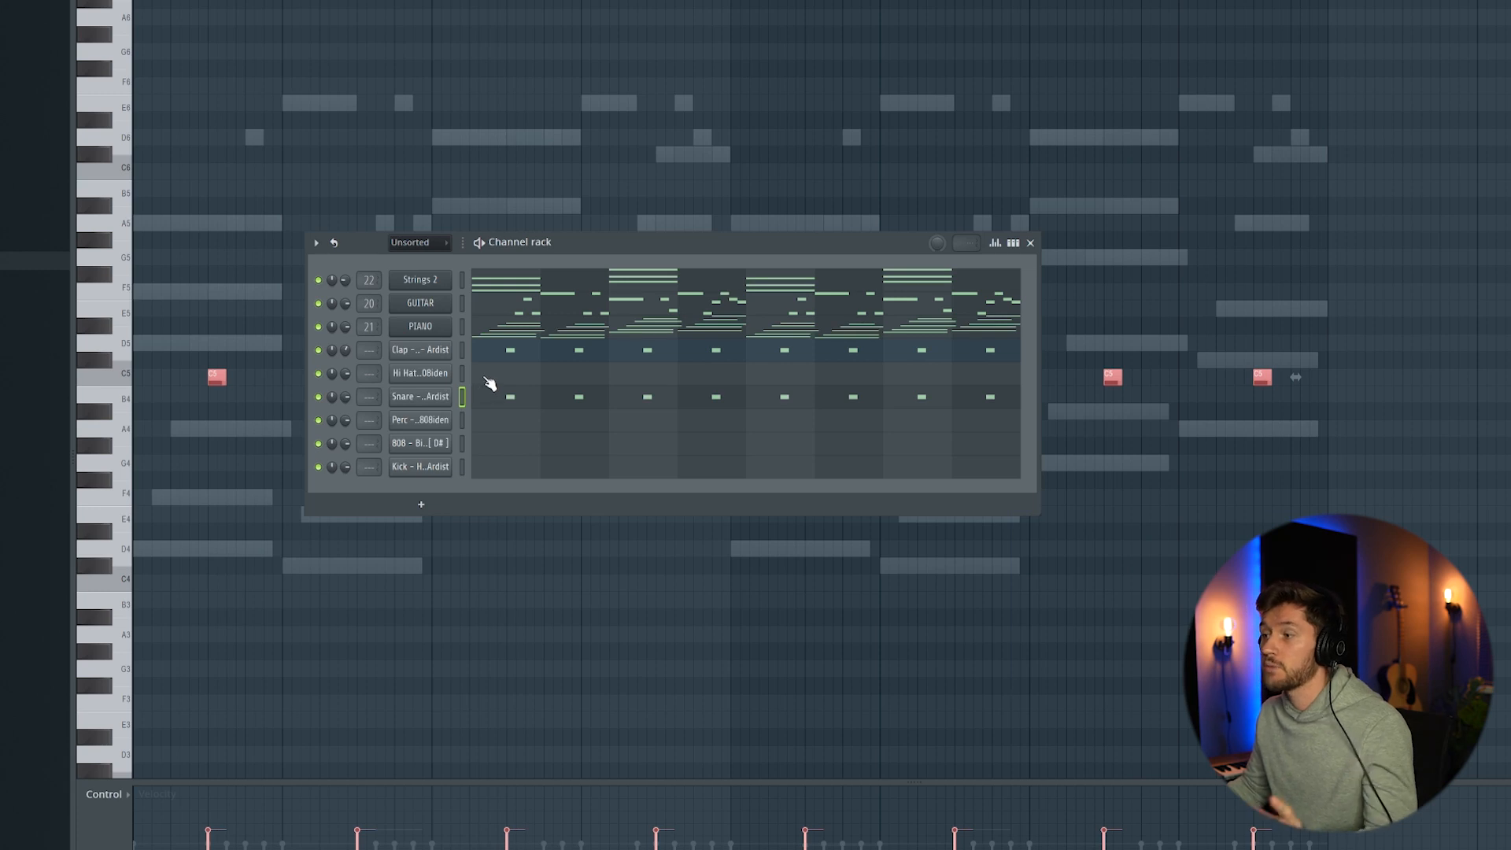
Step: In the hi-hat's piano roll, fill bar 1 with eight evenly spaced short C5 notes and play them back
{"action": "key", "text": "F6"}
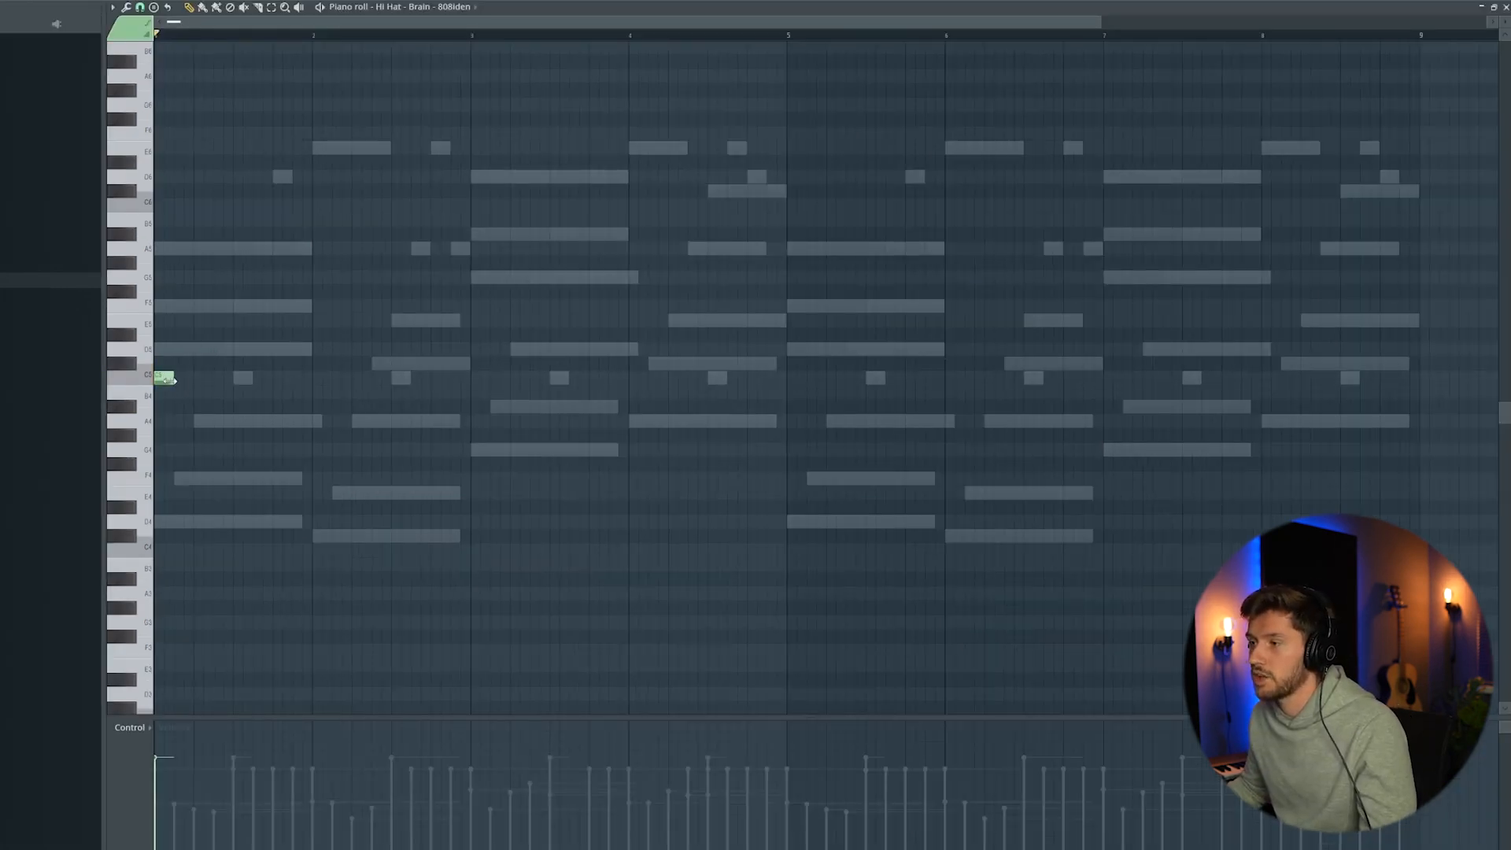
{"action": "left_click", "coordinate": [178, 378]}
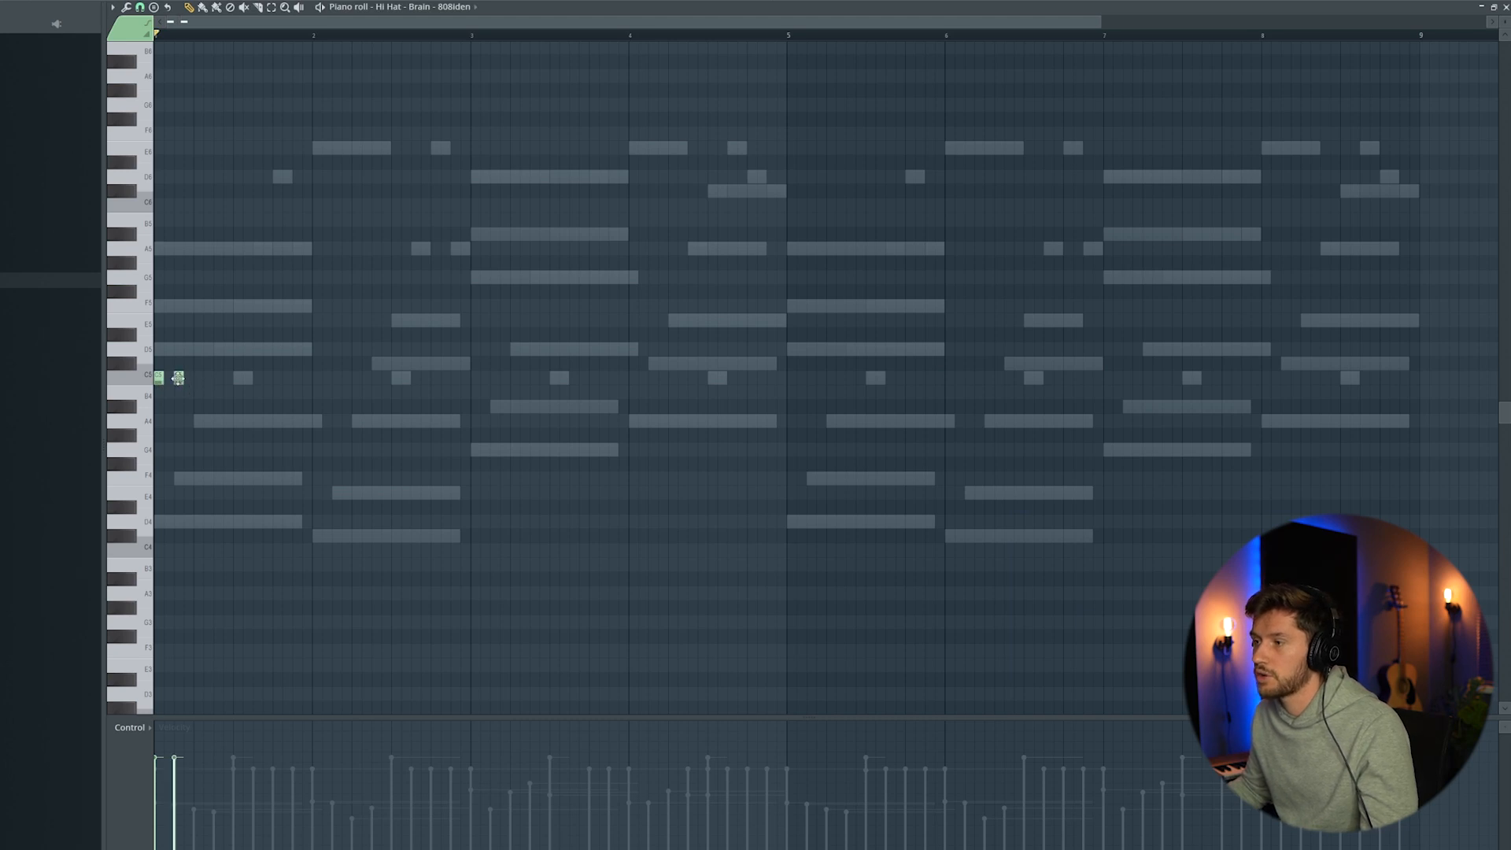
{"action": "left_click", "coordinate": [198, 378]}
{"action": "left_click", "coordinate": [218, 378]}
{"action": "left_click", "coordinate": [238, 377]}
{"action": "left_click", "coordinate": [257, 378]}
{"action": "left_click", "coordinate": [277, 378]}
{"action": "left_click", "coordinate": [297, 378]}
{"action": "key", "text": "space"}
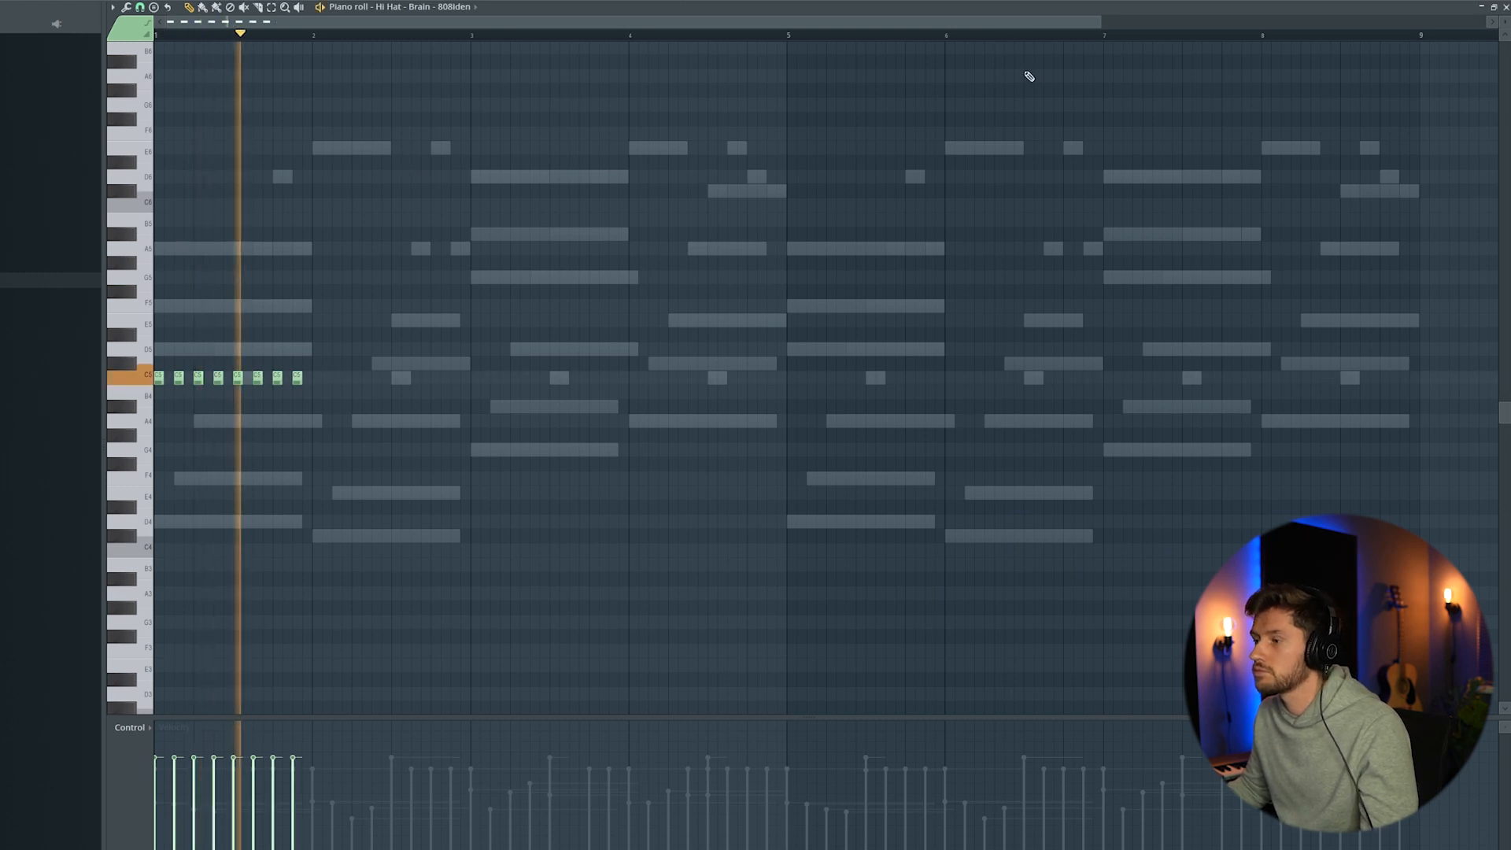
{"action": "key", "text": "space"}
Step: Replace the hi-hat note on beat 2 of bar 1 with a rapid C5 roll at 1/4-step snap and play it back
{"action": "left_click_drag", "start_coordinate": [1105, 29], "coordinate": [682, 29]}
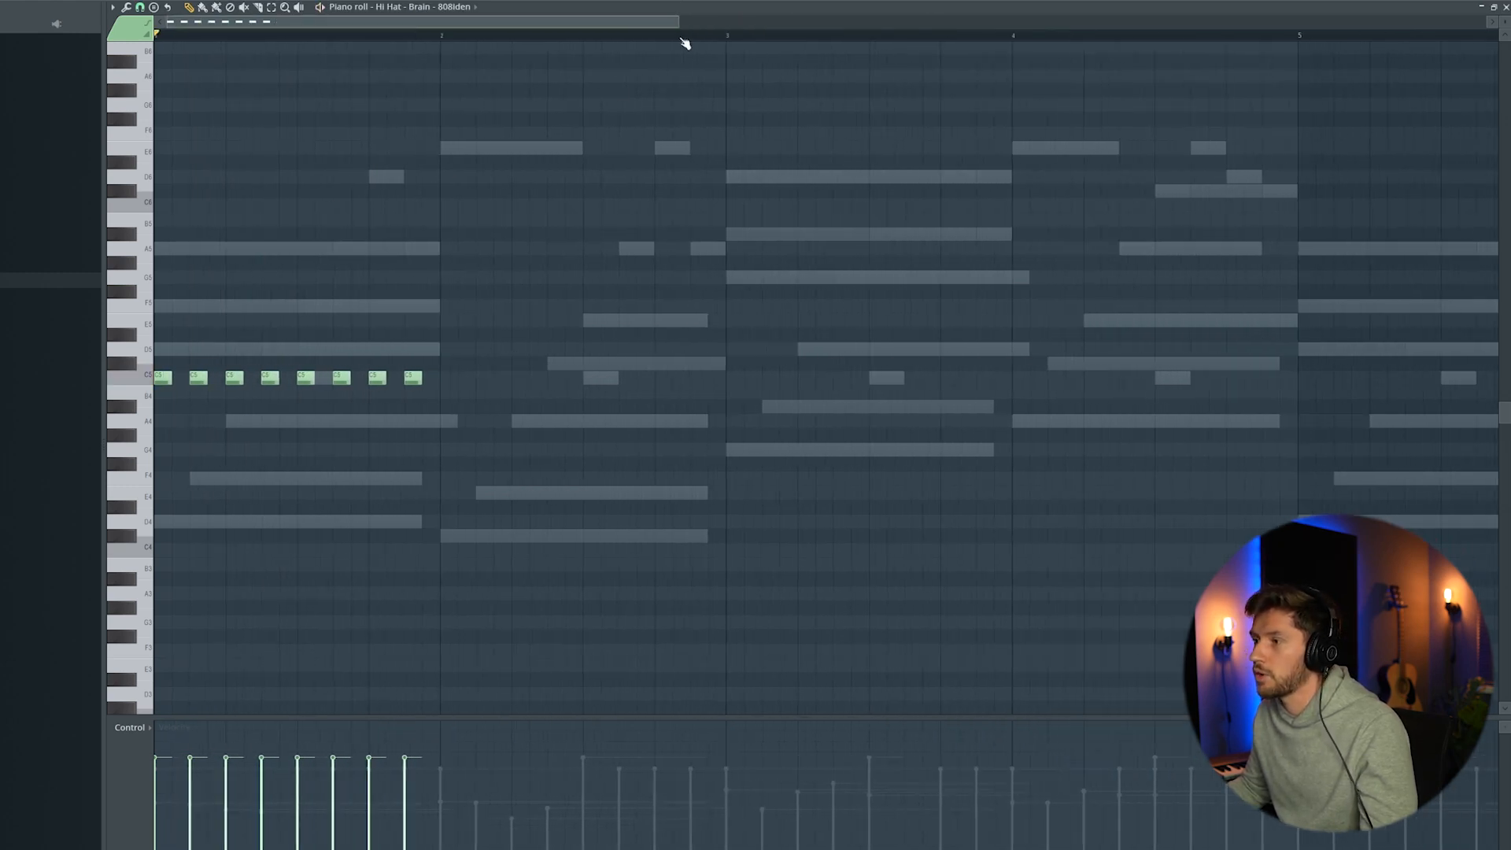
{"action": "right_click", "coordinate": [234, 378]}
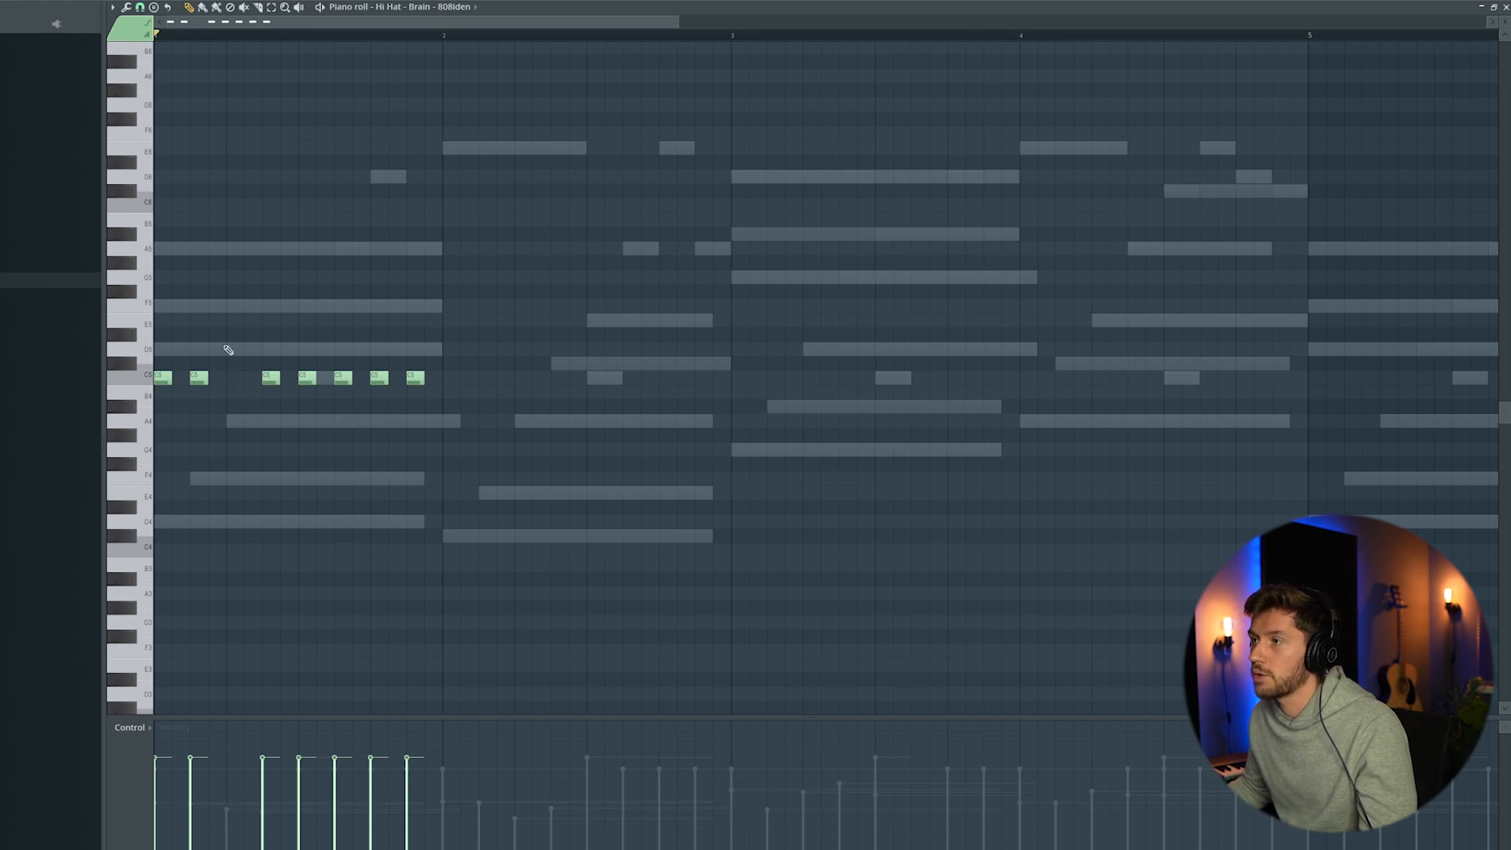
{"action": "left_click", "coordinate": [141, 9]}
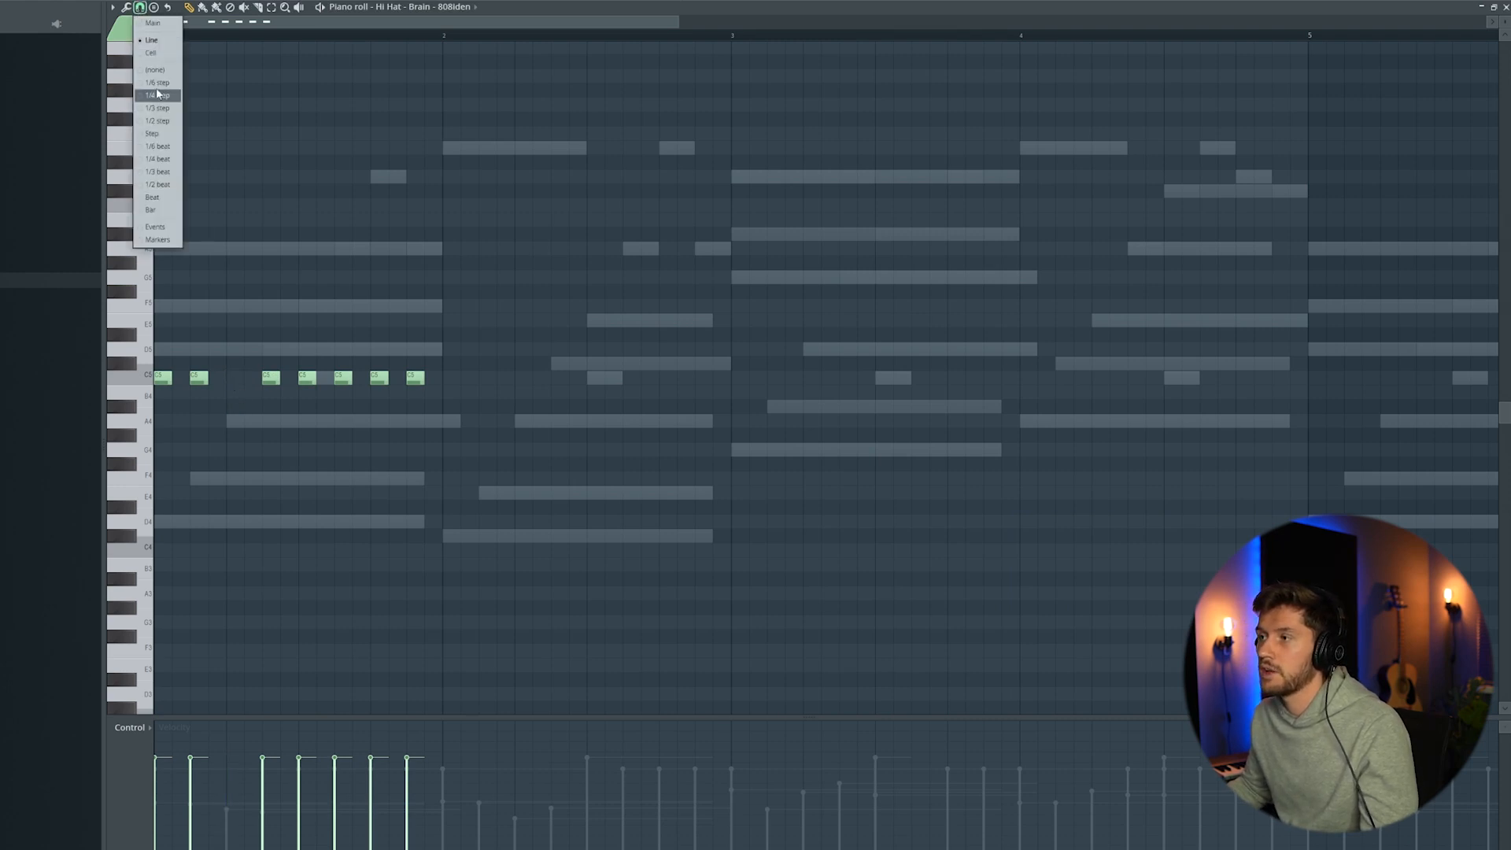
{"action": "left_click", "coordinate": [159, 96]}
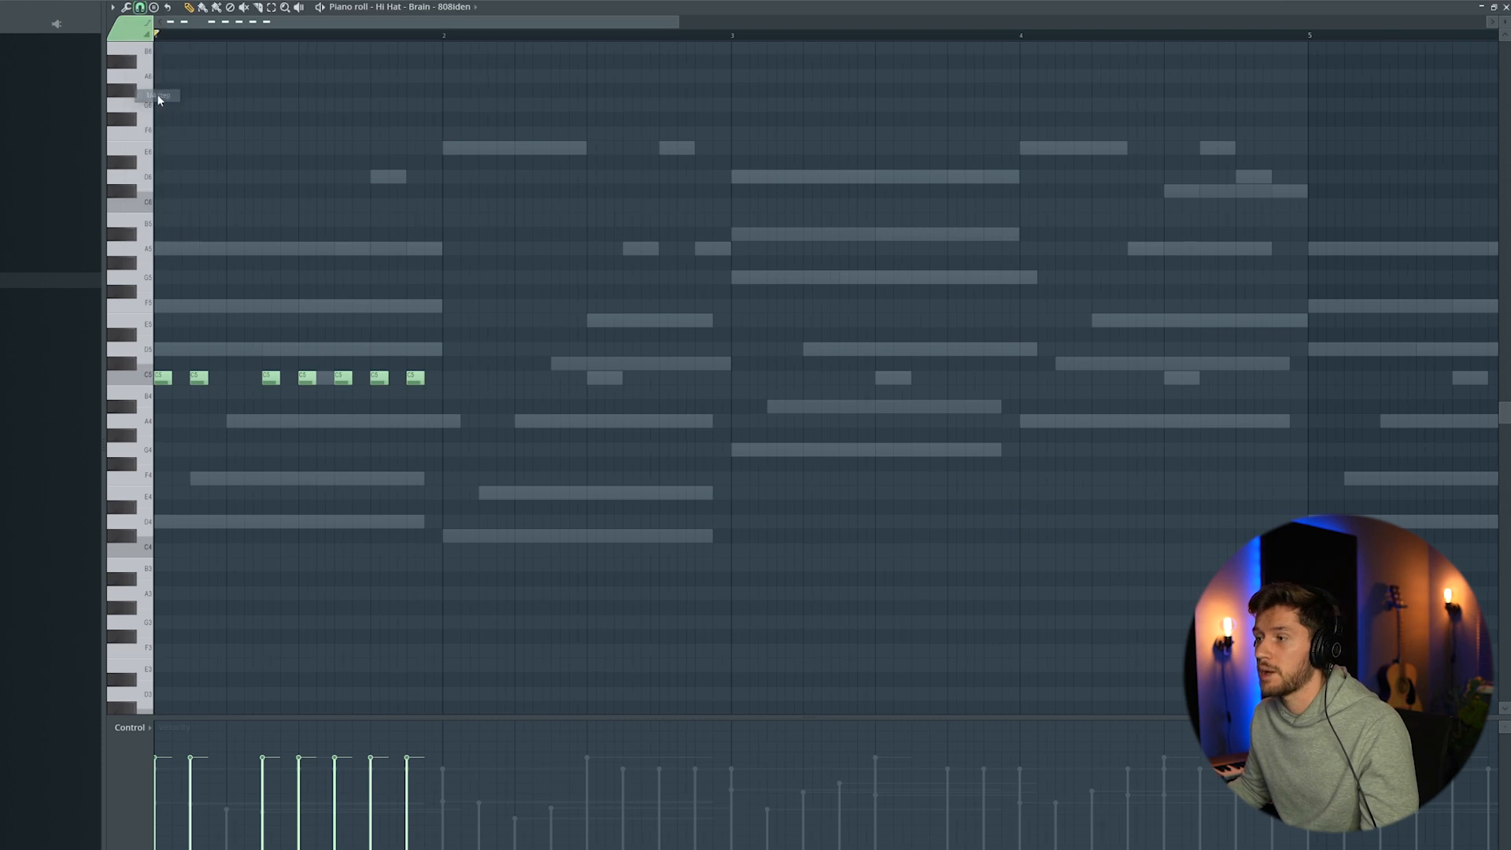
{"action": "left_click", "coordinate": [234, 379]}
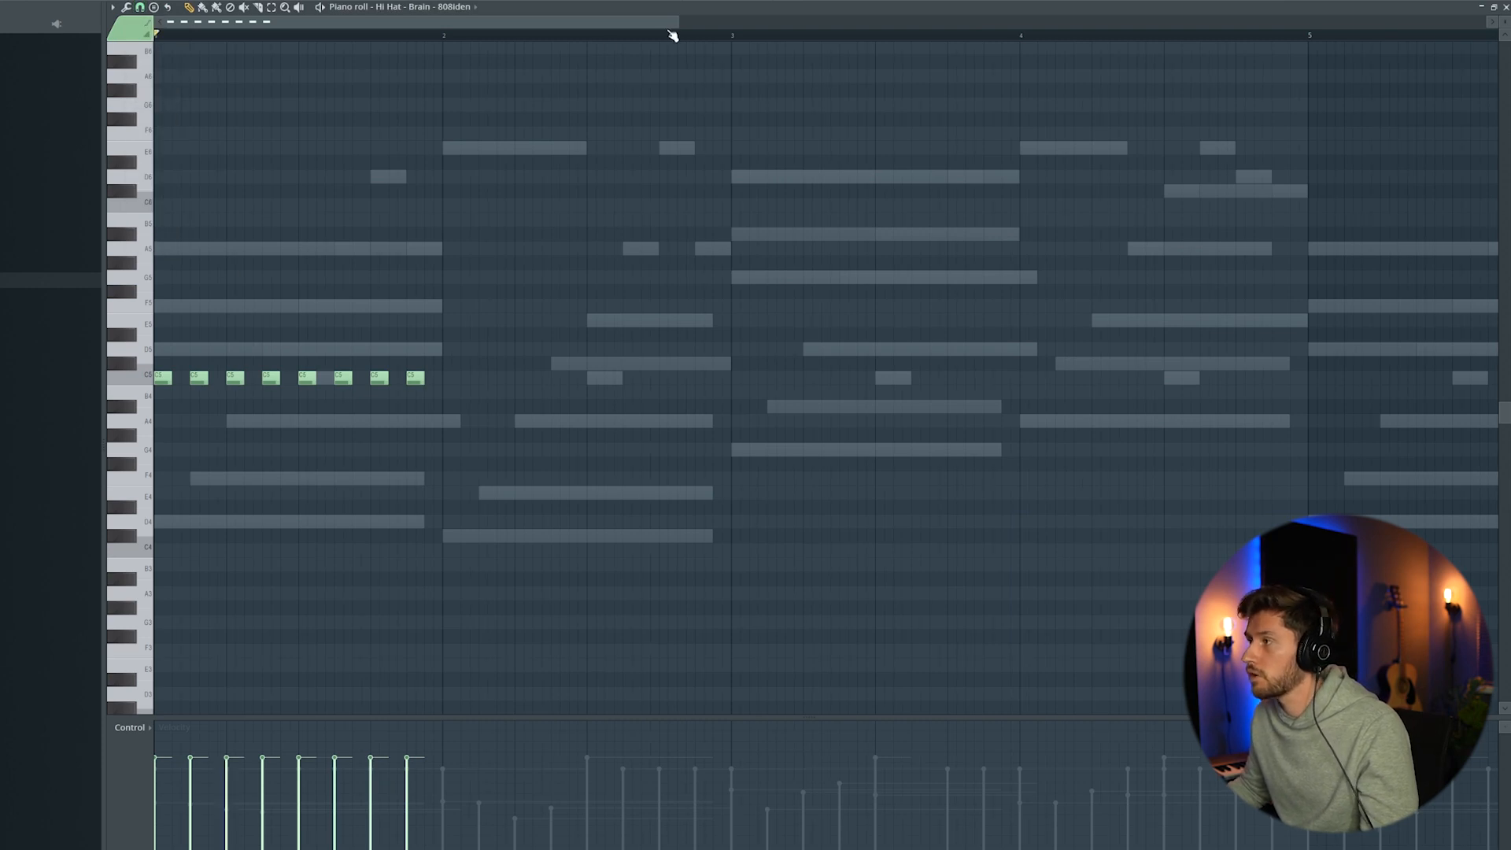
{"action": "left_click_drag", "start_coordinate": [677, 24], "coordinate": [382, 24]}
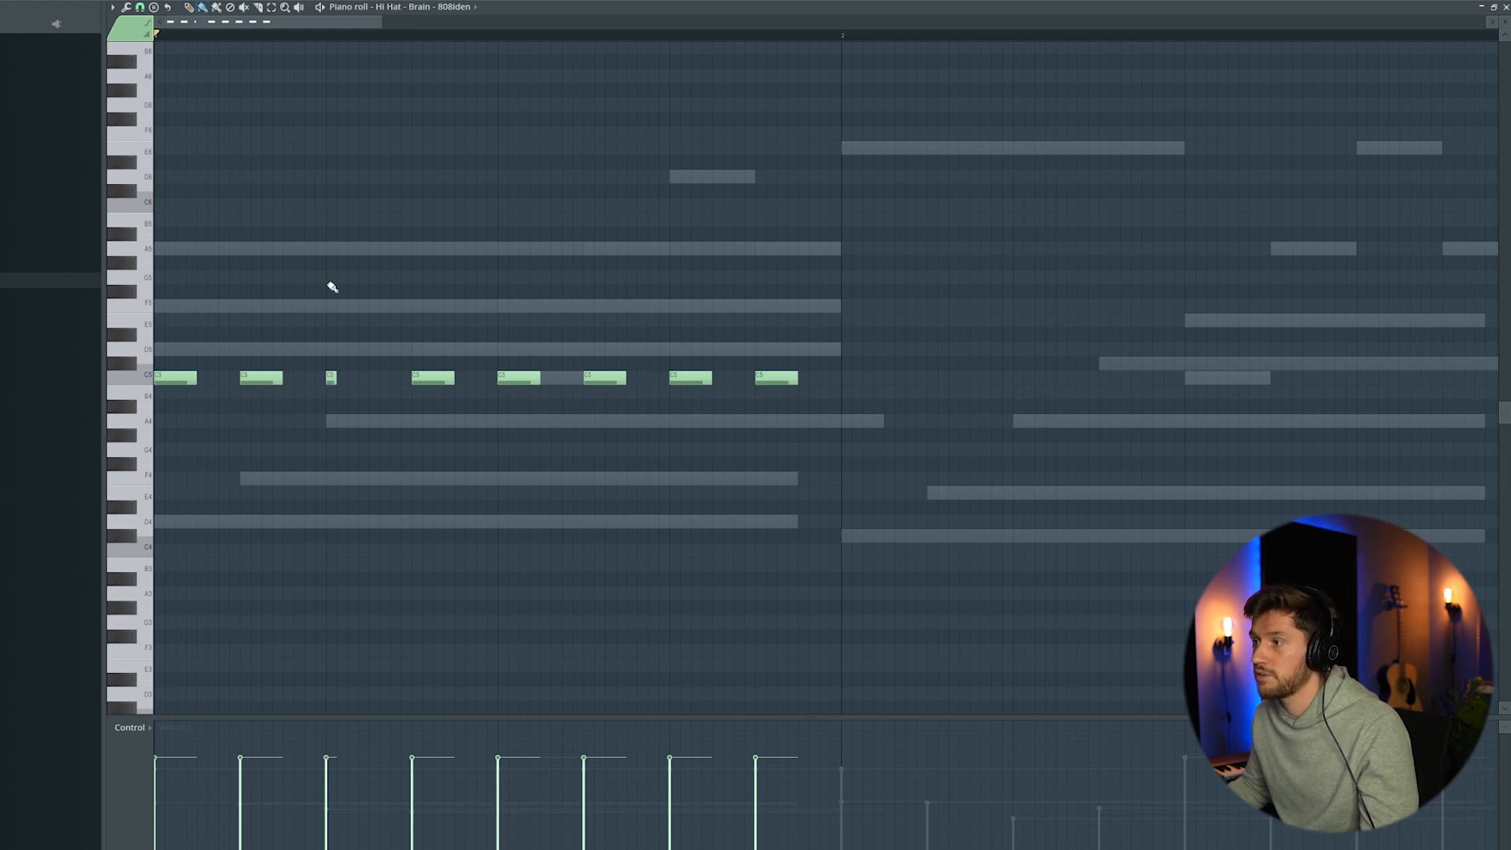
{"action": "right_click", "coordinate": [337, 377]}
{"action": "left_click_drag", "start_coordinate": [328, 381], "coordinate": [402, 382]}
{"action": "key", "text": "space"}
{"action": "key", "text": "space"}
Step: Return the snap to Line and fill bar 2 of the hi-hat pattern with eight evenly spaced short C5 notes
{"action": "scroll", "coordinate": [236, 24], "scroll_direction": "down", "scroll_amount": 3}
{"action": "left_click", "coordinate": [140, 7]}
{"action": "left_click", "coordinate": [150, 41]}
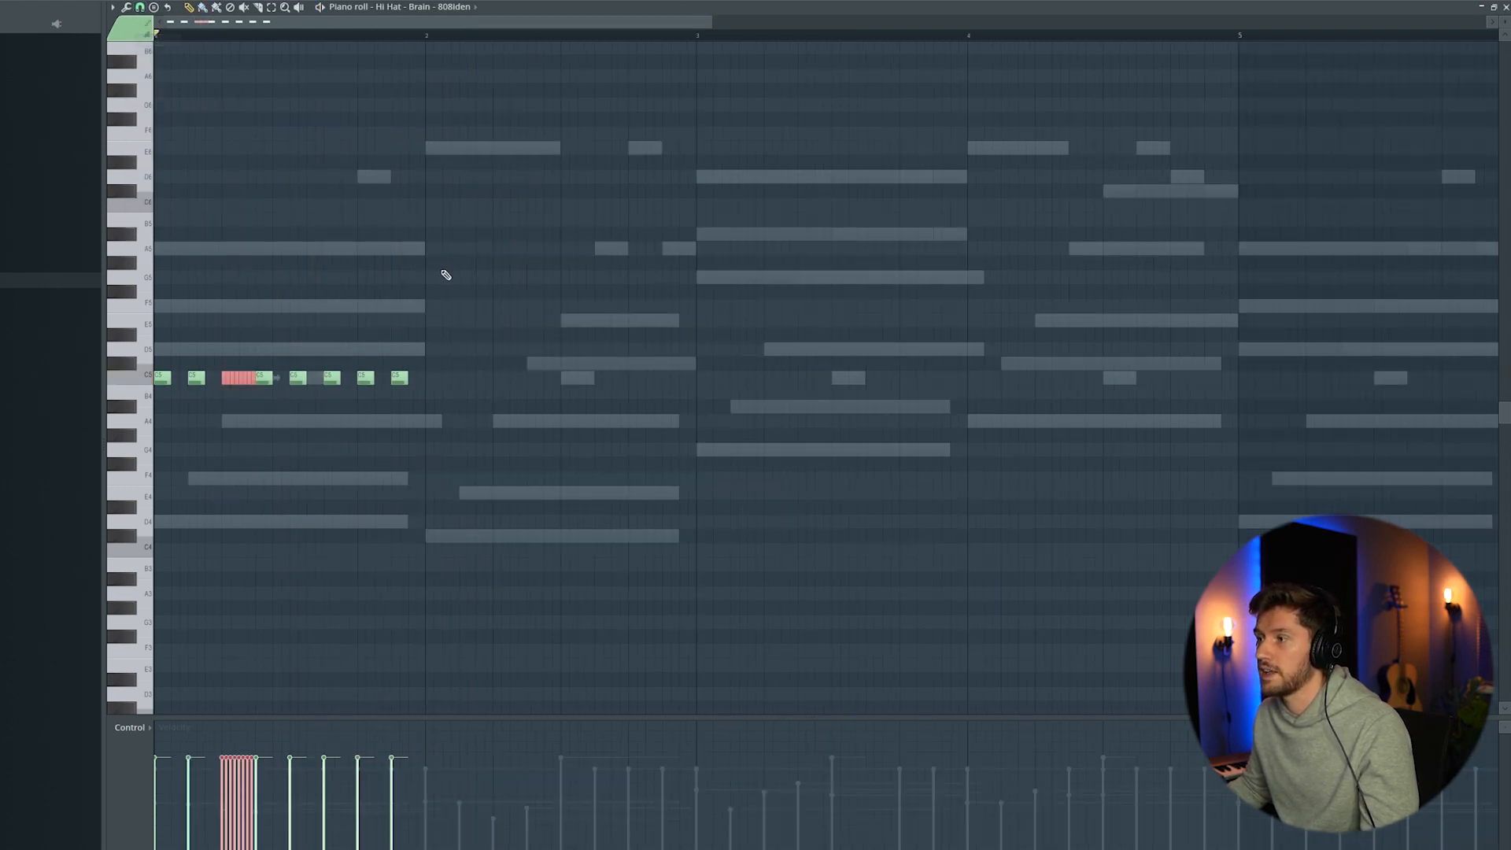
{"action": "left_click_drag", "start_coordinate": [429, 381], "coordinate": [672, 380]}
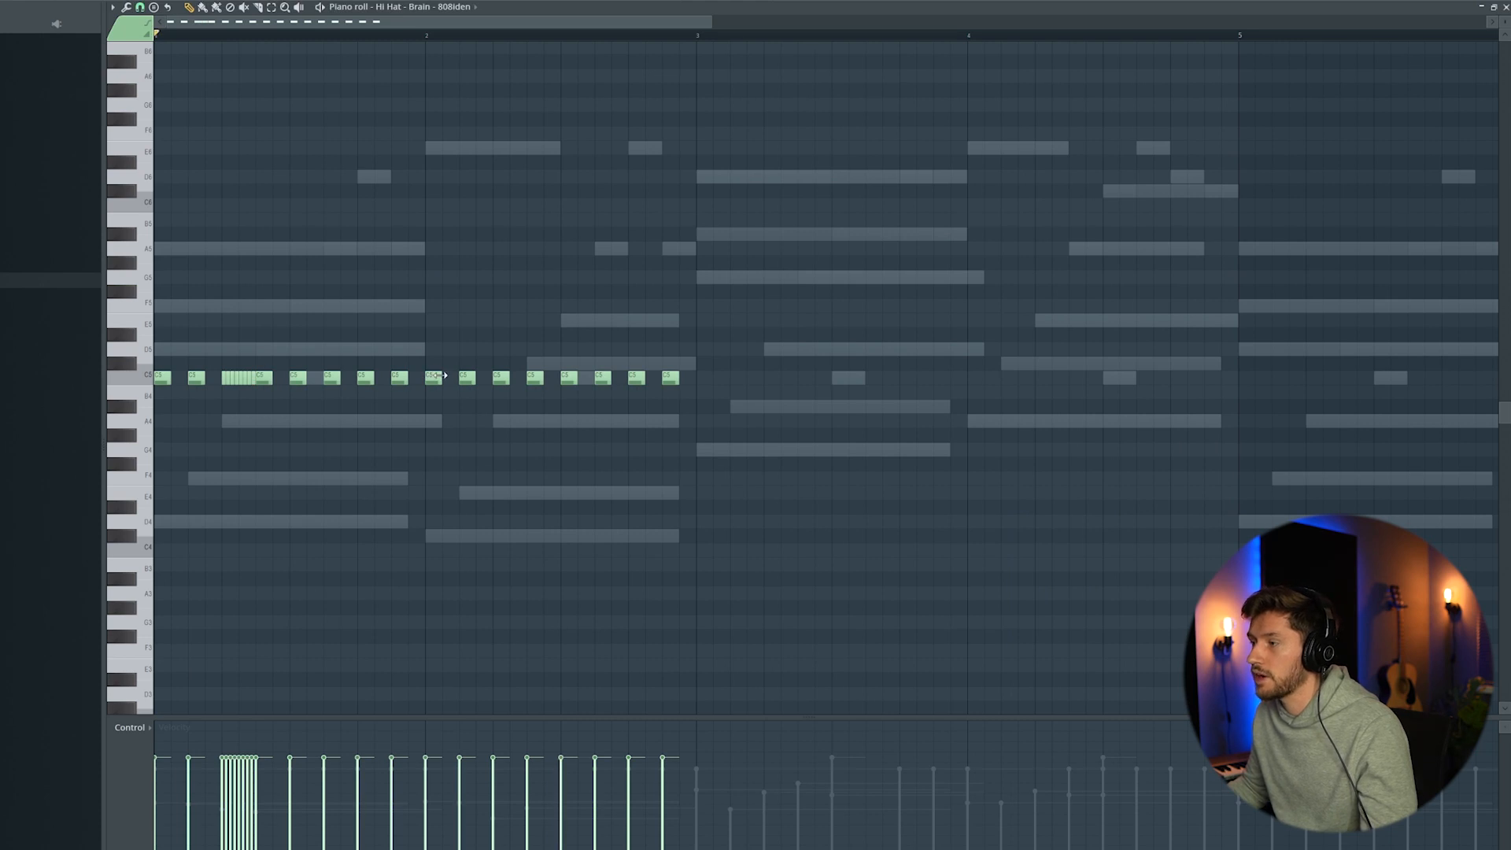
Step: At 1/2-step snap, shorten the first hi-hat note of bar 2, extend it into a C5 roll, and play it back
{"action": "left_click", "coordinate": [140, 8]}
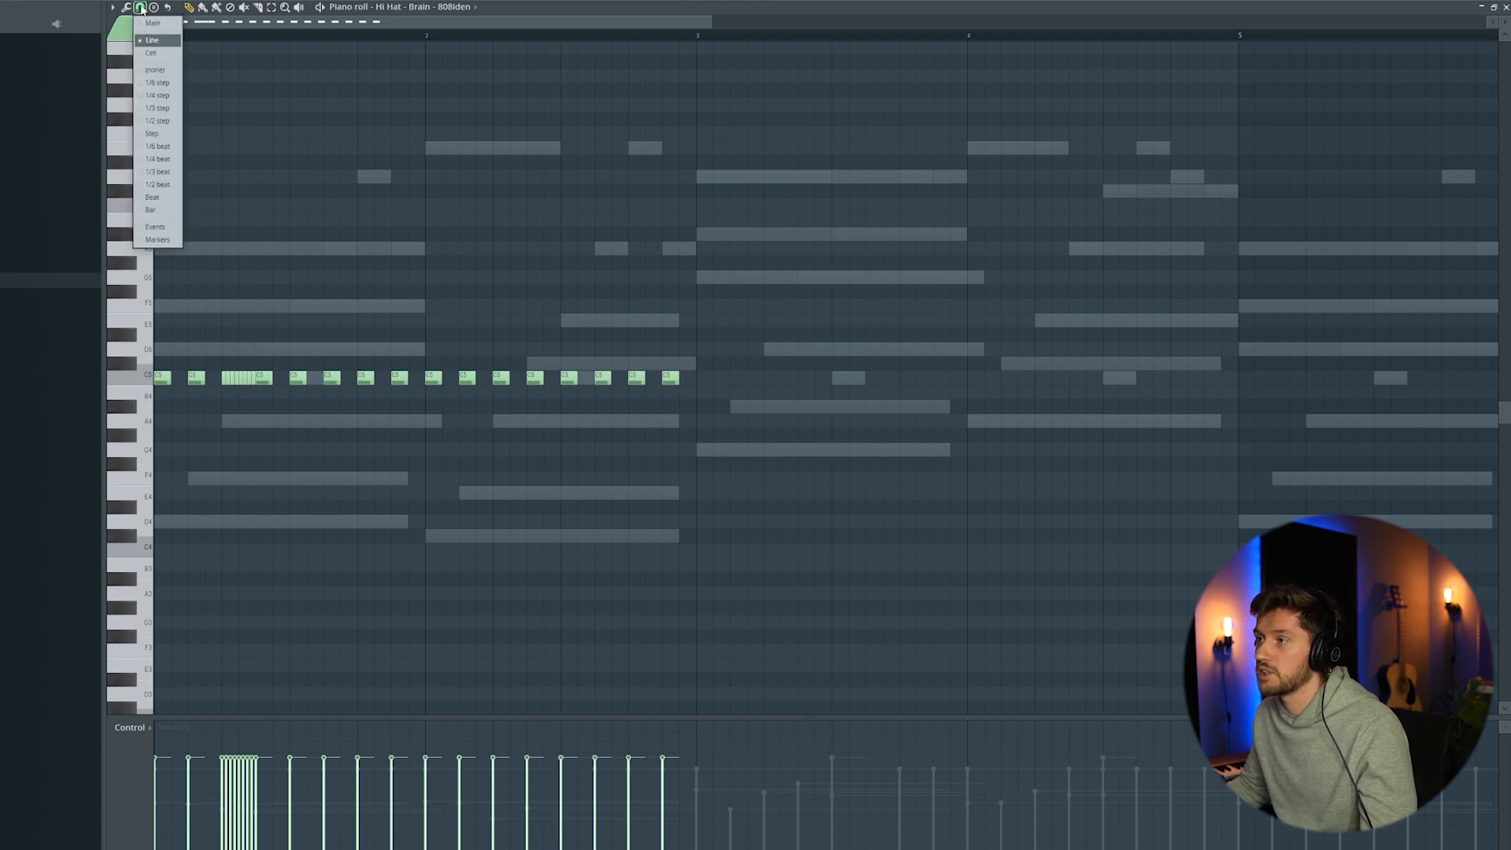
{"action": "left_click", "coordinate": [156, 118]}
{"action": "left_click_drag", "start_coordinate": [443, 376], "coordinate": [433, 376]}
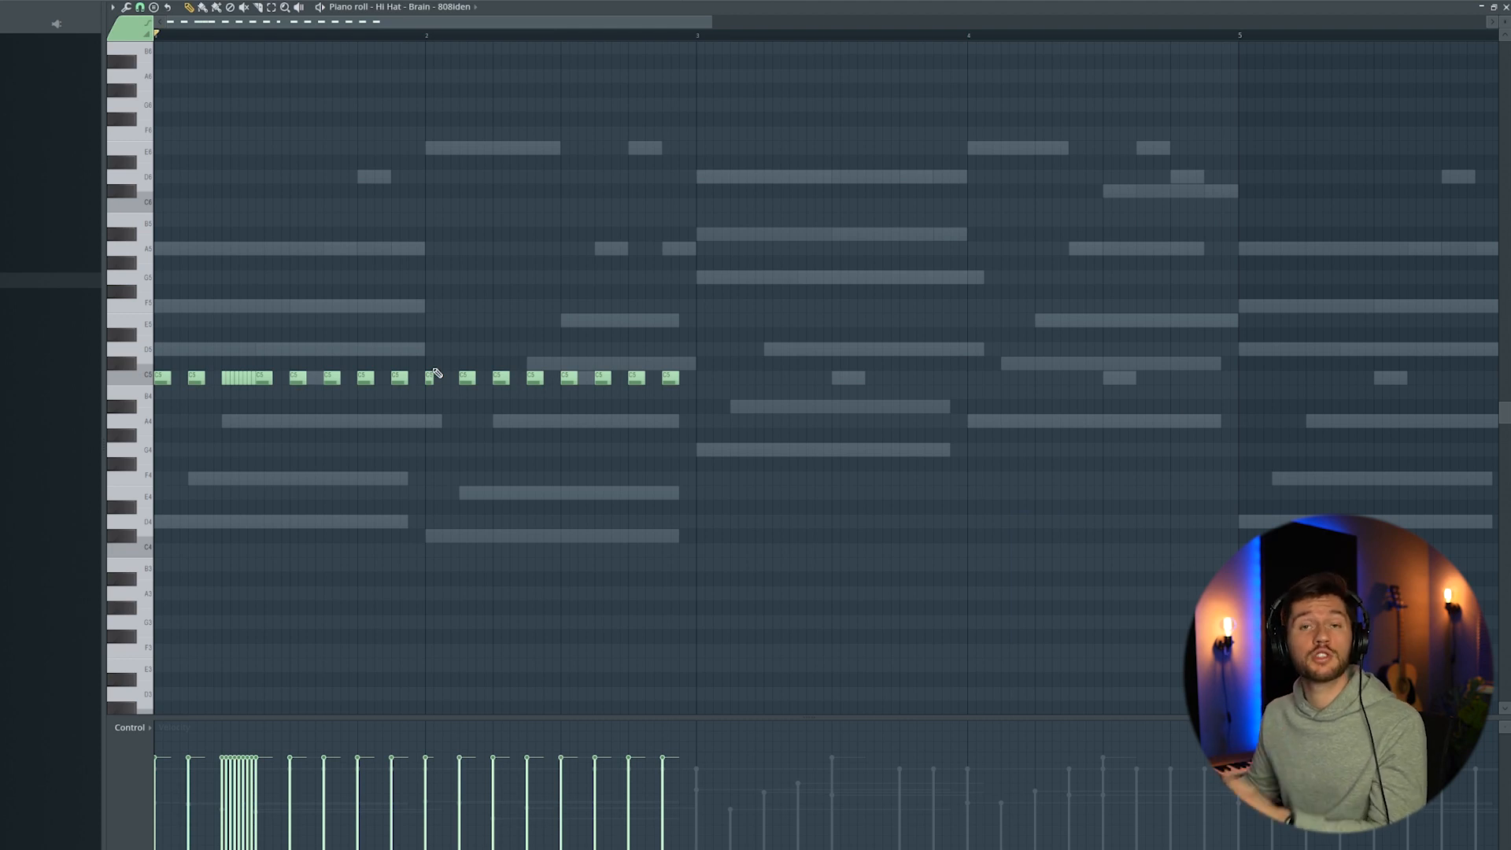
{"action": "left_click", "coordinate": [437, 377]}
{"action": "left_click", "coordinate": [444, 376]}
{"action": "left_click", "coordinate": [454, 376]}
{"action": "key", "text": "space"}
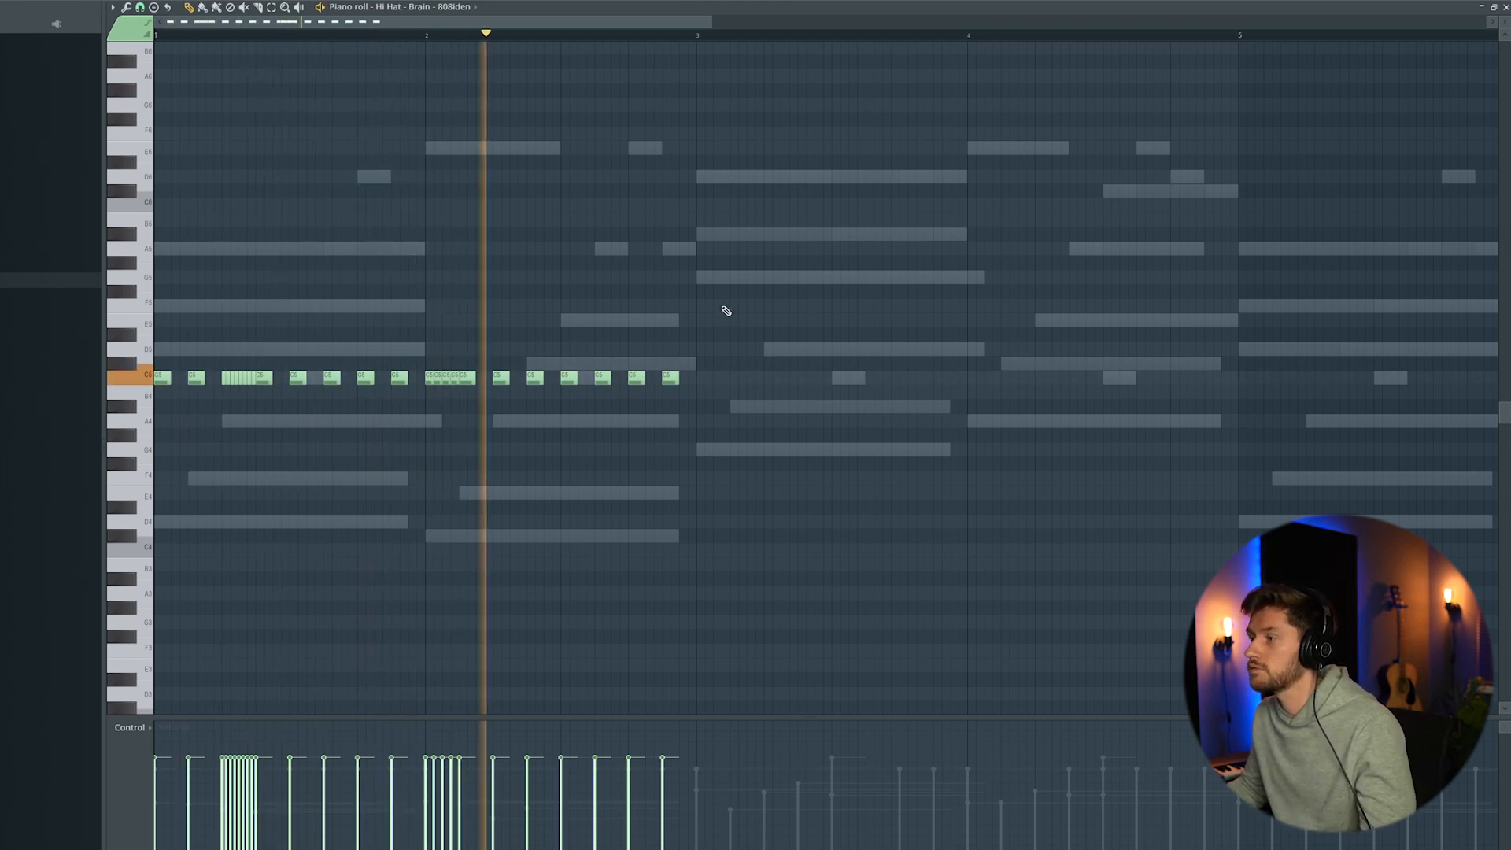
{"action": "key", "text": "space"}
Step: Lower the last two hi-hat notes of bar 2 to B4 and A#4 and play the pattern back
{"action": "left_click_drag", "start_coordinate": [638, 379], "coordinate": [670, 406]}
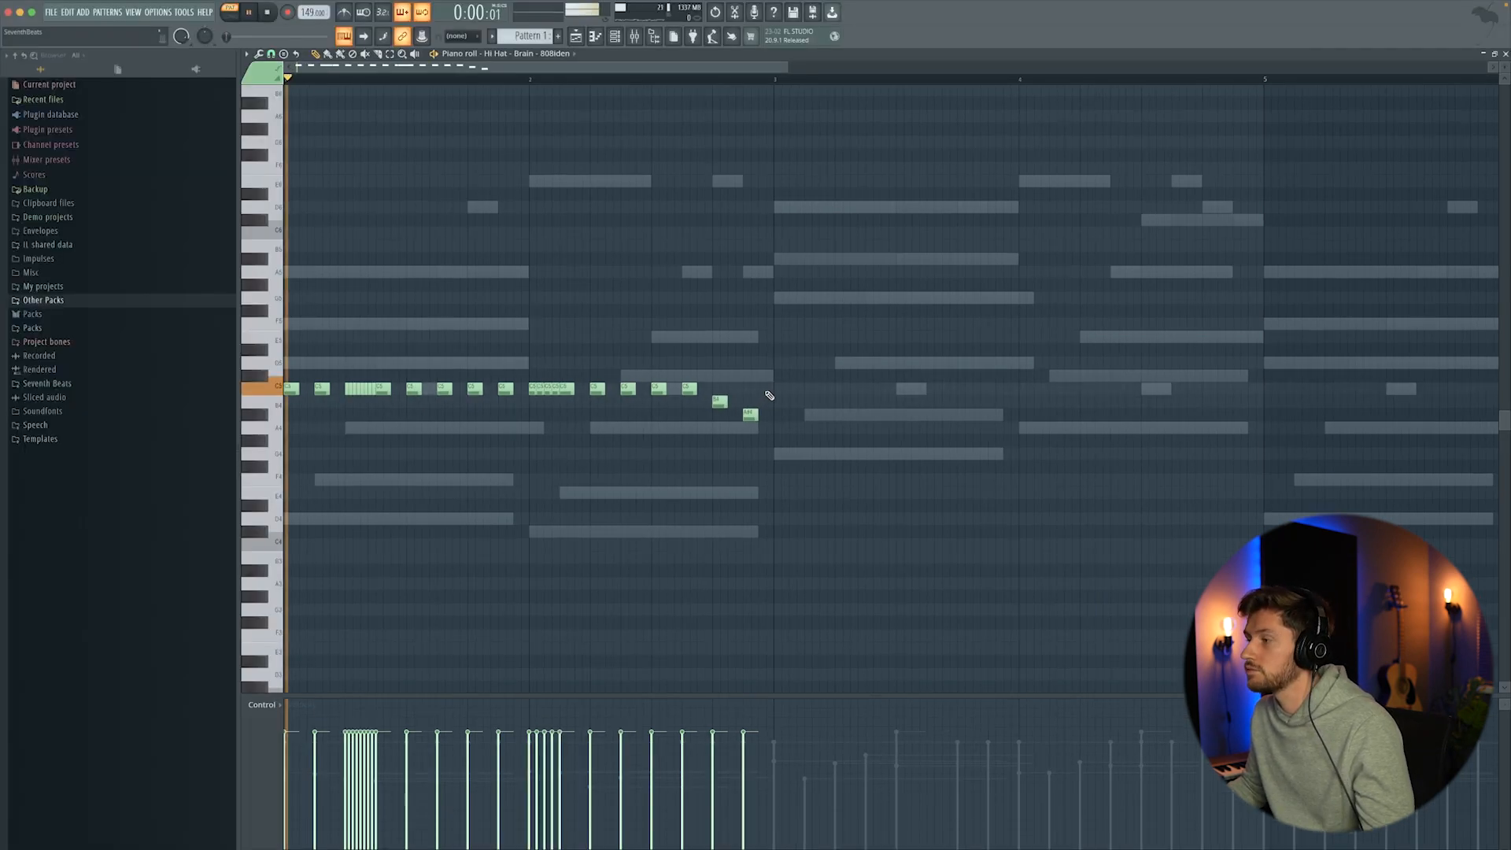
{"action": "key", "text": "space"}
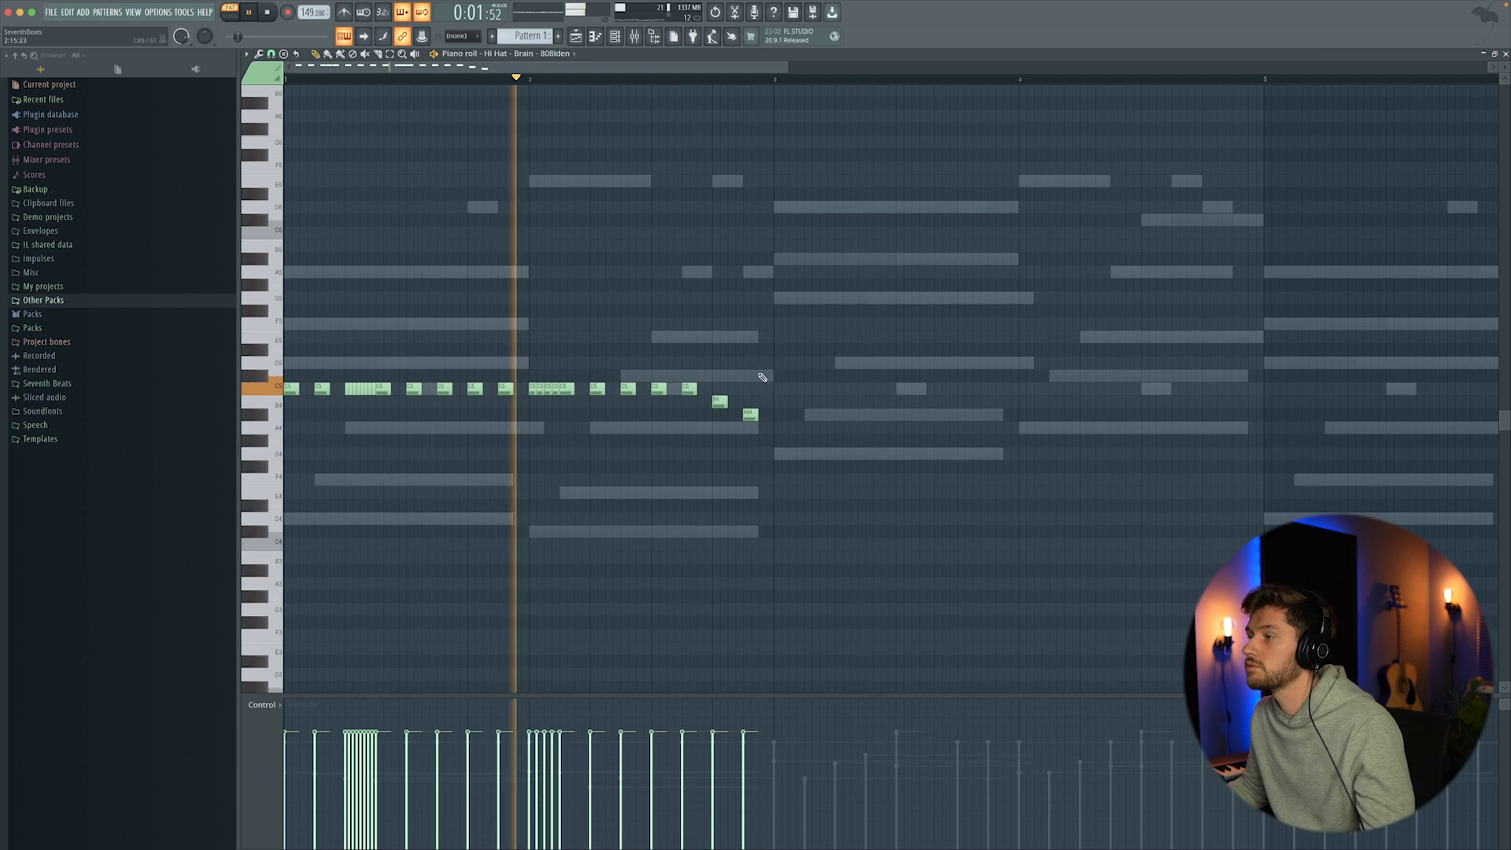
{"action": "key", "text": "space"}
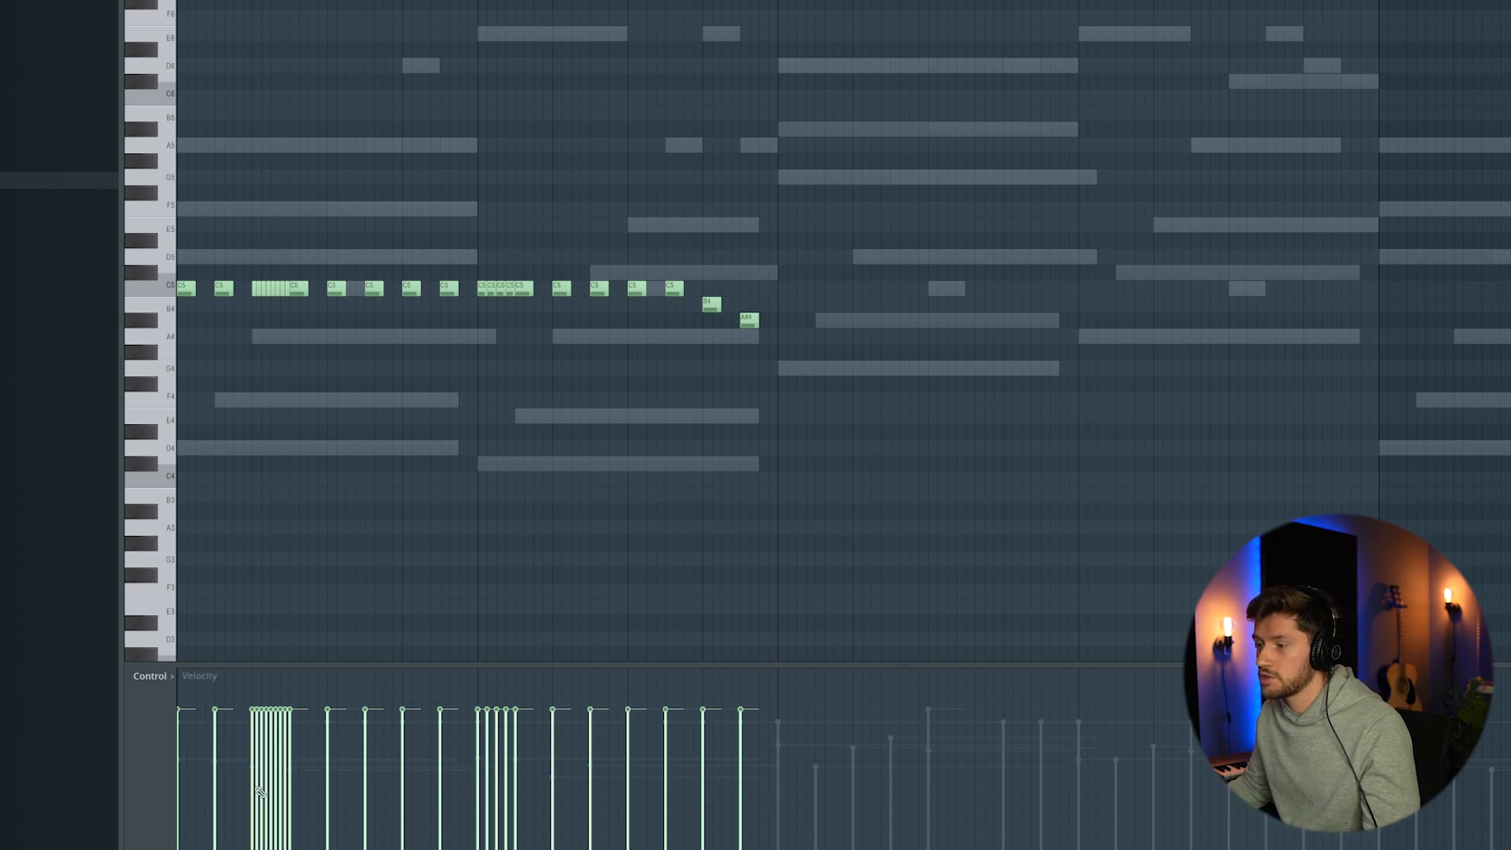
Step: Reduce the velocities of both hi-hat rolls into gently rising ramps and play the hi-hat pattern back
{"action": "left_click_drag", "start_coordinate": [254, 803], "coordinate": [287, 793]}
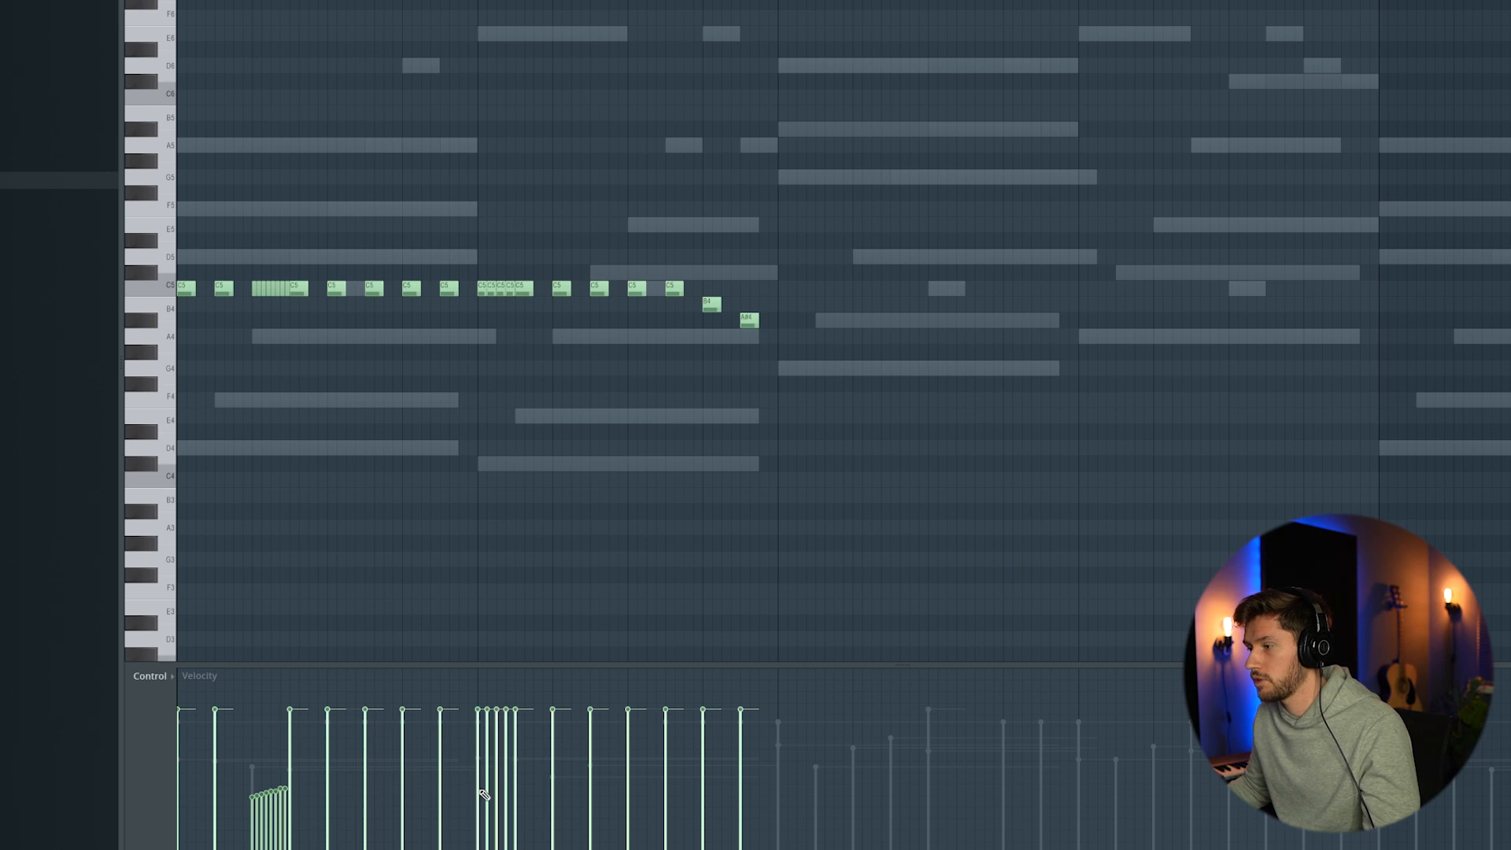
{"action": "left_click_drag", "start_coordinate": [477, 805], "coordinate": [516, 793]}
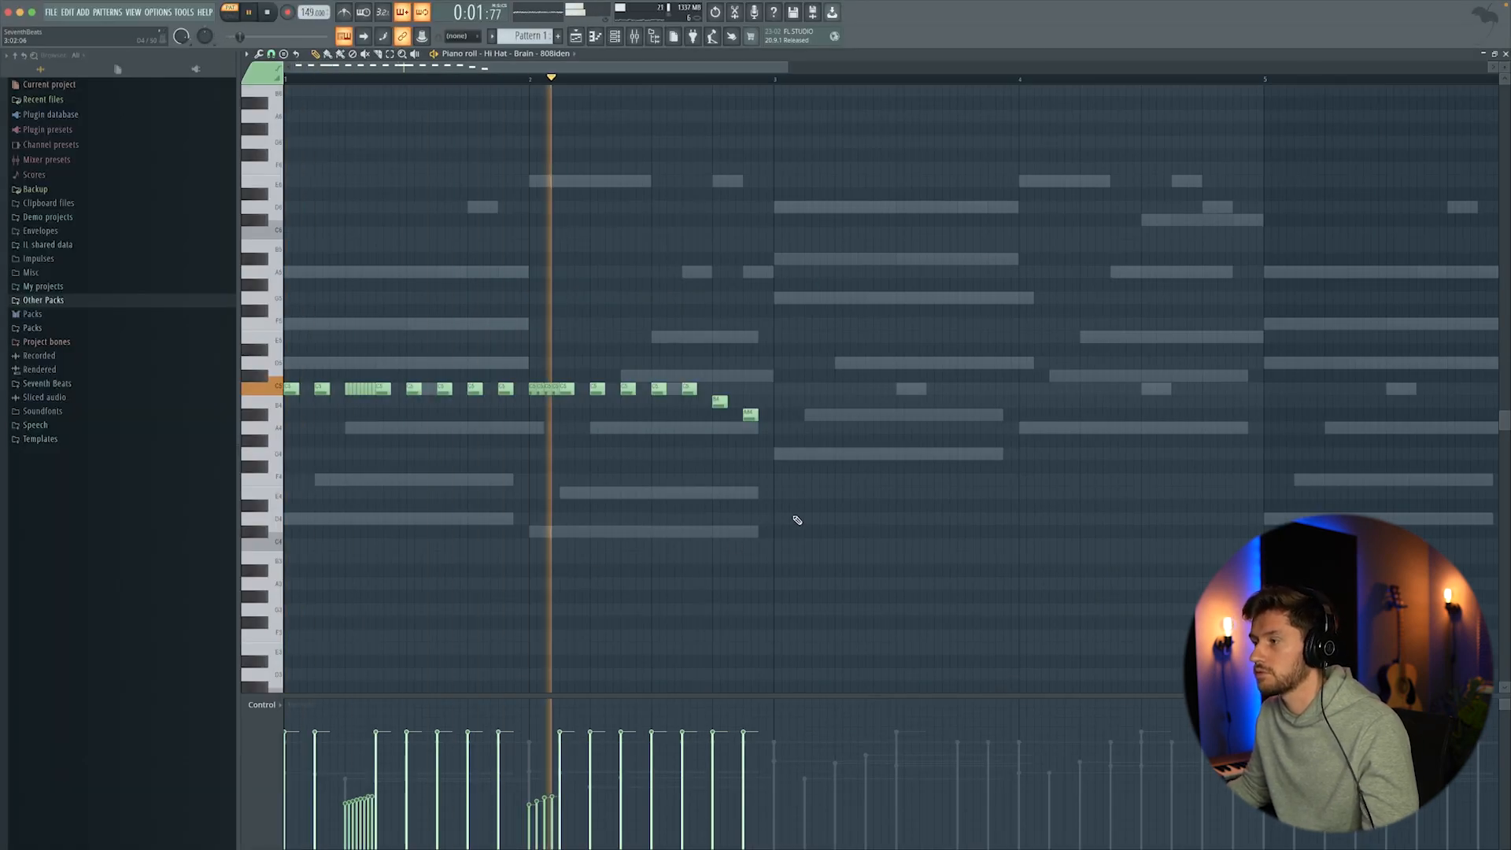
{"action": "key", "text": "space"}
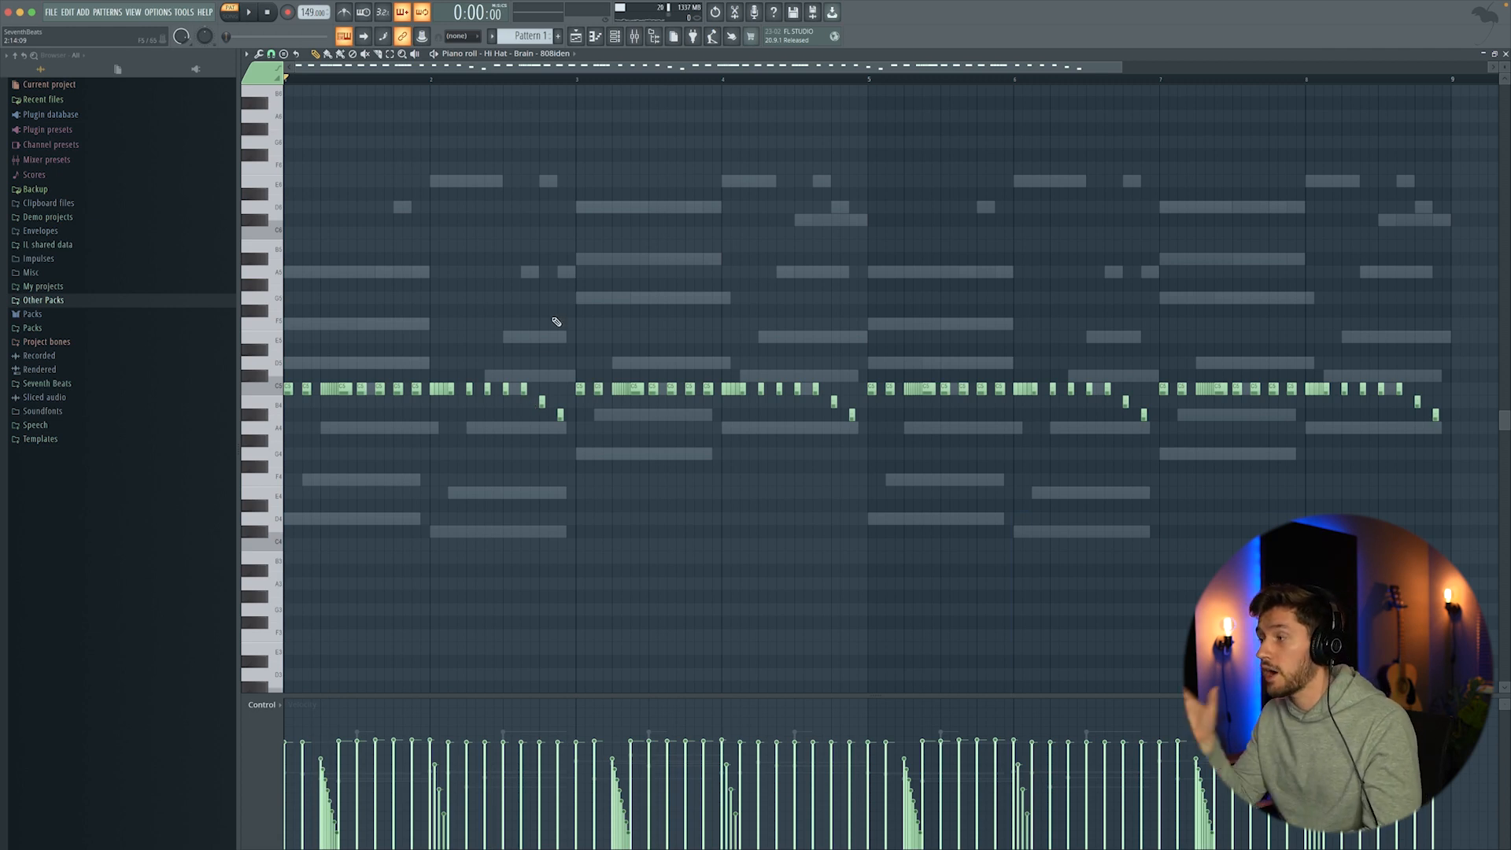
{"action": "key", "text": "space"}
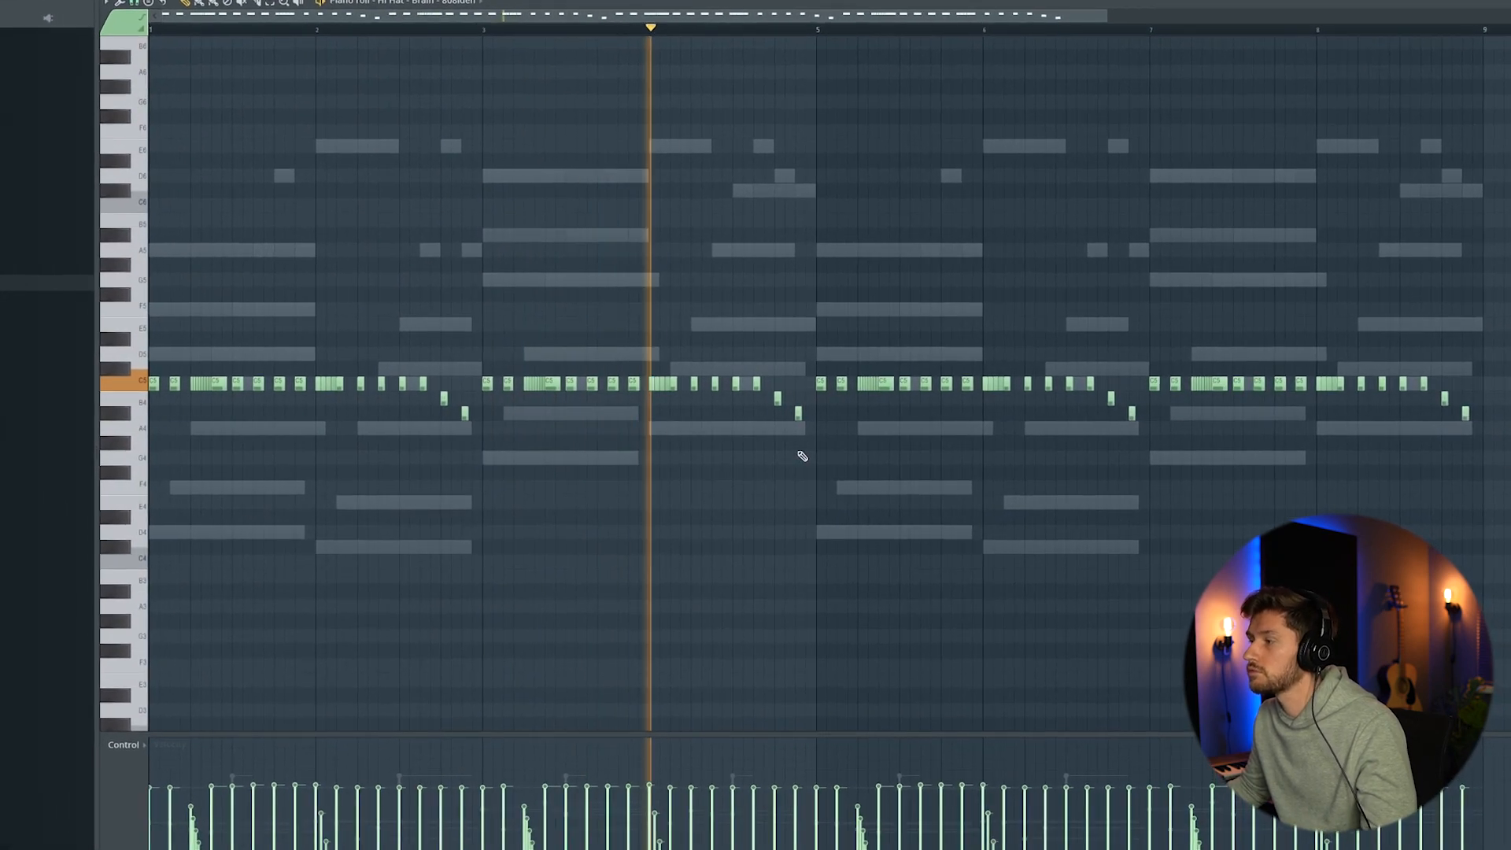
{"action": "key", "text": "space"}
Step: In the Perc piano roll, place short C5 notes on the last eighth of bars 1 and 3 and second eighth of bars 2 and 4
{"action": "key", "text": "F6"}
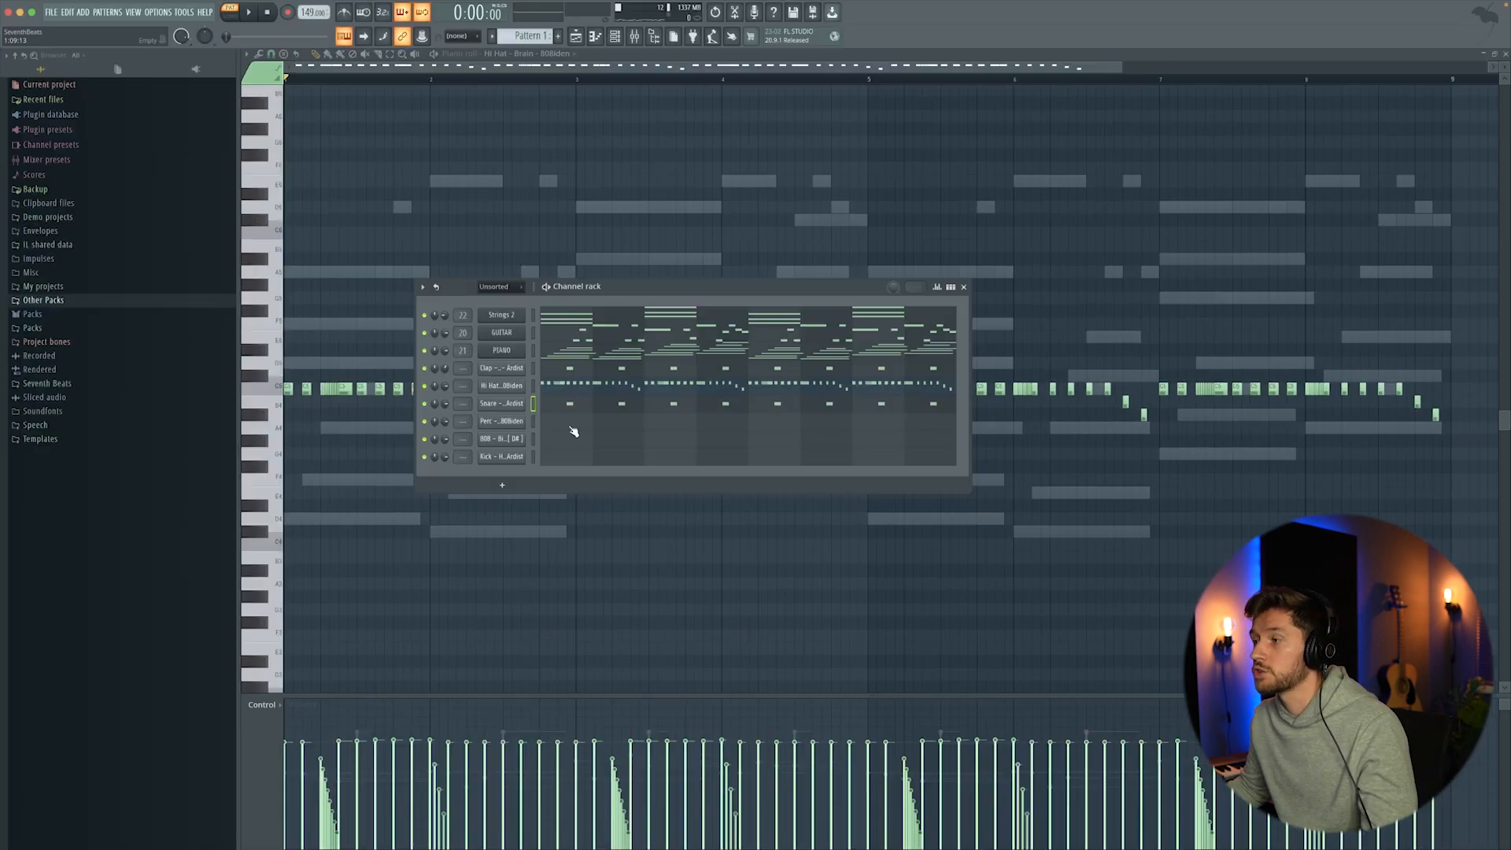
{"action": "left_click", "coordinate": [573, 431]}
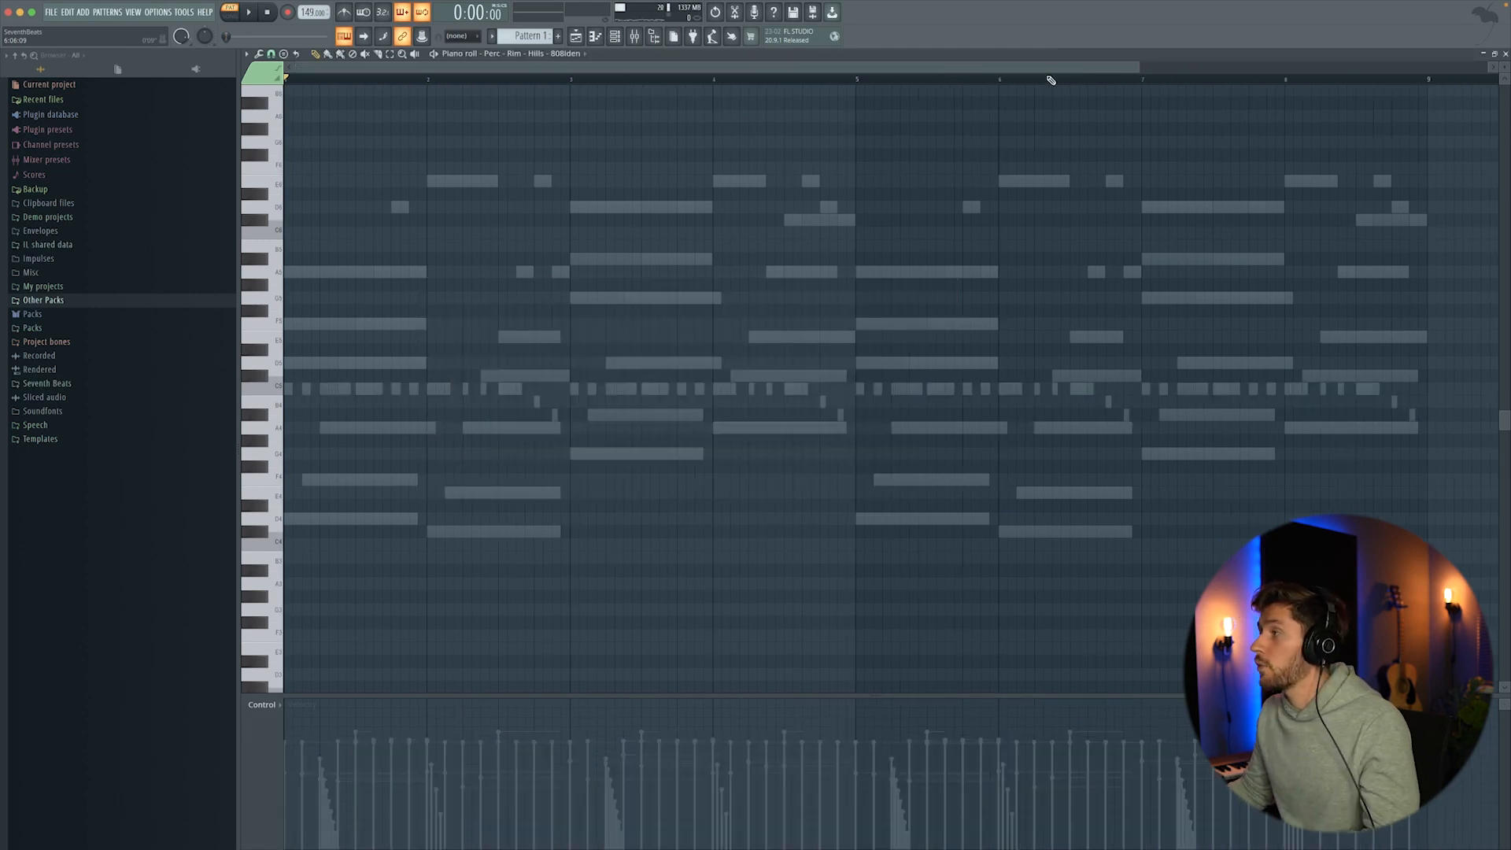
{"action": "left_click_drag", "start_coordinate": [1140, 67], "coordinate": [866, 67]}
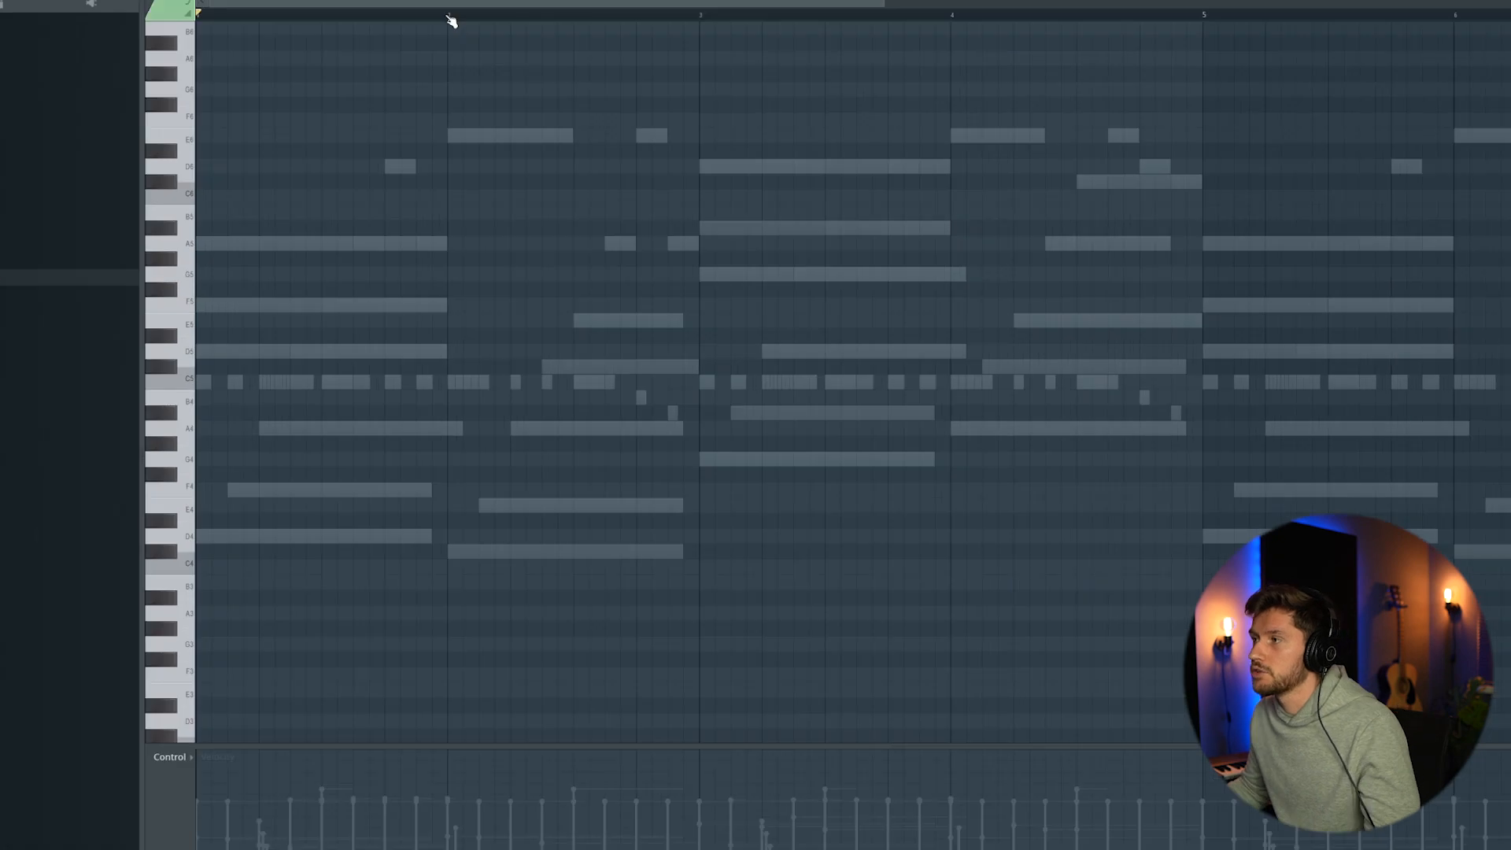
{"action": "mouse_move", "coordinate": [499, 80]}
{"action": "left_mouse_down"}
{"action": "mouse_move", "coordinate": [287, 79]}
{"action": "mouse_move", "coordinate": [494, 89]}
{"action": "left_mouse_up"}
{"action": "left_click_drag", "start_coordinate": [443, 28], "coordinate": [445, 31]}
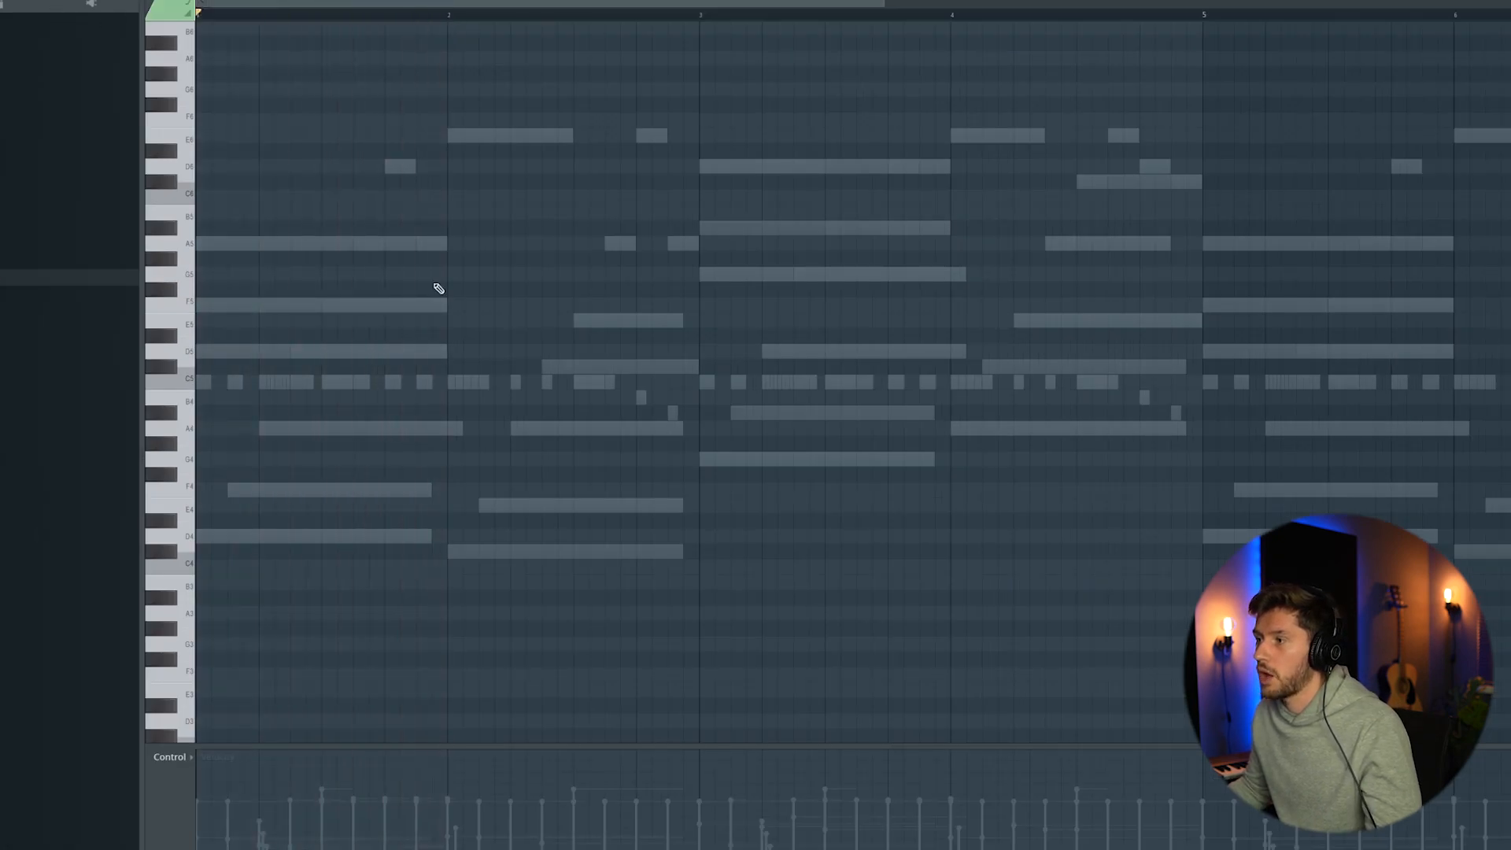
{"action": "left_click", "coordinate": [419, 382]}
{"action": "left_click", "coordinate": [484, 383]}
{"action": "key", "text": "space"}
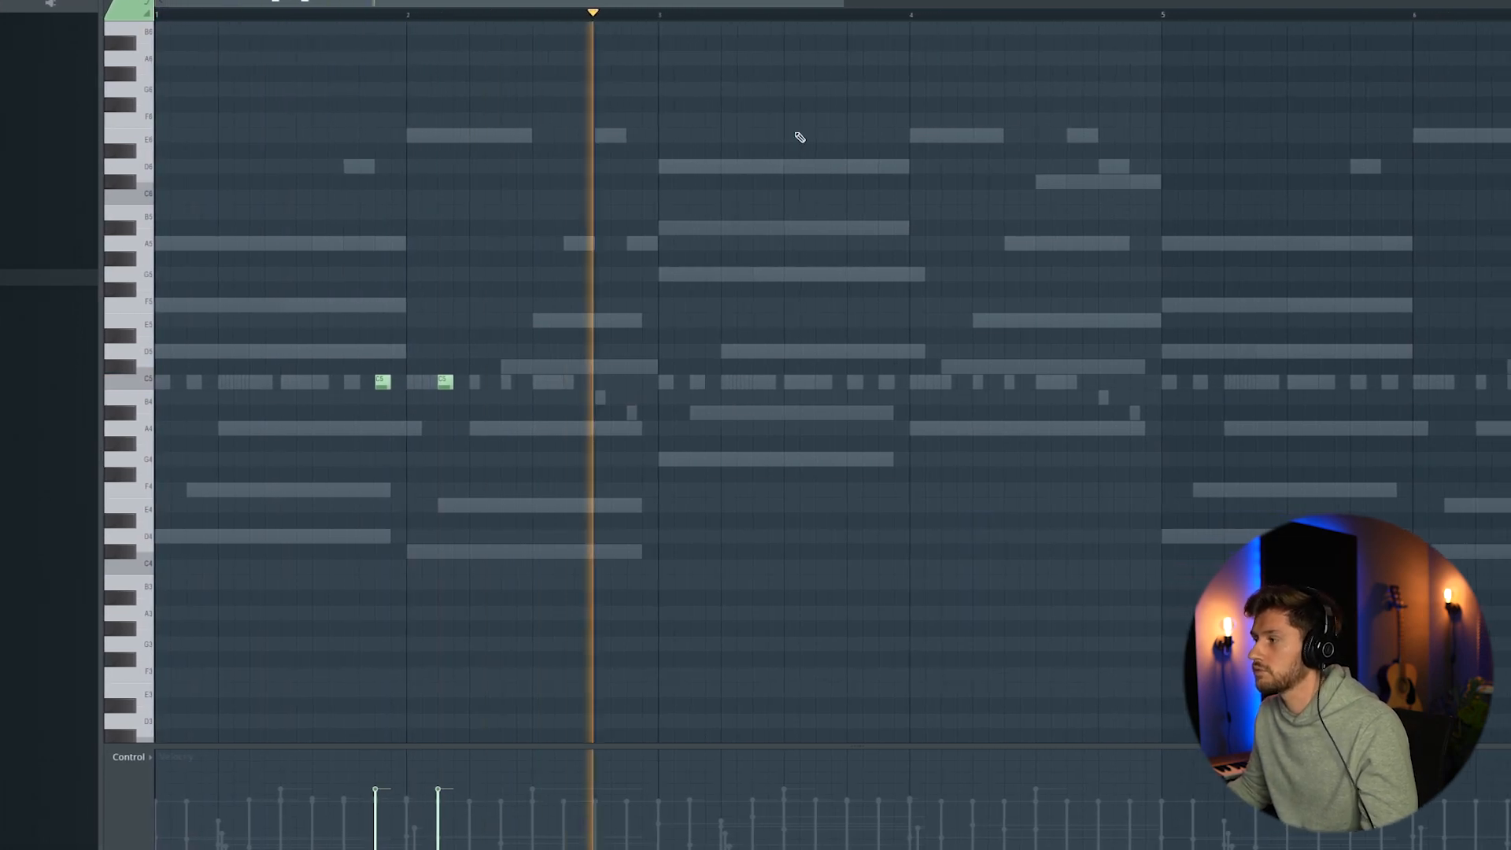
{"action": "left_click", "coordinate": [872, 382]}
{"action": "left_click", "coordinate": [935, 382]}
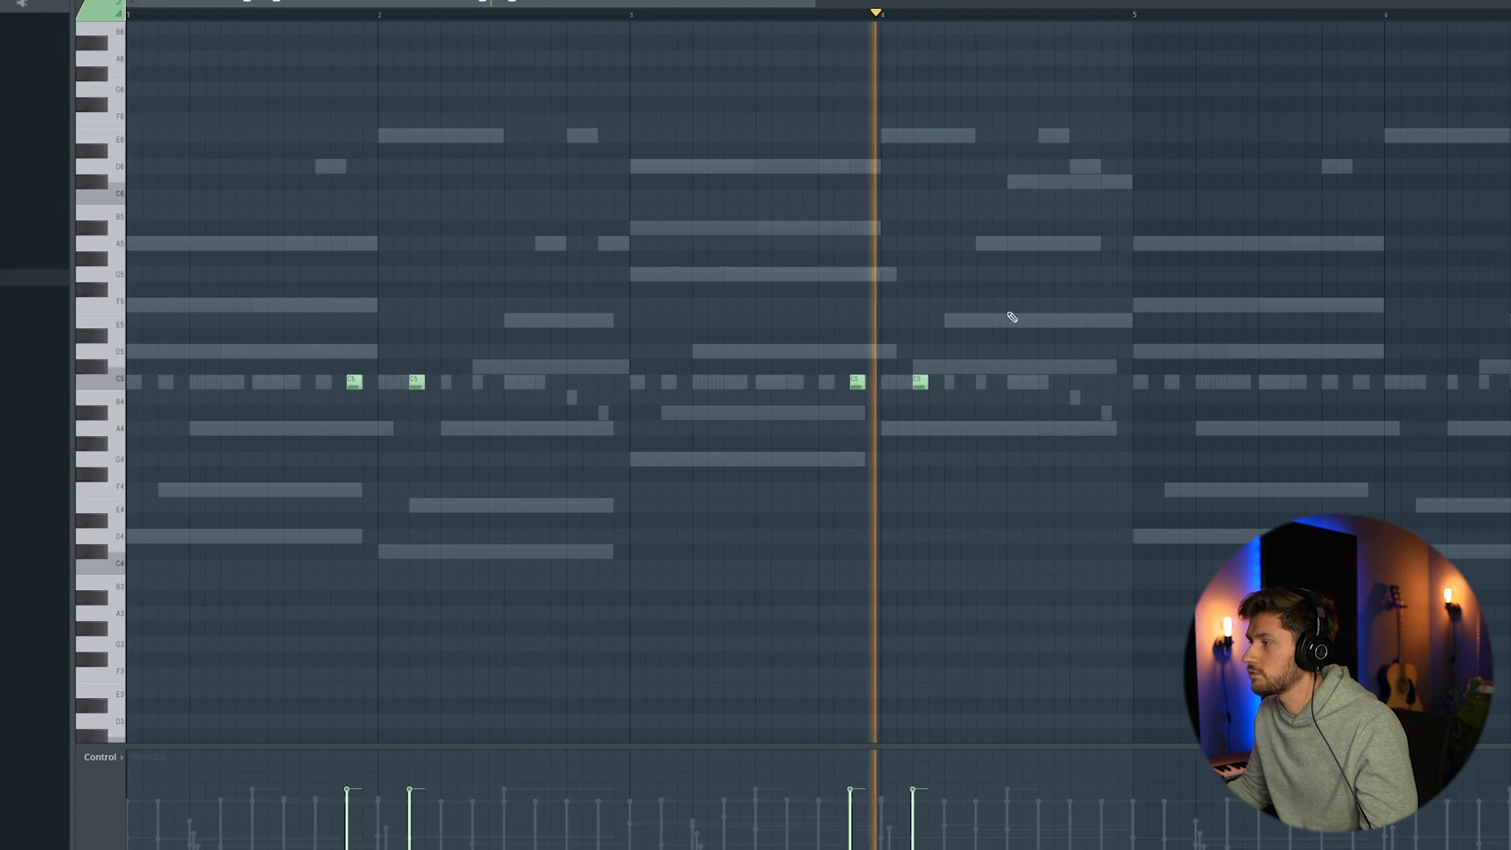
Step: Duplicate the perc notes of bars 1 to 4 into bars 5 to 8
{"action": "left_click_drag", "start_coordinate": [878, 80], "coordinate": [247, 85]}
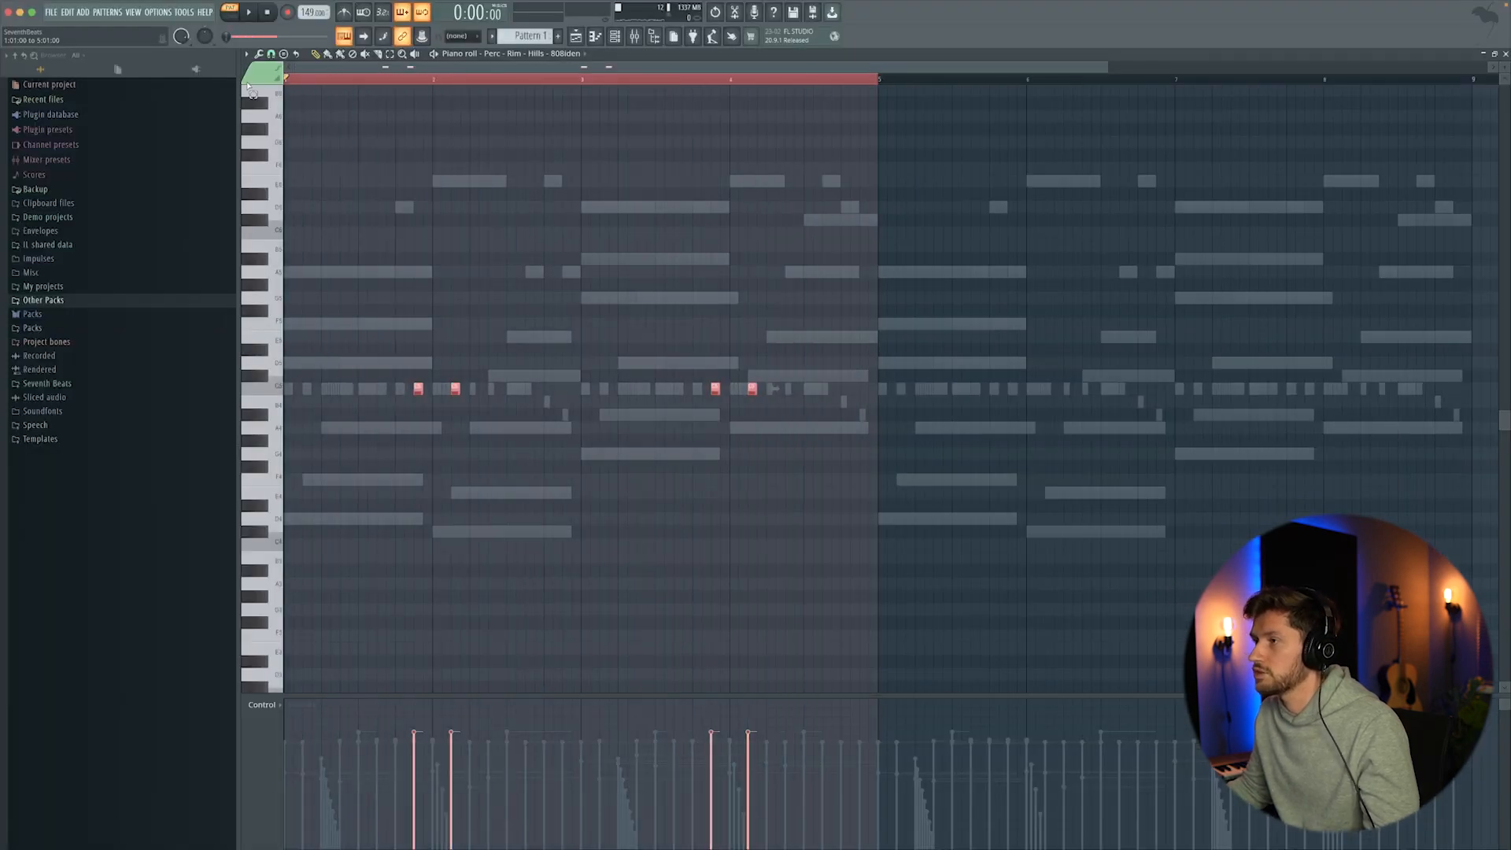
{"action": "key", "text": "ctrl+b"}
{"action": "left_click", "coordinate": [943, 80]}
{"action": "key", "text": "ctrl+d"}
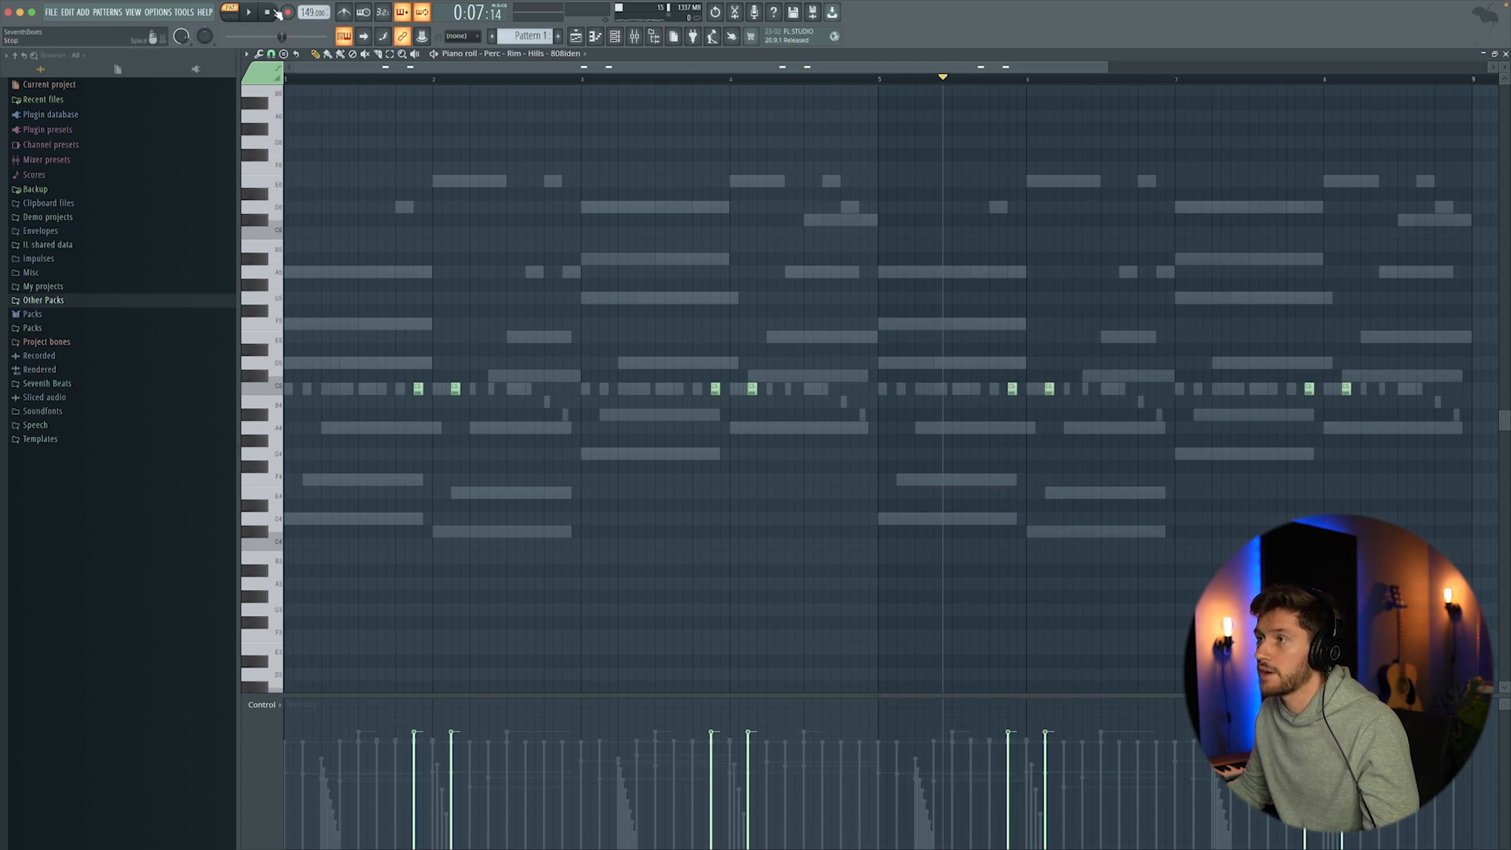
Step: Open the 808 - Bidness [ D# ] sample in the Edison audio editor and detect its pitch regions
{"action": "key", "text": "F6"}
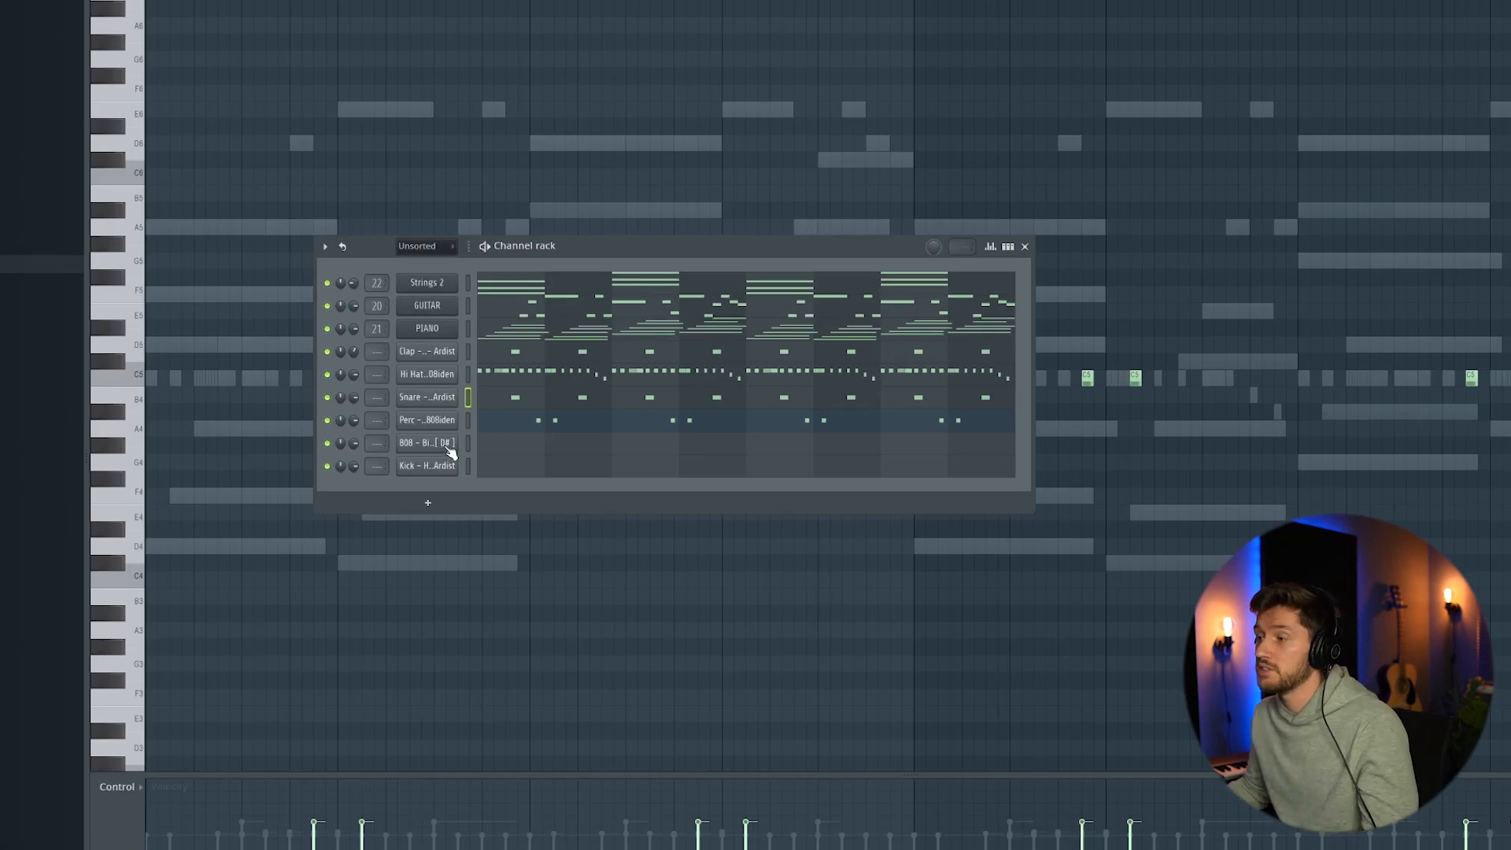
{"action": "left_click", "coordinate": [451, 452]}
{"action": "left_click_drag", "start_coordinate": [320, 19], "coordinate": [459, 106]}
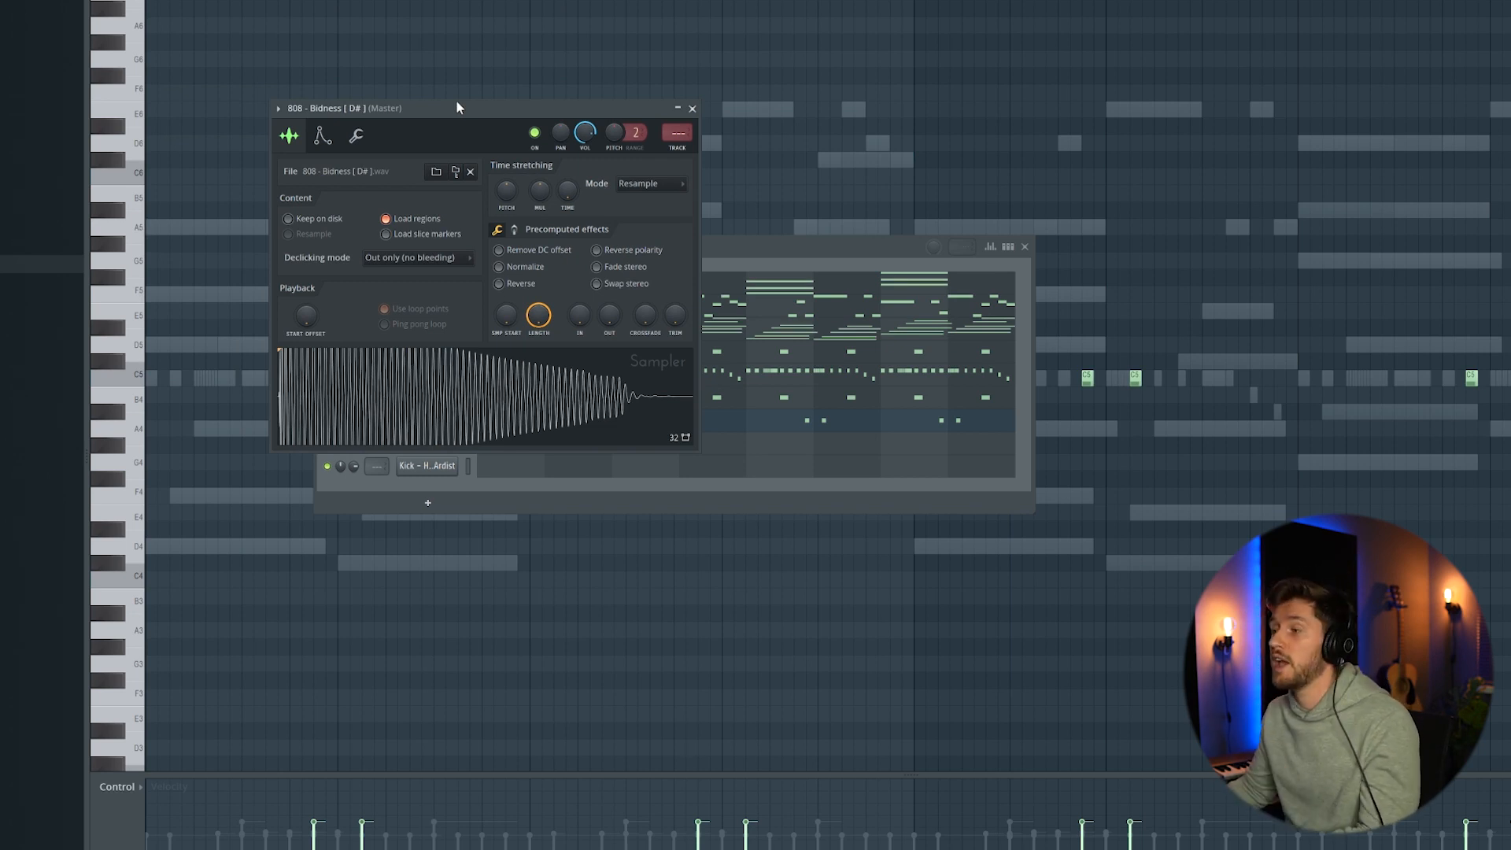
{"action": "right_click", "coordinate": [409, 408]}
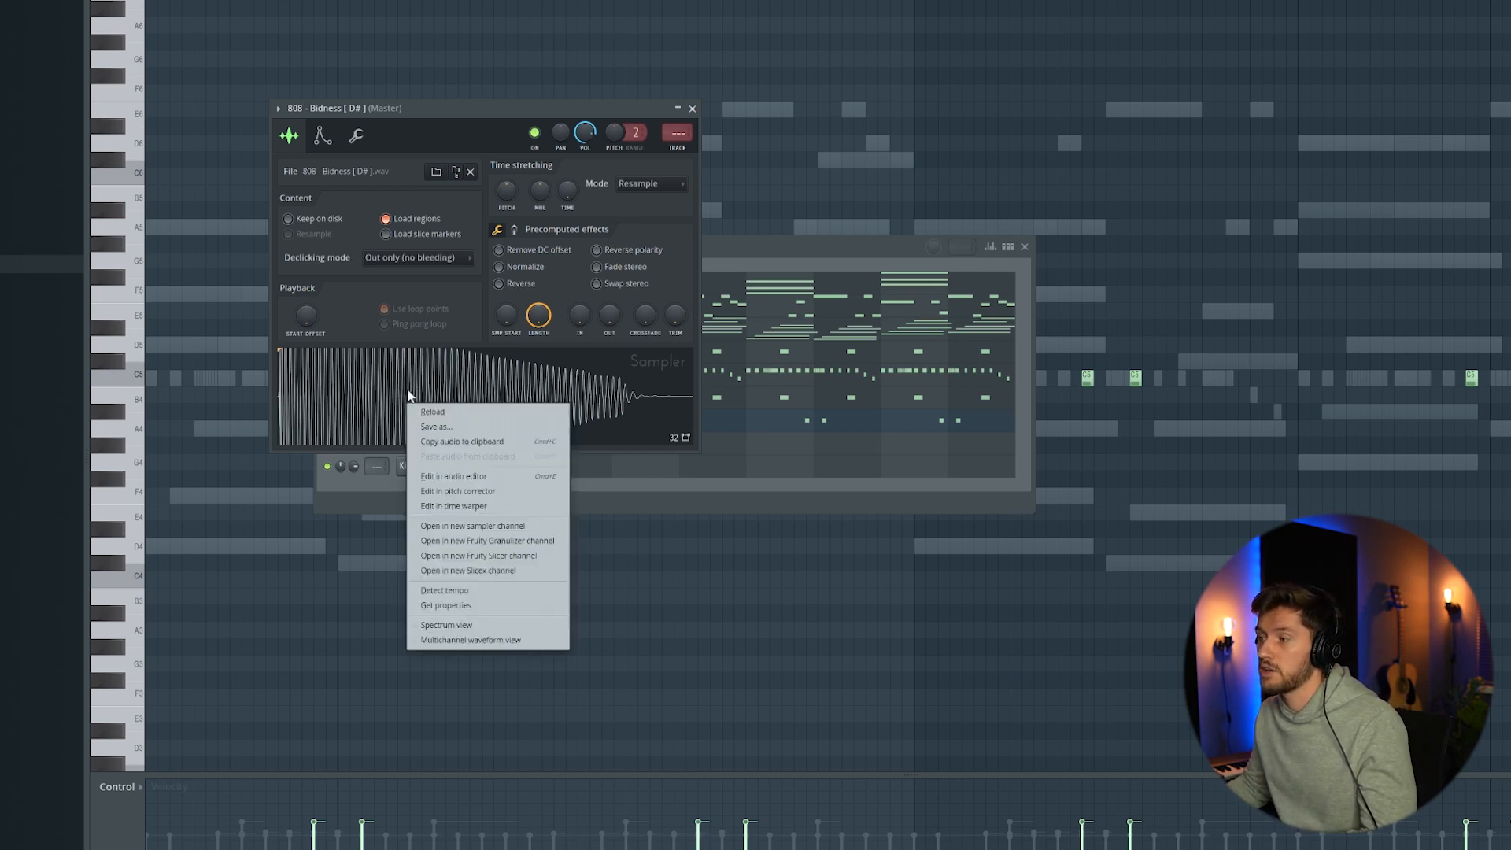
{"action": "left_click", "coordinate": [461, 482]}
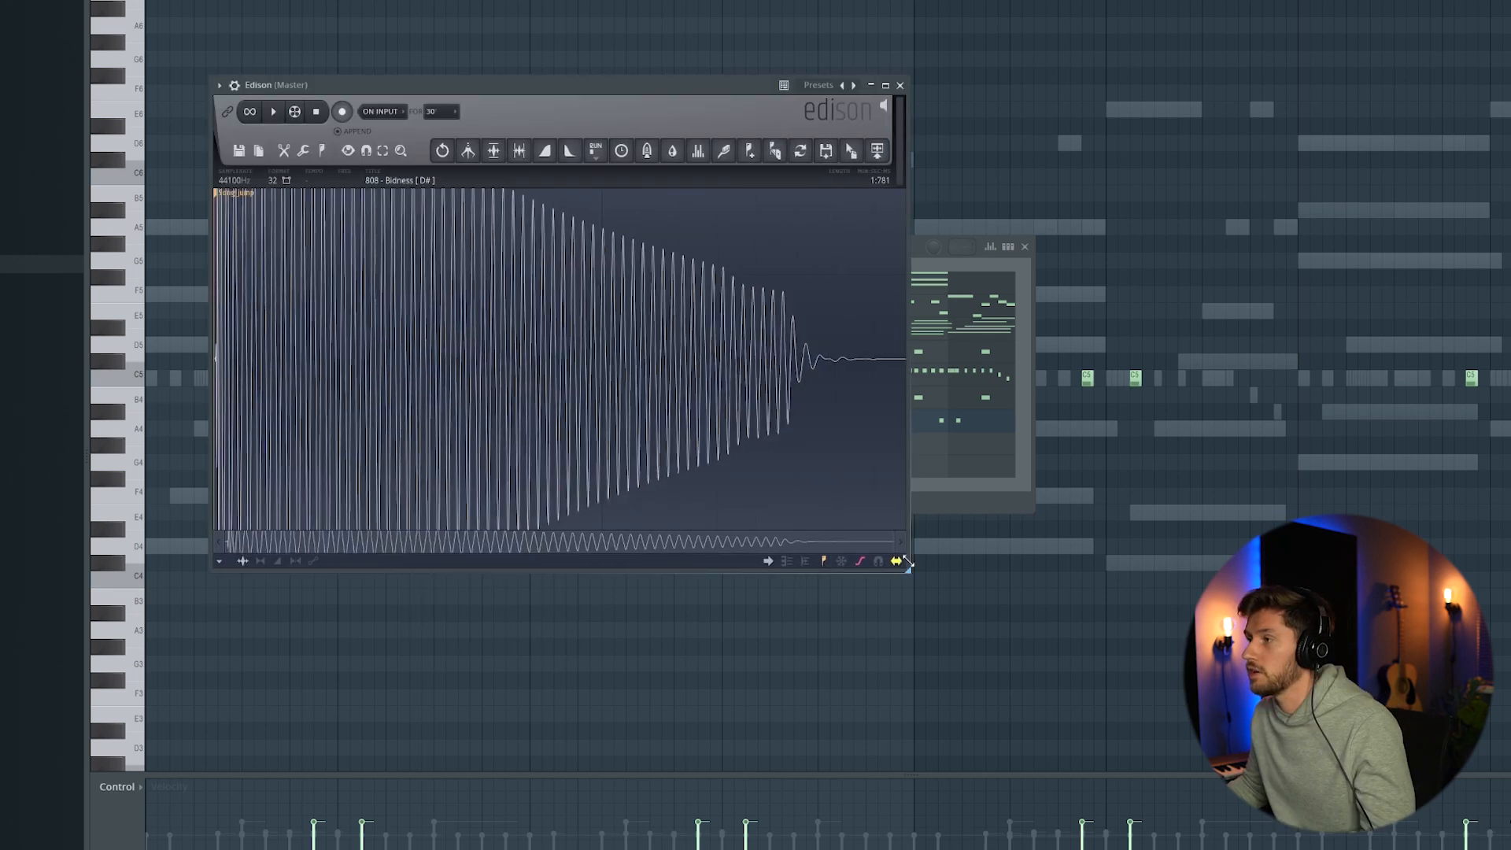
{"action": "left_click_drag", "start_coordinate": [901, 557], "coordinate": [871, 529]}
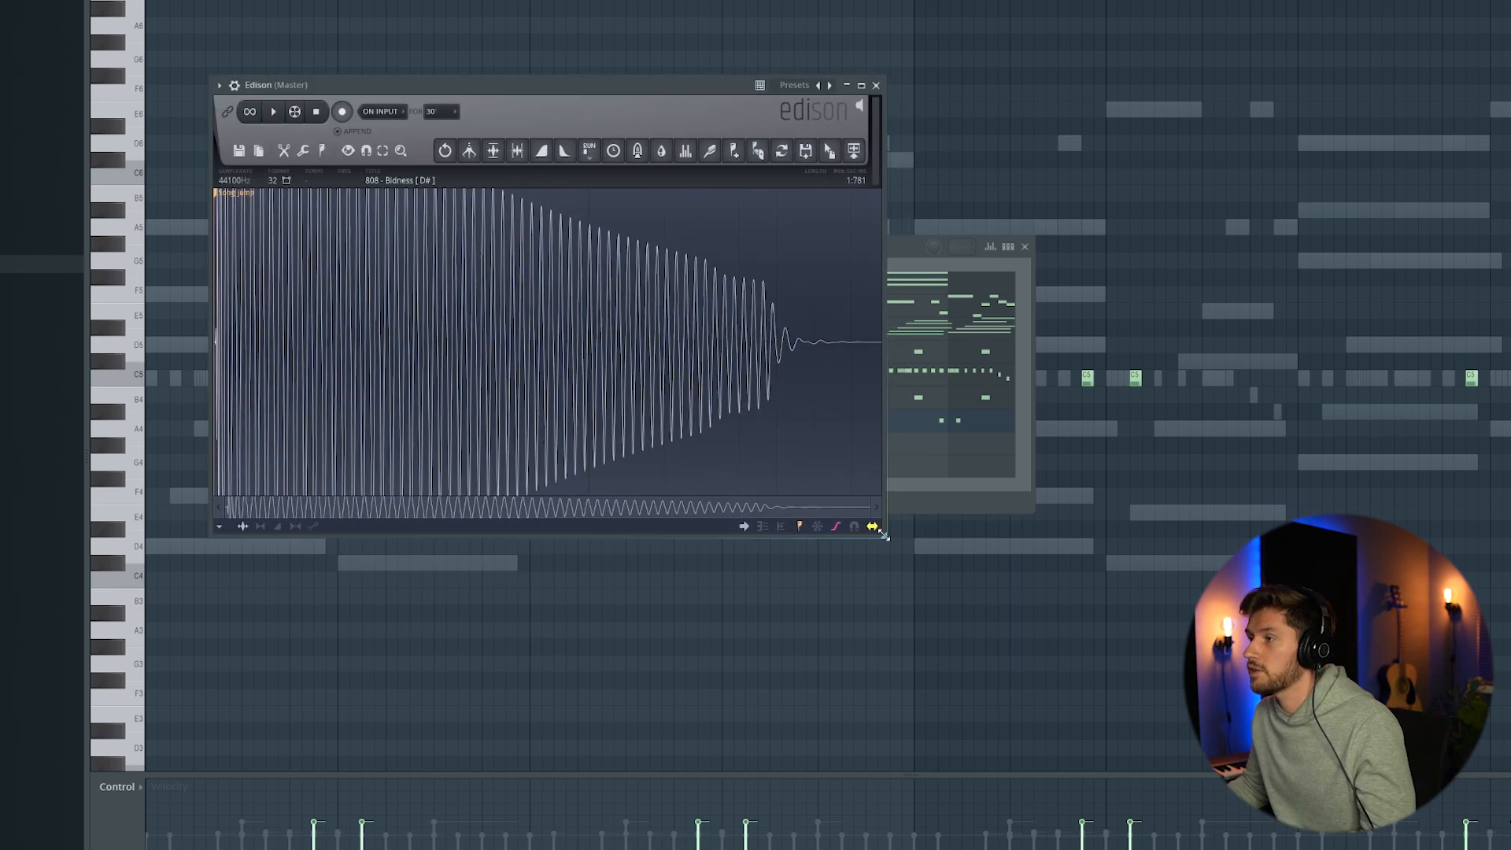
{"action": "left_click", "coordinate": [324, 149]}
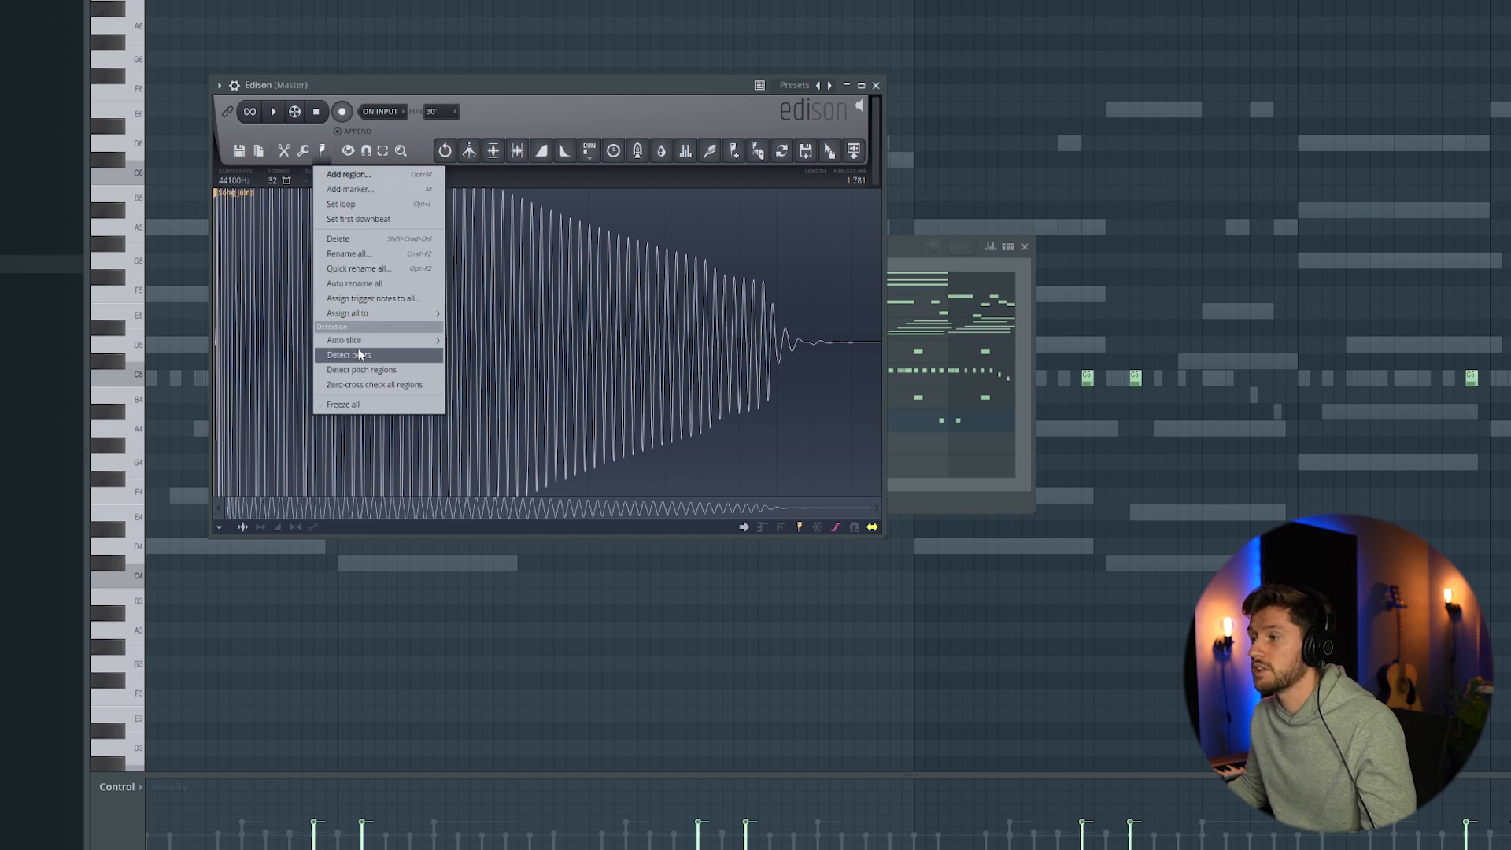
{"action": "left_click", "coordinate": [381, 371]}
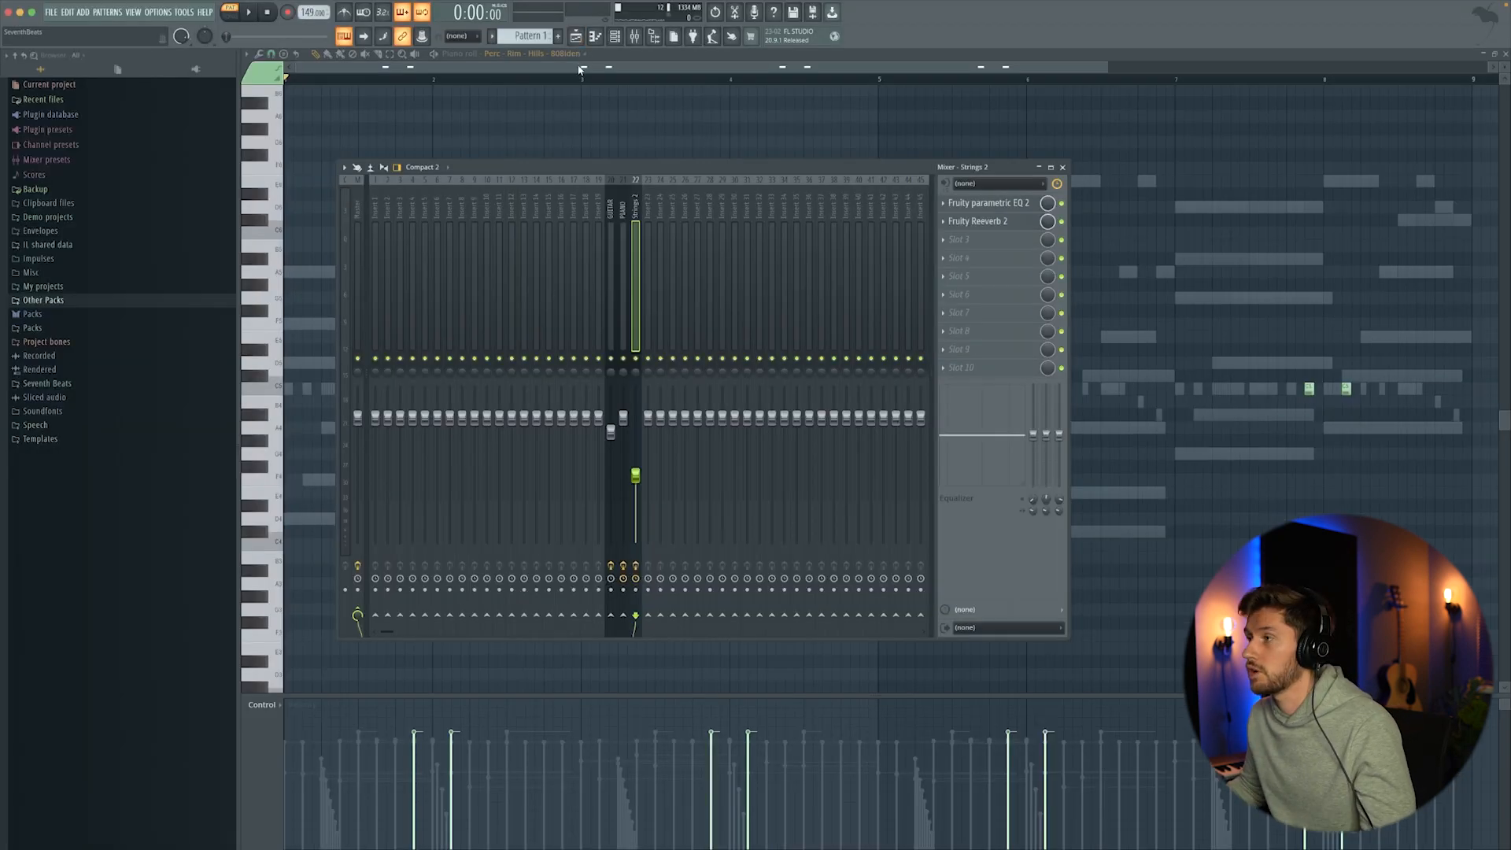
Step: Give the 808 a volume envelope with maximum hold and zero attack, decay, sustain and release, and set its root note to D#5
{"action": "key", "text": "F9"}
{"action": "left_click", "coordinate": [615, 36]}
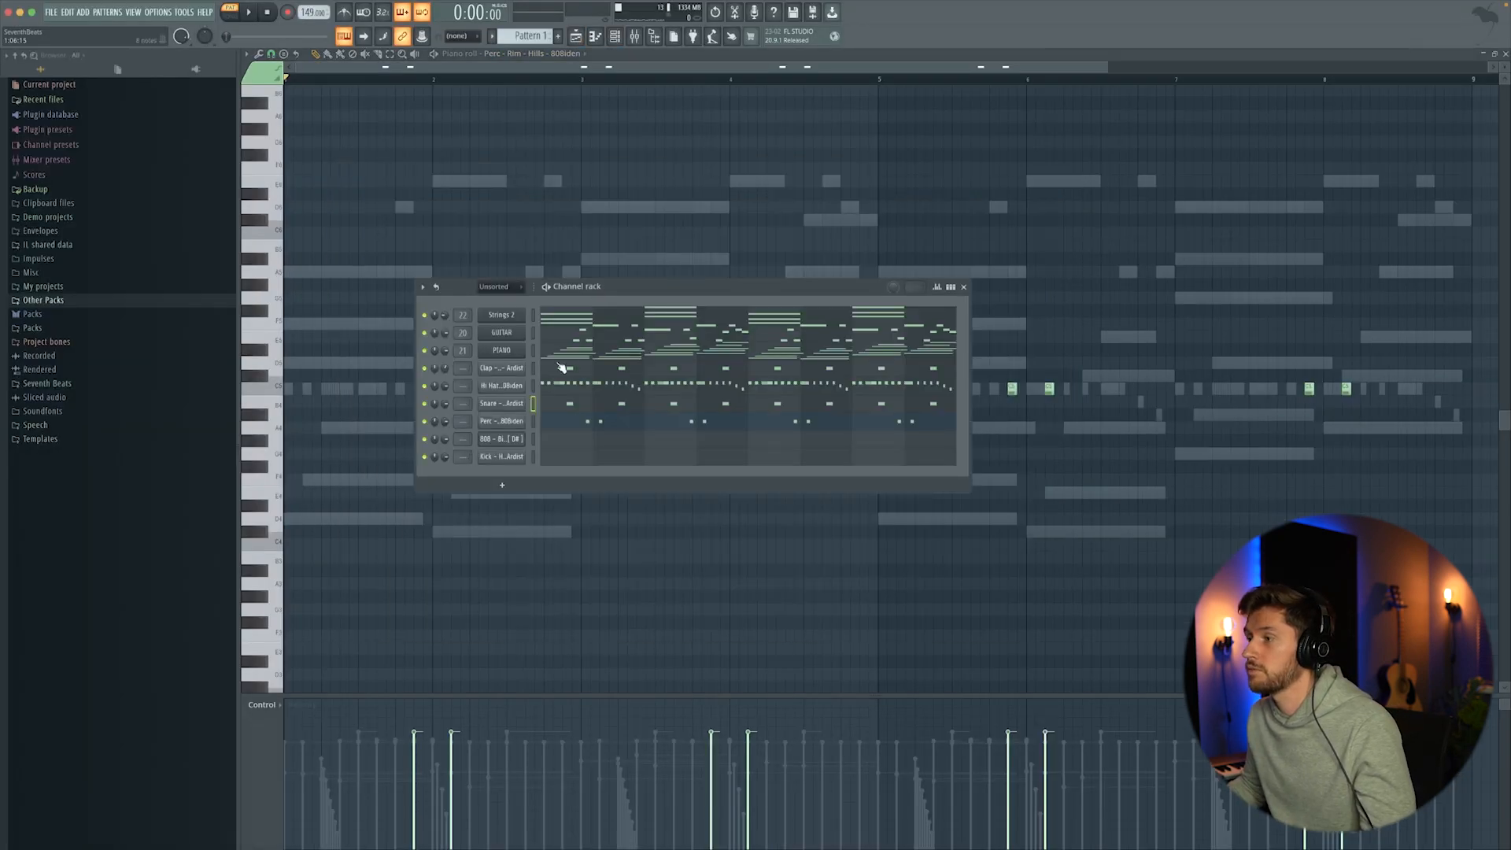
{"action": "left_click", "coordinate": [509, 440]}
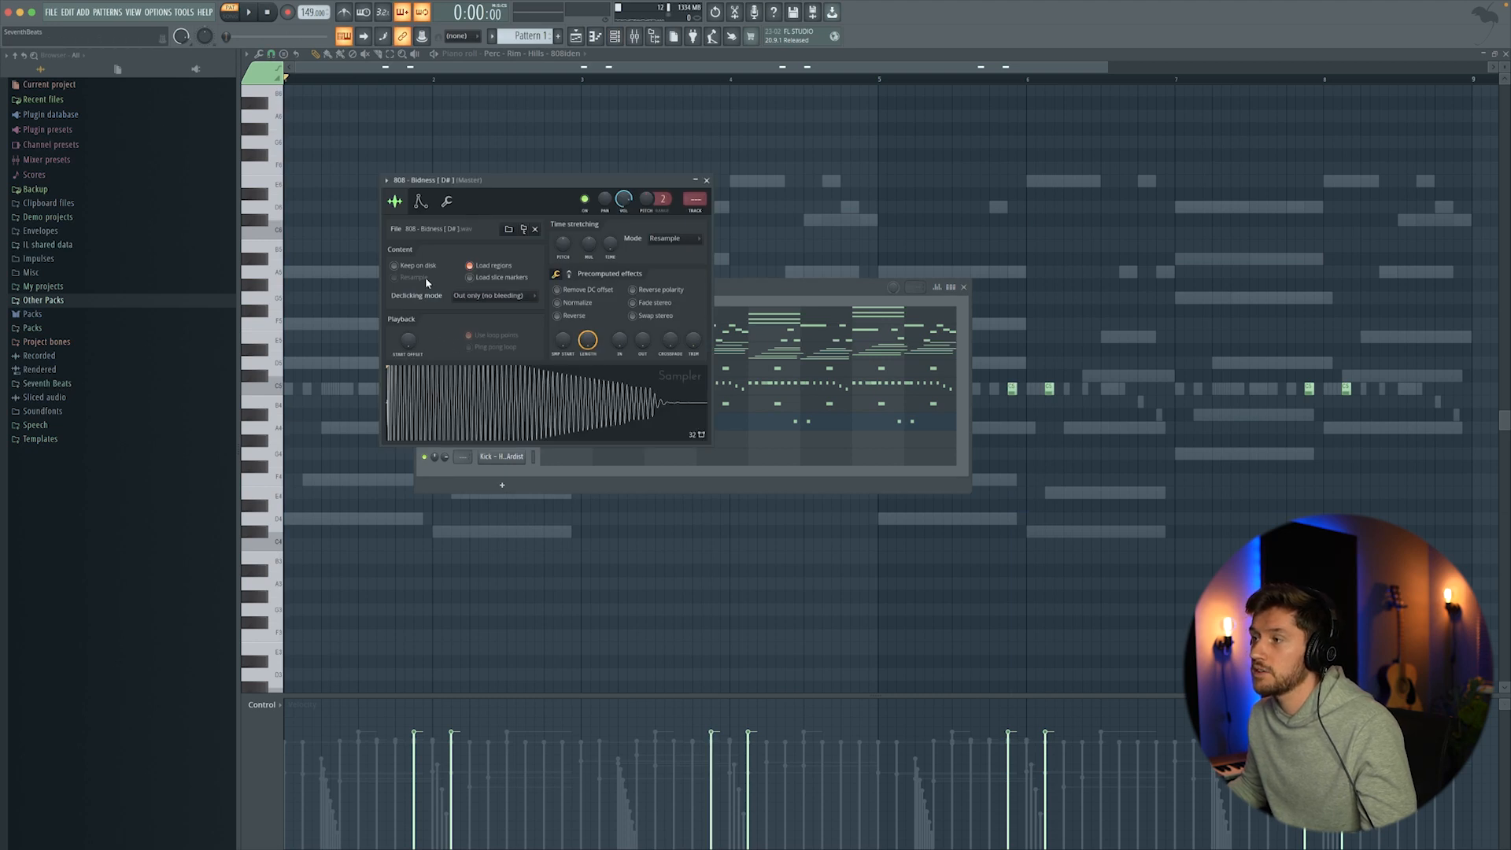
{"action": "left_click", "coordinate": [422, 204]}
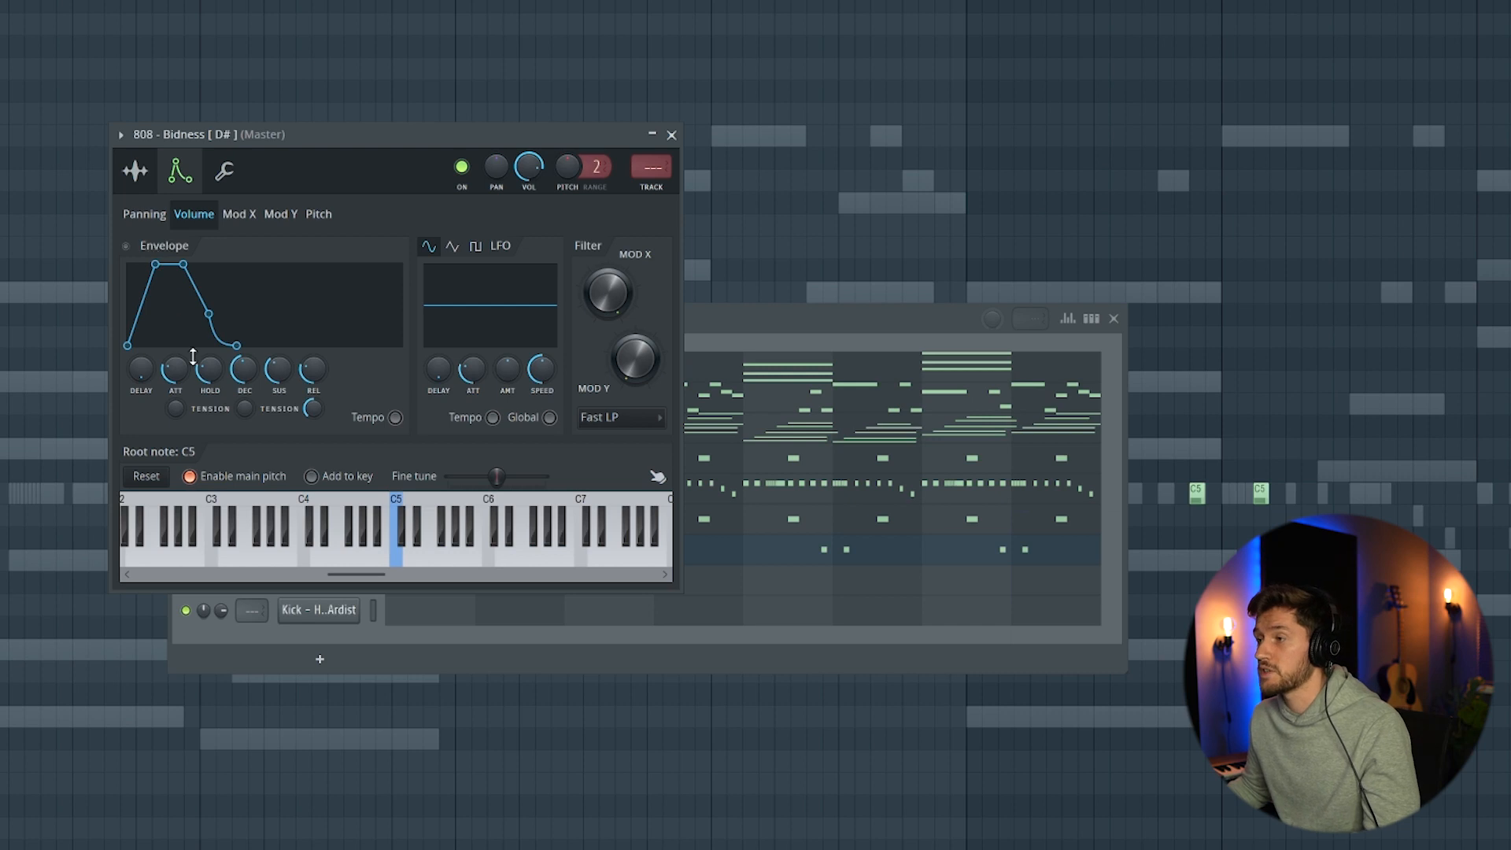
{"action": "left_click_drag", "start_coordinate": [183, 376], "coordinate": [313, 372]}
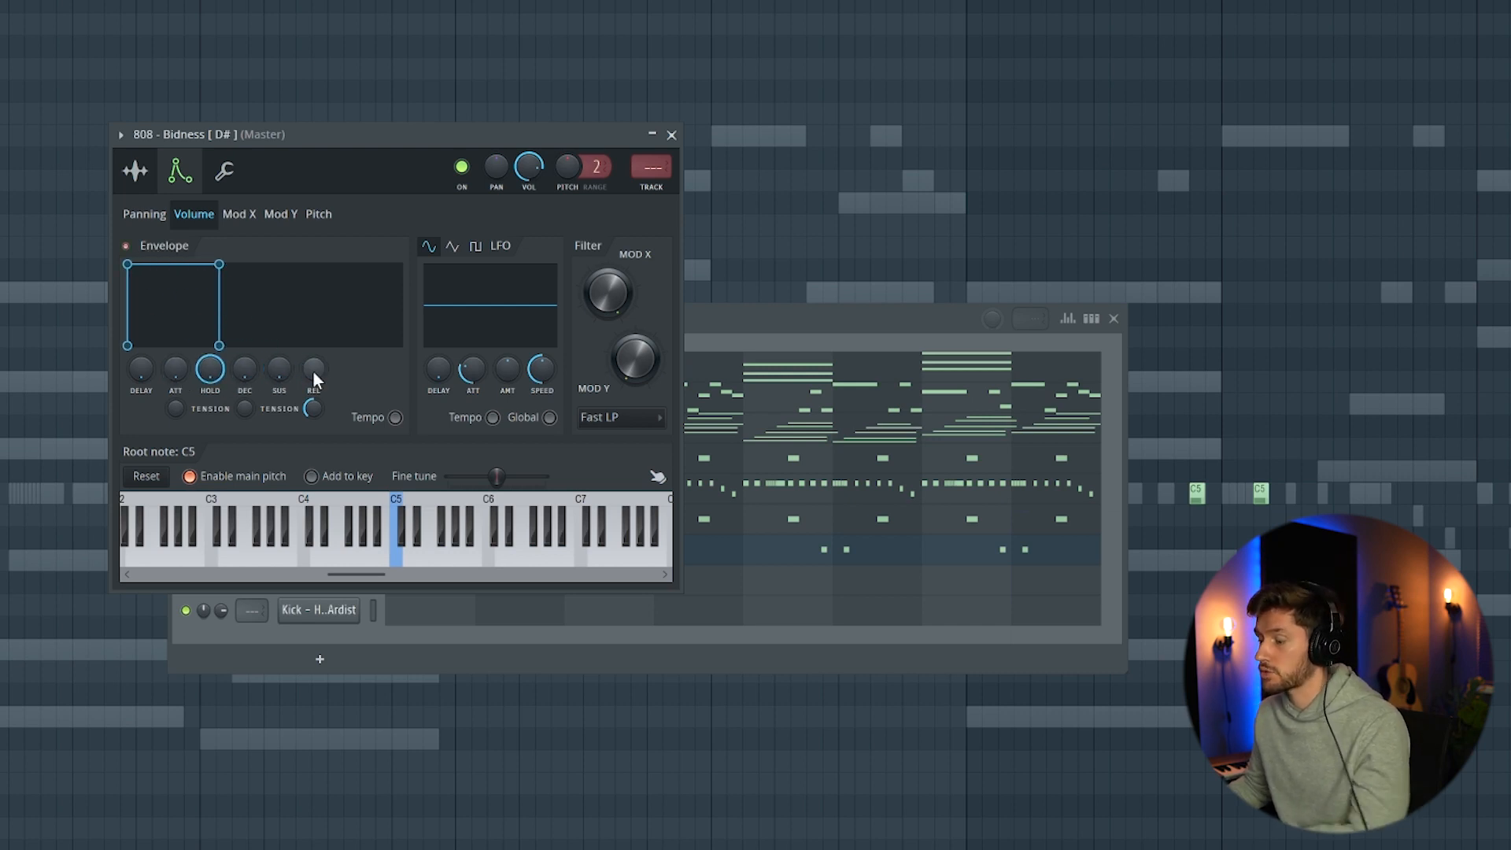
{"action": "right_click", "coordinate": [423, 534]}
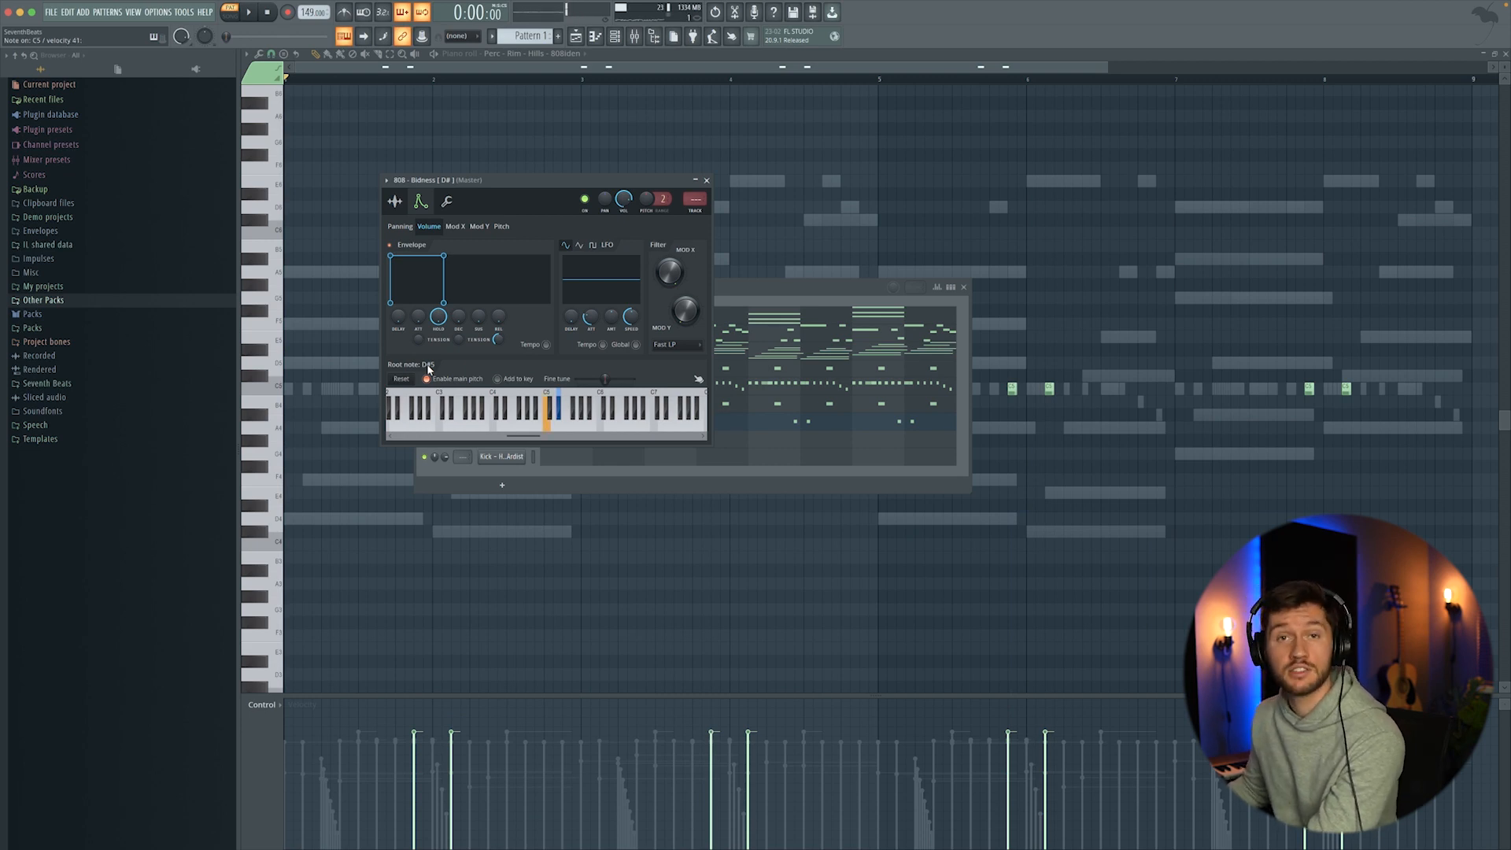
{"action": "left_click", "coordinate": [706, 181]}
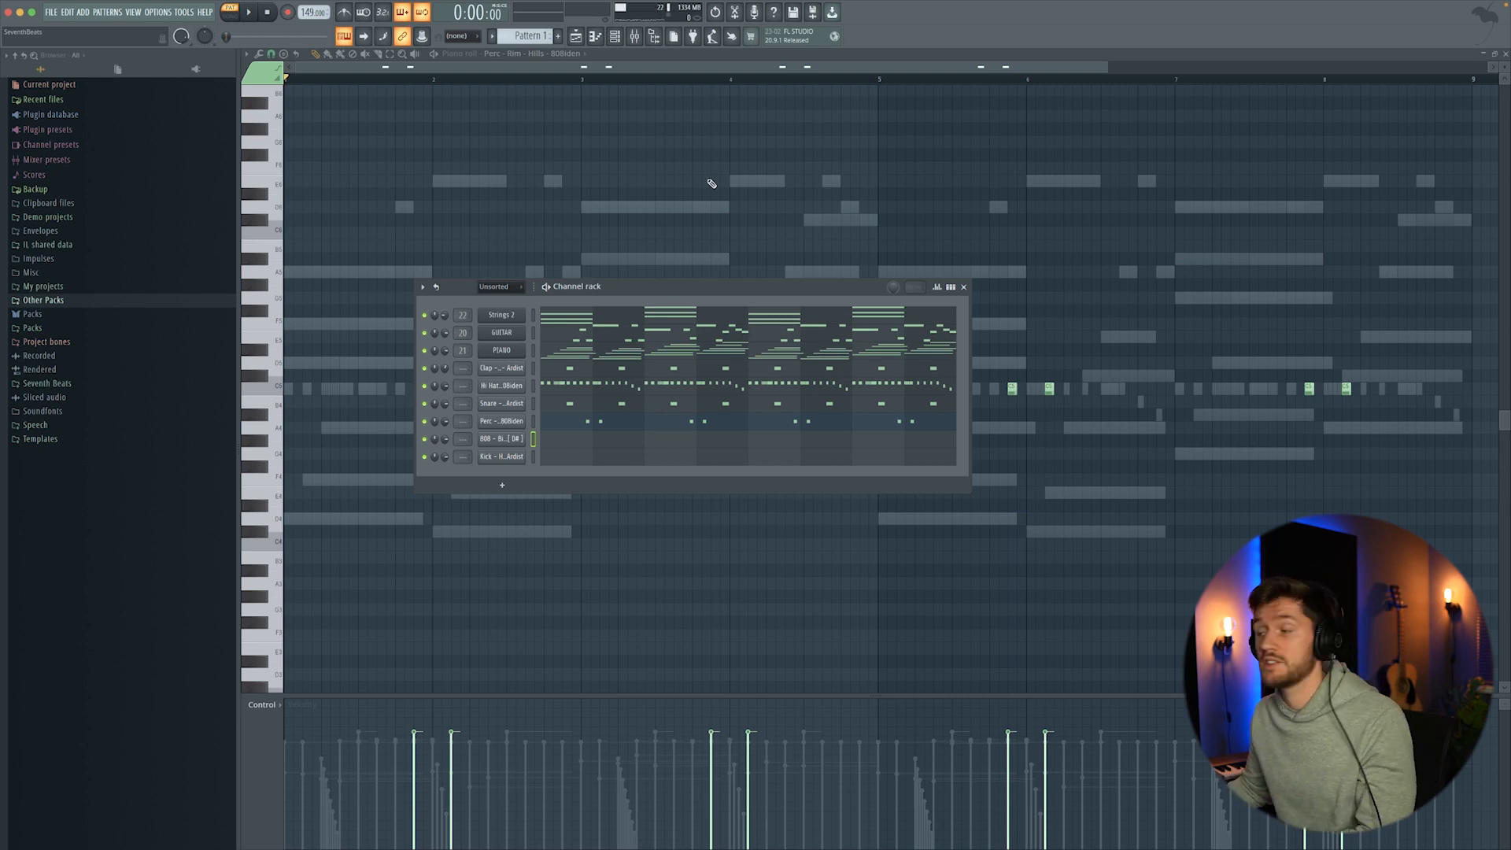
Step: In the 808 piano roll, enter one-bar notes following the piano's roots in bars 1 to 4 as D5, C#5, G5 and A5, and play them back
{"action": "left_click", "coordinate": [574, 442]}
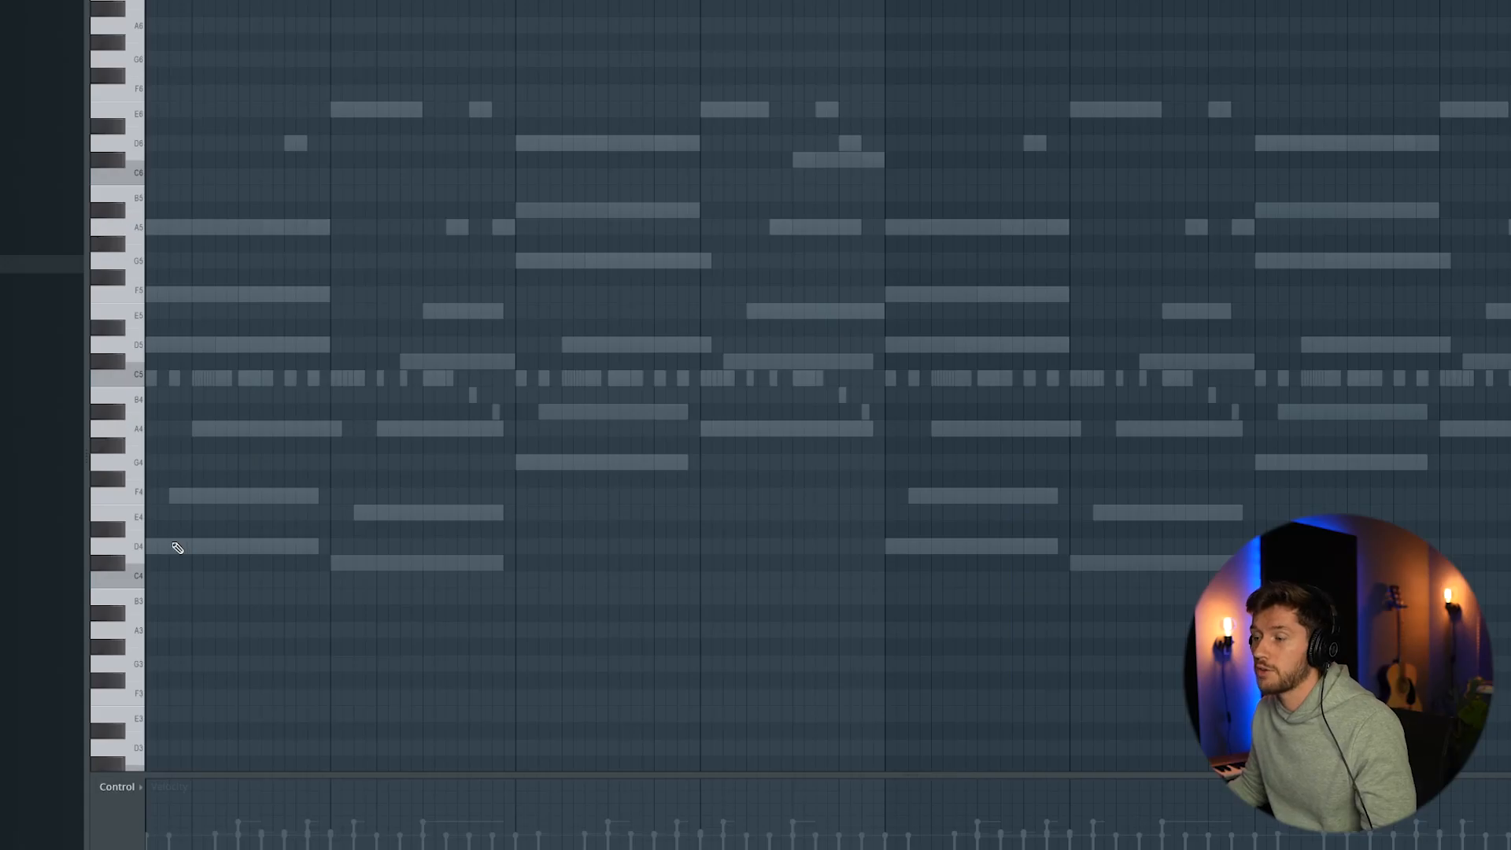
{"action": "left_click", "coordinate": [150, 546]}
{"action": "left_click_drag", "start_coordinate": [166, 558], "coordinate": [323, 551]}
{"action": "left_click", "coordinate": [334, 562]}
{"action": "left_click", "coordinate": [516, 462]}
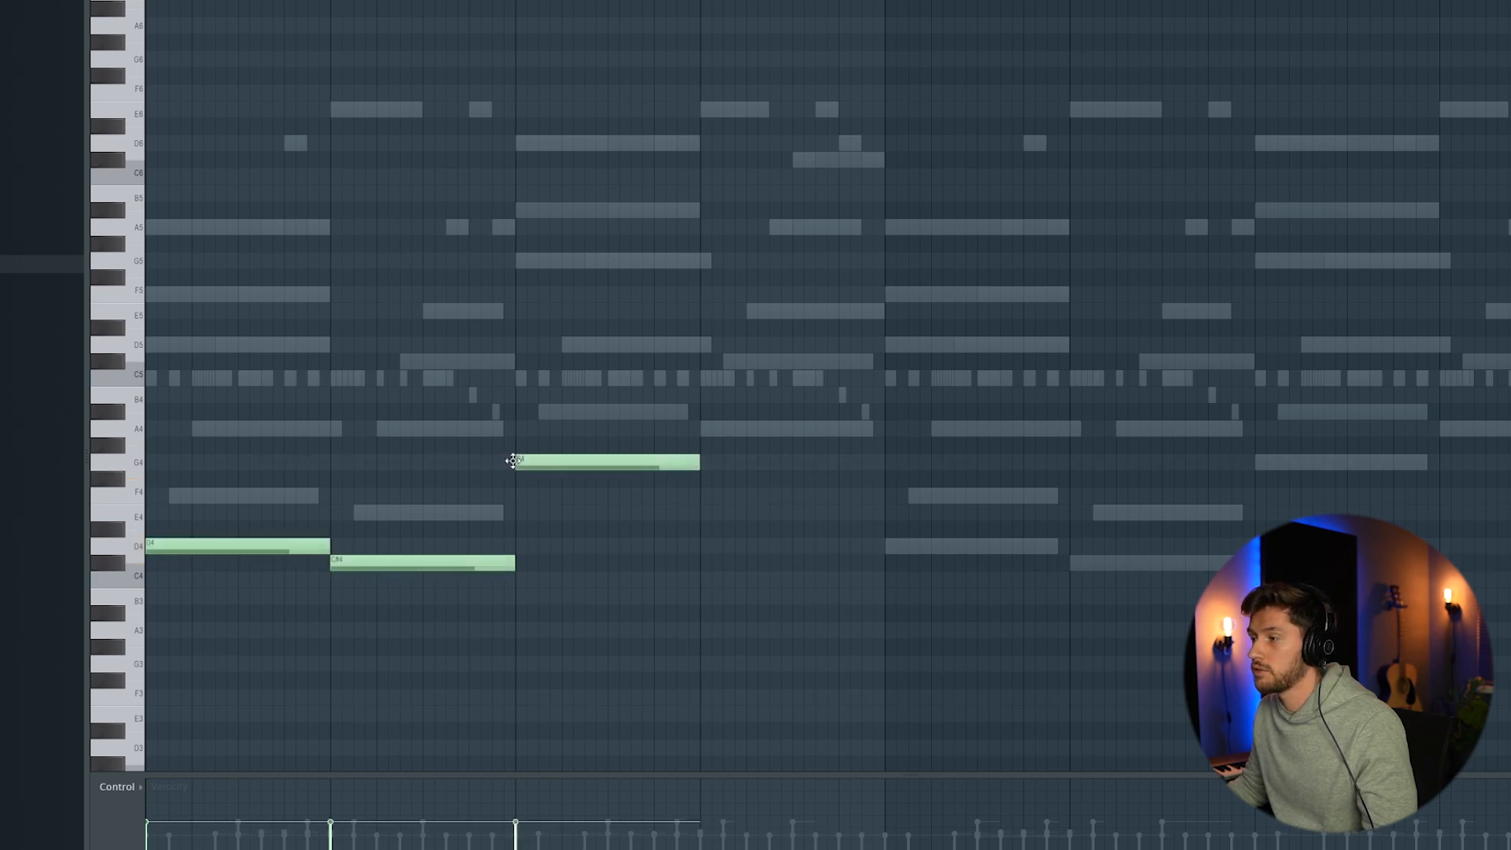
{"action": "left_click", "coordinate": [707, 428]}
{"action": "key", "text": "ctrl+Up"}
{"action": "scroll", "coordinate": [676, 485], "scroll_direction": "up", "scroll_amount": 2}
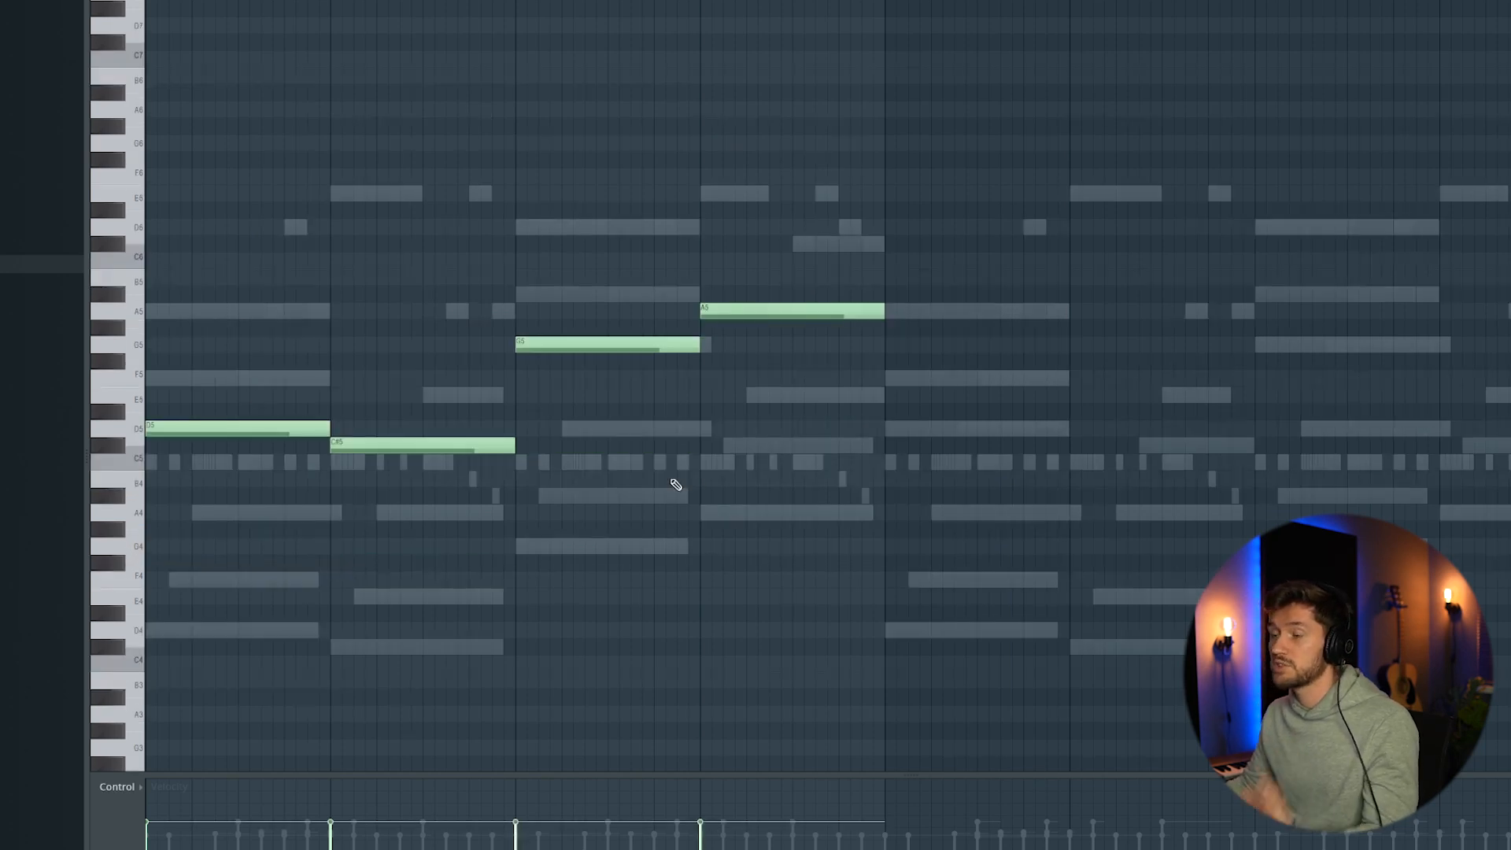
{"action": "key", "text": "space"}
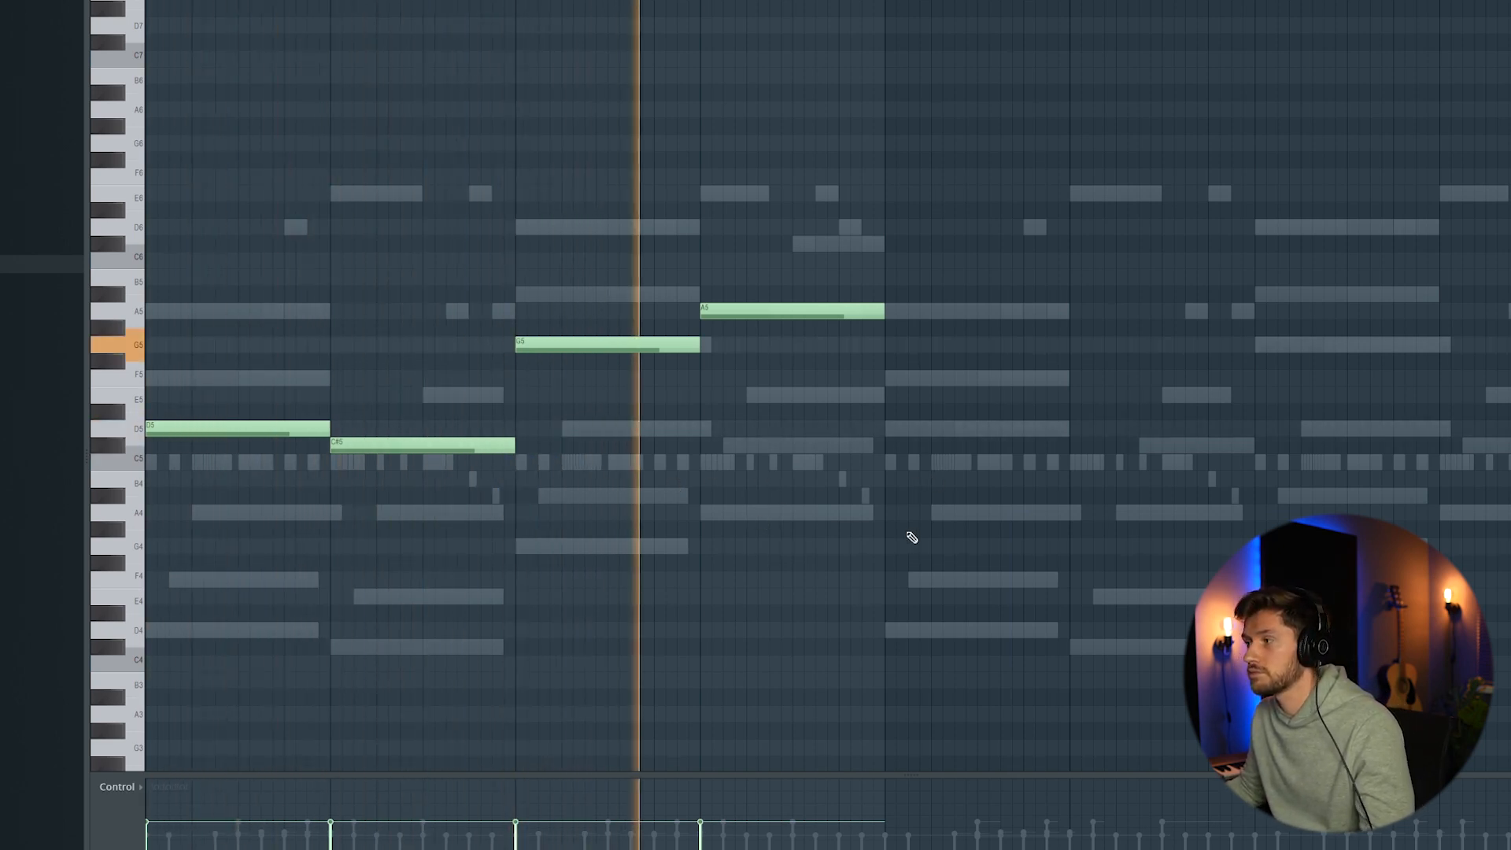
{"action": "key", "text": "space"}
Step: Rework 808 bars 1 and 2 into D5 notes of 1.5, 1.5 and 3 beats, followed by a two-beat C#5
{"action": "left_click_drag", "start_coordinate": [327, 428], "coordinate": [214, 433]}
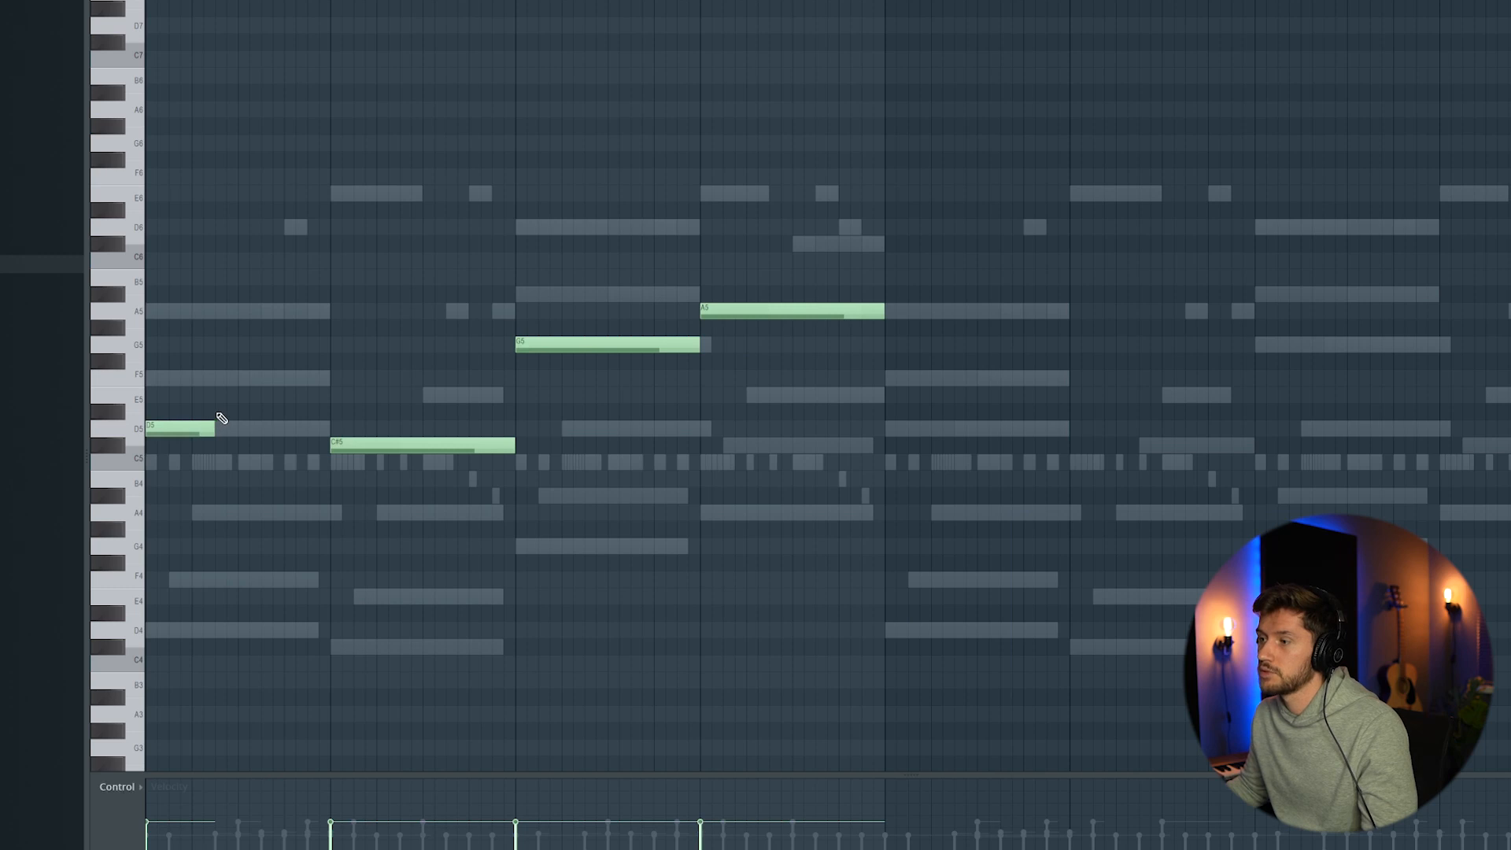
{"action": "left_click", "coordinate": [220, 428]}
{"action": "left_click", "coordinate": [290, 429]}
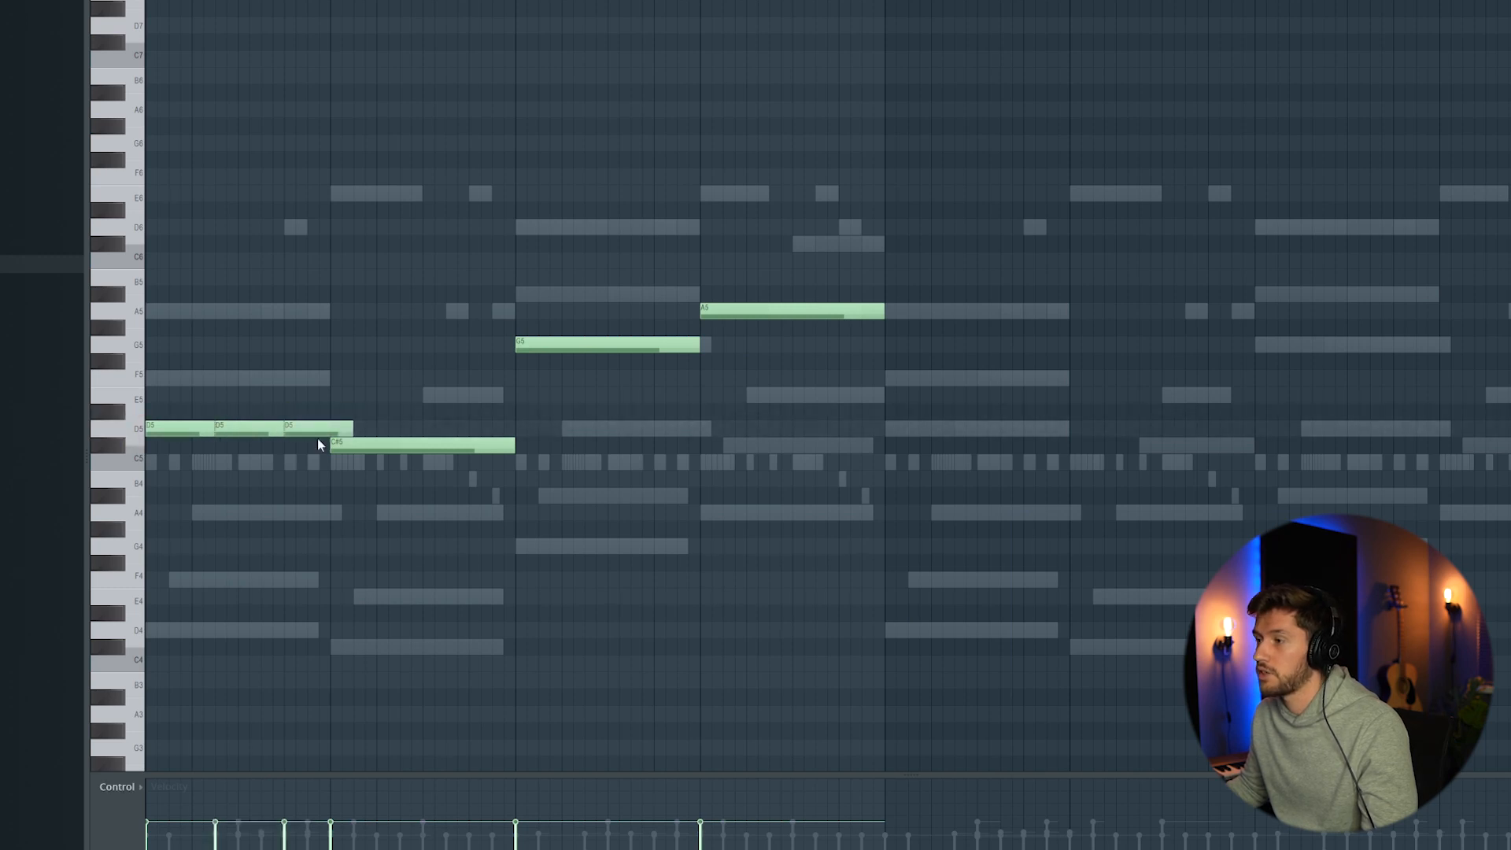
{"action": "right_click", "coordinate": [379, 445]}
{"action": "left_click_drag", "start_coordinate": [355, 428], "coordinate": [419, 425]}
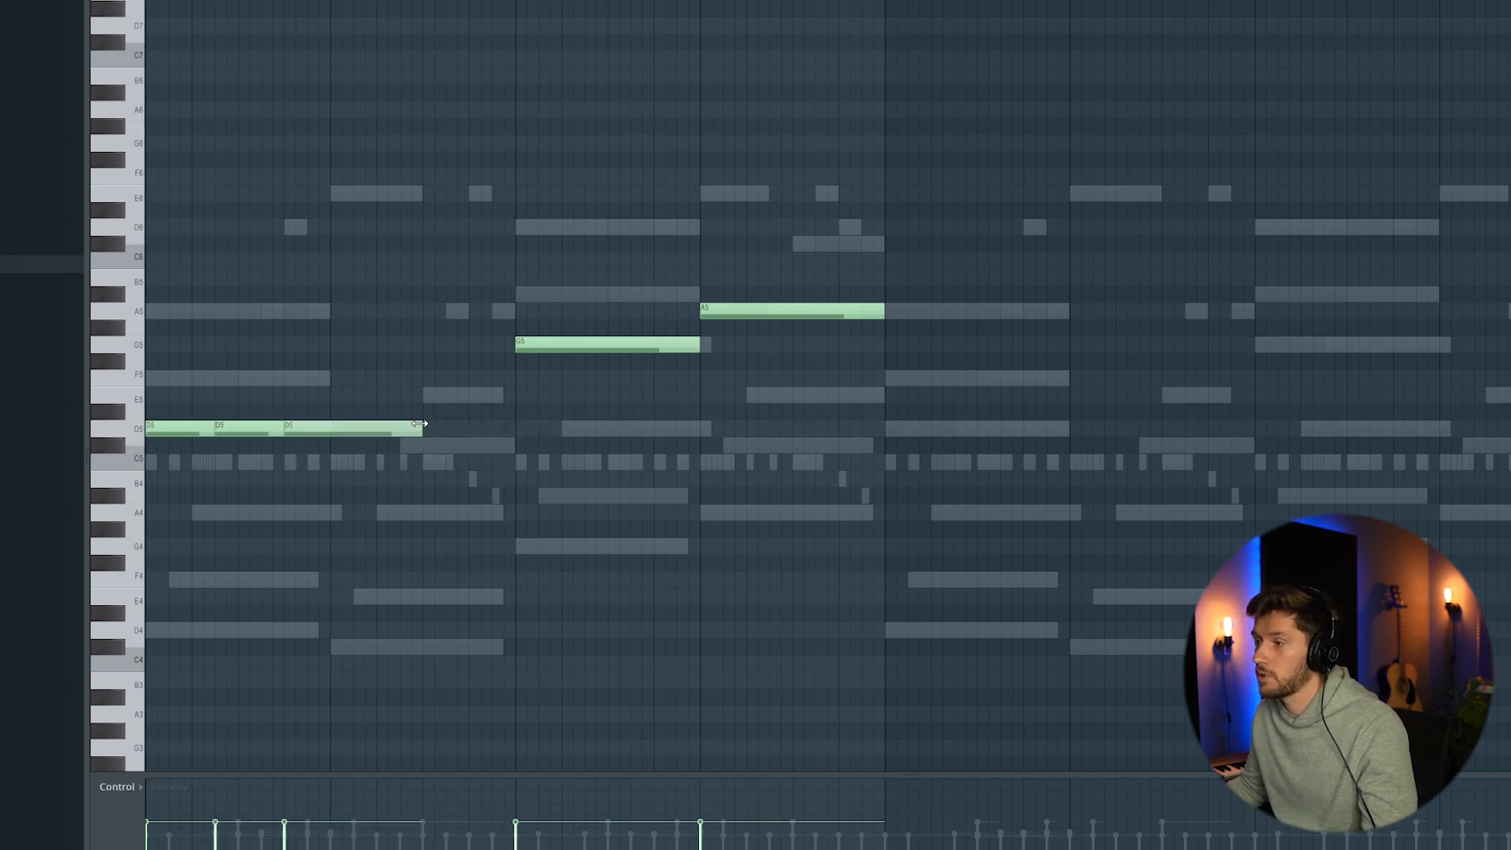
{"action": "left_click", "coordinate": [425, 445]}
{"action": "left_click_drag", "start_coordinate": [557, 447], "coordinate": [516, 447]}
{"action": "key", "text": "space"}
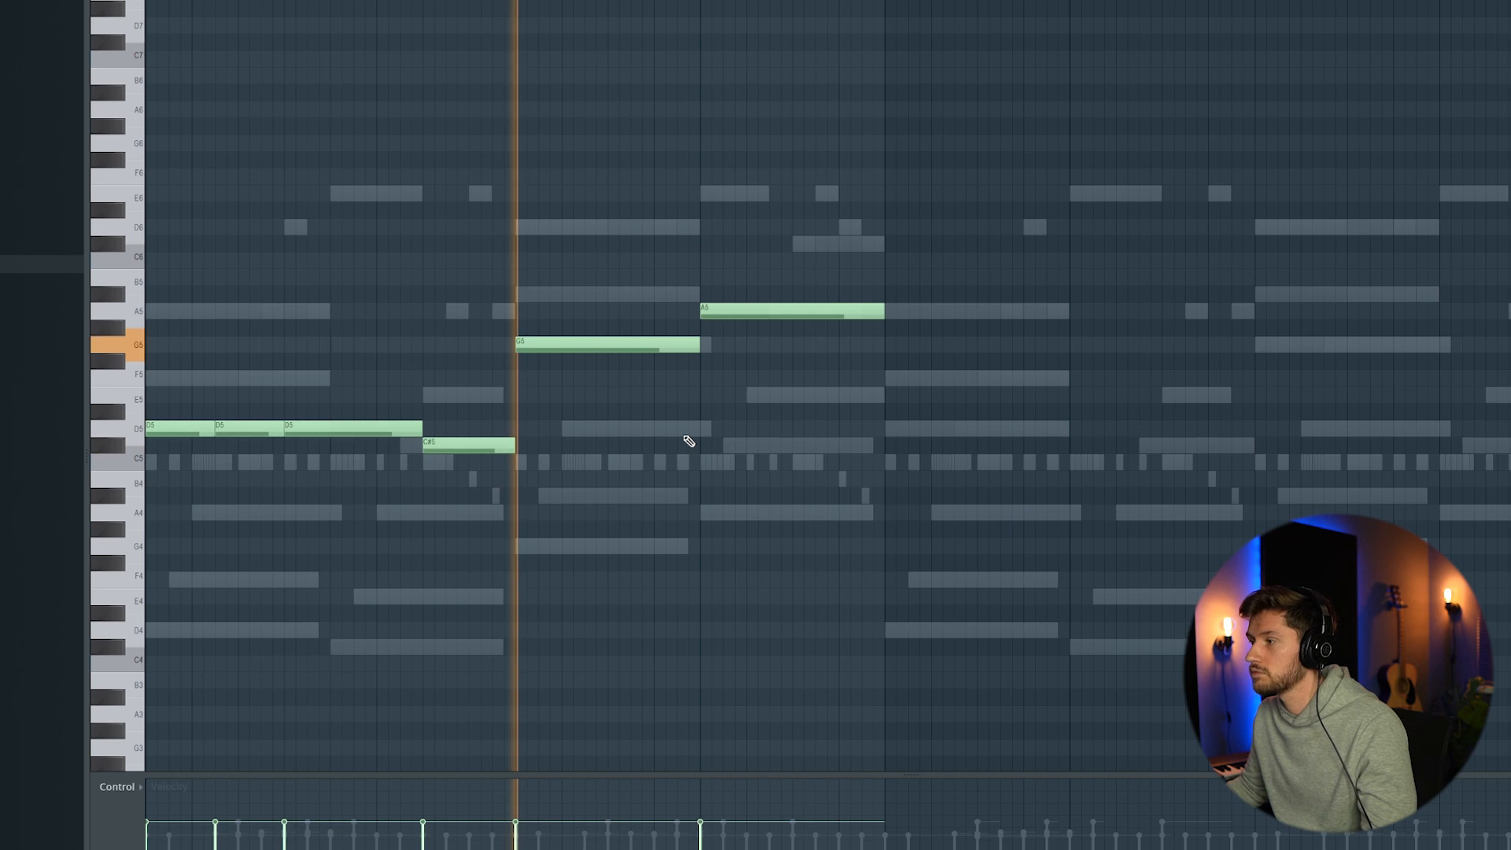
{"action": "key", "text": "space"}
Step: Rework 808 bars 3 and 4 into G5 notes of 1.5, 1.5 and 3.5 beats, ending with a 1.5-beat A5
{"action": "left_click_drag", "start_coordinate": [702, 349], "coordinate": [587, 350]}
{"action": "left_click", "coordinate": [592, 344]}
{"action": "mouse_move", "coordinate": [708, 331]}
{"action": "left_mouse_down"}
{"action": "mouse_move", "coordinate": [712, 346]}
{"action": "mouse_move", "coordinate": [805, 313]}
{"action": "mouse_move", "coordinate": [877, 313]}
{"action": "left_mouse_up"}
{"action": "left_click_drag", "start_coordinate": [1001, 313], "coordinate": [881, 314]}
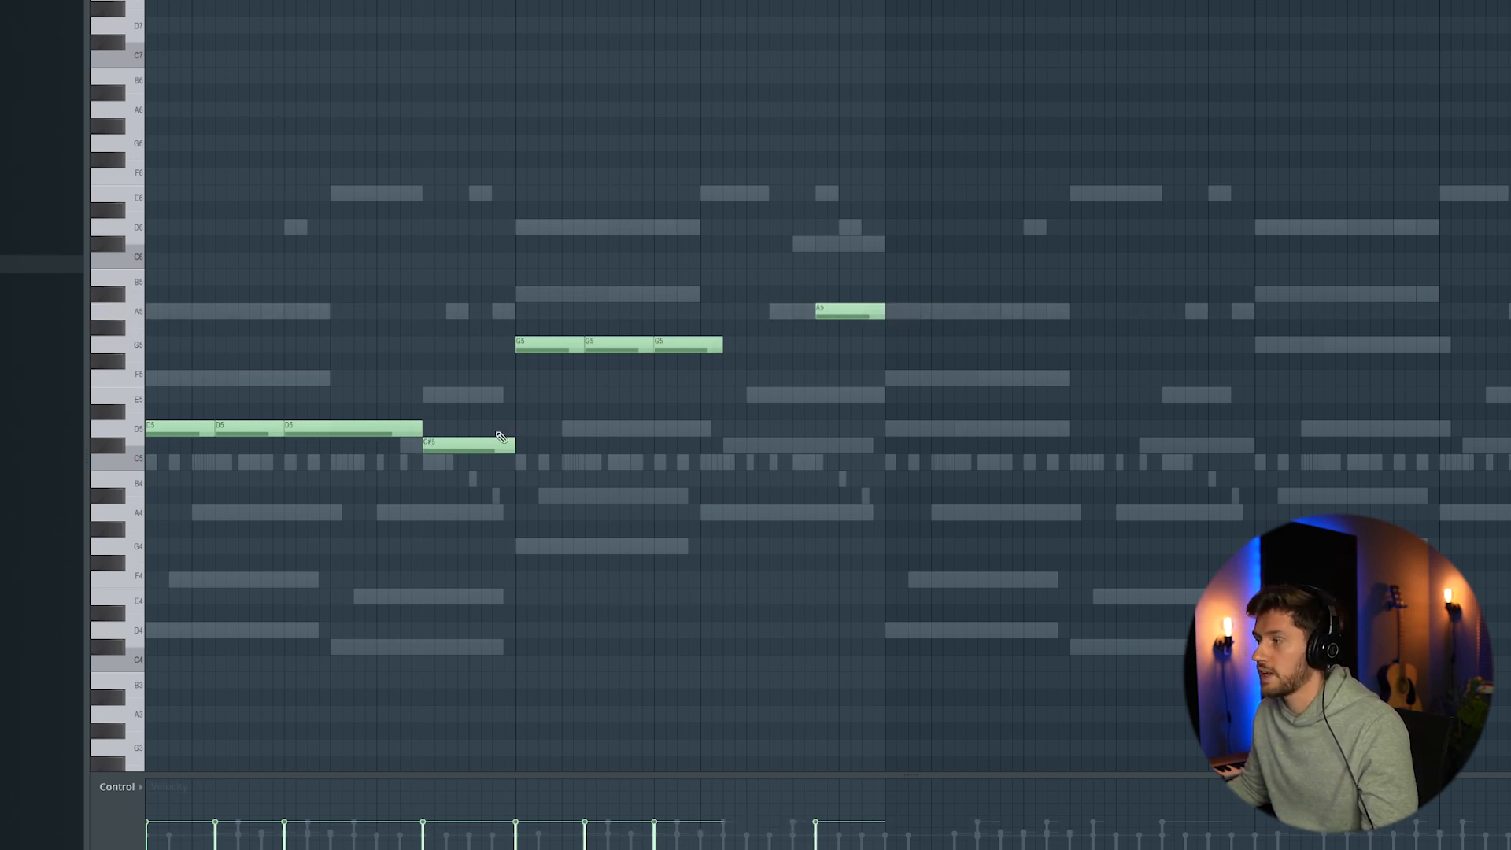
{"action": "key", "text": "ctrl+l"}
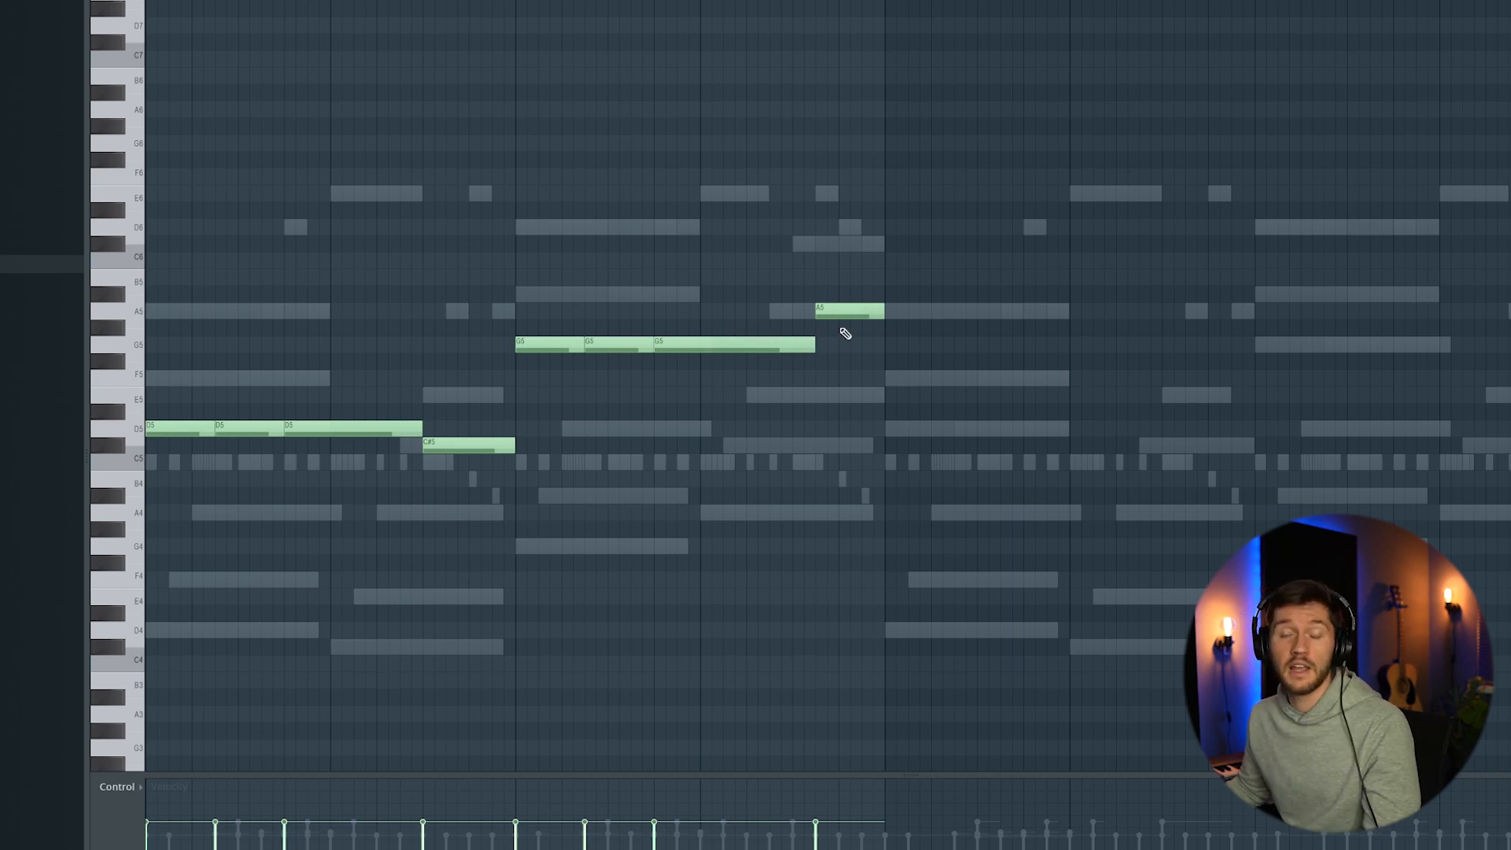
Step: Play the 808 line back and duplicate all its notes from bars 1 to 4 into bars 5 to 8
{"action": "key", "text": "space"}
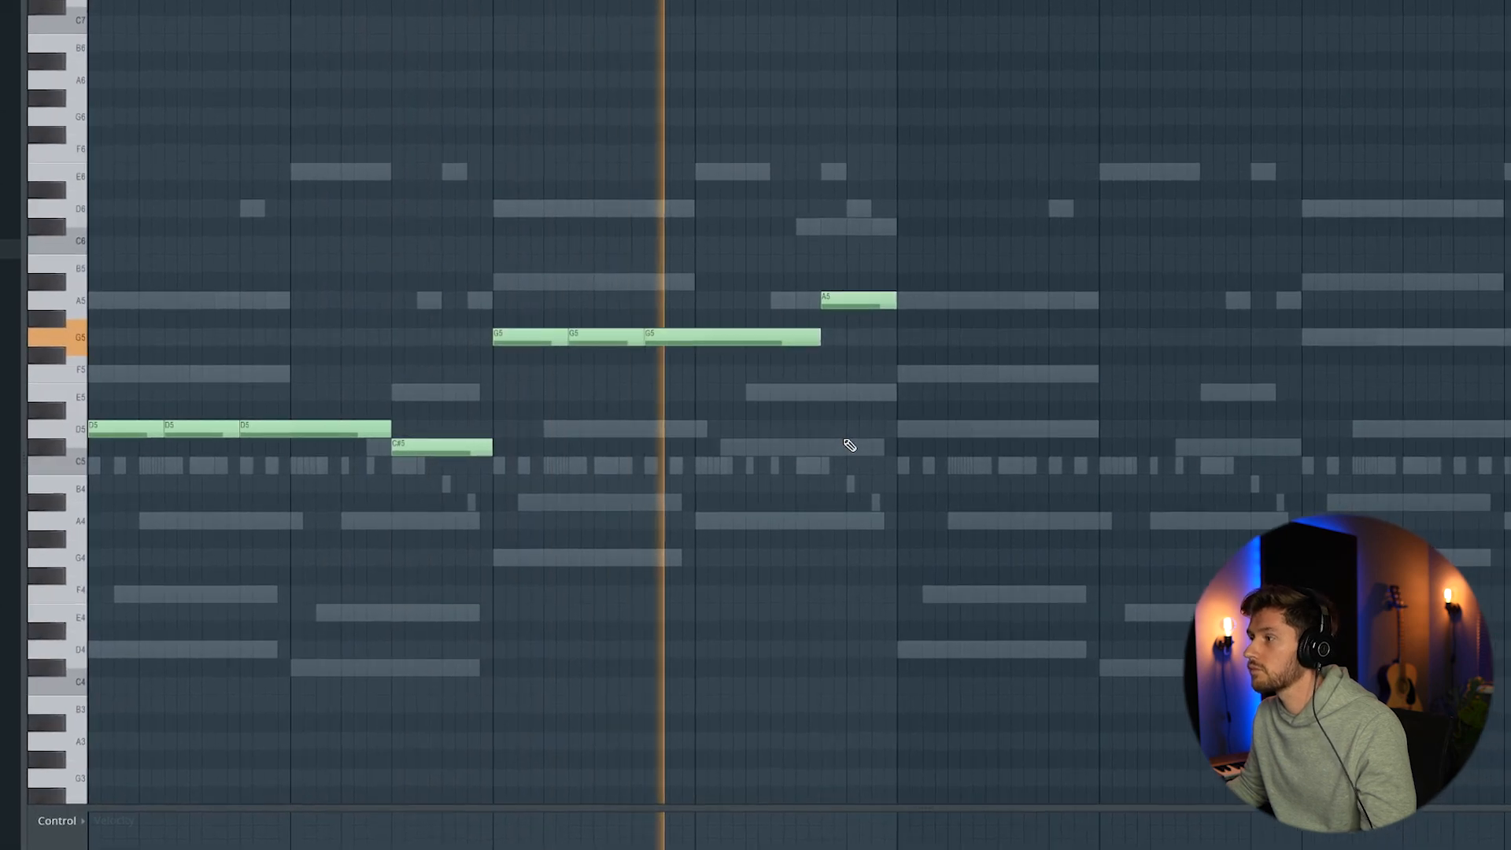
{"action": "key", "text": "space"}
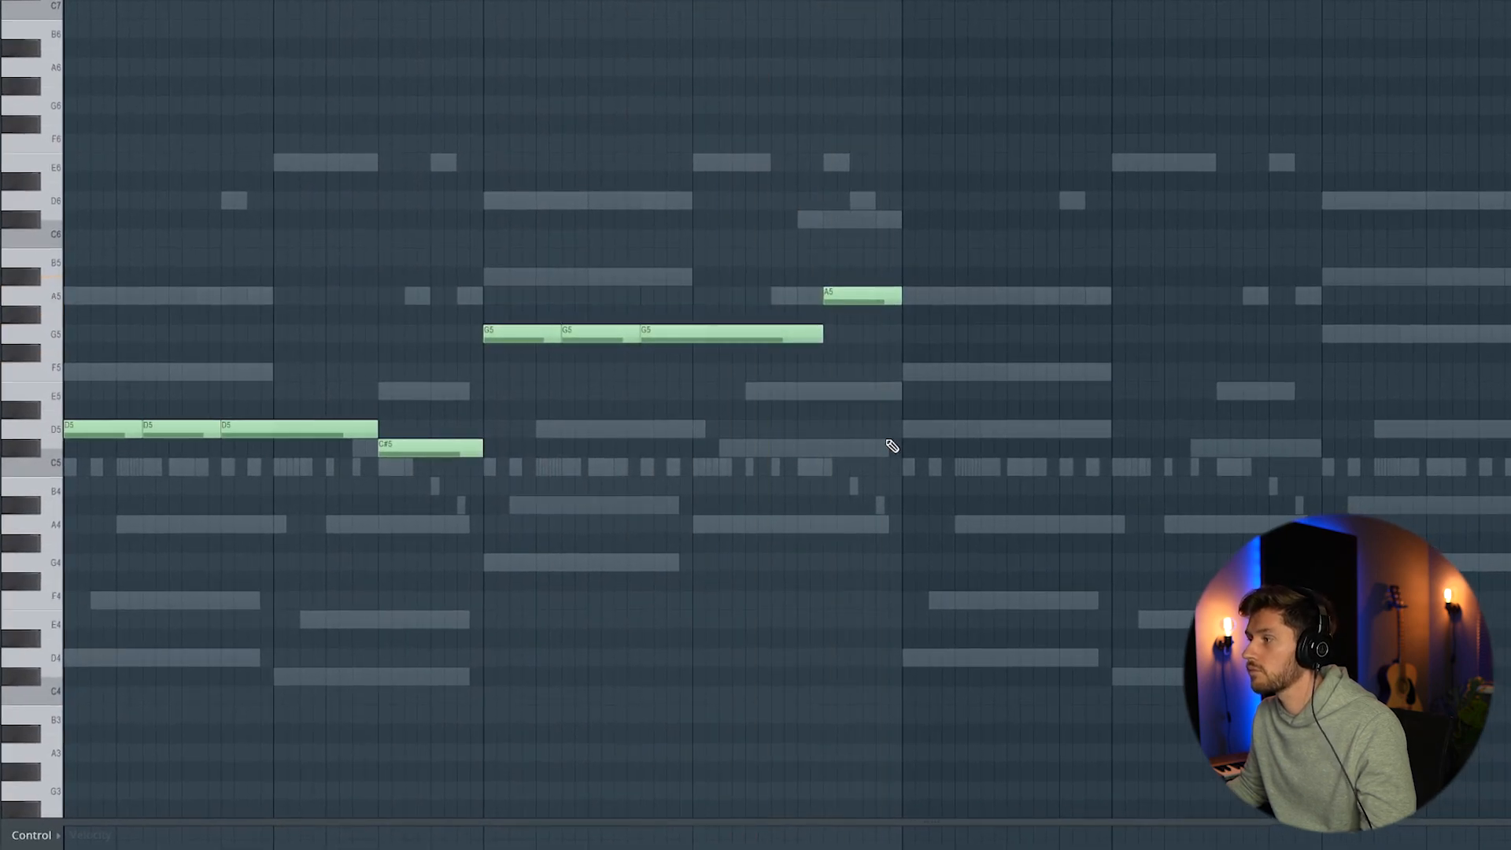
{"action": "left_click_drag", "start_coordinate": [49, 136], "coordinate": [82, 596]}
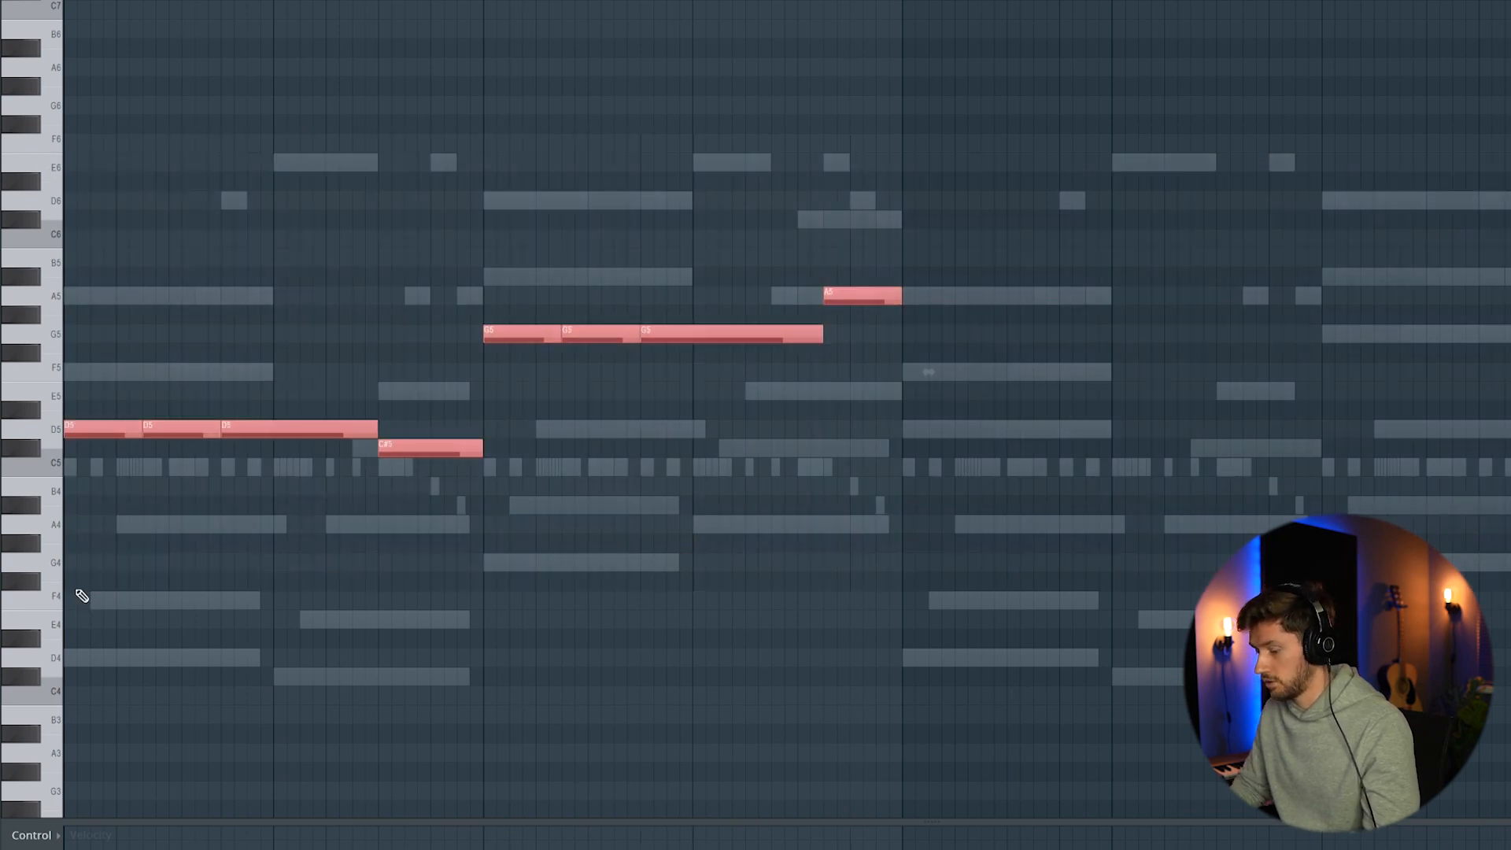
{"action": "key", "text": "ctrl+b"}
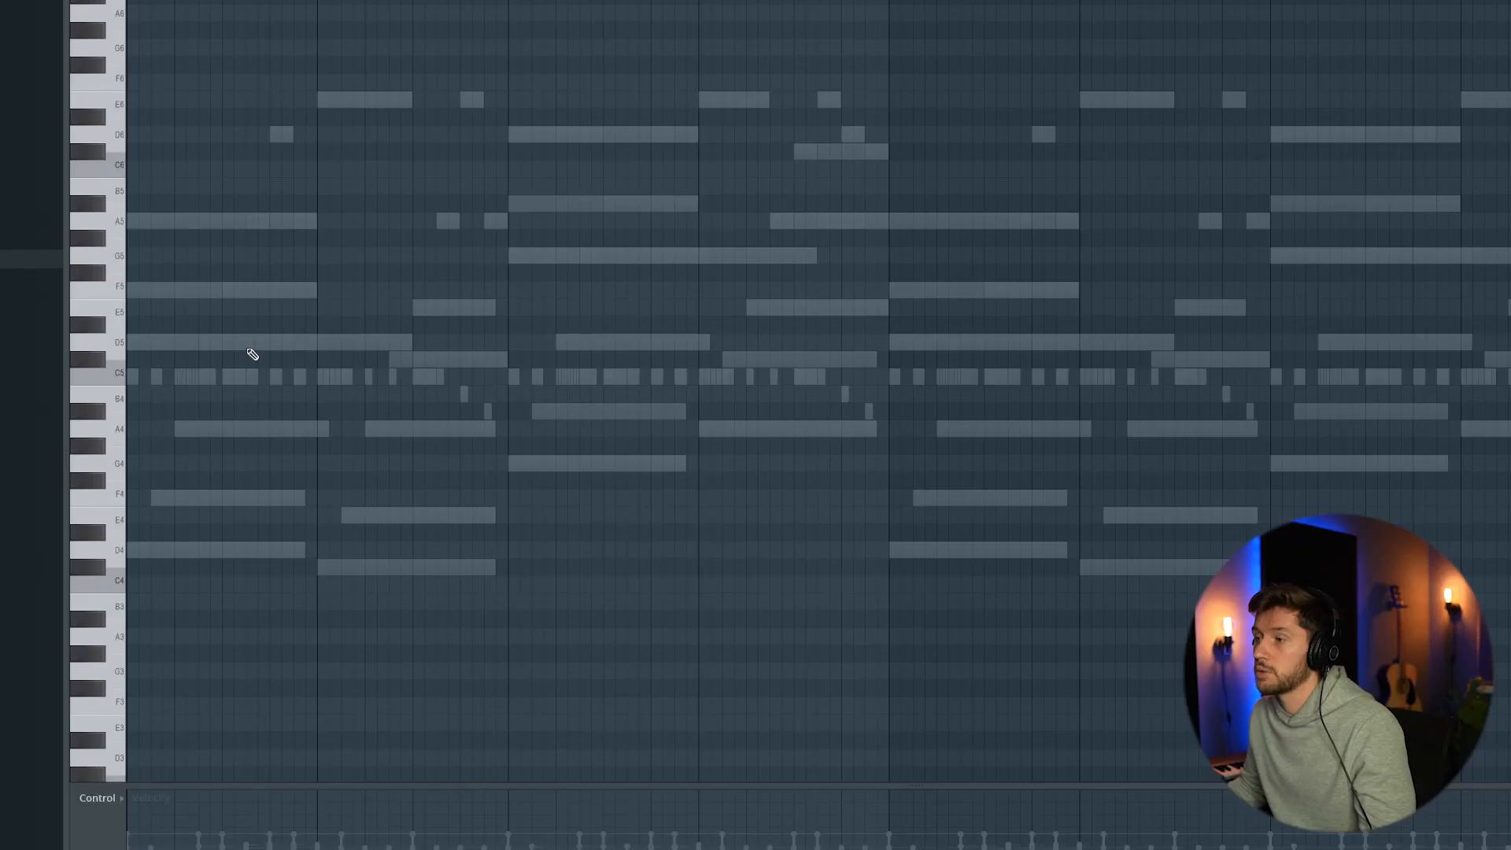
Step: In the kick piano roll, place half-beat C5 notes at beats 1, 2.5 and 4 of bar 1 and beats 1 and 2.5 of bar 3
{"action": "left_click", "coordinate": [182, 374]}
{"action": "left_click_drag", "start_coordinate": [182, 374], "coordinate": [148, 380]}
{"action": "left_click", "coordinate": [209, 377]}
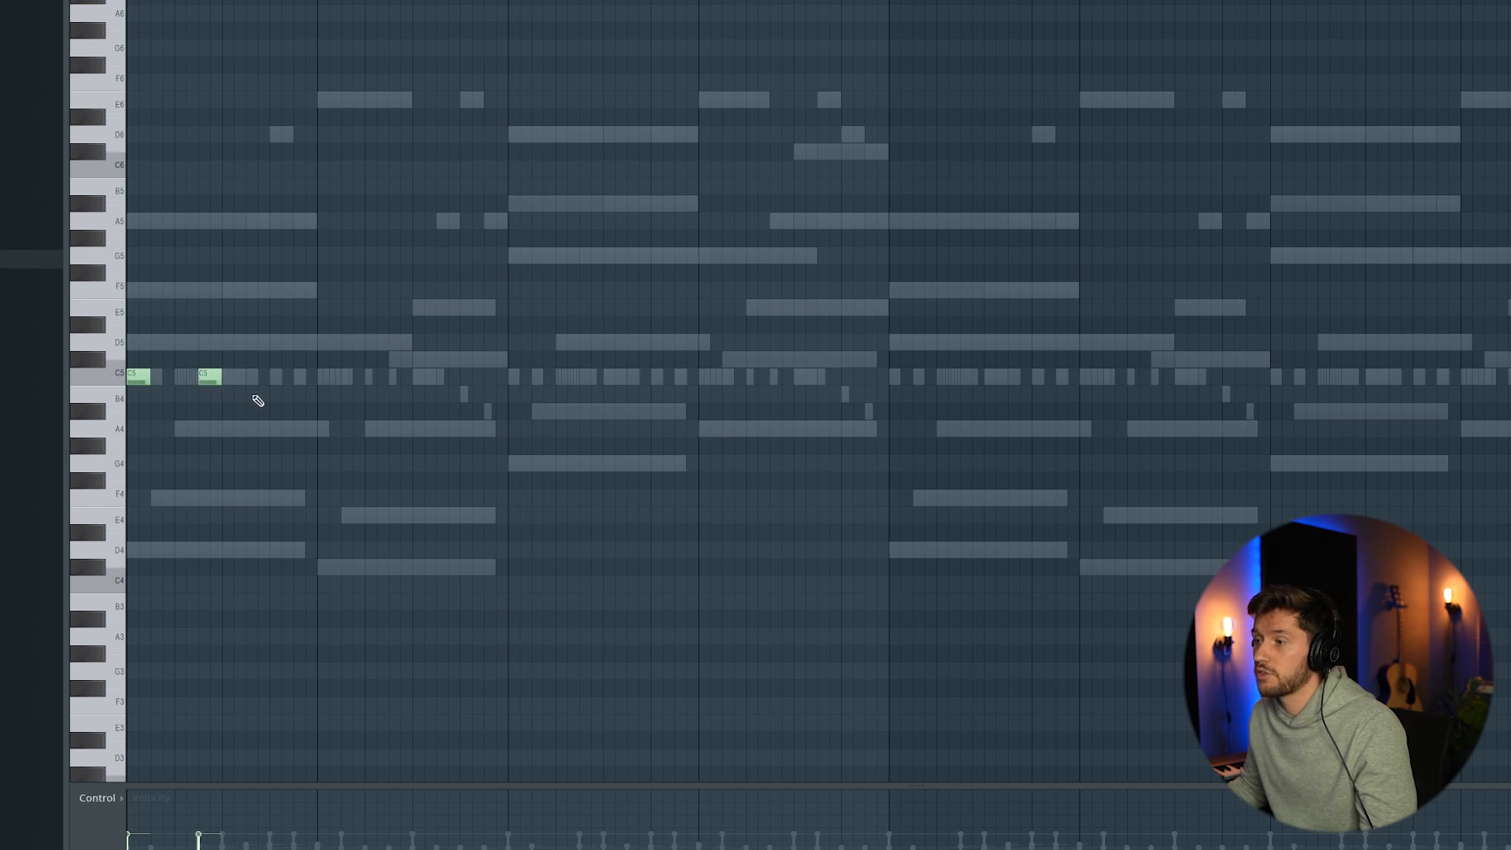
{"action": "left_click", "coordinate": [279, 381]}
{"action": "key", "text": "space"}
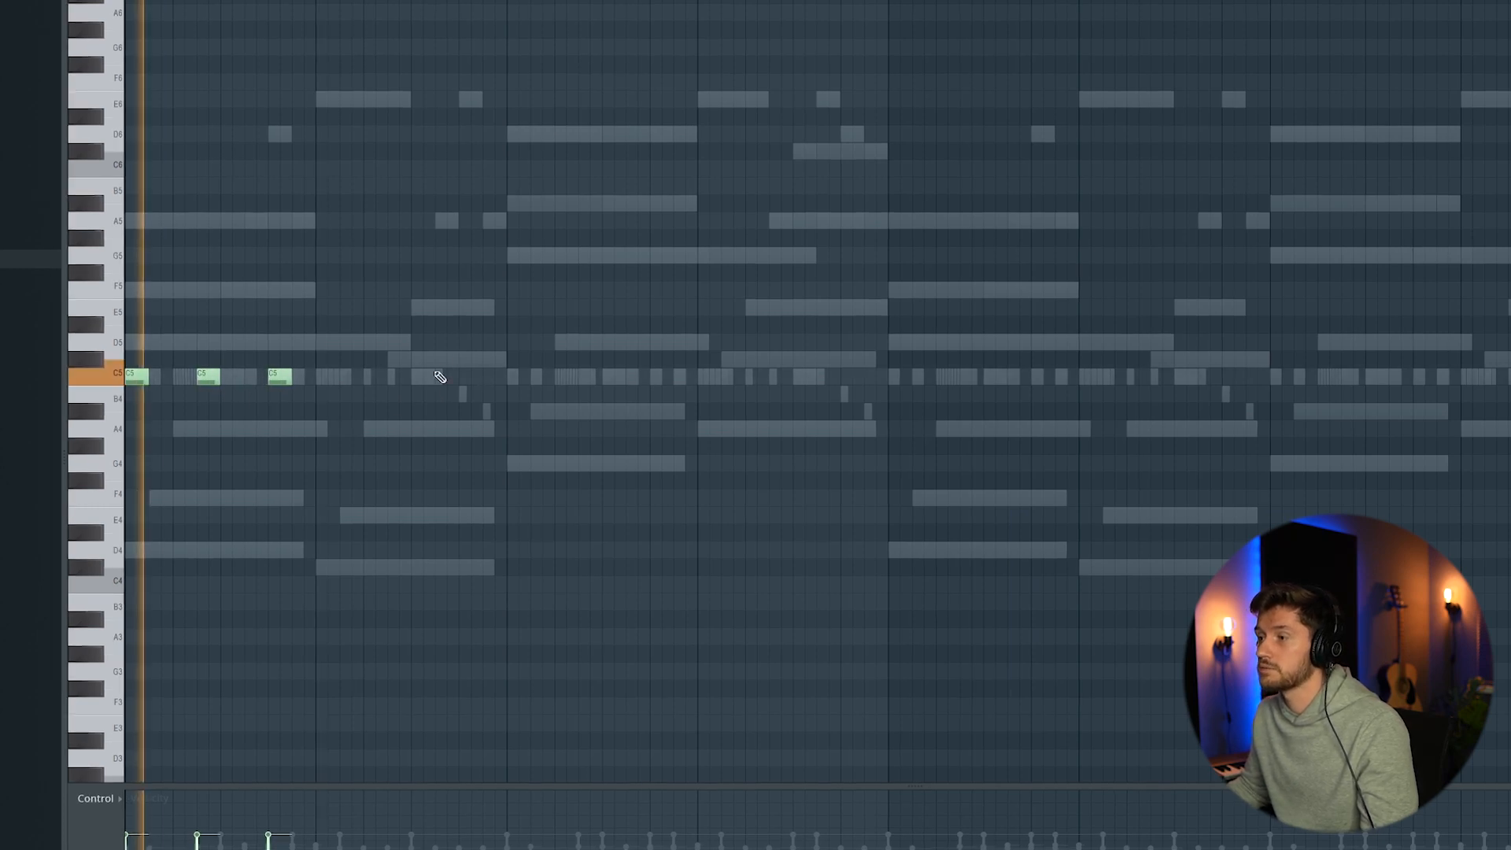
{"action": "left_click", "coordinate": [508, 379]}
{"action": "left_click", "coordinate": [560, 378]}
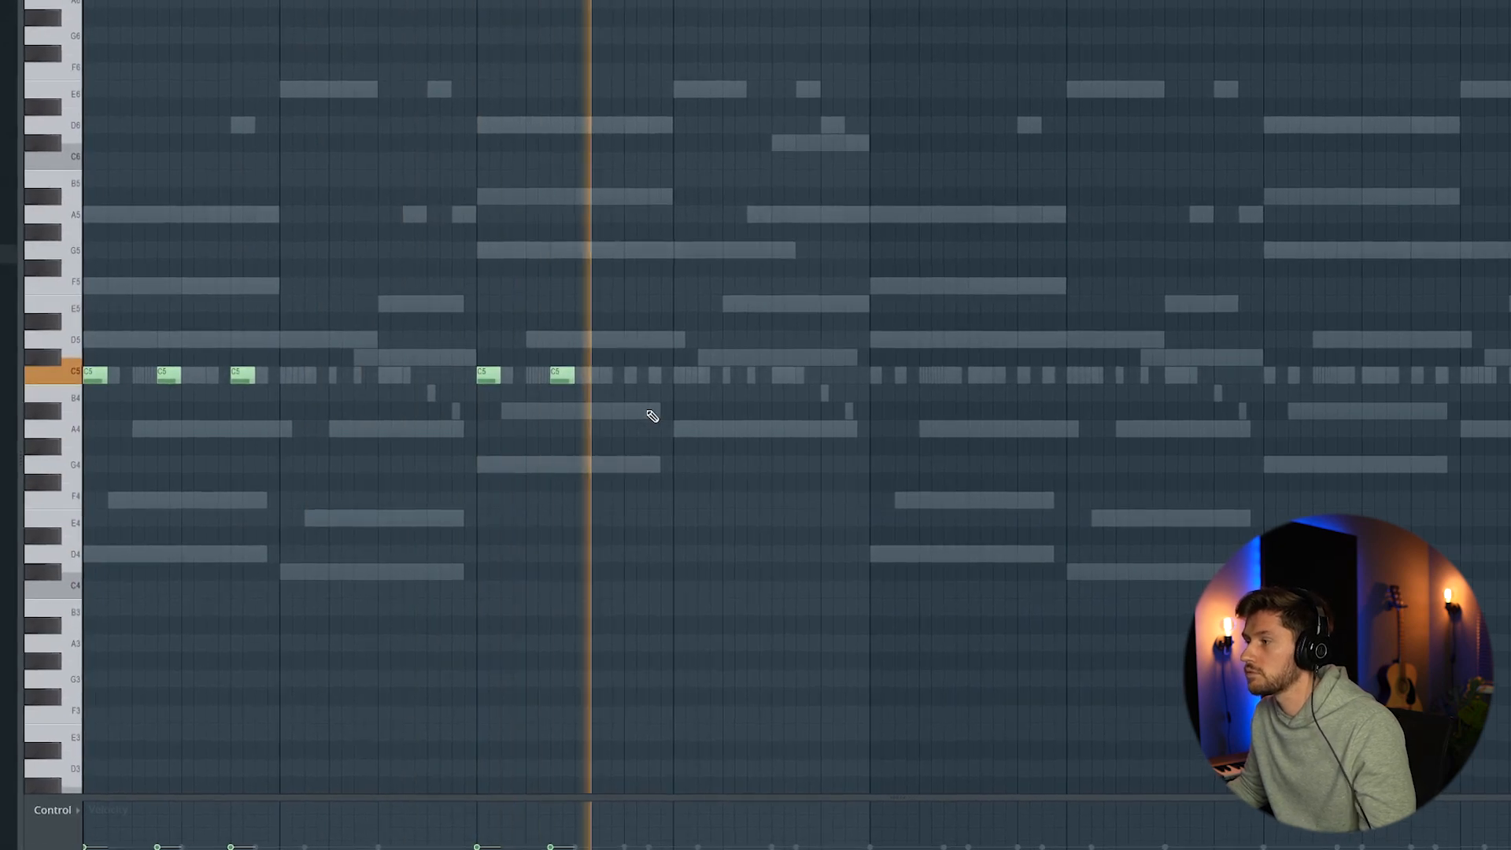
{"action": "key", "text": "space"}
Step: Select all kick notes of bars 1 to 4 and duplicate them into bars 5 to 8
{"action": "left_click", "coordinate": [400, 388]}
{"action": "left_click", "coordinate": [668, 377], "text": "super"}
{"action": "key", "text": "super+a"}
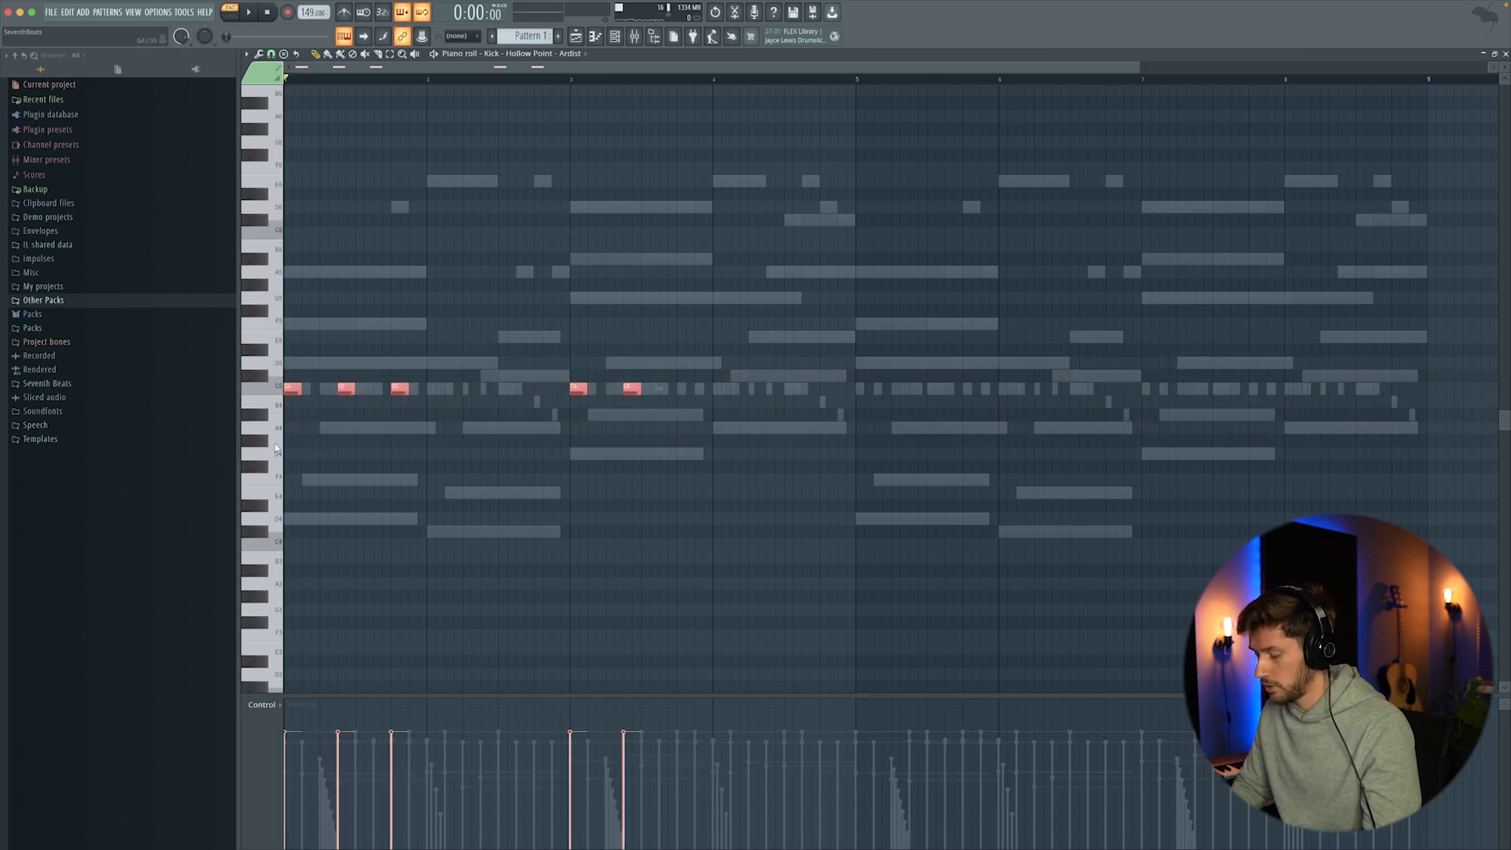
{"action": "key", "text": "super+b"}
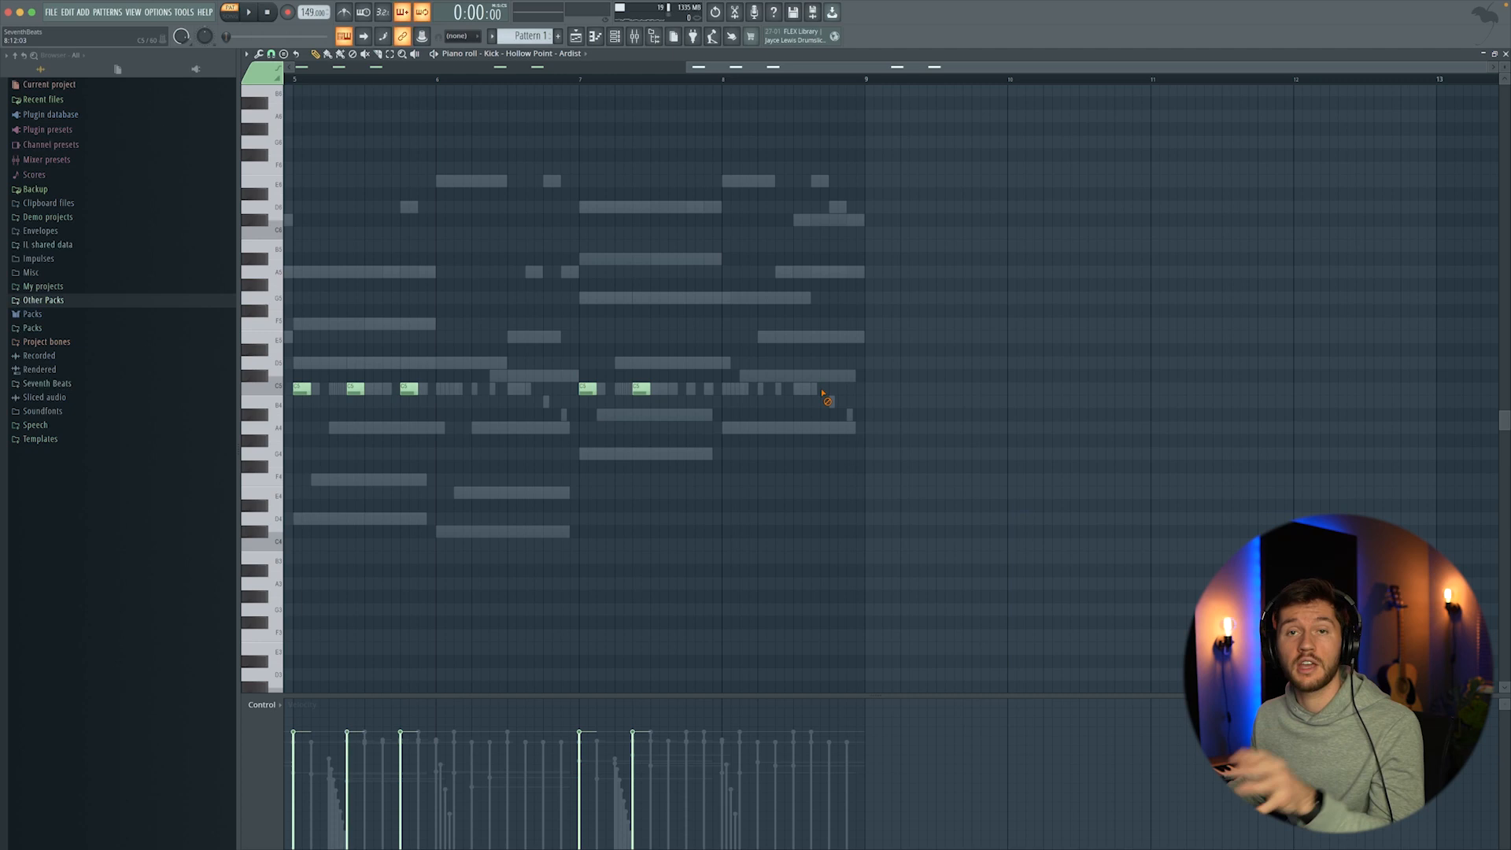
Step: Add two consecutive sixteenth-note C5 kicks on beat 4 of bar 8 while checking them in playback
{"action": "left_click", "coordinate": [822, 389]}
{"action": "key", "text": "space"}
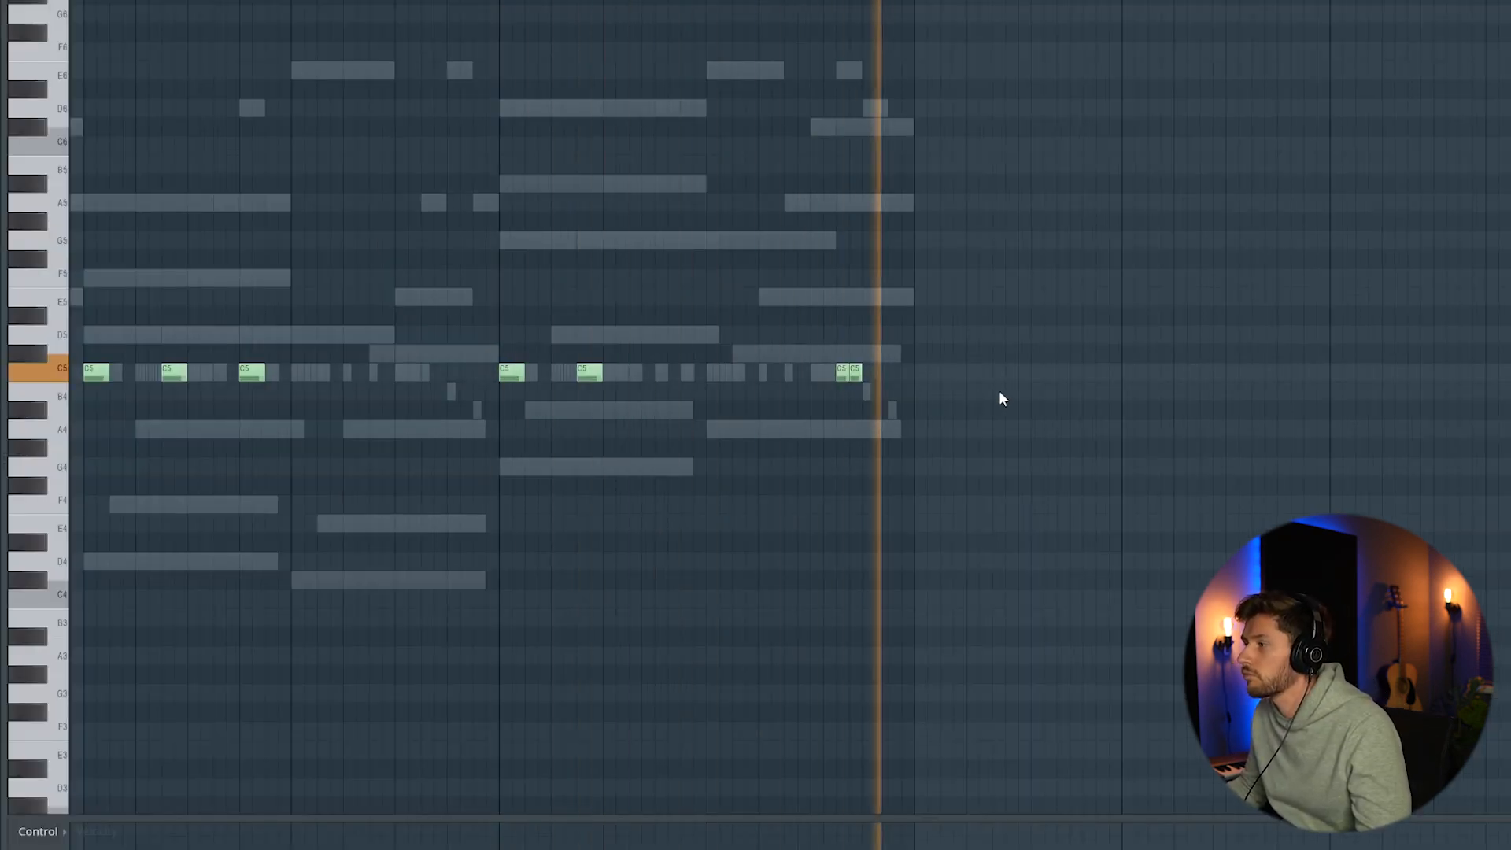
{"action": "left_click_drag", "start_coordinate": [844, 370], "coordinate": [872, 373]}
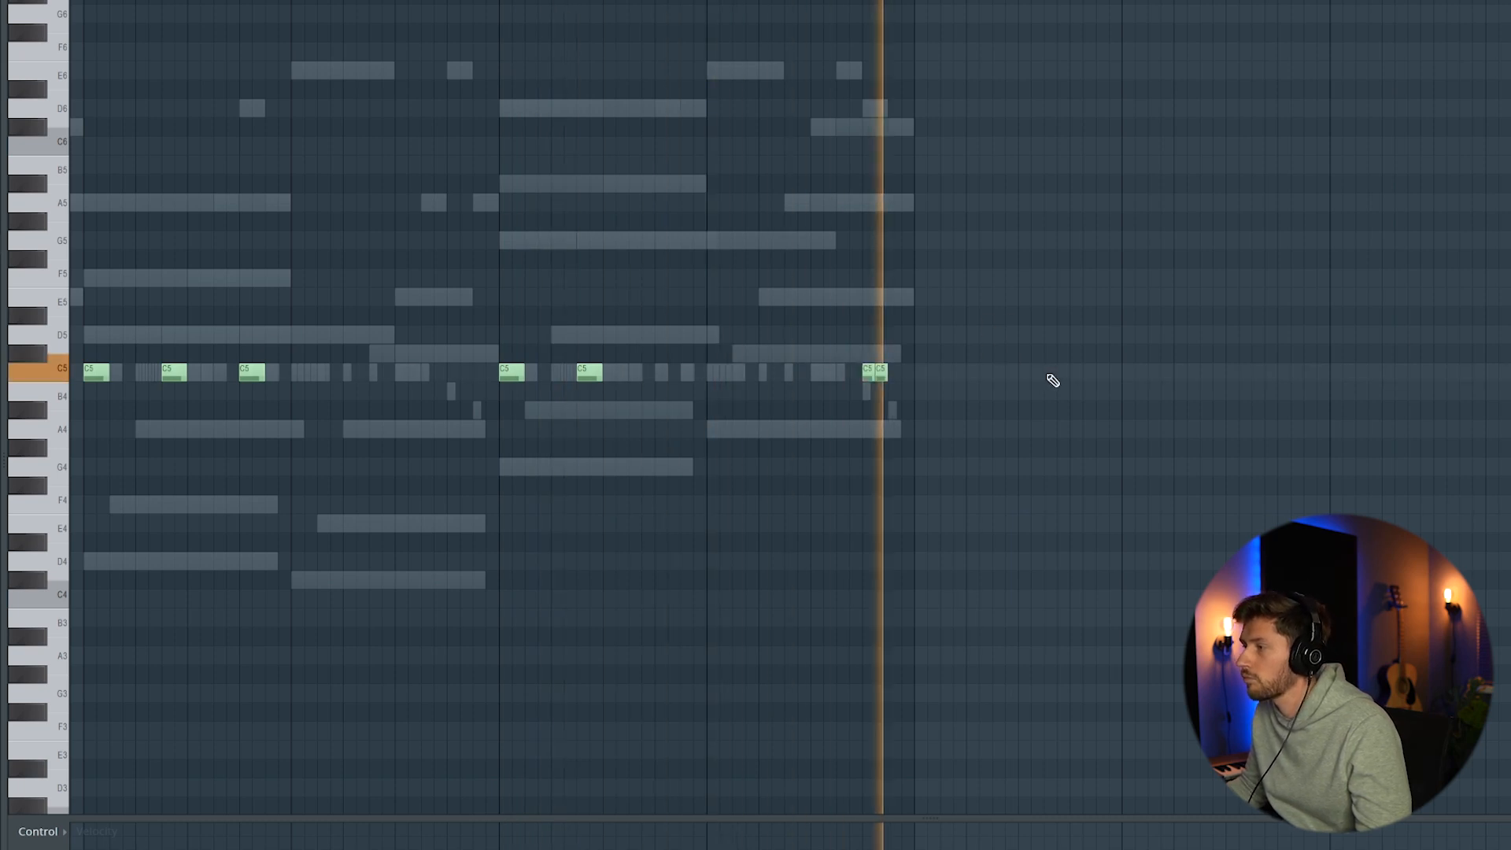
Step: In the 808 piano roll, shorten bar 8's A5 to half a beat, follow it with a one-beat A4, and play the pattern back
{"action": "key", "text": "F6"}
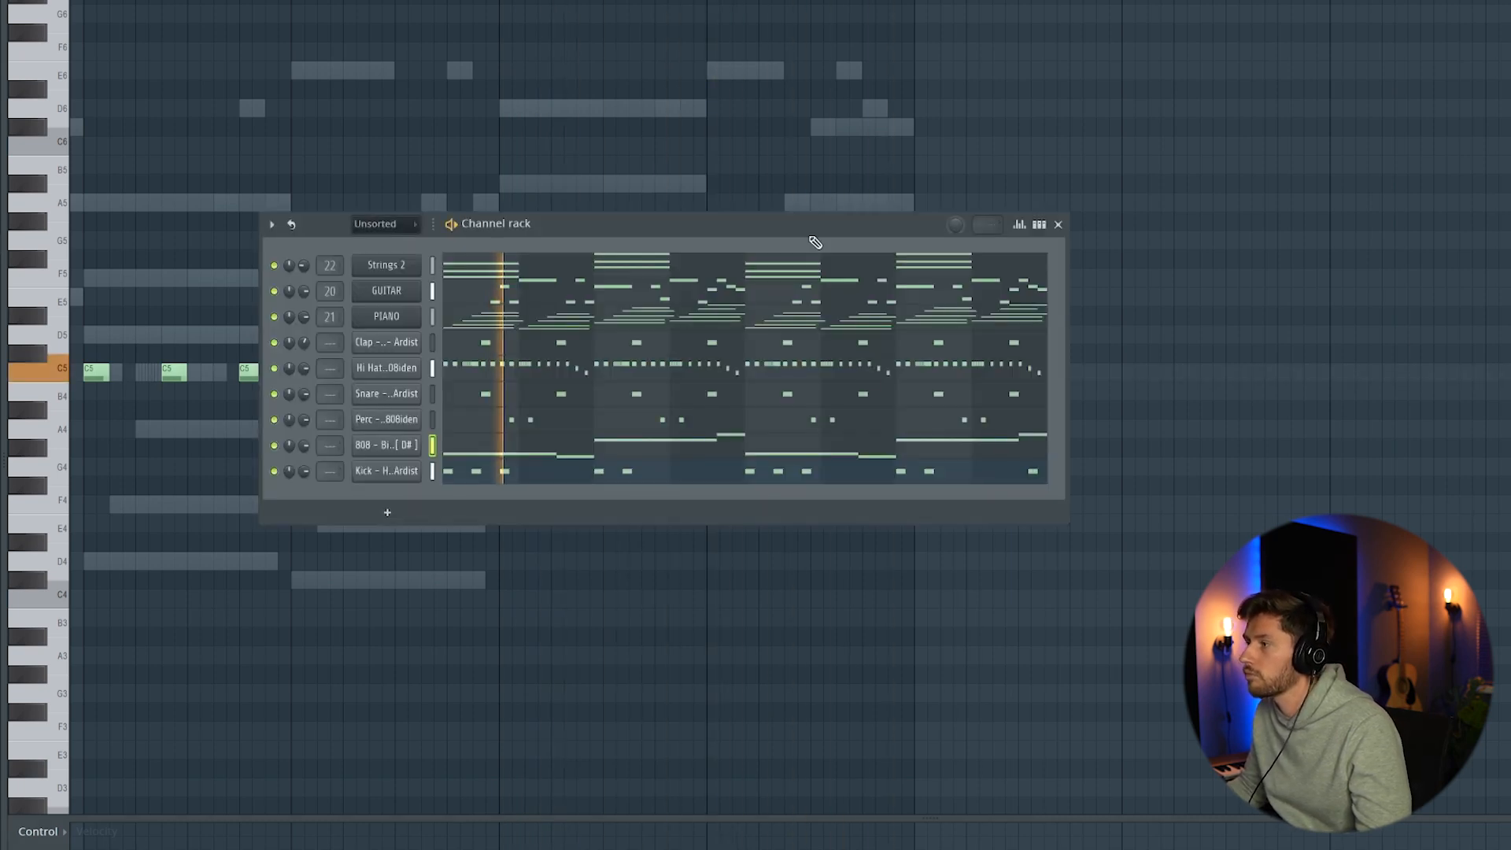
{"action": "left_click", "coordinate": [1028, 454]}
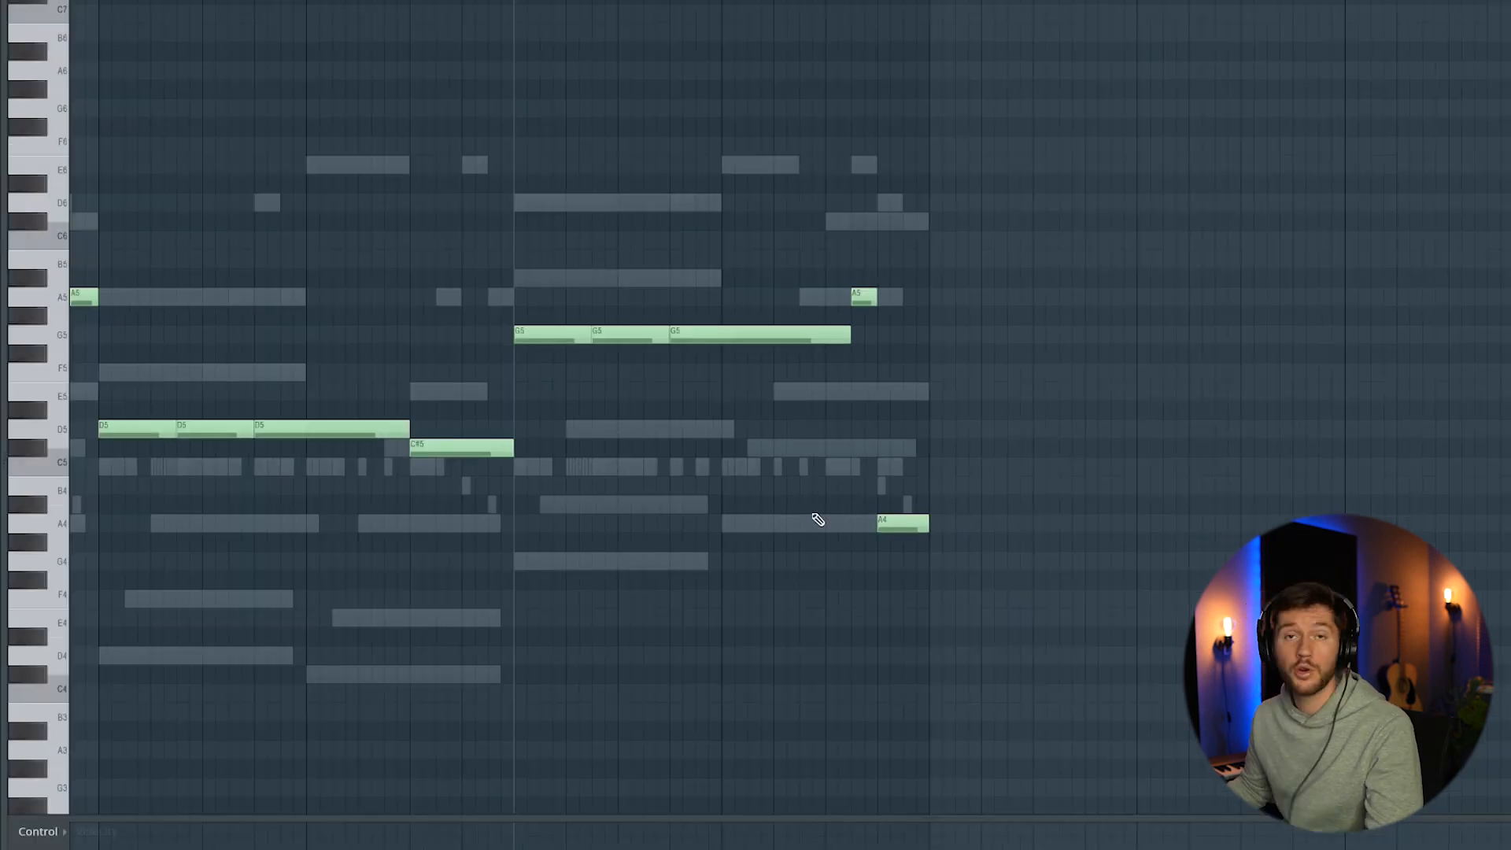
{"action": "key", "text": "space"}
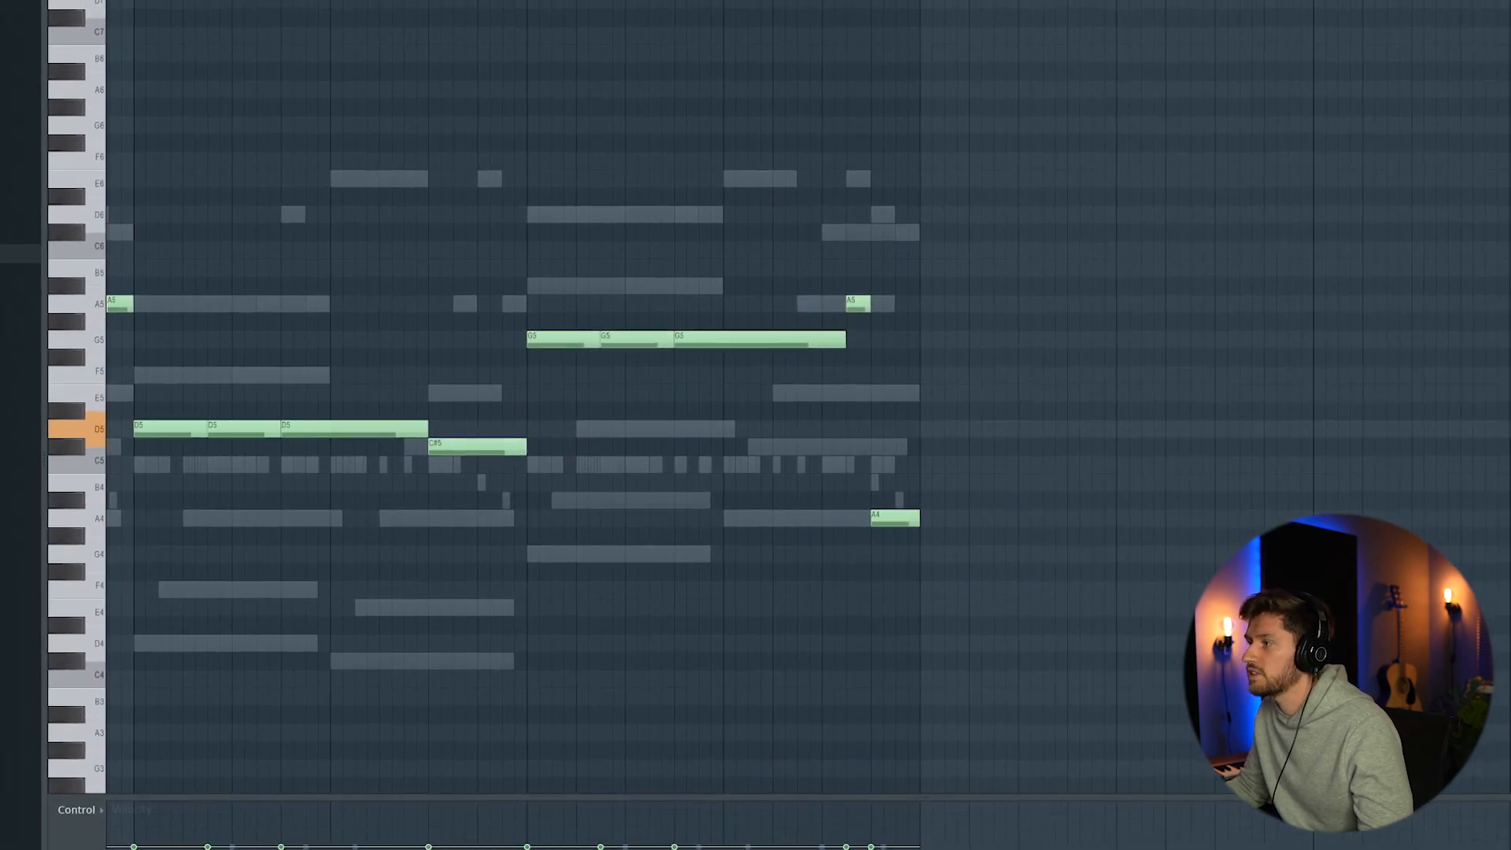
{"action": "scroll", "coordinate": [459, 124], "scroll_direction": "down", "scroll_amount": 3}
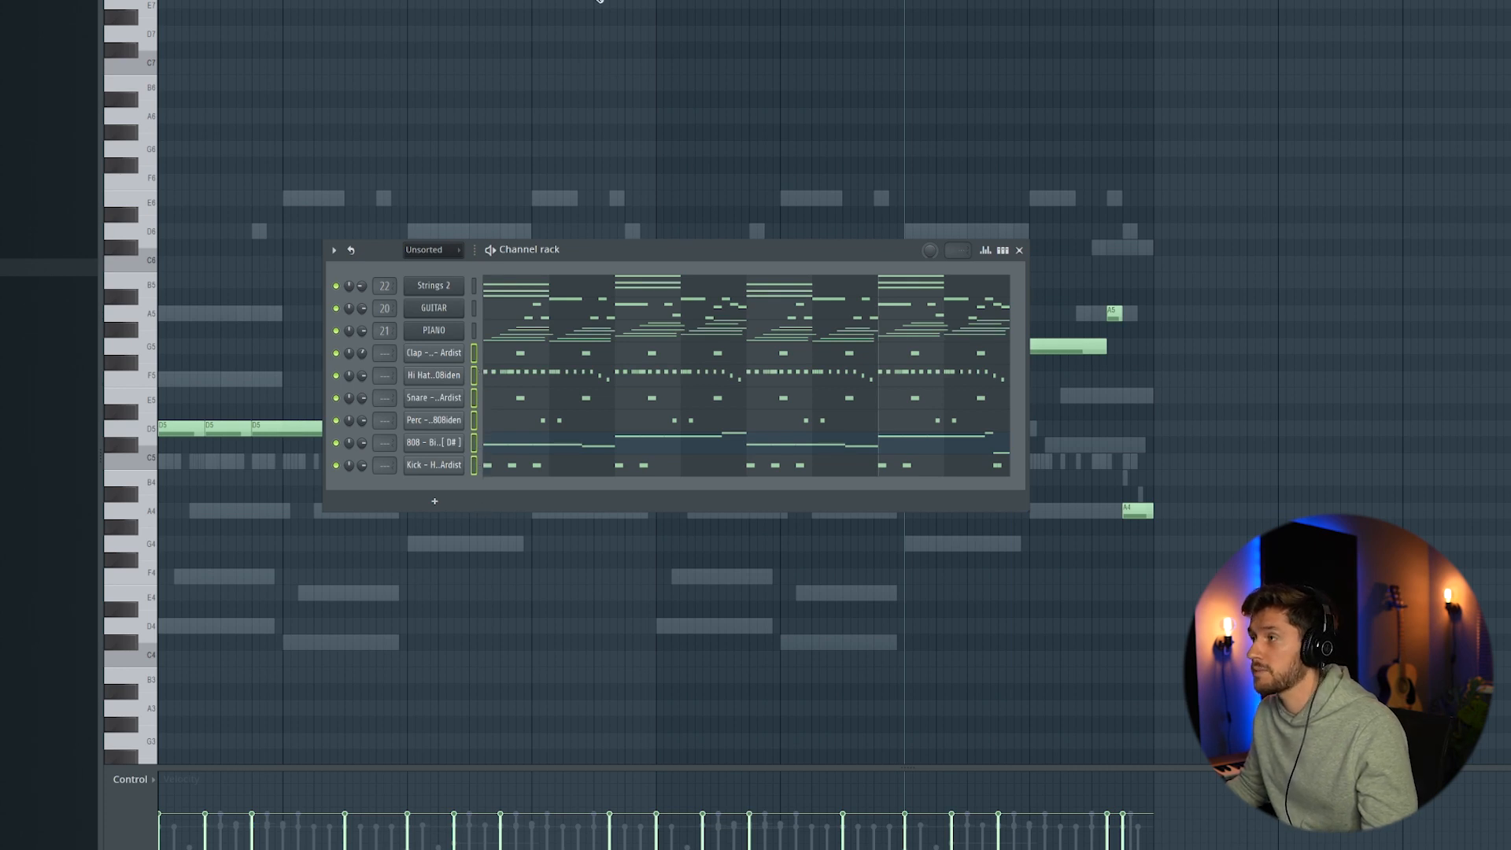
Step: Route the selected clap, hi-hat, snare, perc, 808 and kick channels to consecutive mixer tracks starting from track 1, and select the kick's track
{"action": "key", "text": "F9"}
{"action": "right_click", "coordinate": [272, 148]}
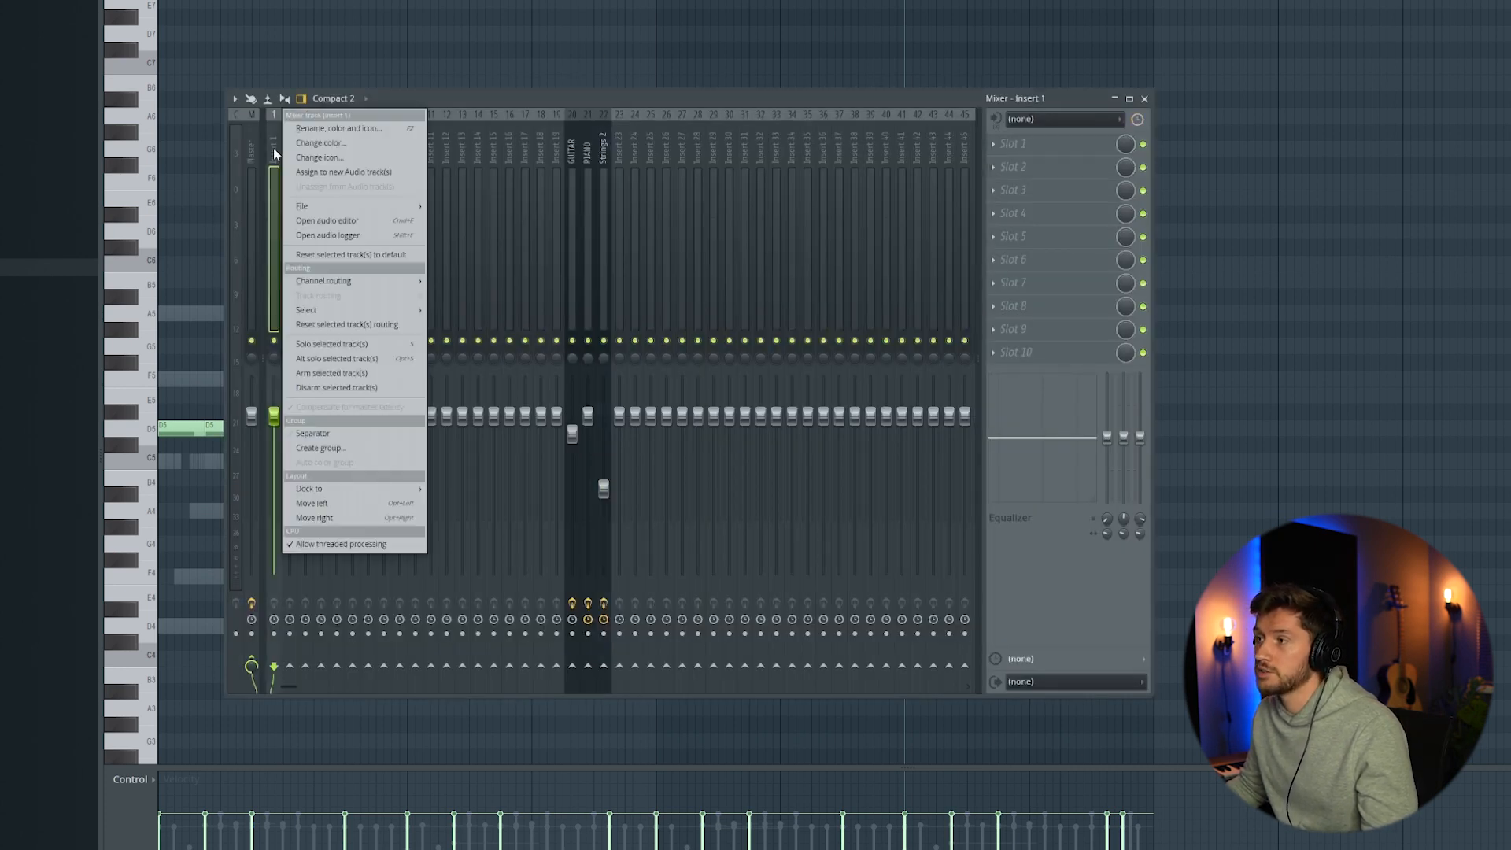
{"action": "mouse_move", "coordinate": [347, 281]}
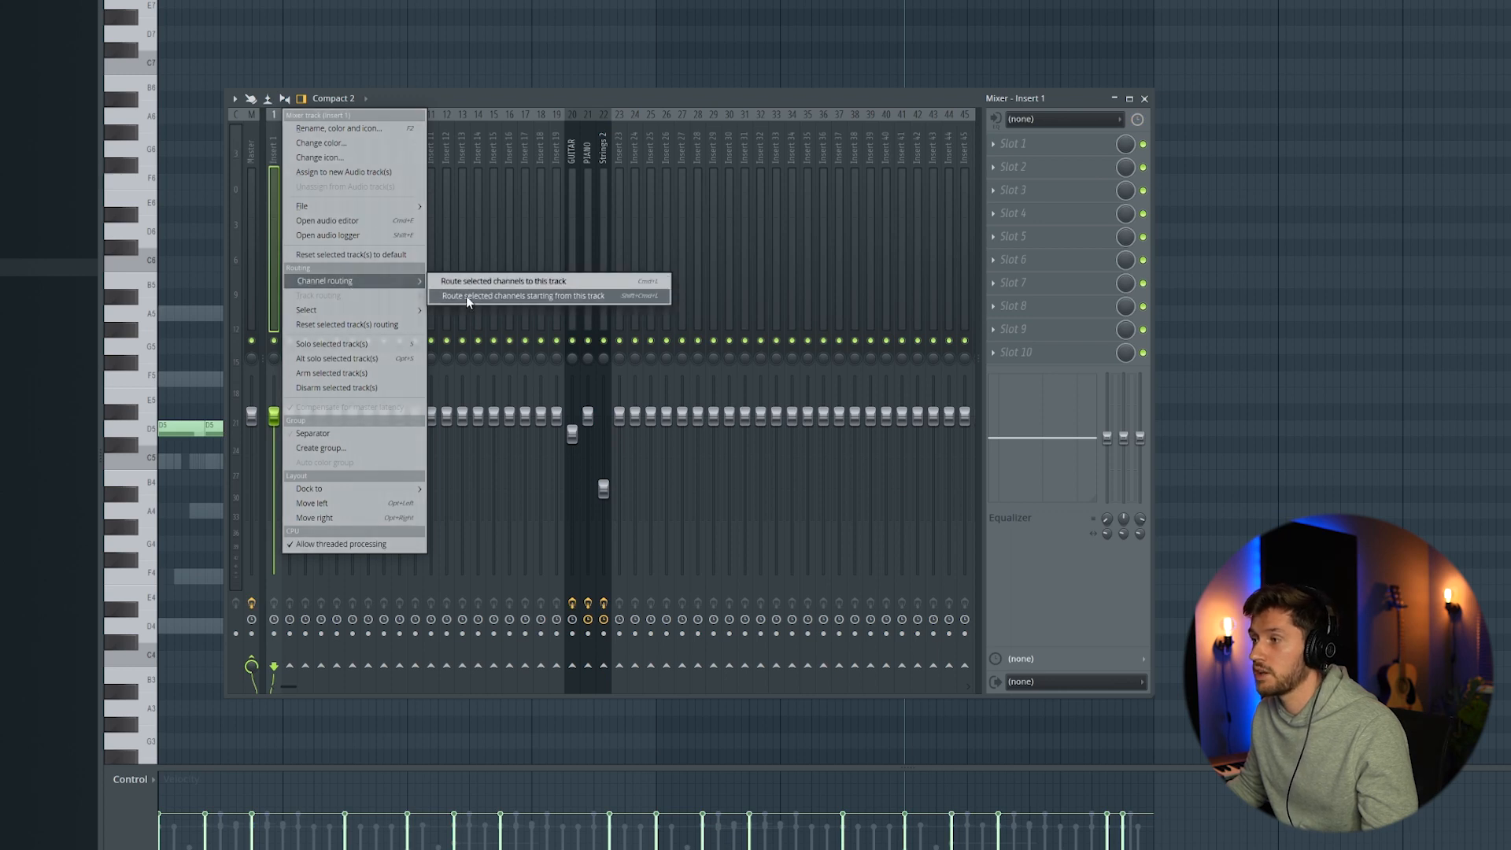
{"action": "left_click", "coordinate": [469, 295]}
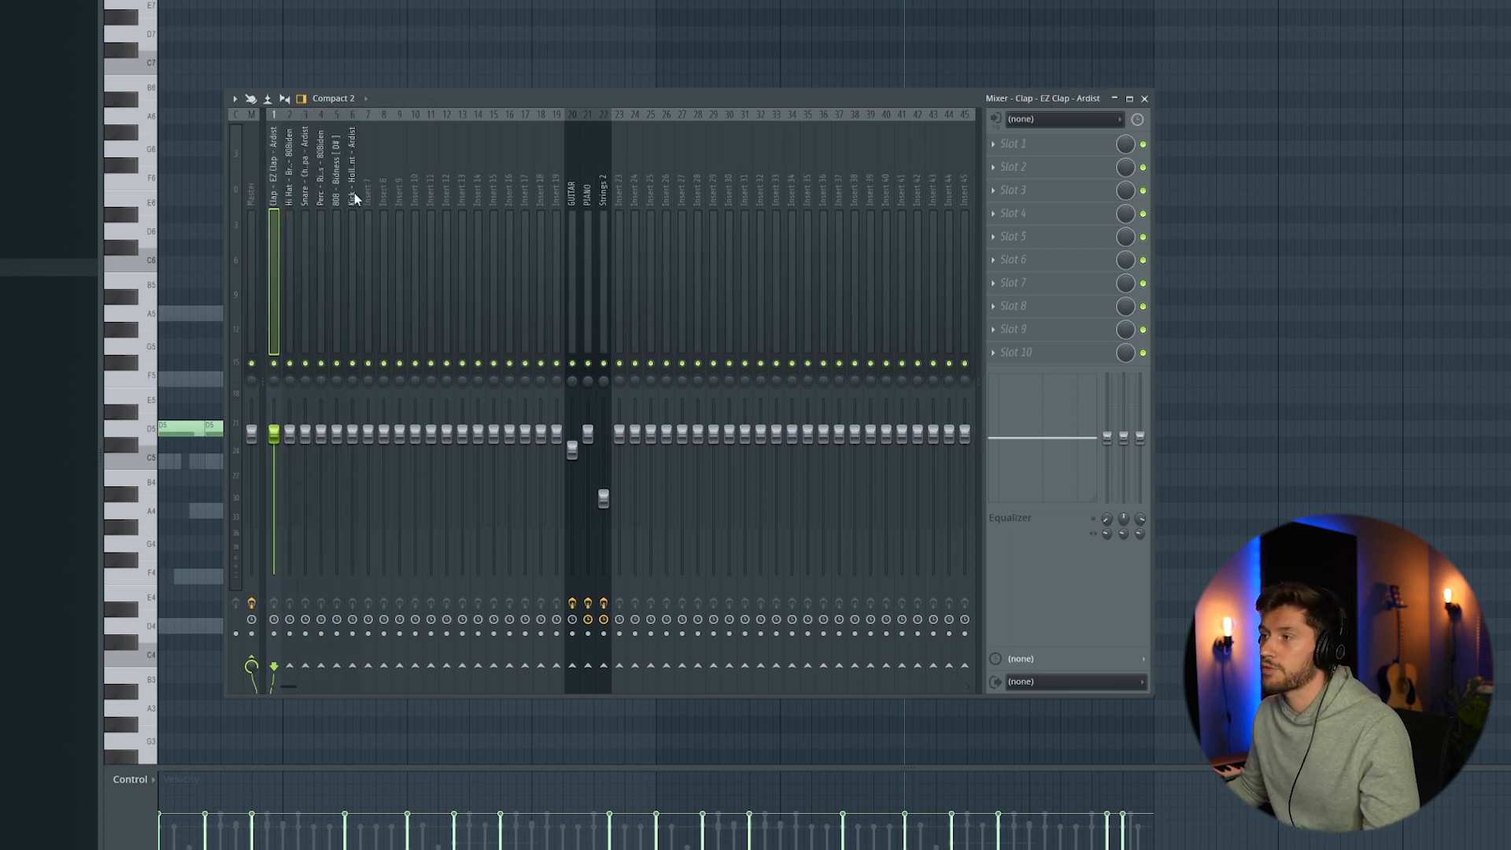
{"action": "left_click", "coordinate": [354, 197]}
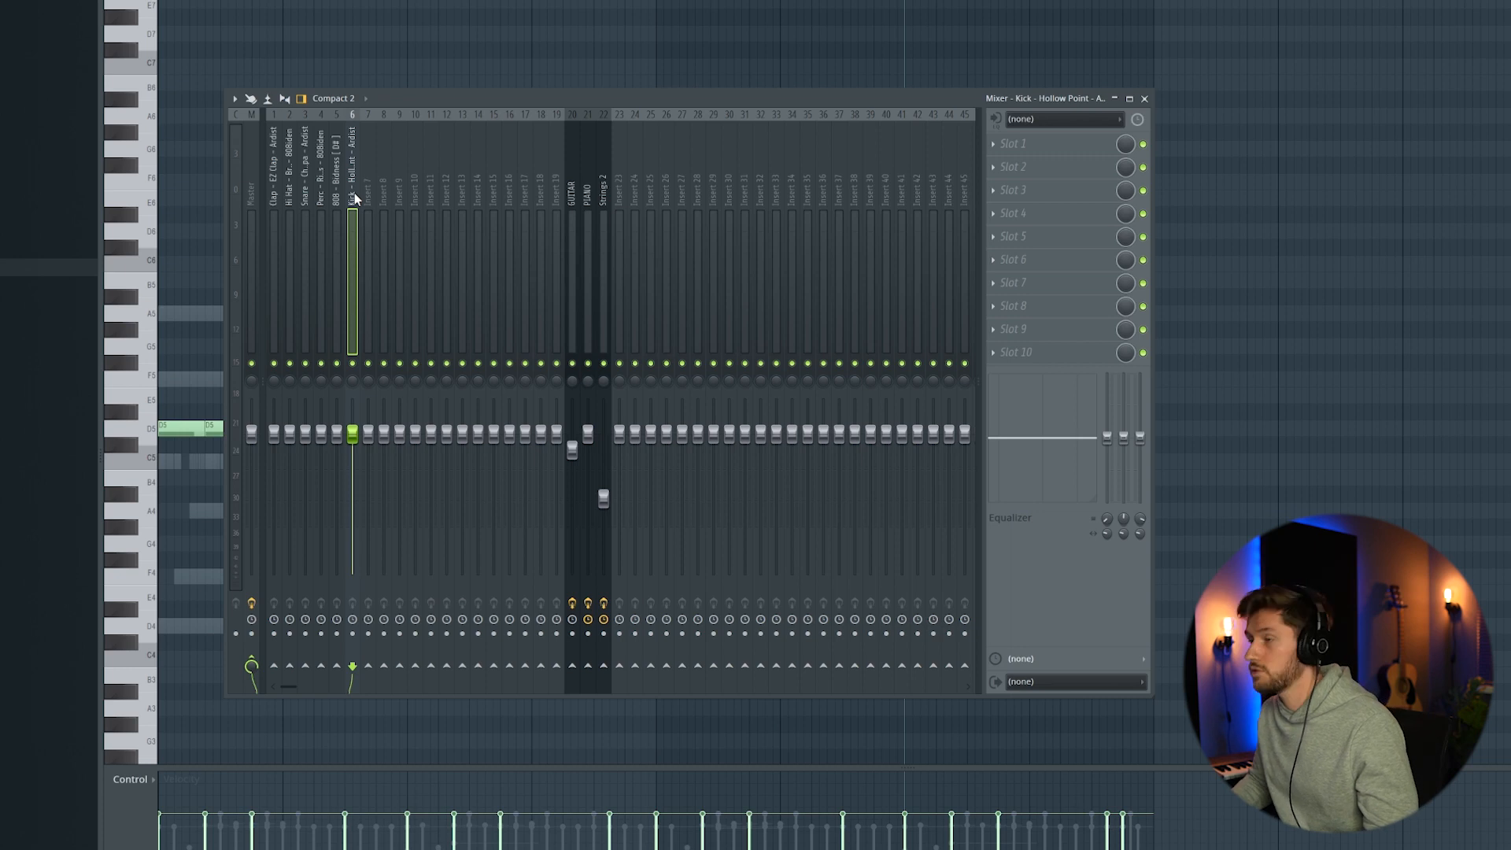
Step: Move the kick to mixer track 1 and the 808 to mixer track 2, ahead of the other drum tracks
{"action": "key", "text": "alt+Left"}
{"action": "key", "text": "alt+Left"}
{"action": "key", "text": "alt+Left"}
{"action": "key", "text": "alt+Left"}
{"action": "key", "text": "alt+Left"}
{"action": "left_click", "coordinate": [354, 192]}
{"action": "key", "text": "alt+Left"}
{"action": "key", "text": "alt+Left"}
{"action": "key", "text": "alt+Left"}
{"action": "key", "text": "alt+Left"}
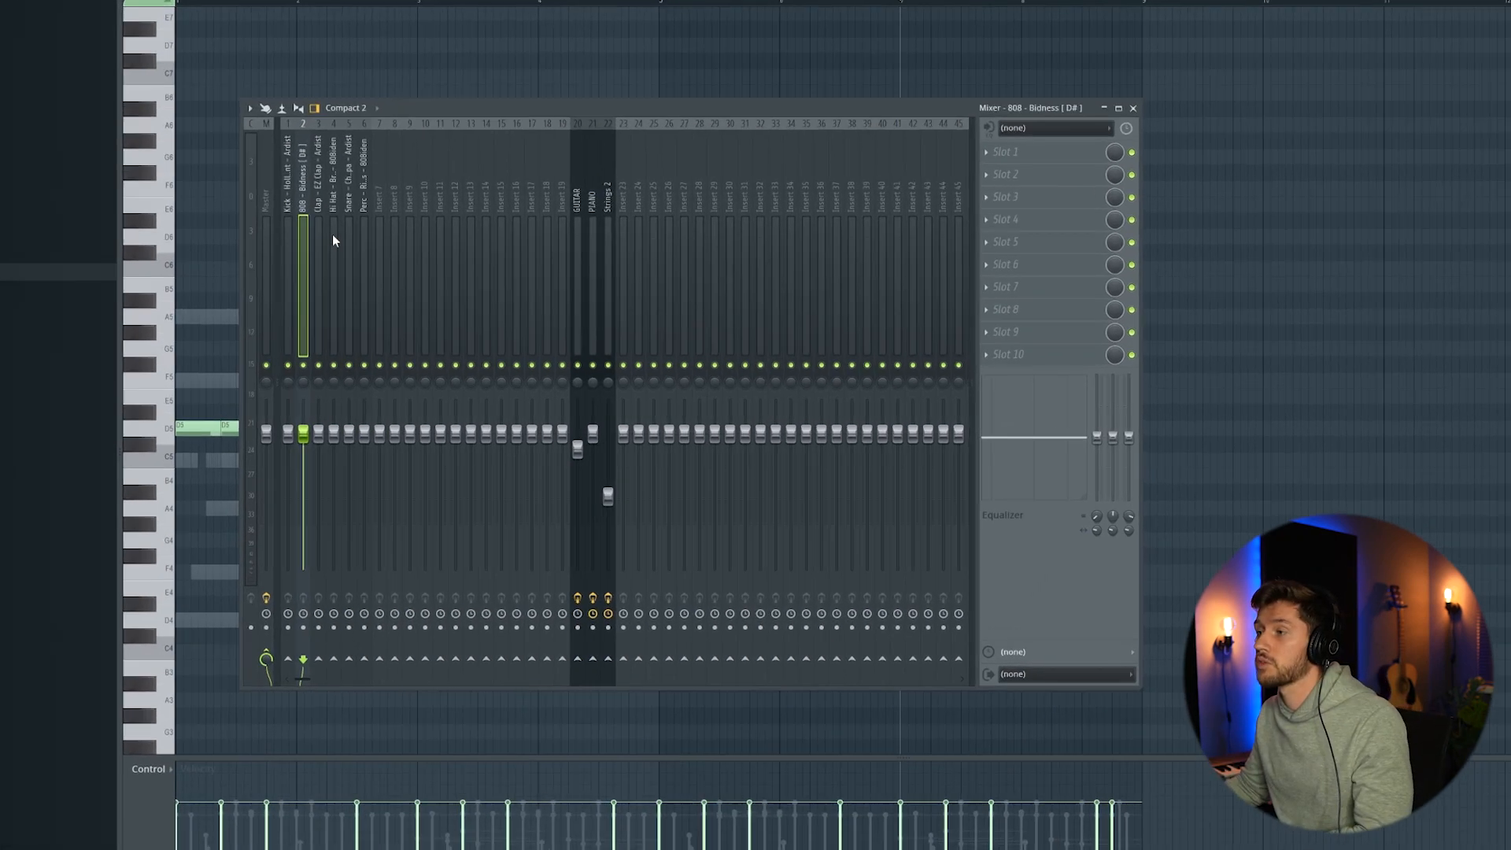
Step: During playback, lower the mixer levels of the perc, snare, hi-hat and 808 tracks slightly
{"action": "key", "text": "space"}
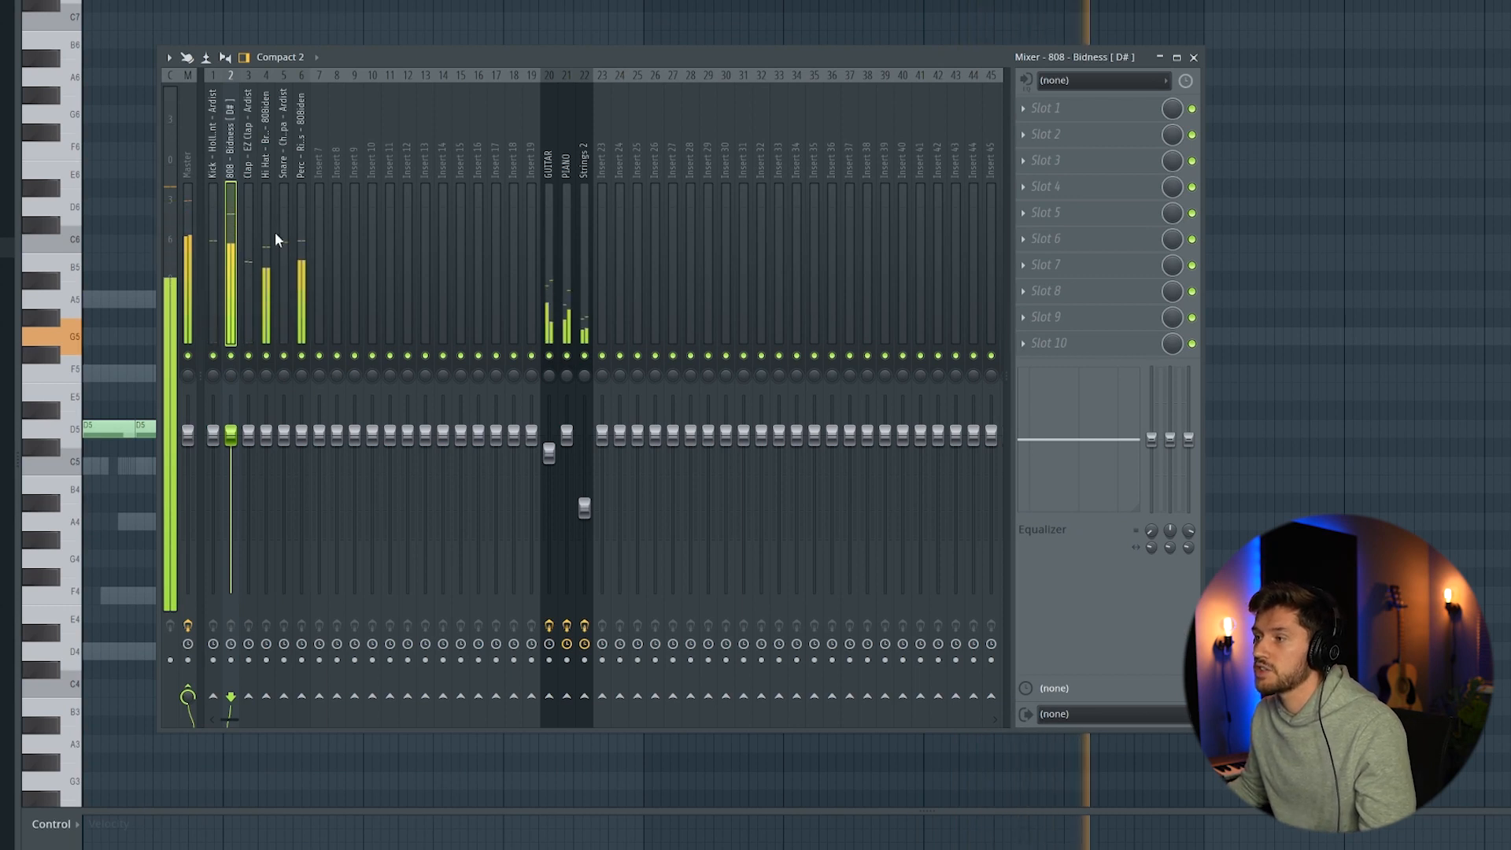
{"action": "left_click_drag", "start_coordinate": [301, 433], "coordinate": [266, 441]}
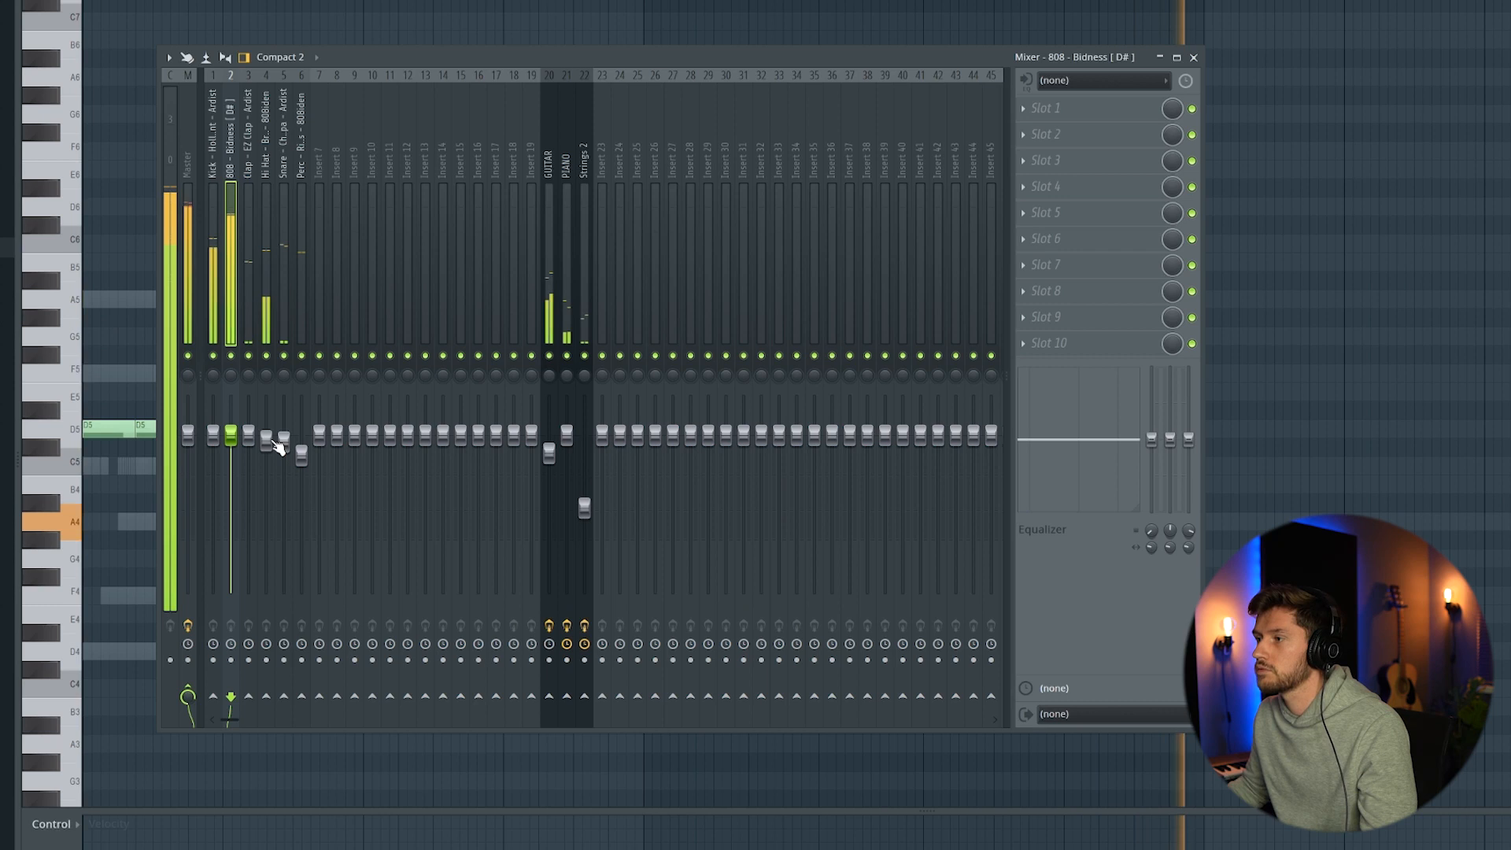
{"action": "left_click_drag", "start_coordinate": [231, 435], "coordinate": [231, 446]}
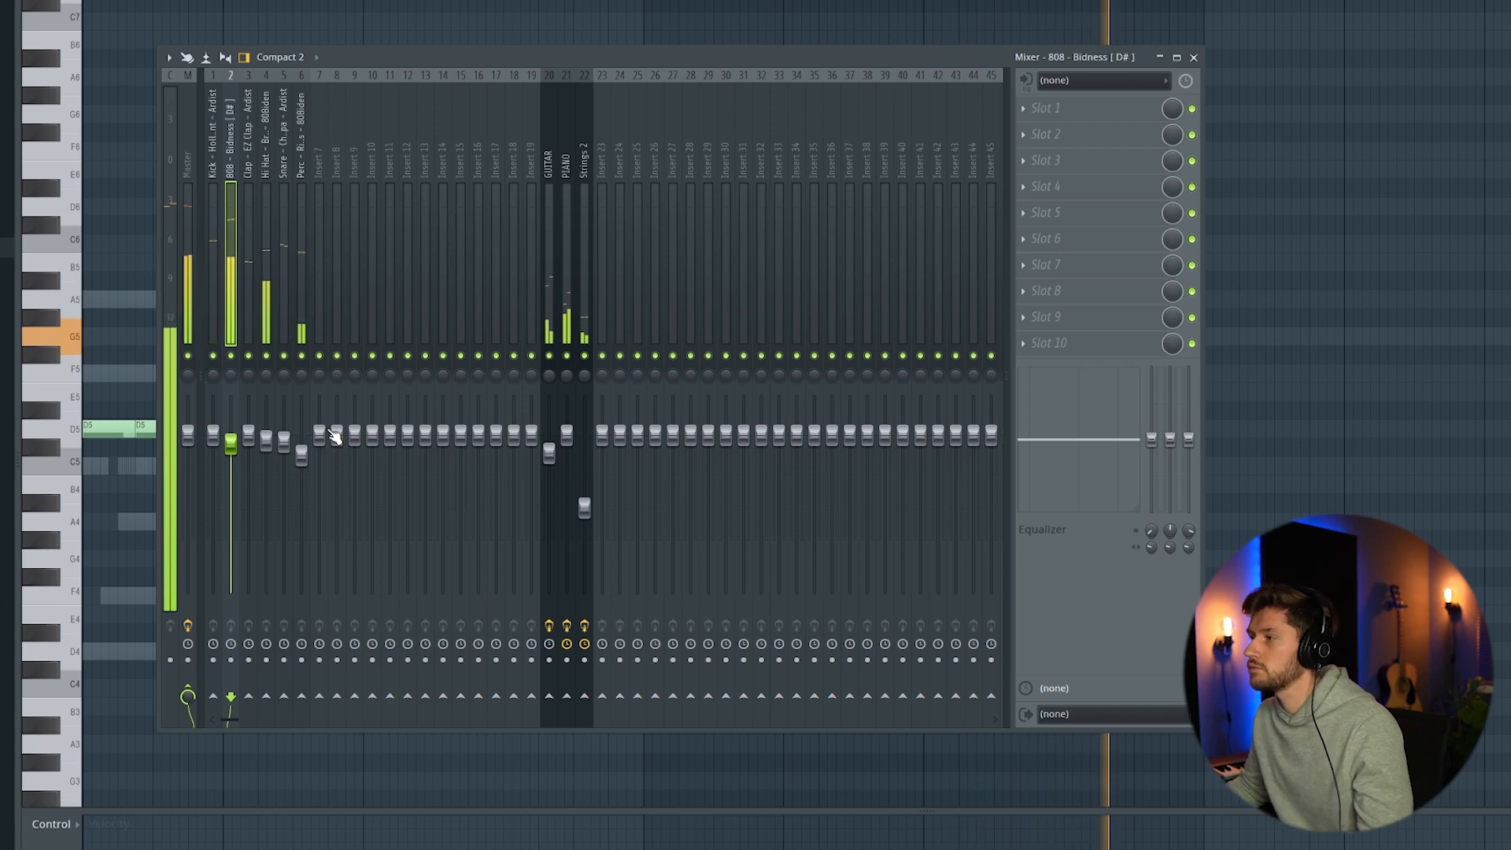
Step: Solo the guitar, piano and strings tracks, raise the guitar and piano levels slightly in playback, and re-enable all tracks
{"action": "right_click", "coordinate": [549, 356]}
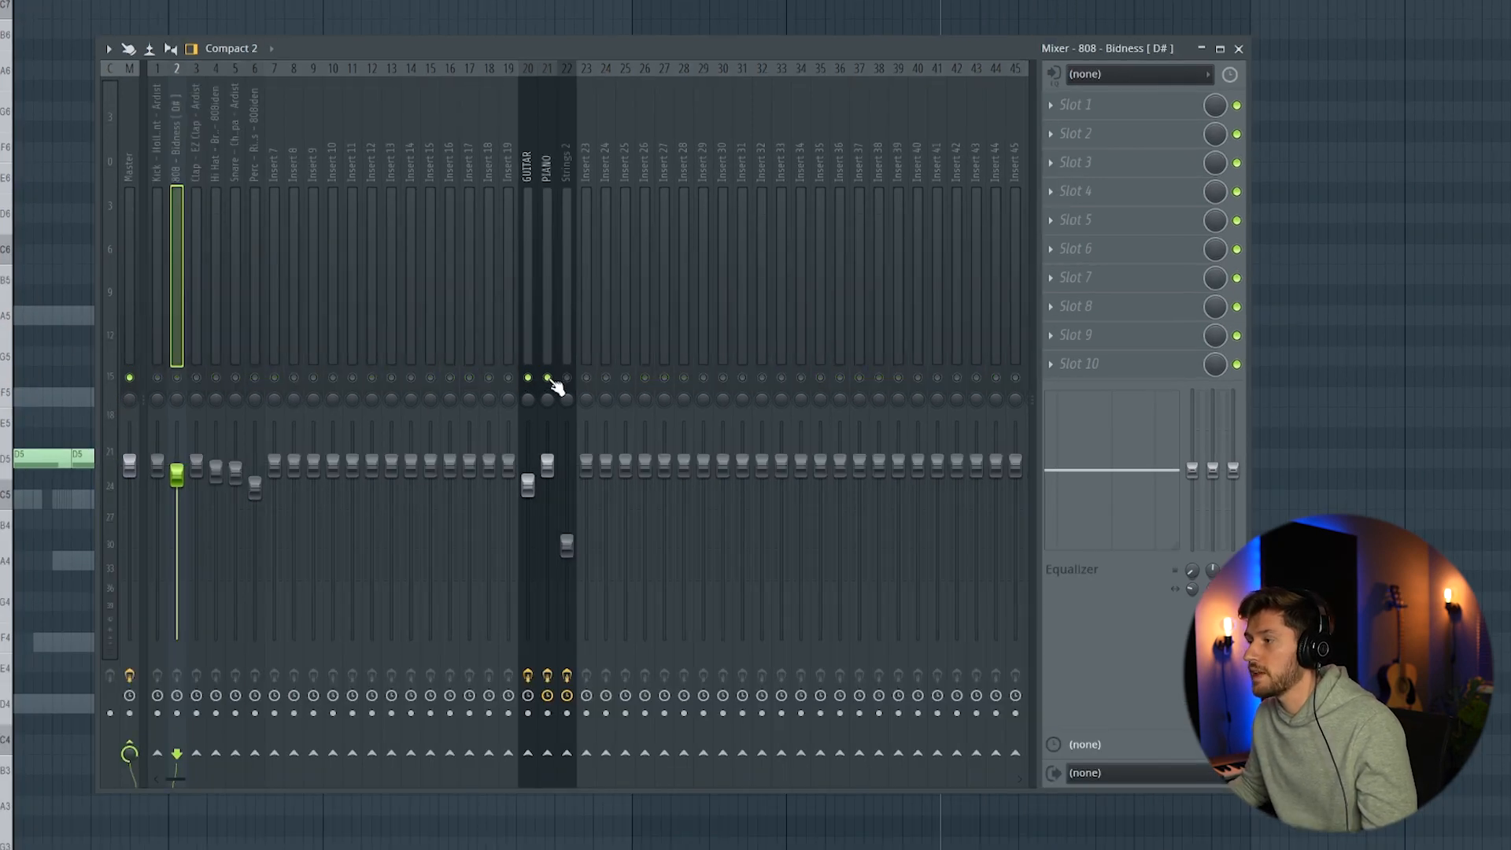
{"action": "left_click", "coordinate": [136, 158]}
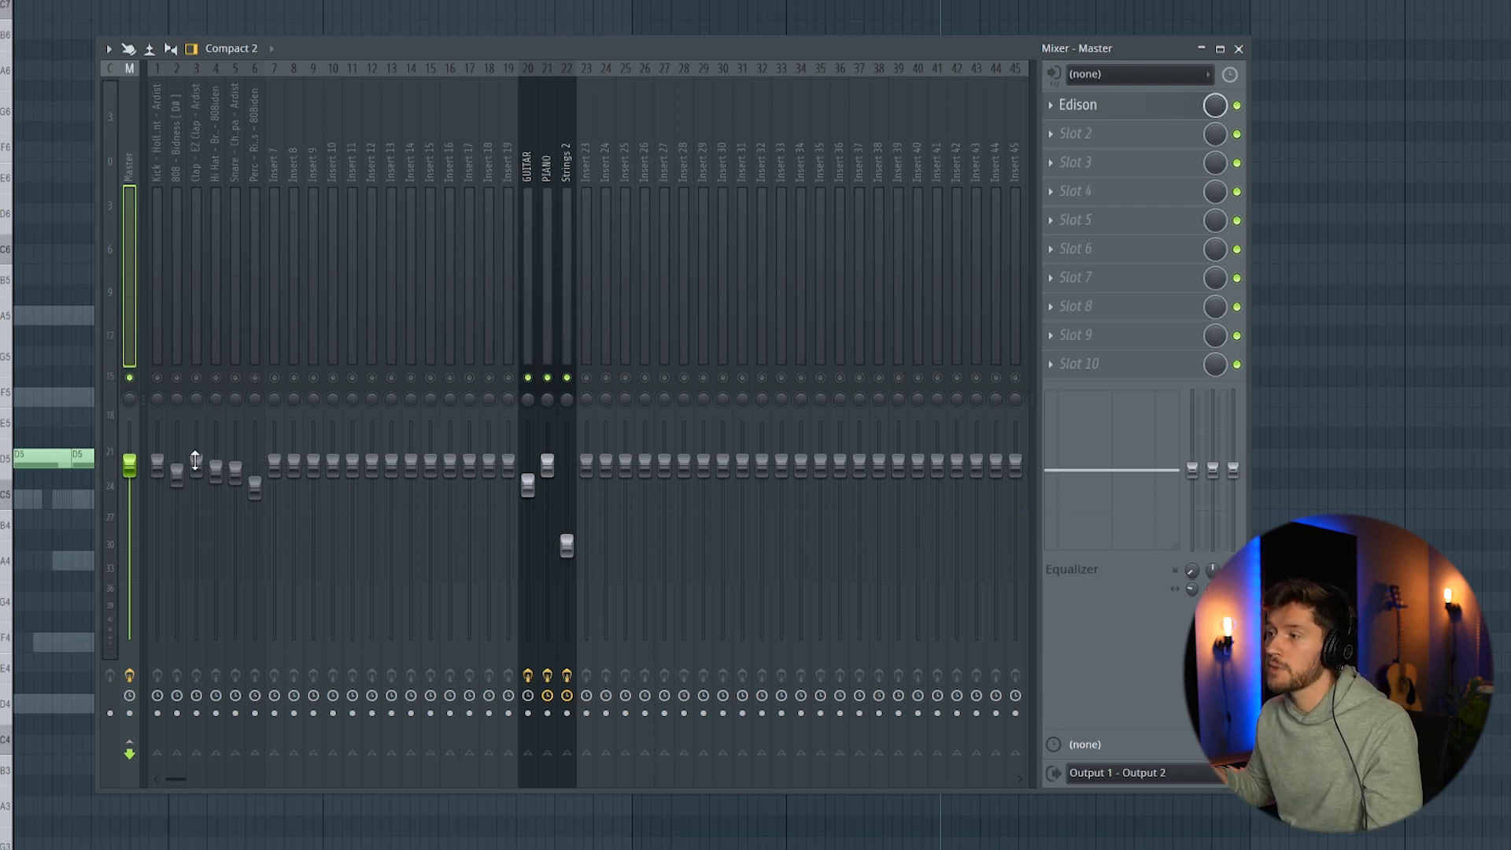
{"action": "key", "text": "space"}
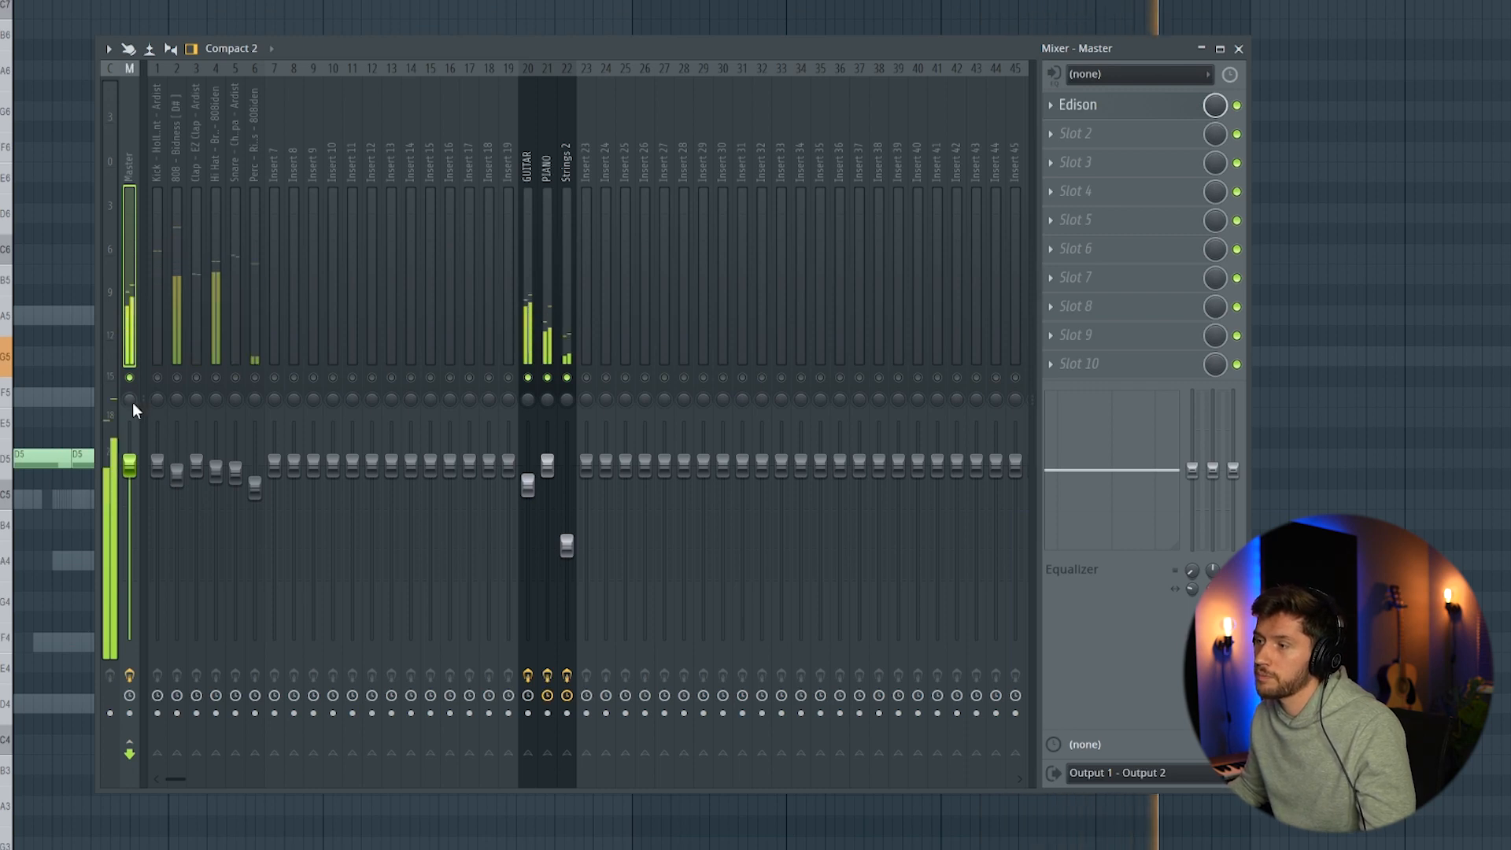
{"action": "left_click", "coordinate": [523, 177]}
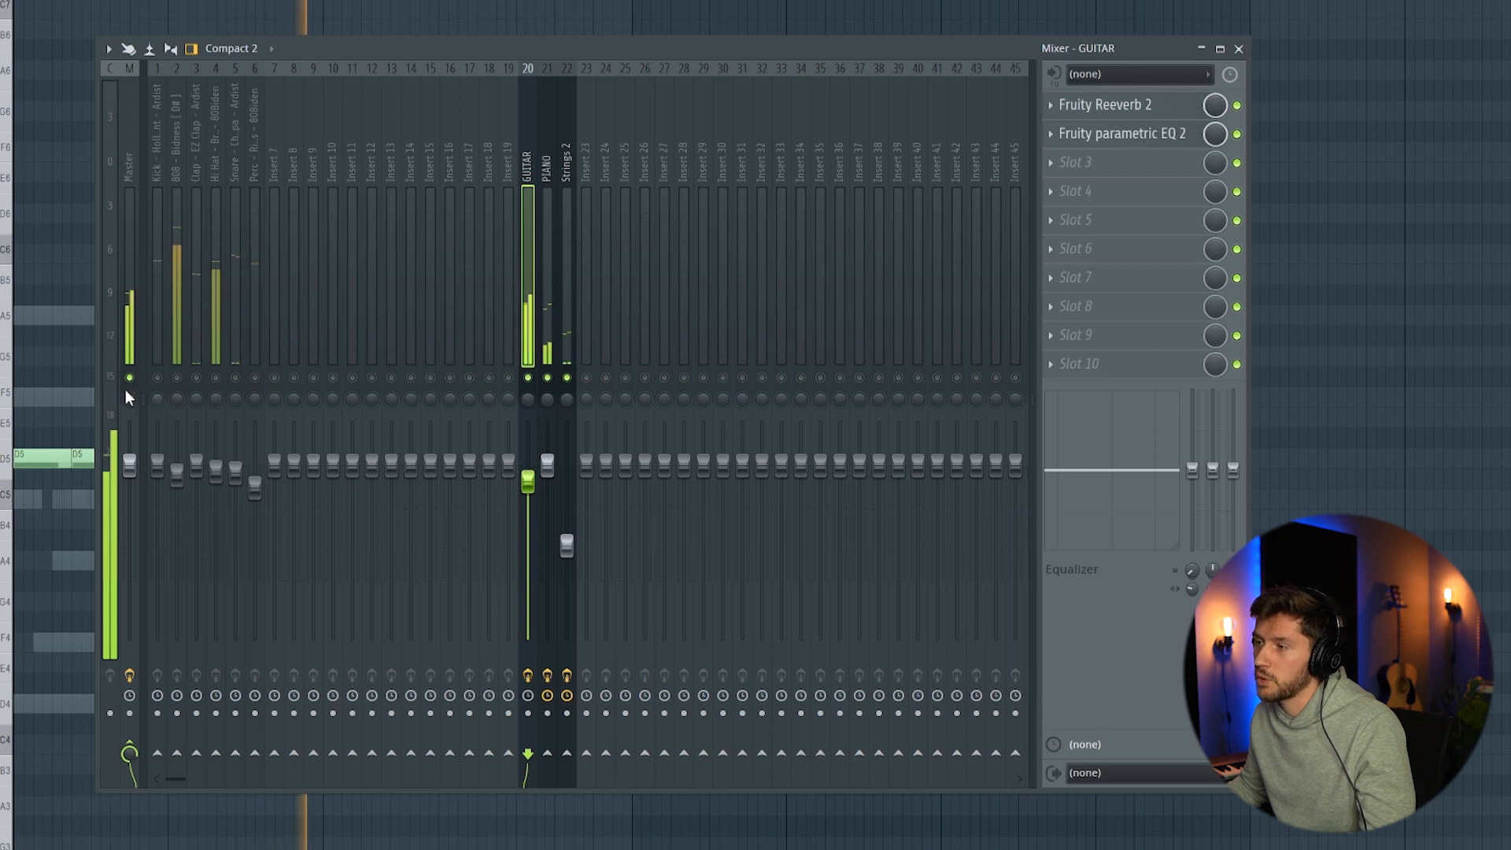
{"action": "left_click_drag", "start_coordinate": [547, 464], "coordinate": [547, 454]}
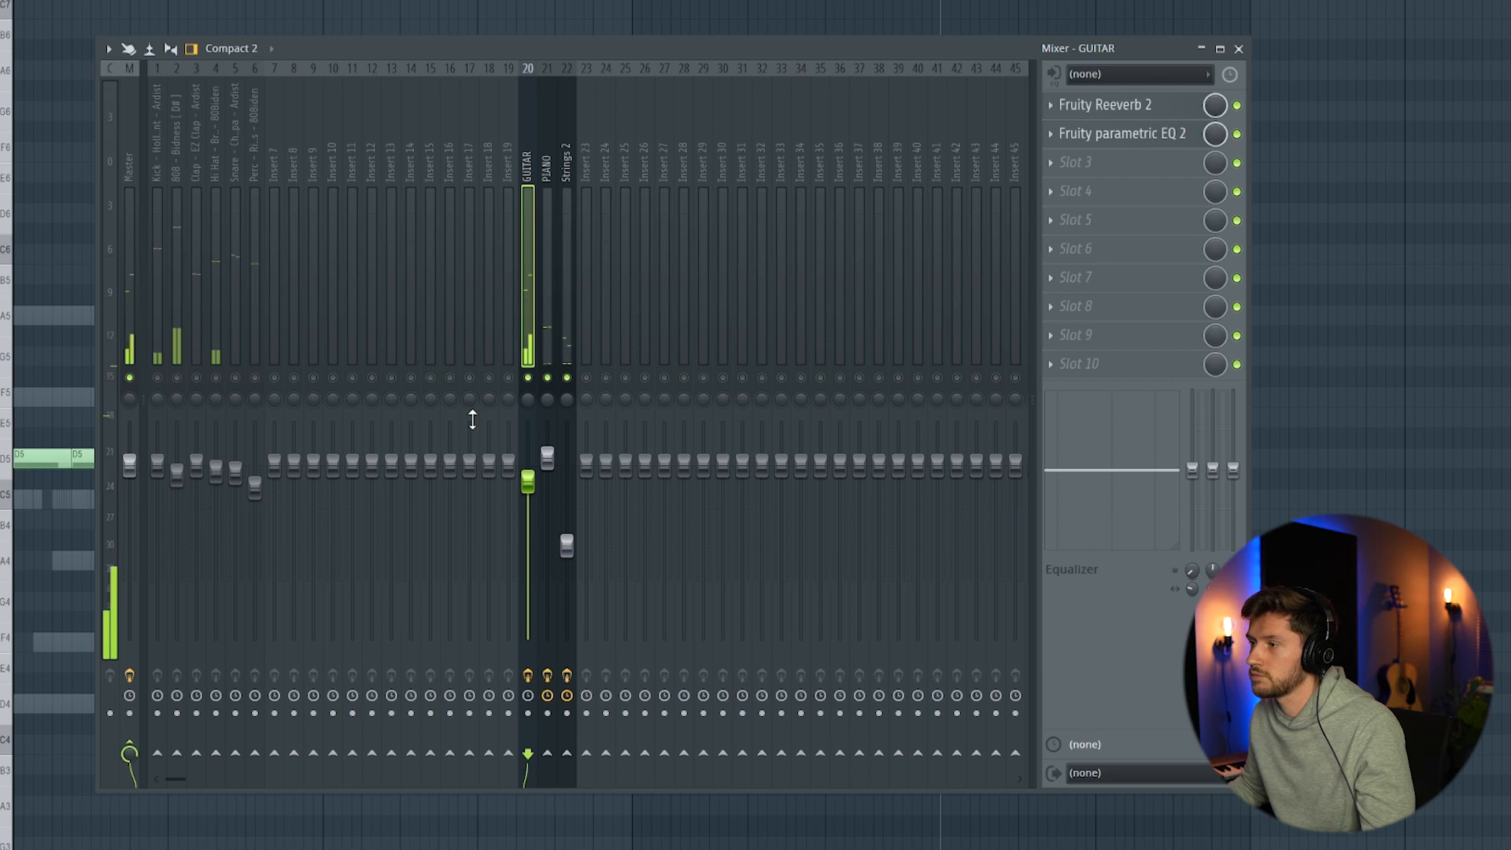
{"action": "left_click", "coordinate": [159, 378]}
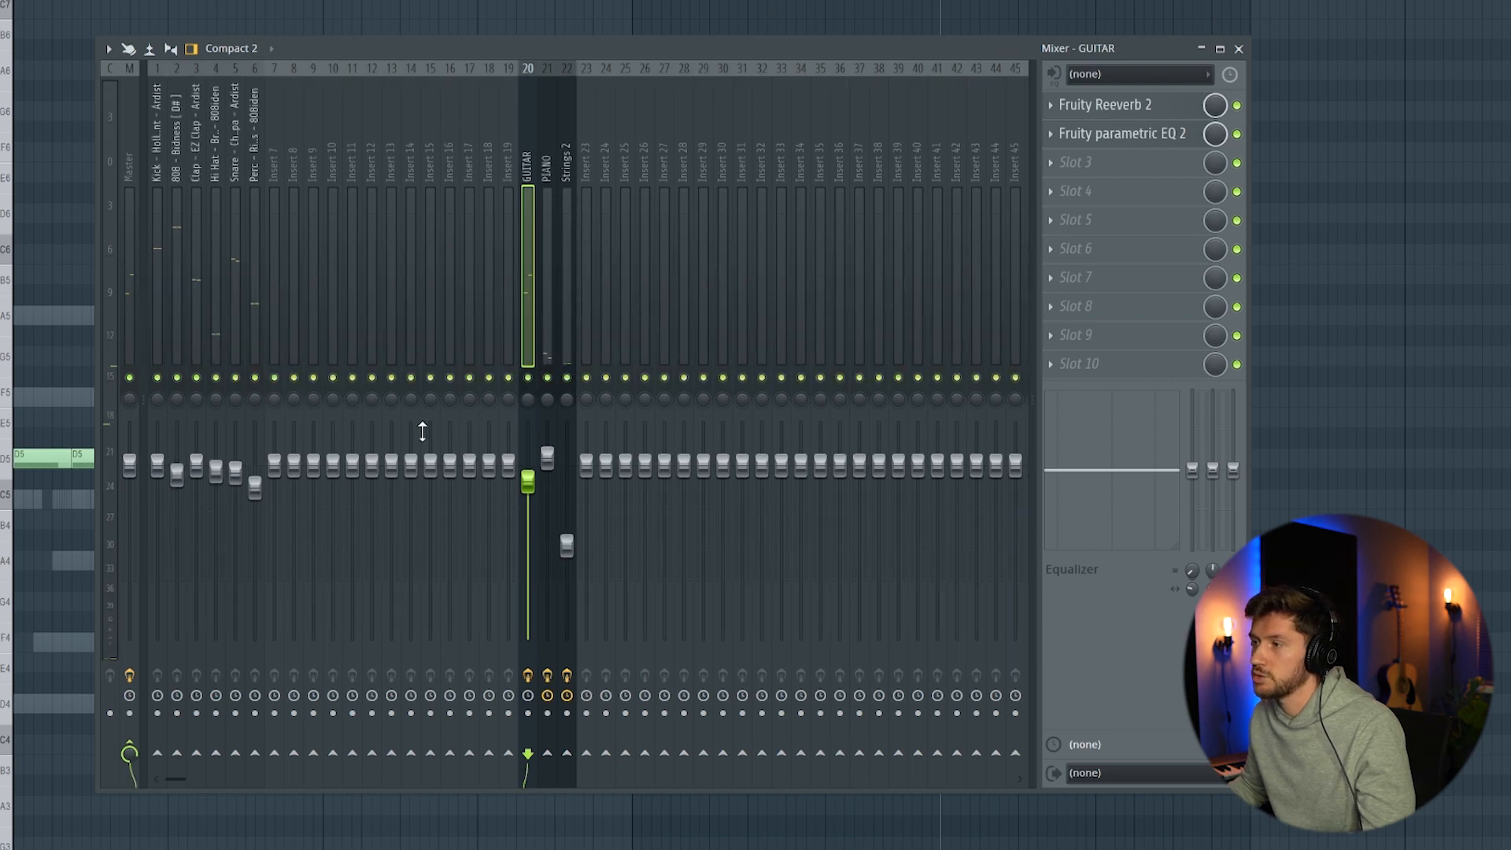
Step: Listen to the kick track in solo to check its level on the master, and re-enable all tracks
{"action": "key", "text": "space"}
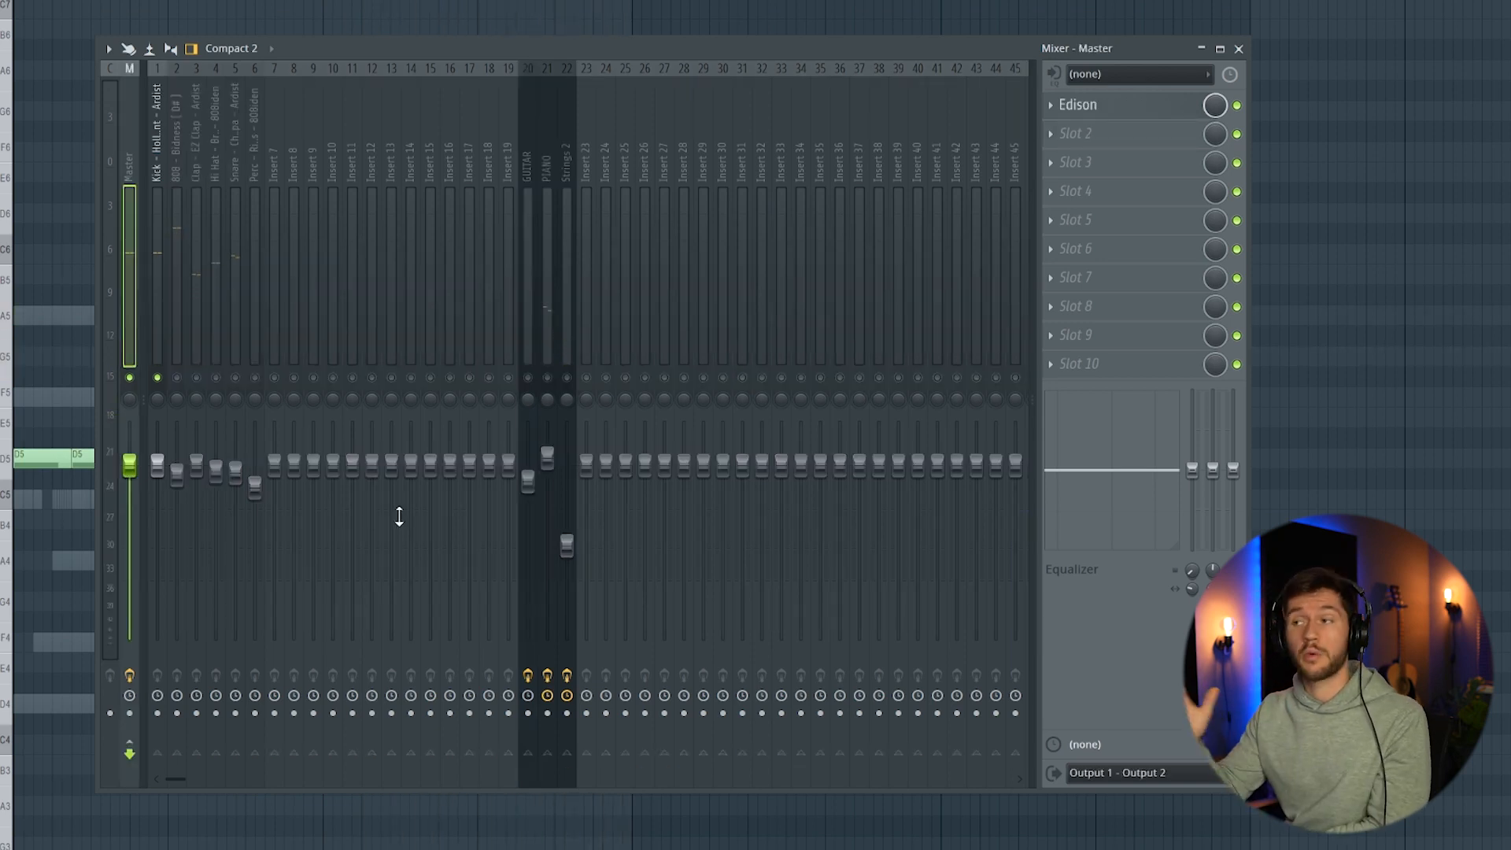
{"action": "key", "text": "space"}
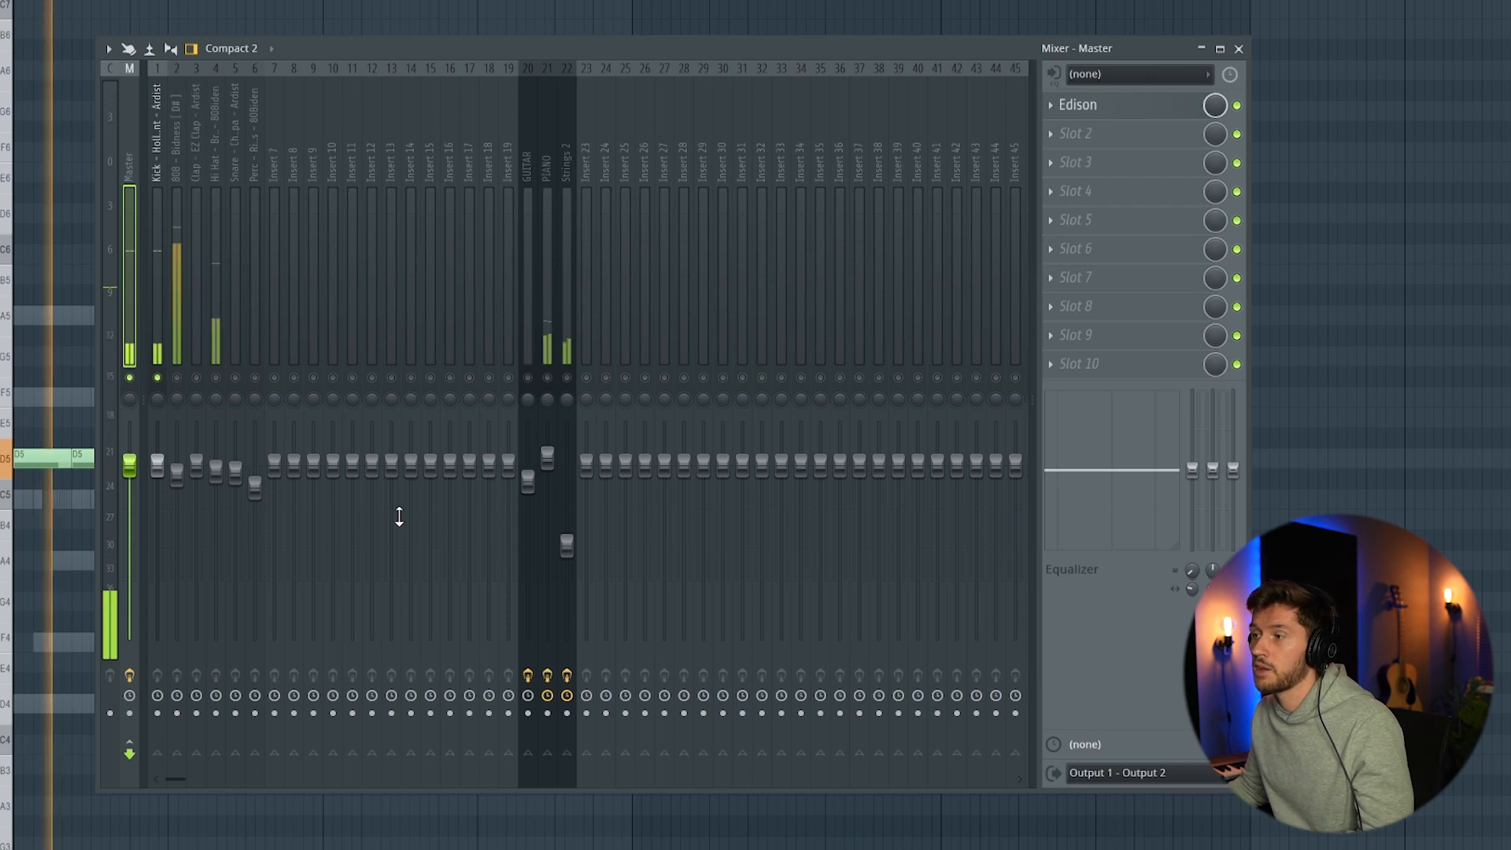
{"action": "key", "text": "space"}
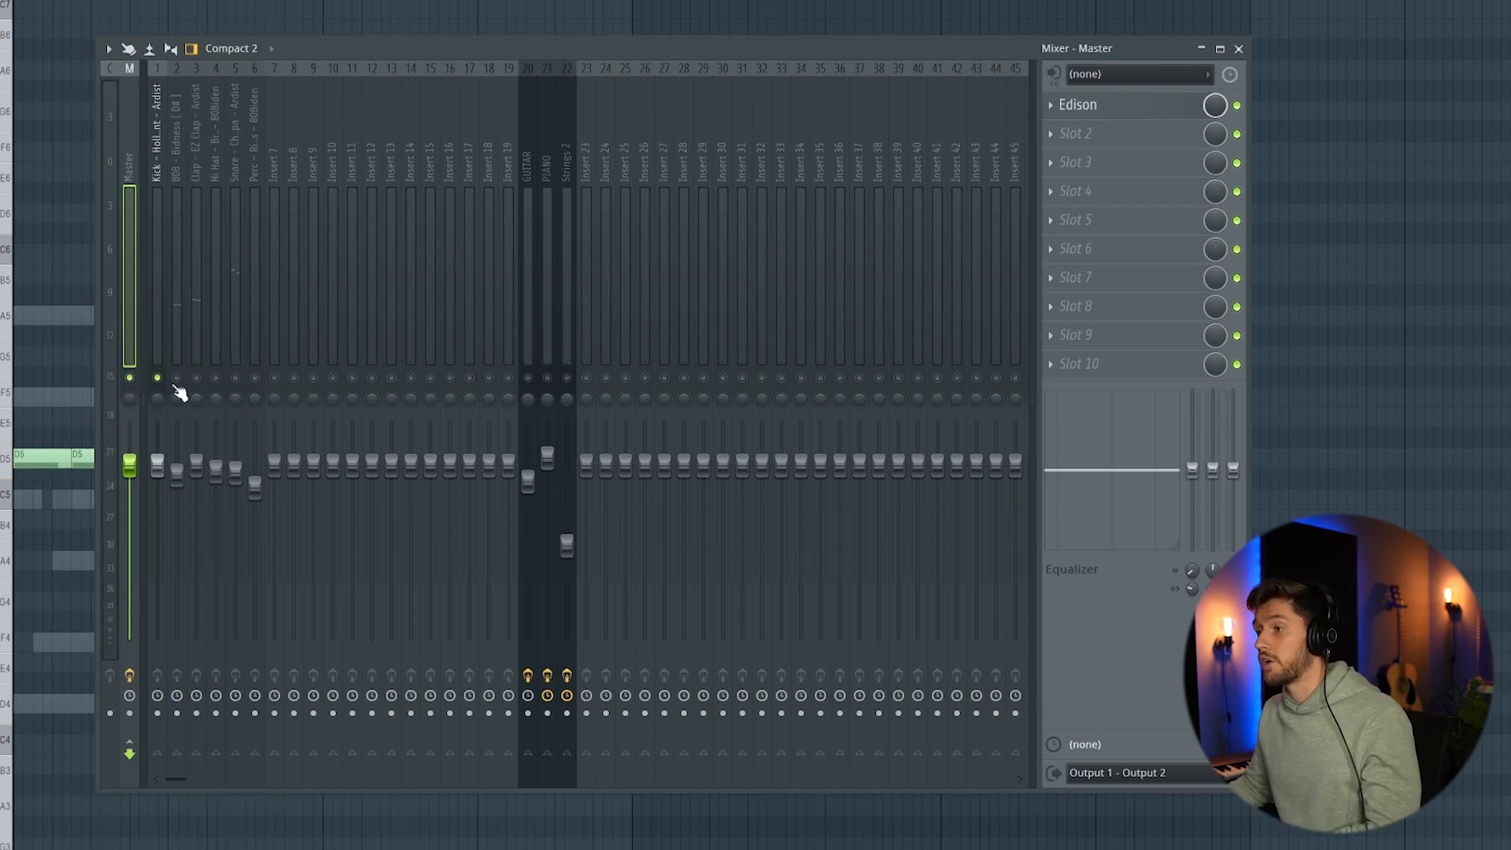
{"action": "right_click", "coordinate": [176, 382]}
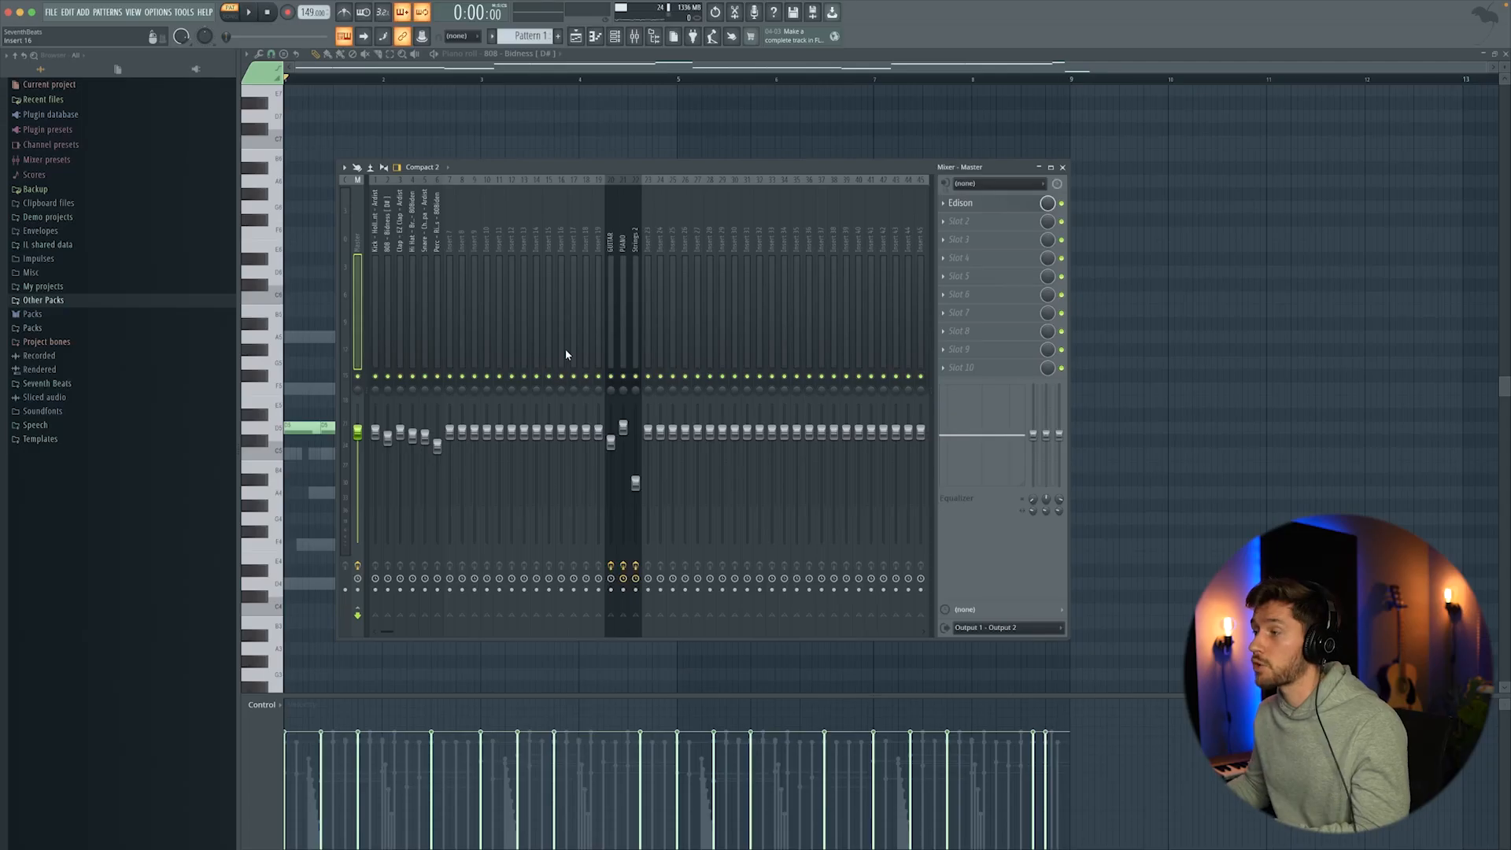
Step: Create an empty Pattern 2 and copy the Strings 2 notes from Pattern 1 into it
{"action": "key", "text": "F9"}
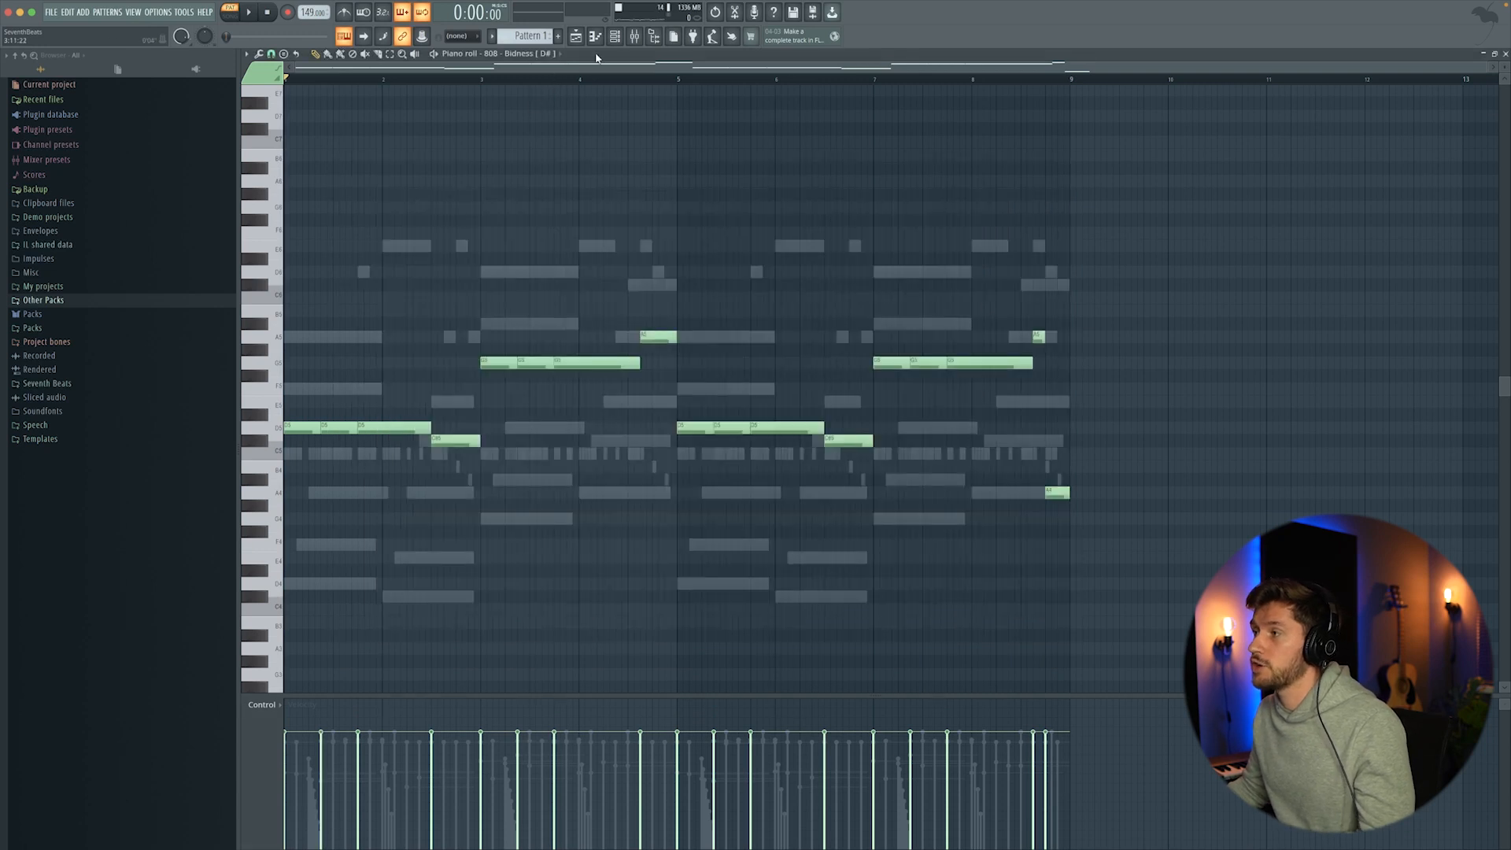
{"action": "key", "text": "F6"}
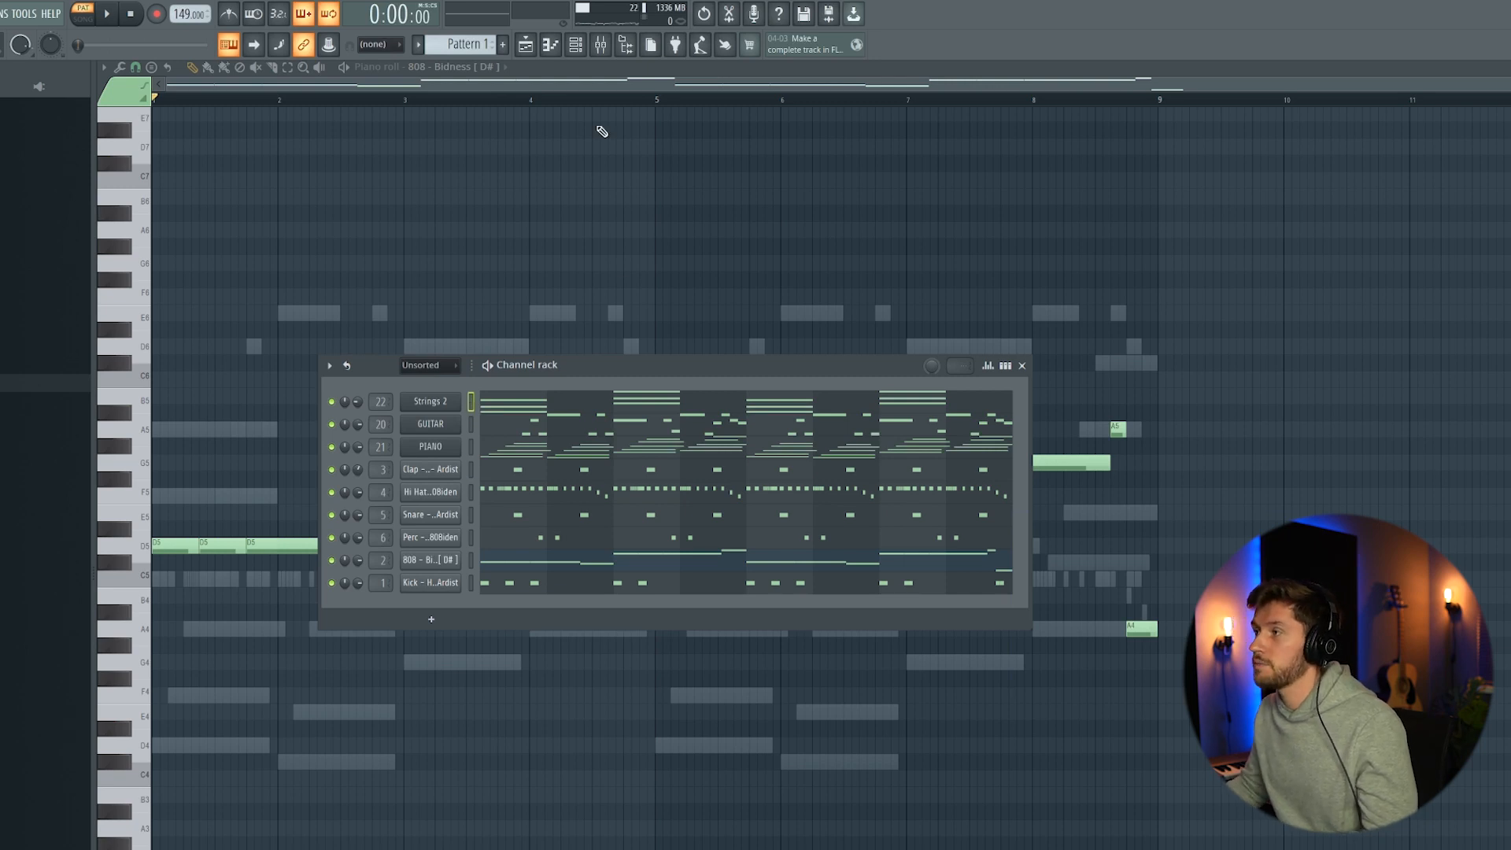
{"action": "left_click", "coordinate": [505, 45]}
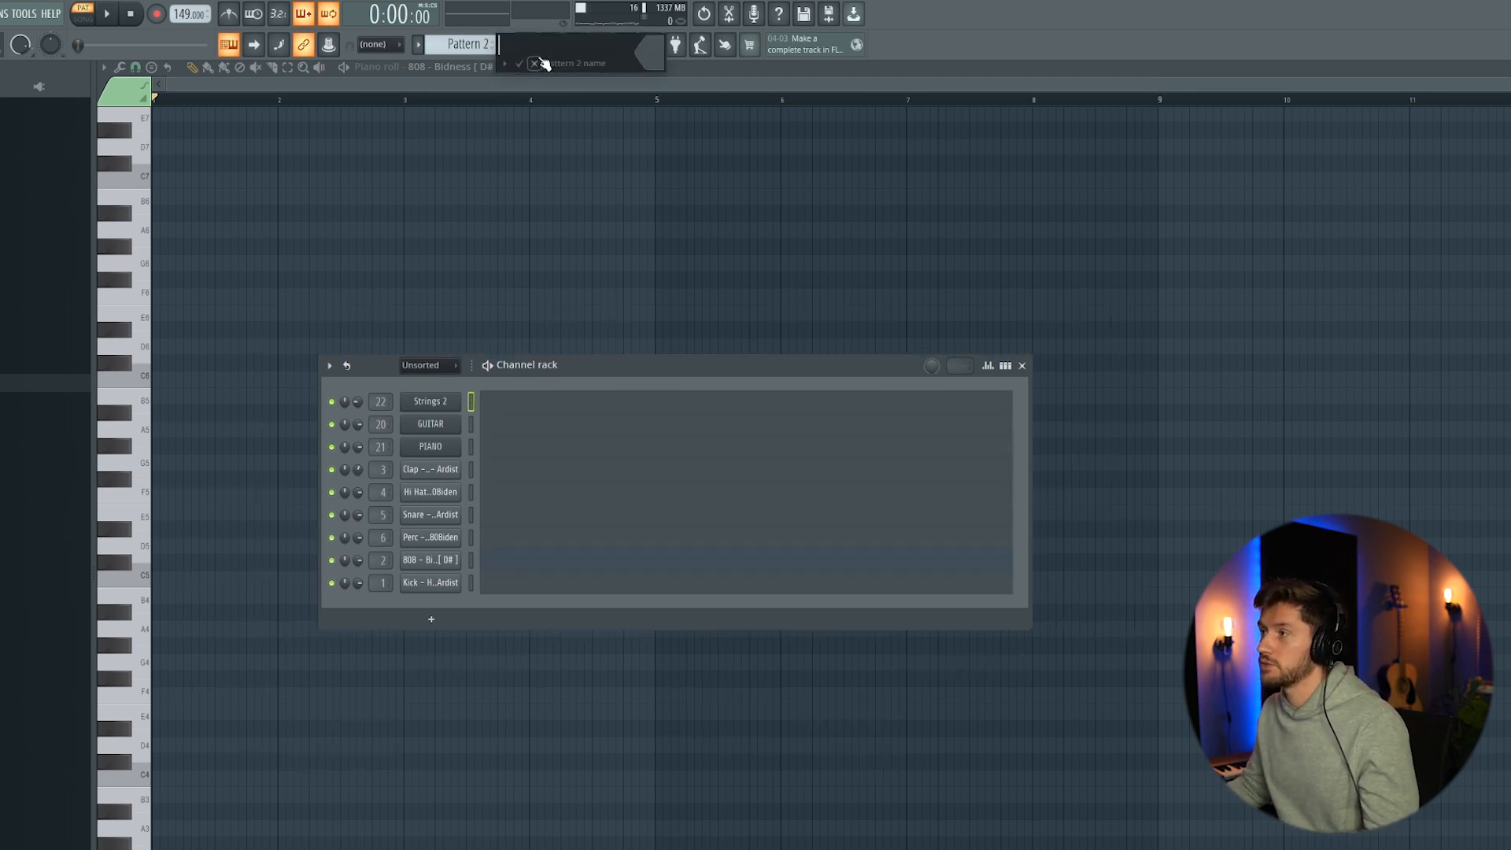
{"action": "left_click", "coordinate": [534, 64]}
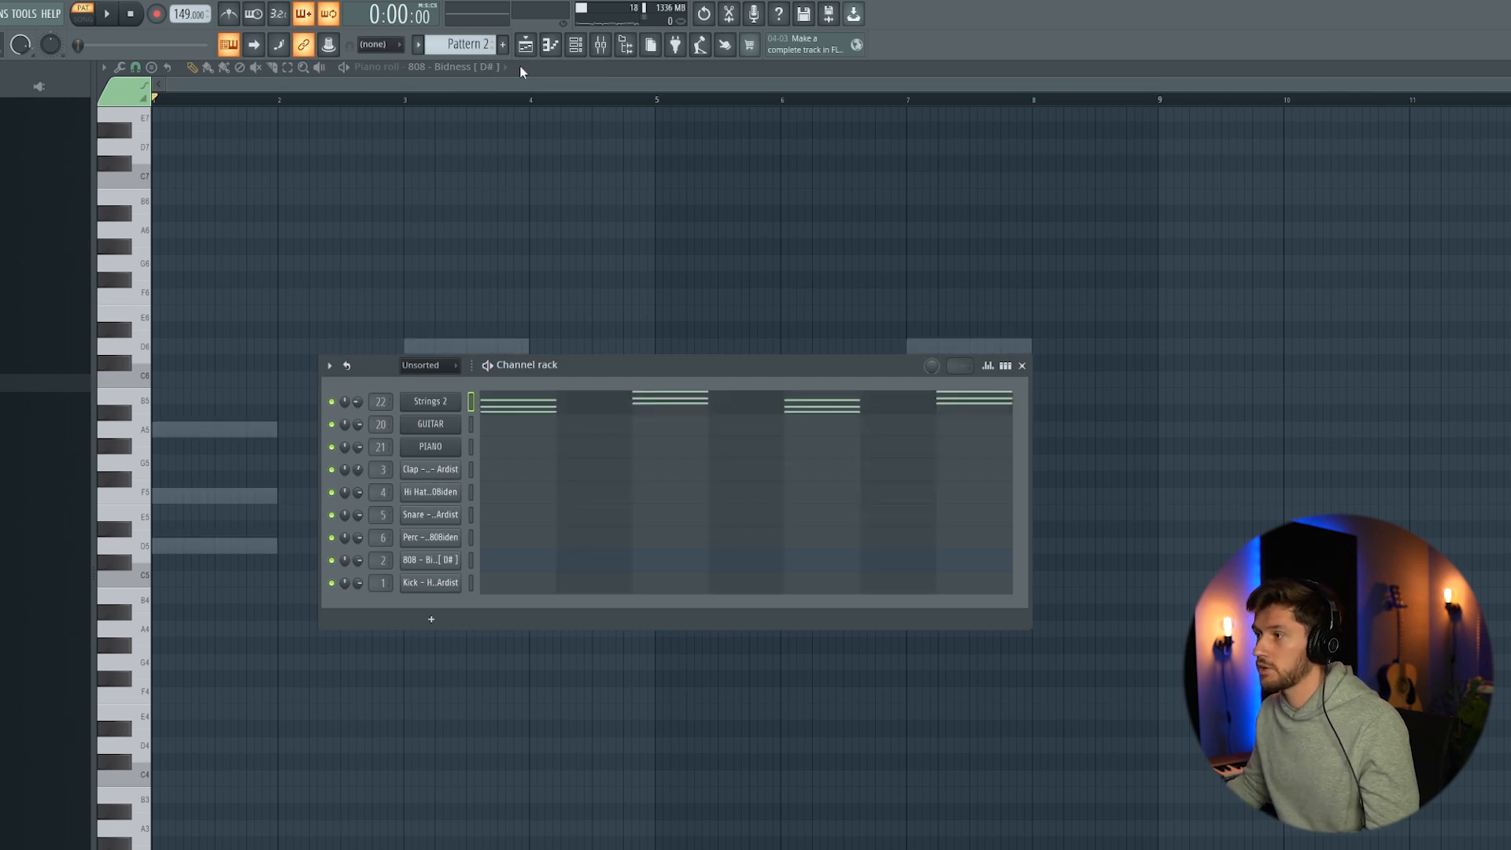
Step: Rename Pattern 2 as STRINGS
{"action": "left_click", "coordinate": [484, 45]}
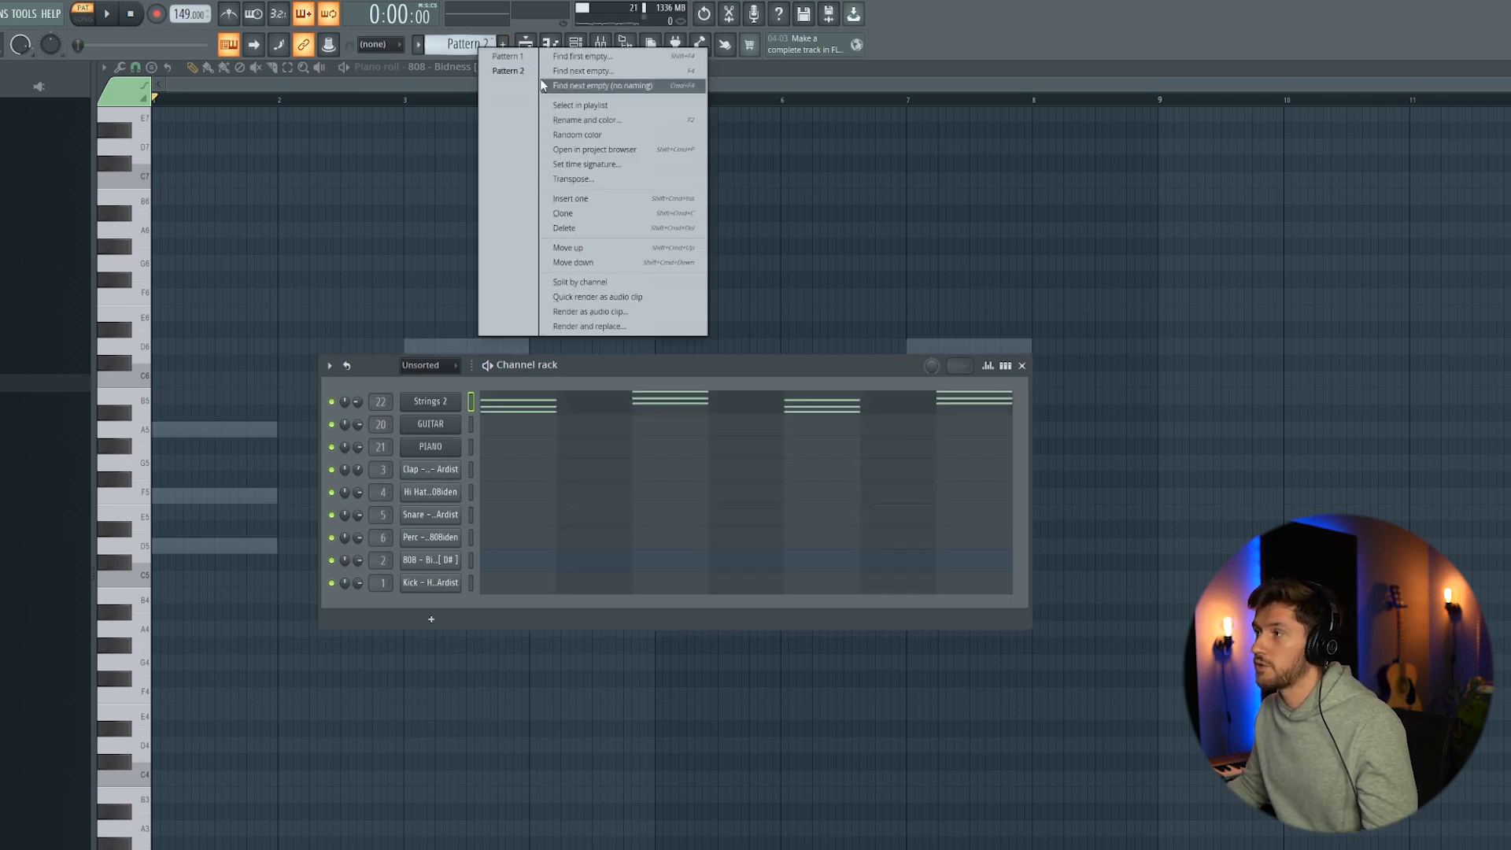
{"action": "left_click", "coordinate": [563, 115]}
{"action": "type", "text": "STRIN"}
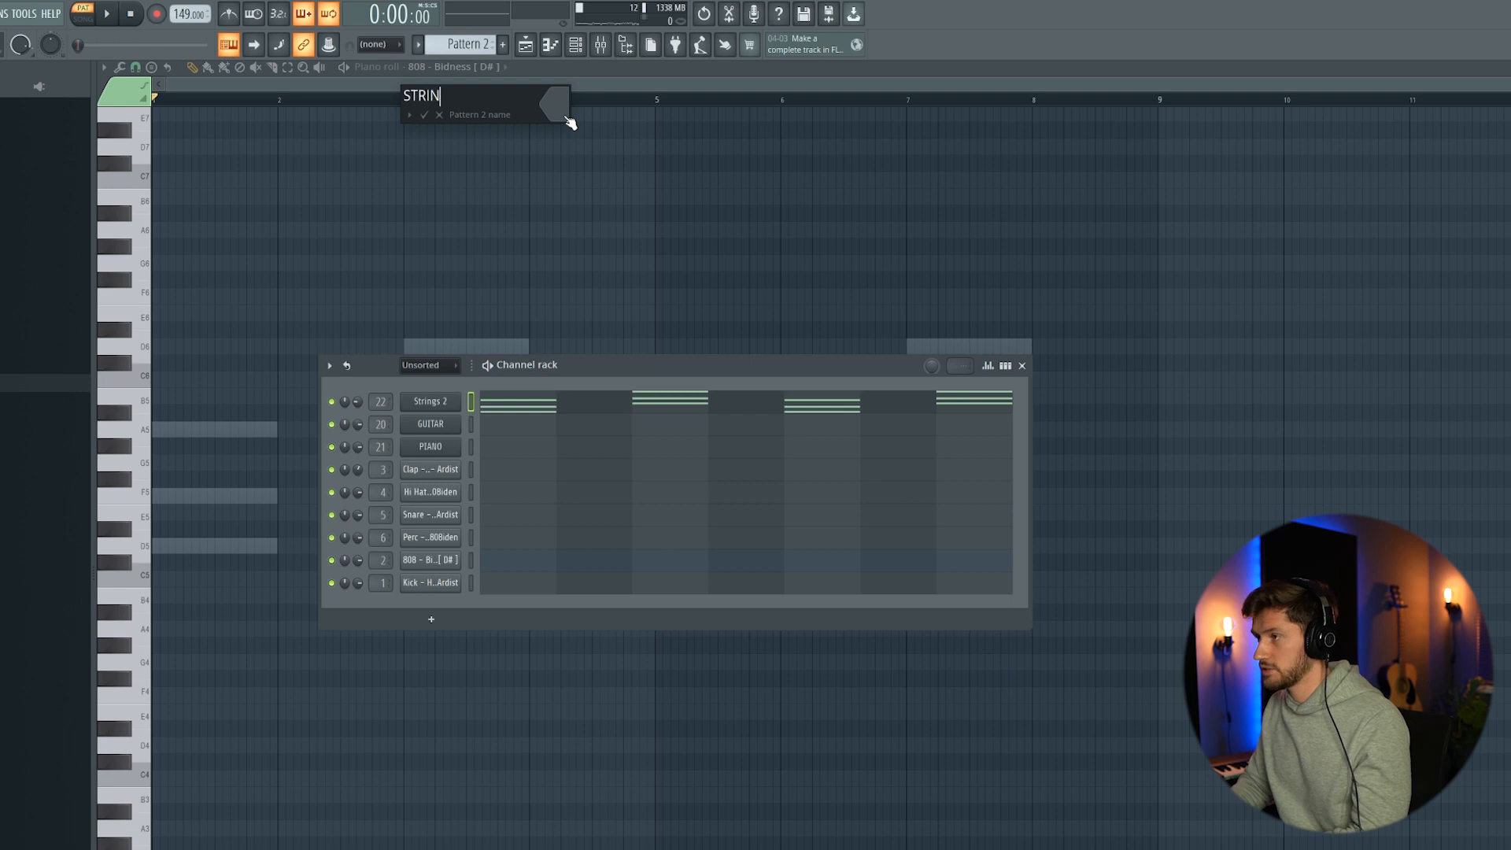
{"action": "type", "text": "GS"}
{"action": "key", "text": "Return"}
Step: Copy the guitar notes from Pattern 1 into a new Pattern 3 and rename it GUITAR
{"action": "scroll", "coordinate": [464, 45], "scroll_direction": "up", "scroll_amount": 1}
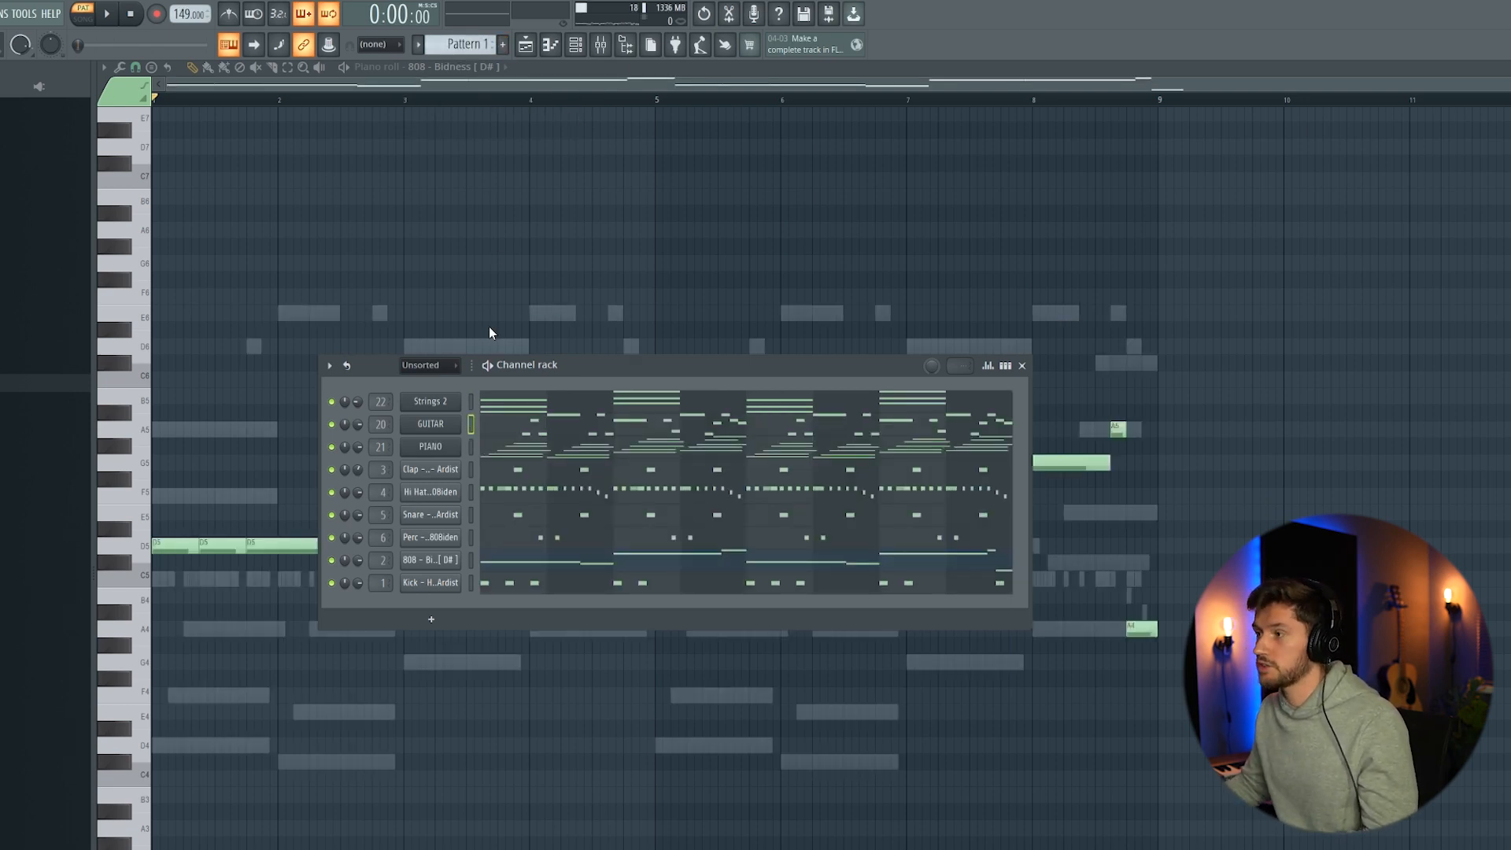
{"action": "left_click", "coordinate": [504, 46]}
{"action": "left_click", "coordinate": [537, 63]}
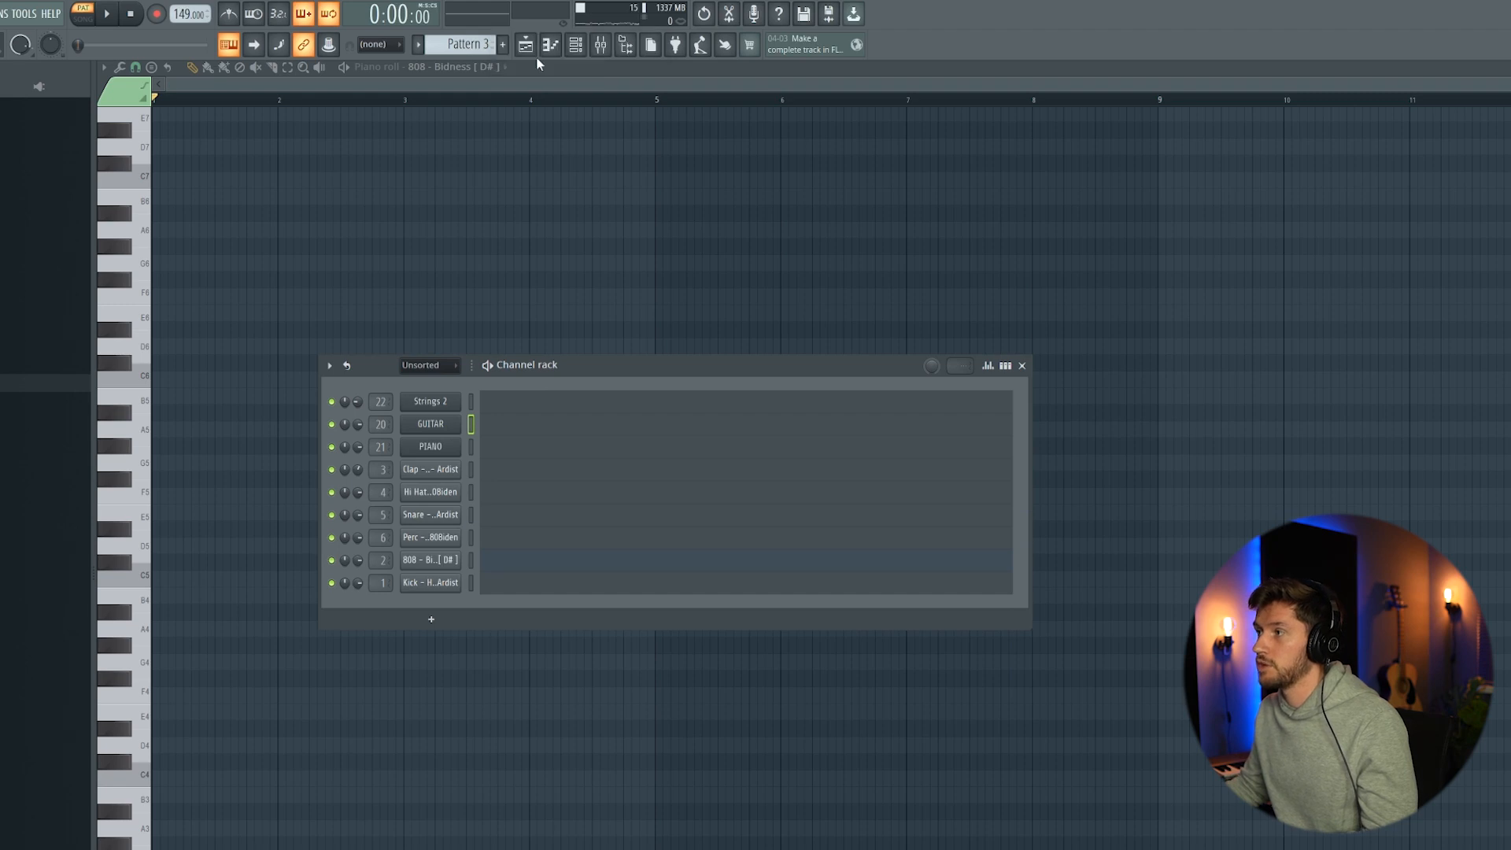
{"action": "key", "text": "ctrl+v"}
{"action": "left_click", "coordinate": [464, 44]}
{"action": "left_click", "coordinate": [549, 118]}
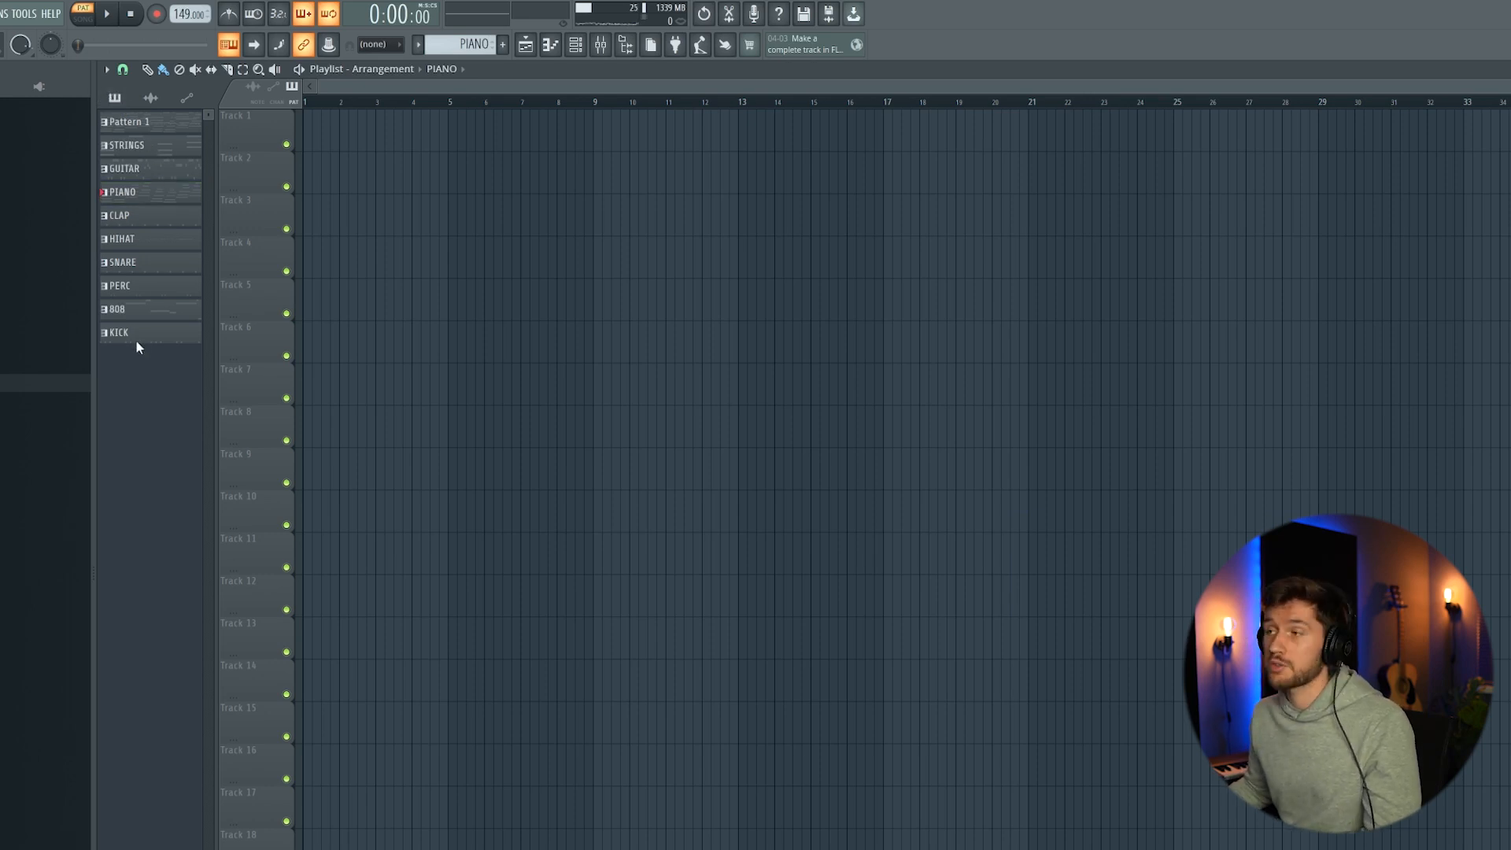
Step: Place the STRINGS, GUITAR and PIANO patterns at bar 1 on playlist tracks 1, 2 and 3
{"action": "left_click", "coordinate": [143, 148]}
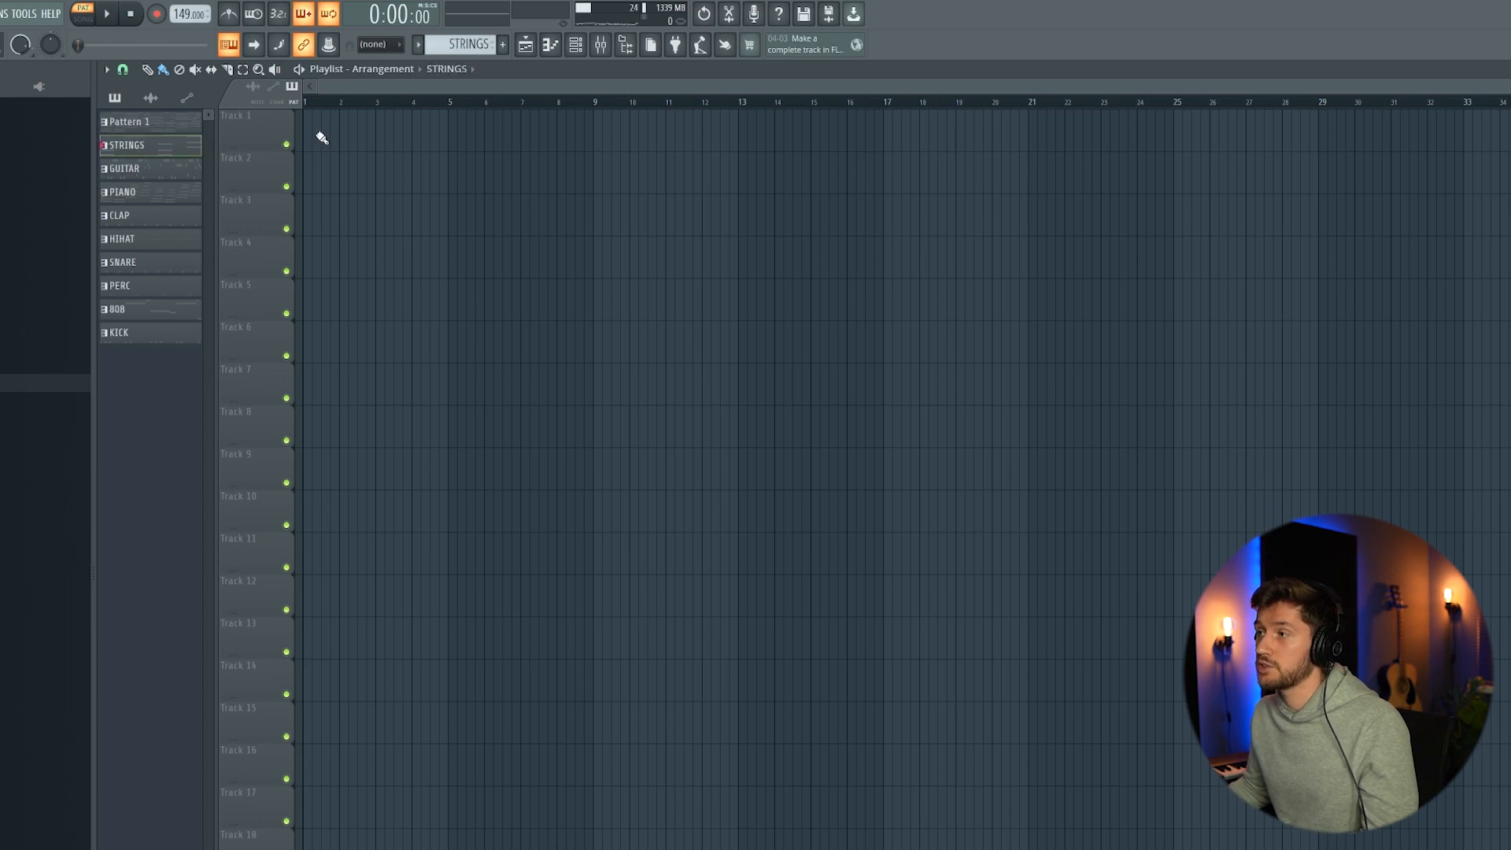
{"action": "left_click", "coordinate": [320, 135]}
{"action": "left_click", "coordinate": [138, 167]}
{"action": "left_click", "coordinate": [329, 180]}
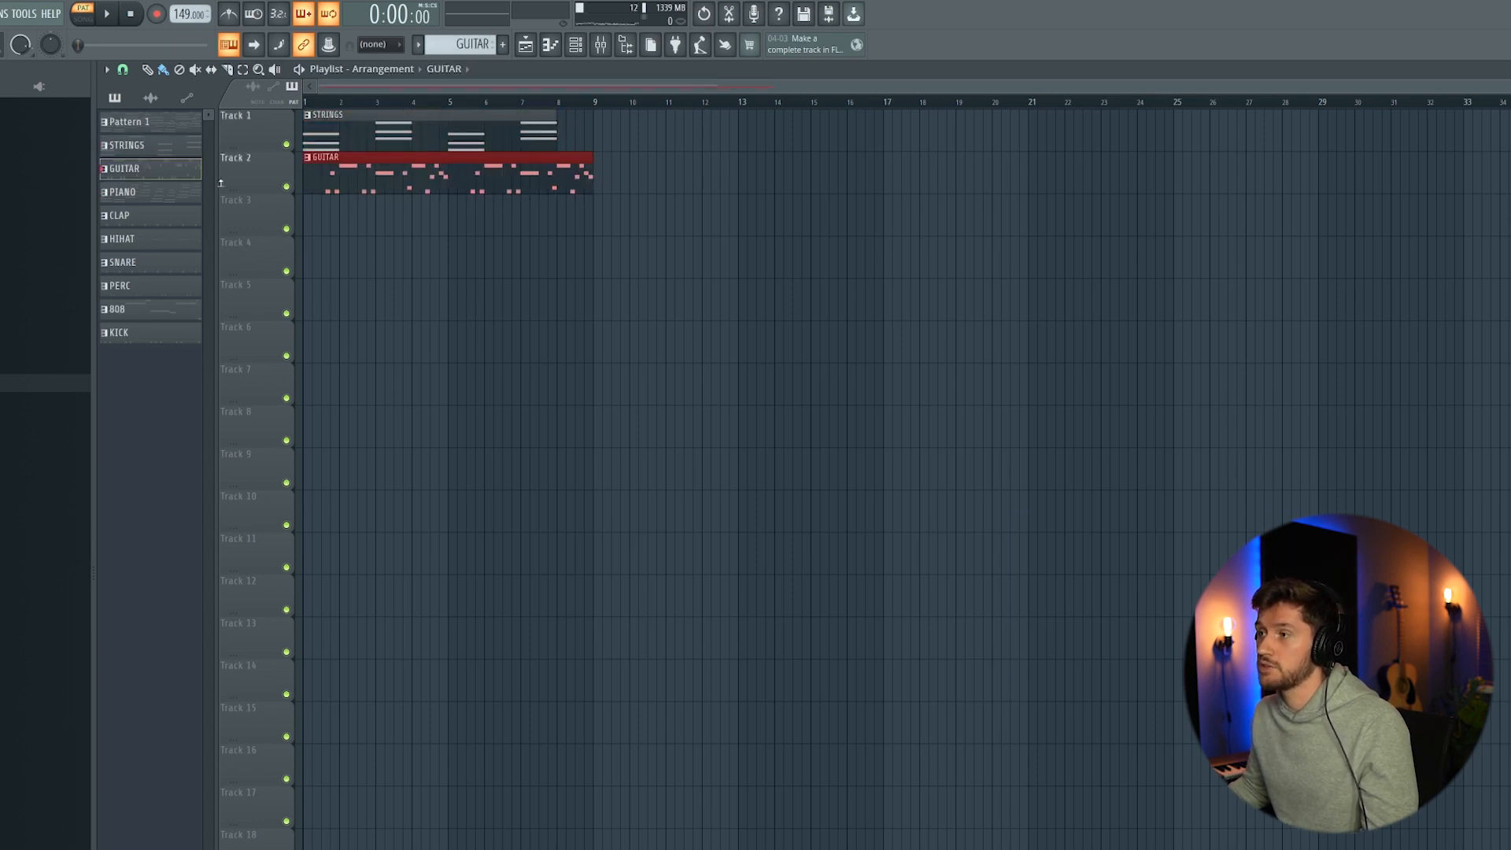
{"action": "left_click", "coordinate": [331, 213]}
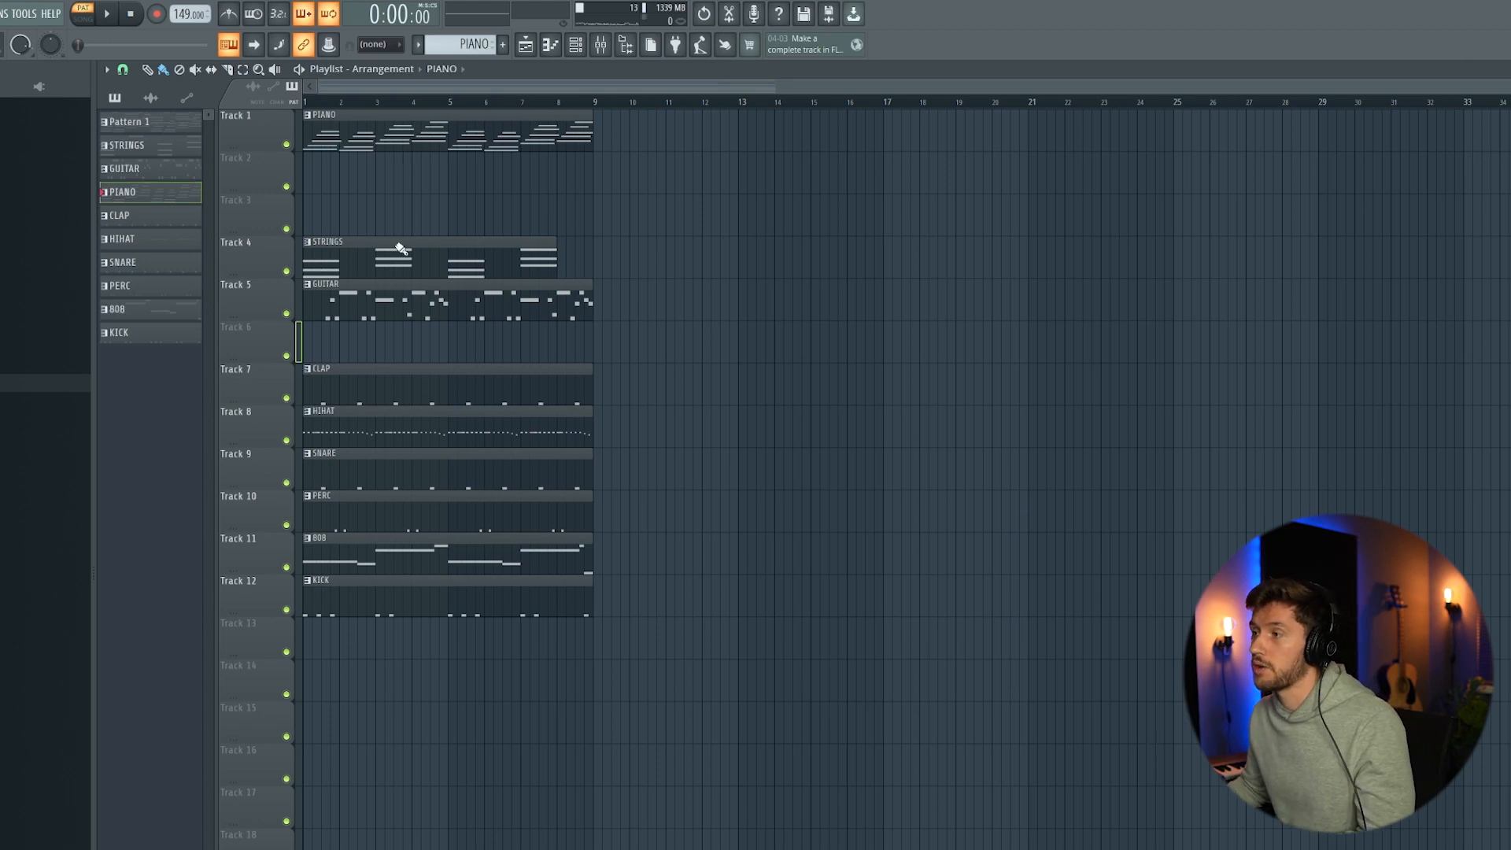
Step: Move the GUITAR, STRINGS, KICK and 808 clips to playlist tracks 2, 3, 5 and 6
{"action": "left_click_drag", "start_coordinate": [386, 286], "coordinate": [369, 157]}
{"action": "left_click_drag", "start_coordinate": [368, 246], "coordinate": [365, 203]}
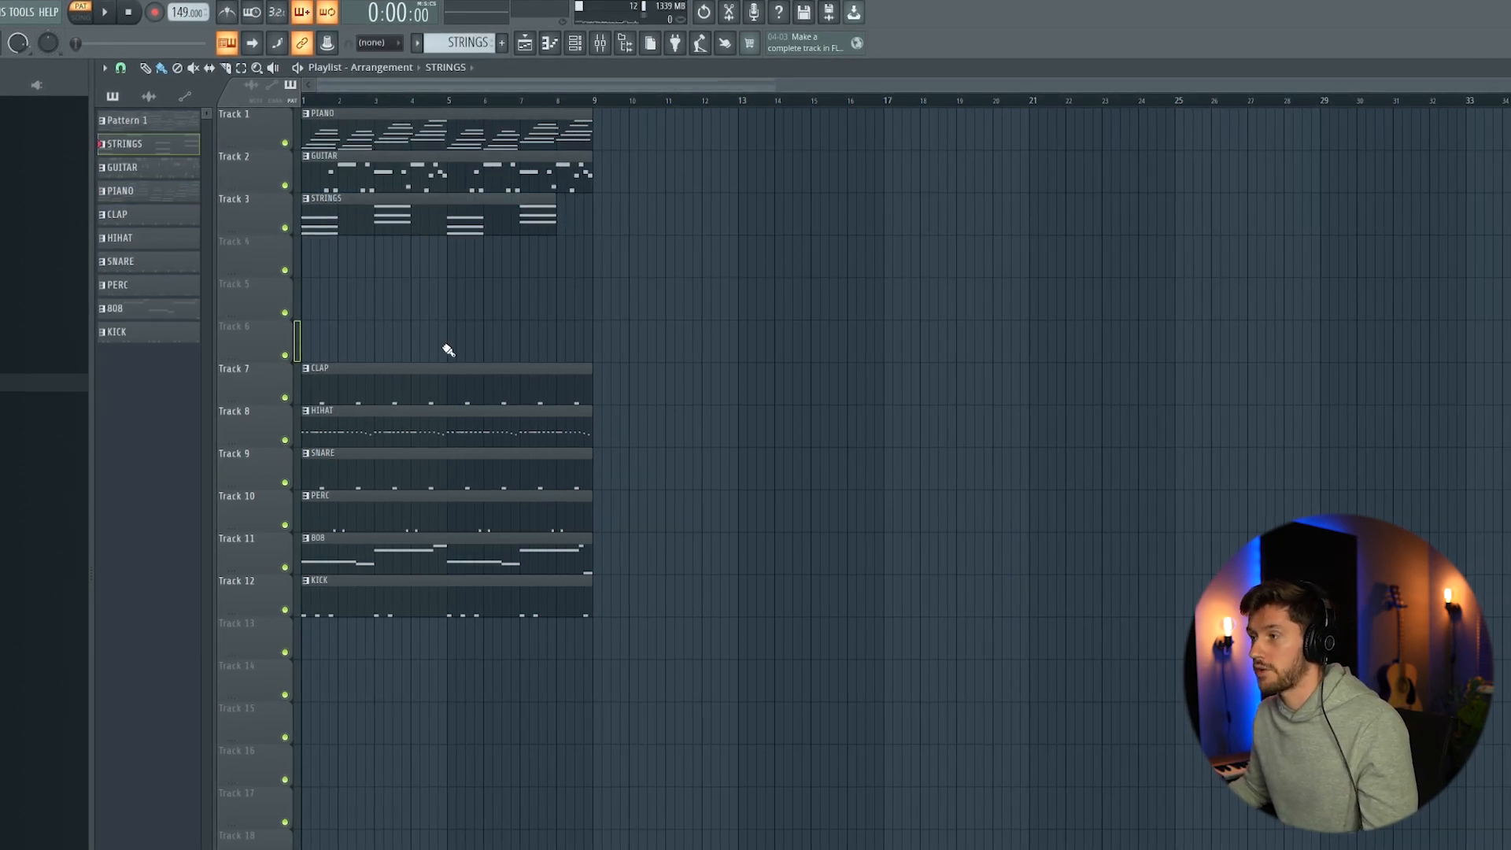
{"action": "left_click_drag", "start_coordinate": [398, 602], "coordinate": [388, 276]}
{"action": "left_click_drag", "start_coordinate": [376, 574], "coordinate": [377, 356]}
Step: Arrange the HIHAT, CLAP, SNARE and PERC clips on playlist tracks 8 to 11
{"action": "left_click_drag", "start_coordinate": [603, 619], "coordinate": [339, 437]}
{"action": "left_click", "coordinate": [696, 443]}
{"action": "left_click", "coordinate": [742, 449]}
{"action": "right_click", "coordinate": [763, 468]}
Step: Select all clips of bars 1 to 8 and duplicate them three times to fill the playlist through bar 32
{"action": "left_click_drag", "start_coordinate": [615, 663], "coordinate": [319, 111]}
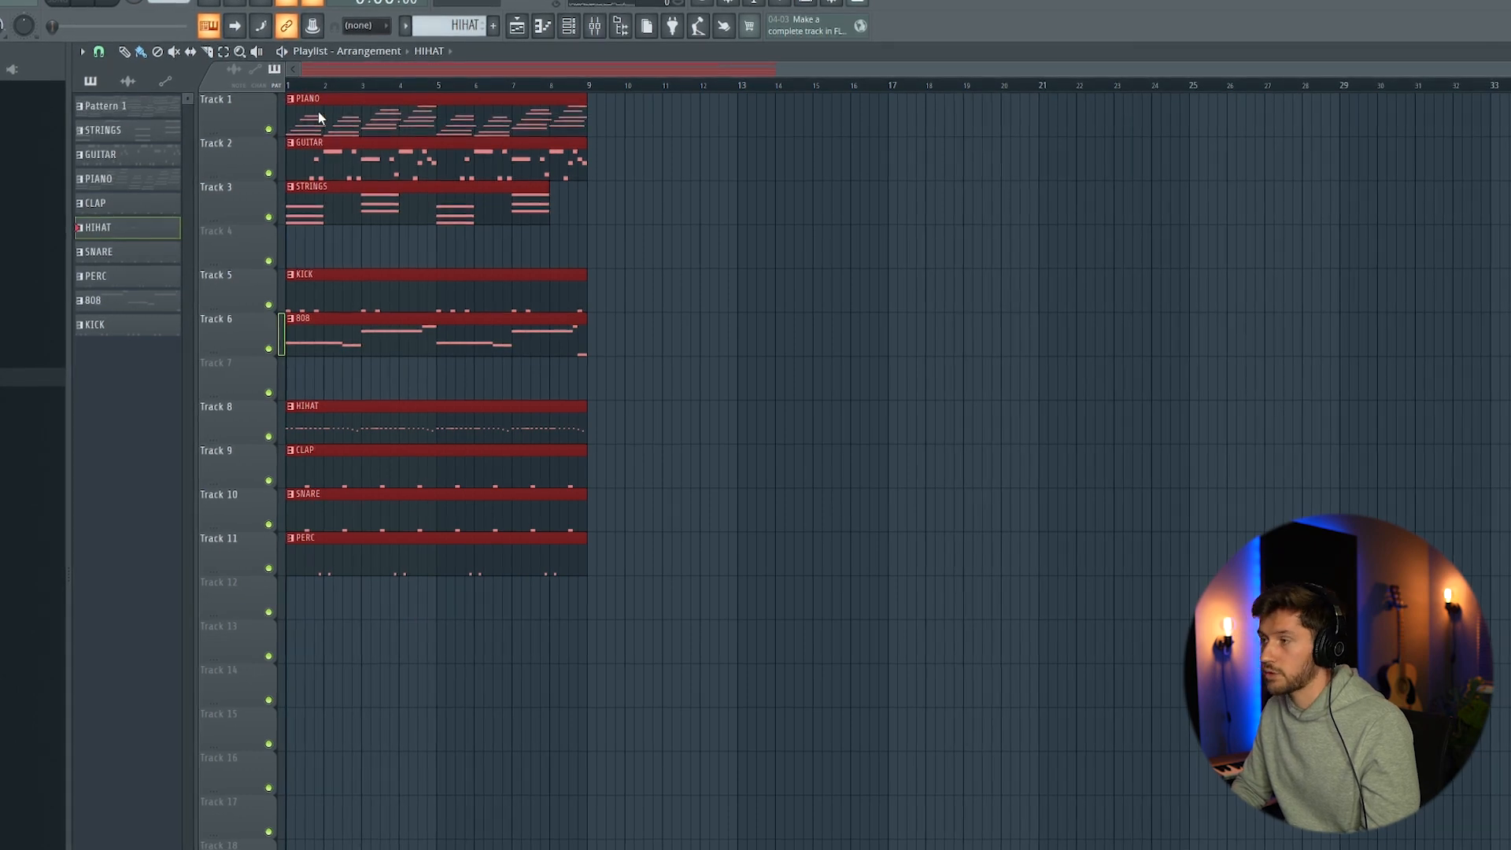
{"action": "key", "text": "ctrl+b"}
{"action": "key", "text": "ctrl+b"}
{"action": "key", "text": "ctrl+b"}
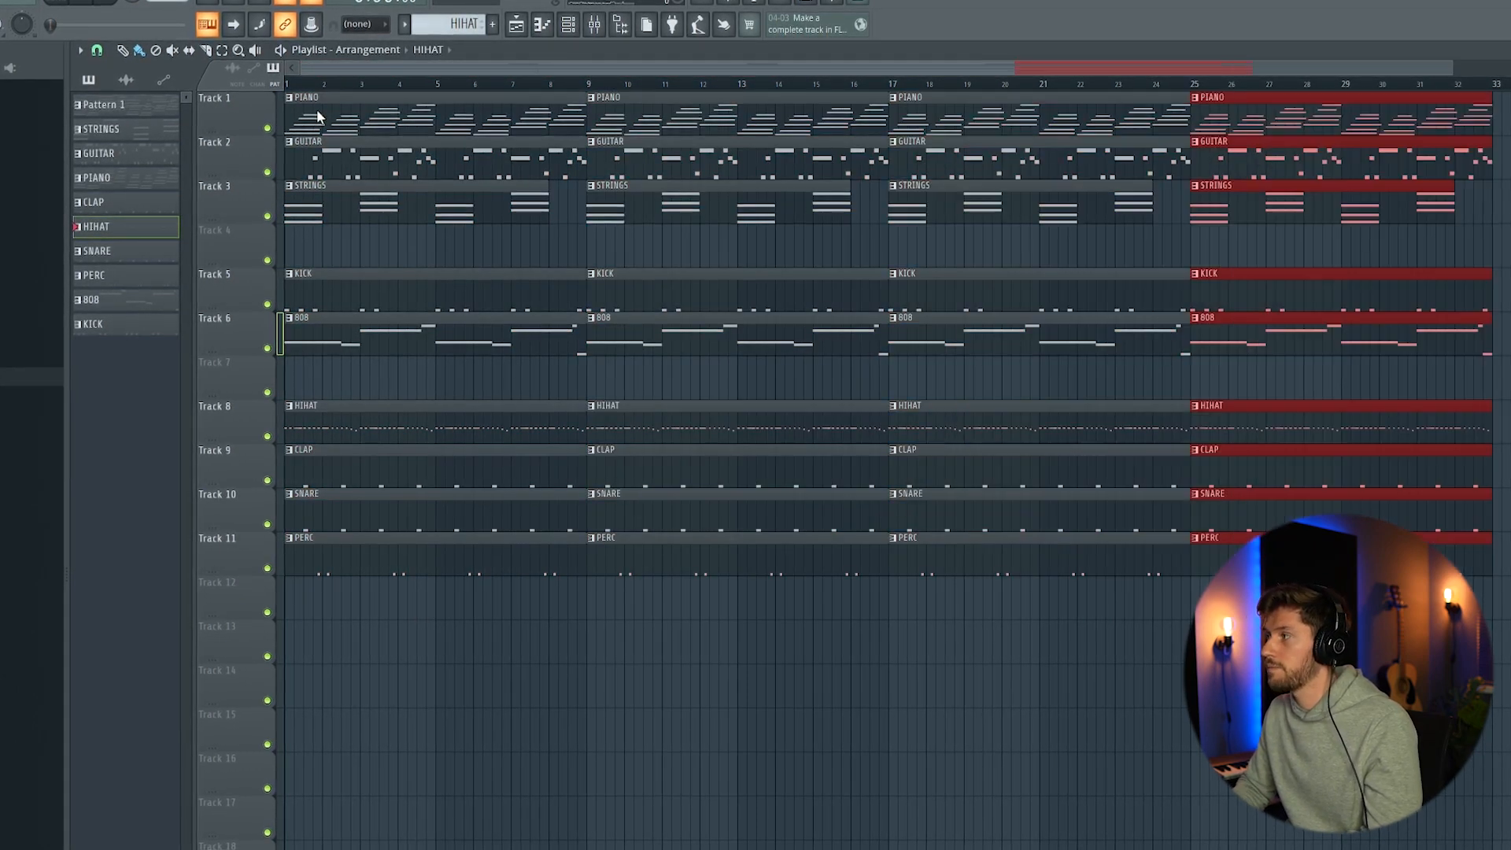
{"action": "left_click", "coordinate": [1015, 89]}
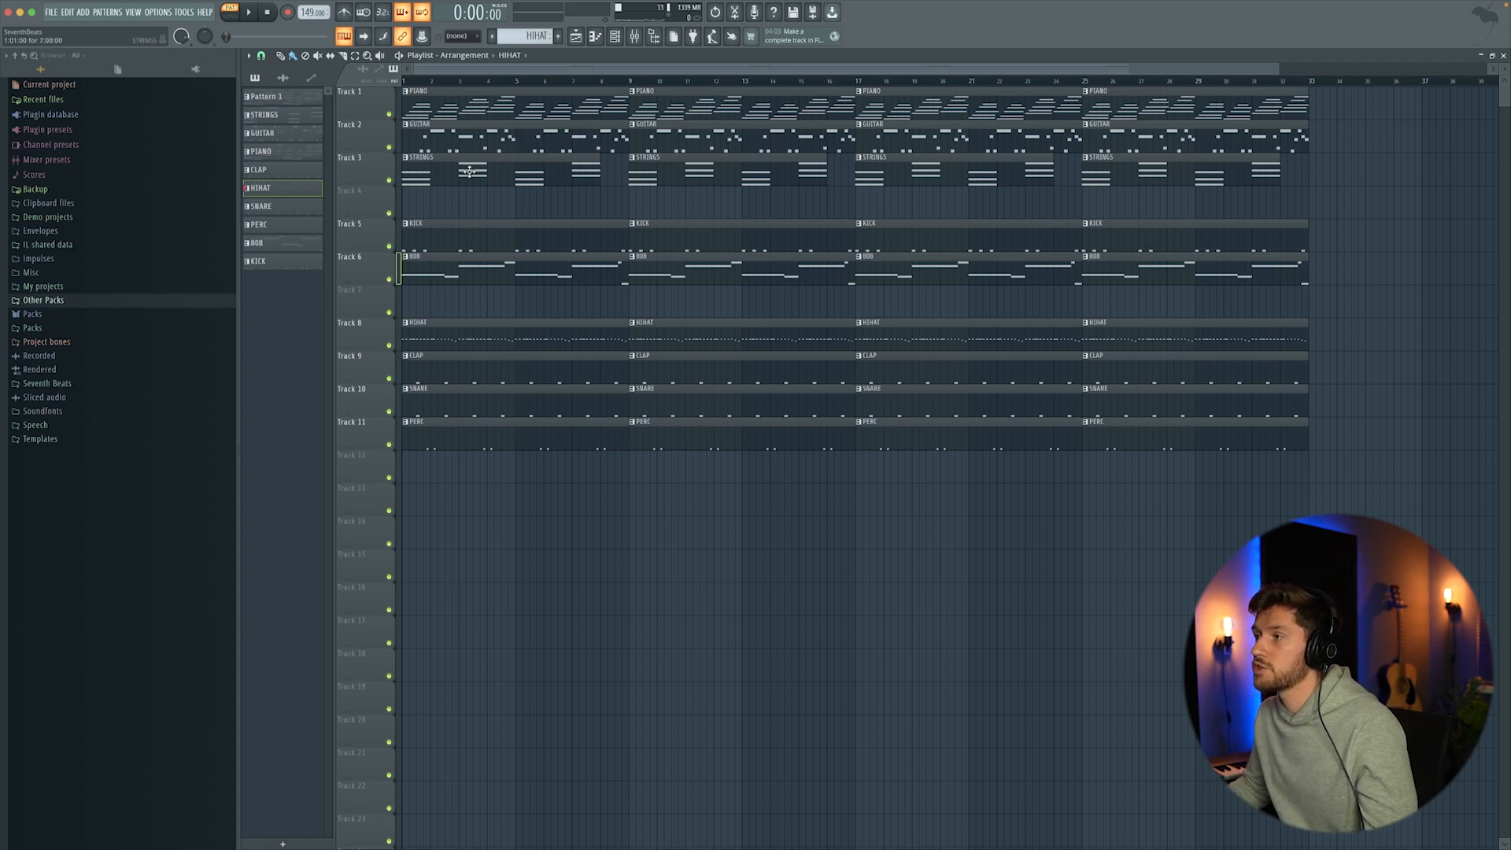
Step: Delete the GUITAR, STRINGS and KICK clips from bars 1 to 8, and place a GUITAR clip at bar 25
{"action": "right_click", "coordinate": [482, 145]}
{"action": "right_click", "coordinate": [479, 178]}
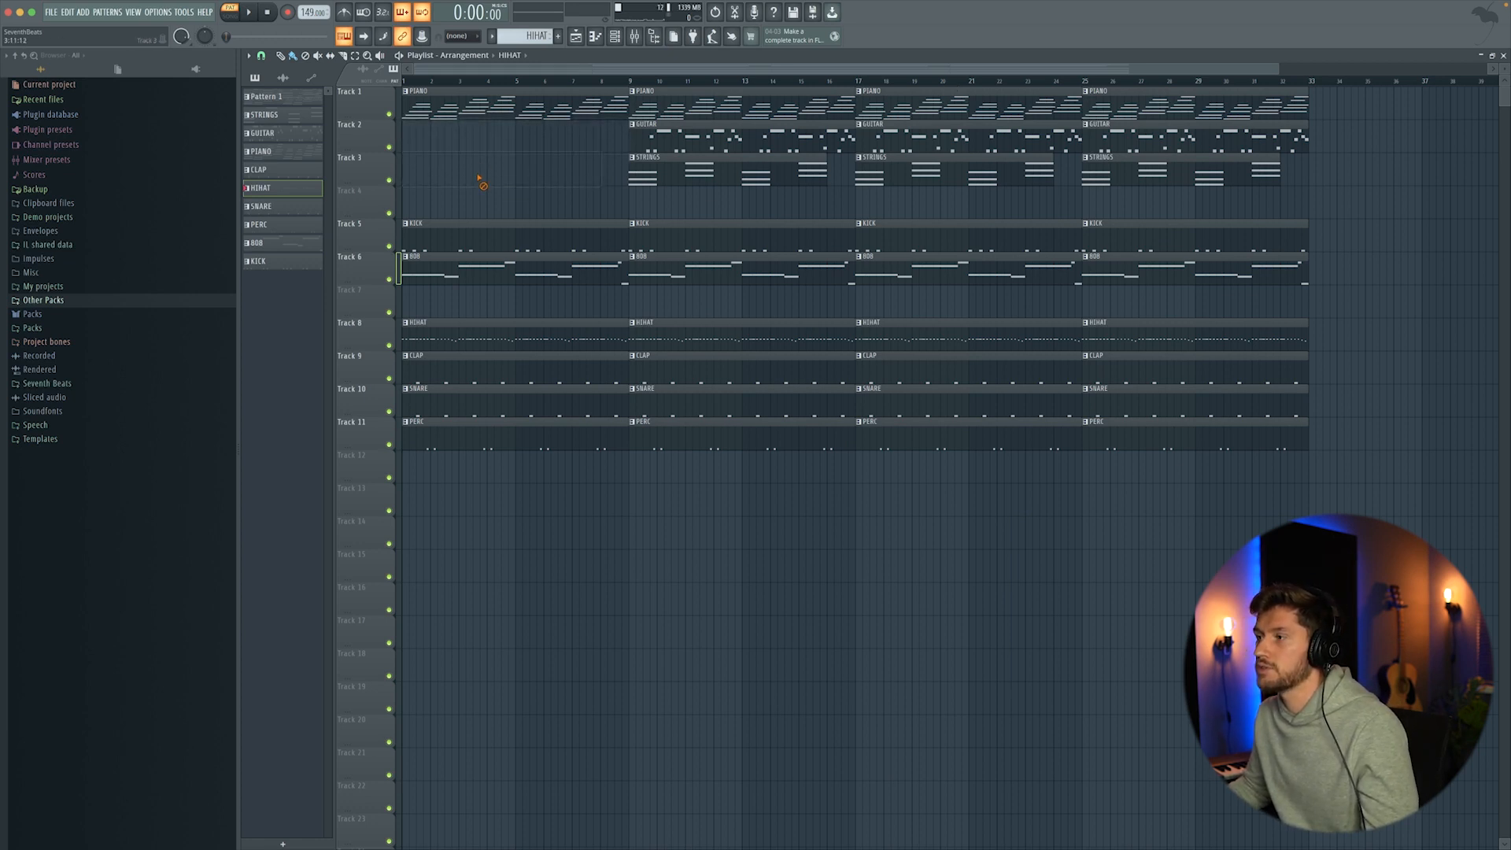
{"action": "right_click", "coordinate": [490, 234]}
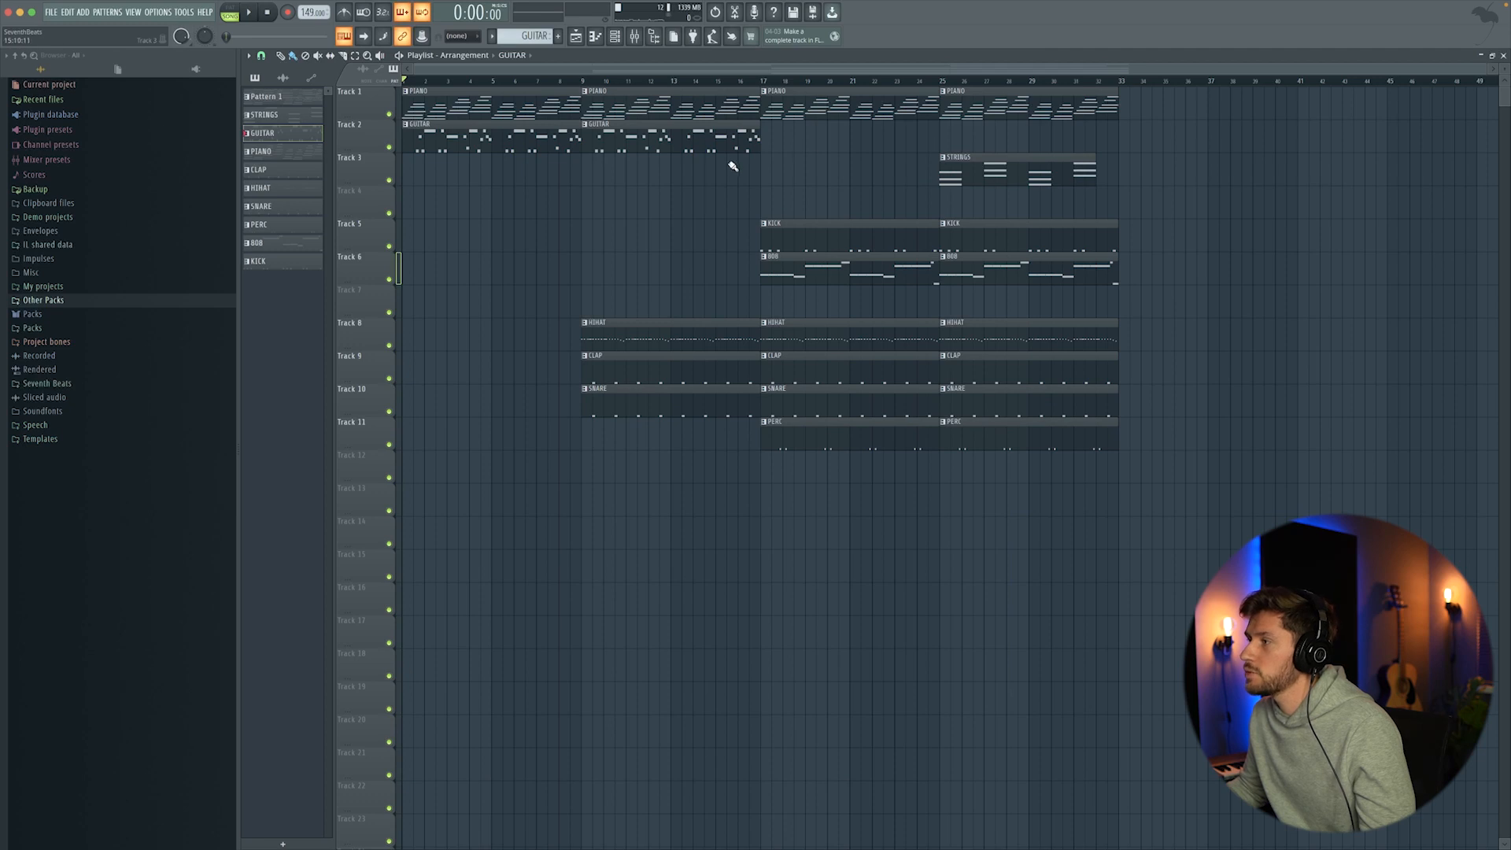
{"action": "left_click", "coordinate": [937, 147]}
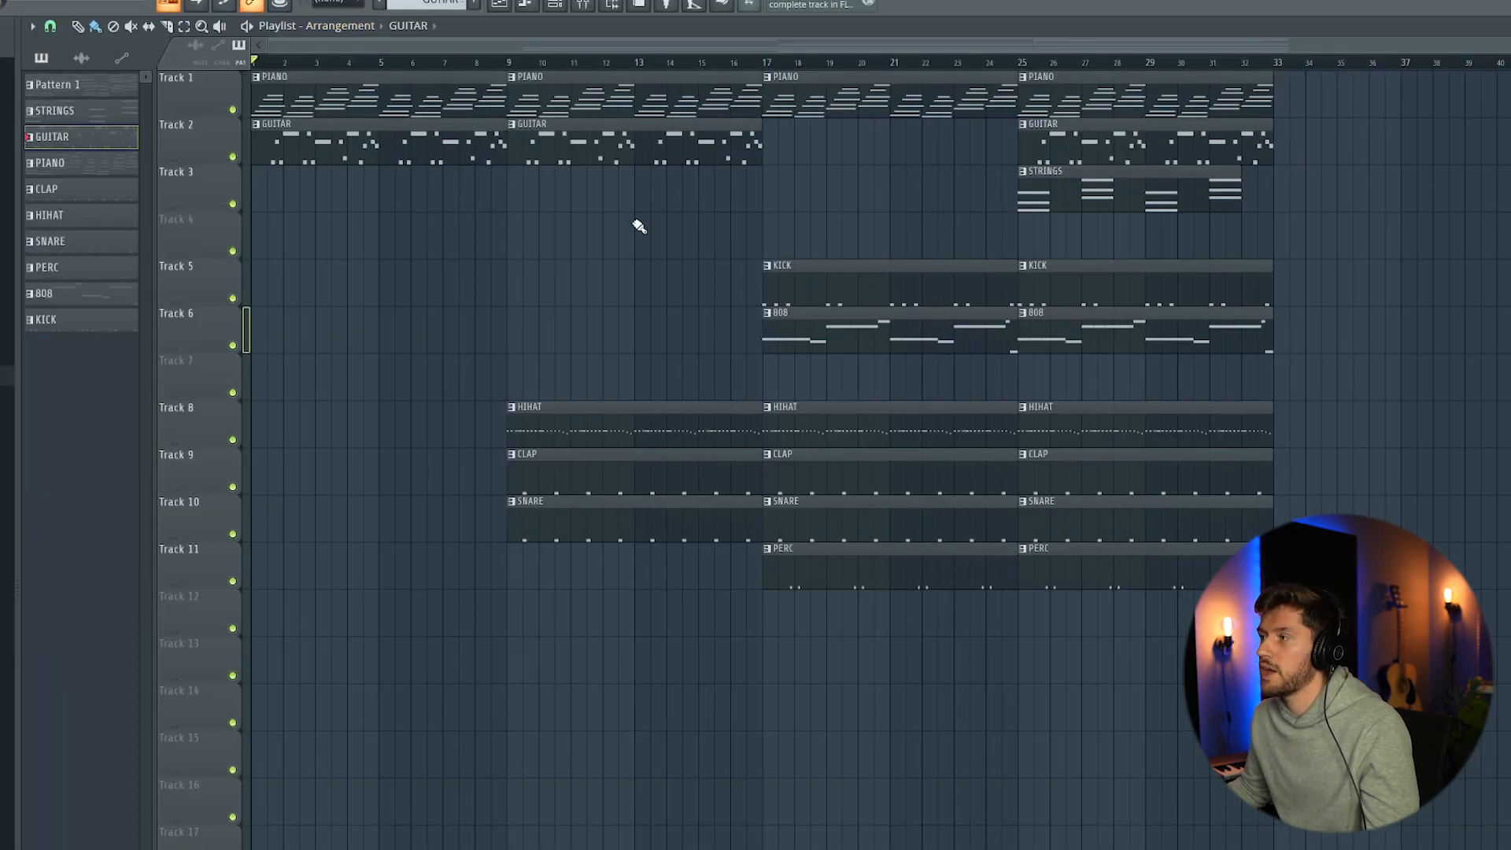
Step: Play the arrangement from bar 1 to hear how the layers enter
{"action": "left_click_drag", "start_coordinate": [551, 373], "coordinate": [634, 573]}
{"action": "left_click", "coordinate": [846, 647]}
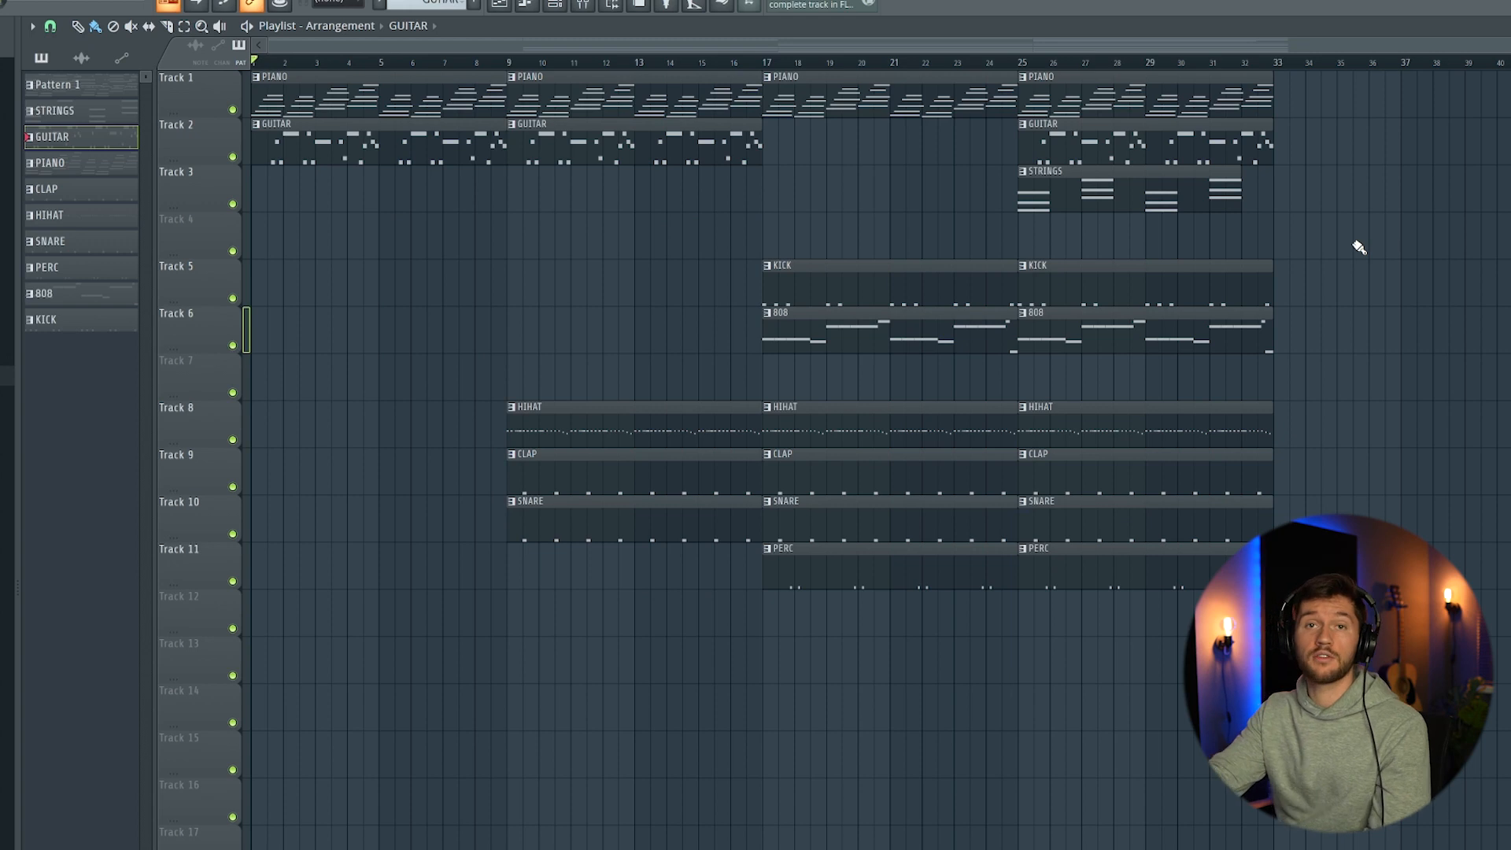
{"action": "key", "text": "space"}
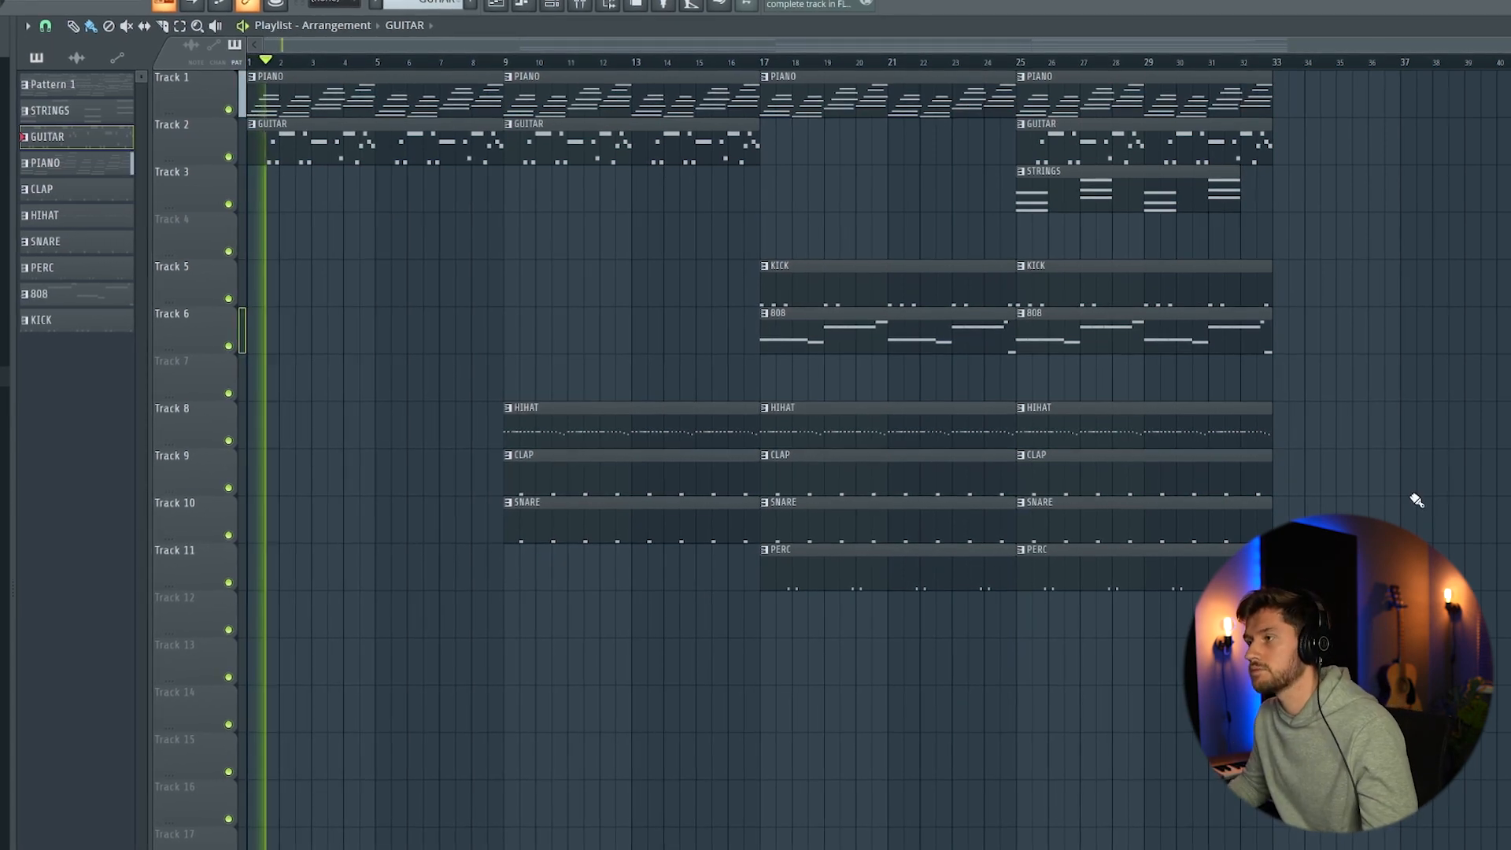